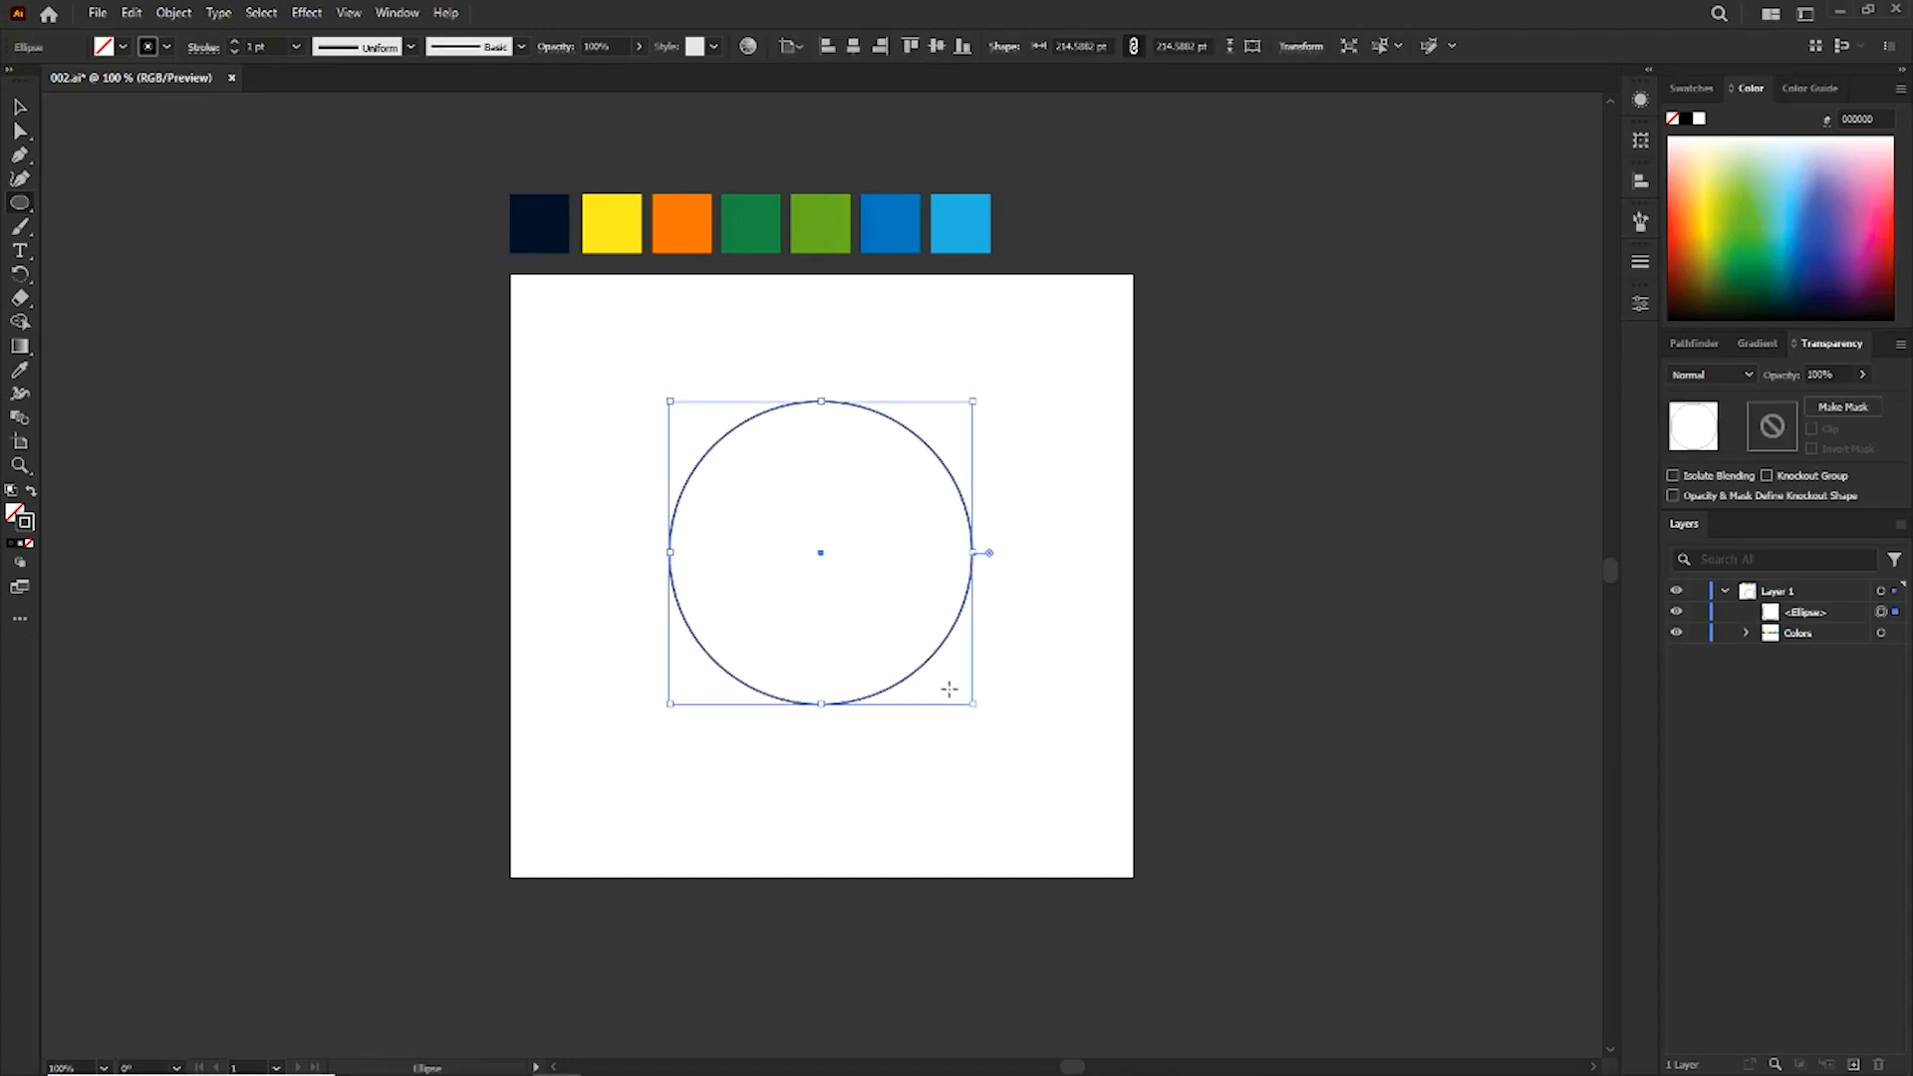
# Copy the large circle and paste a duplicate exactly over the original.
pyautogui.press('v')
pyautogui.click(1089, 602)
pyautogui.hotkey('ctrl', '=')
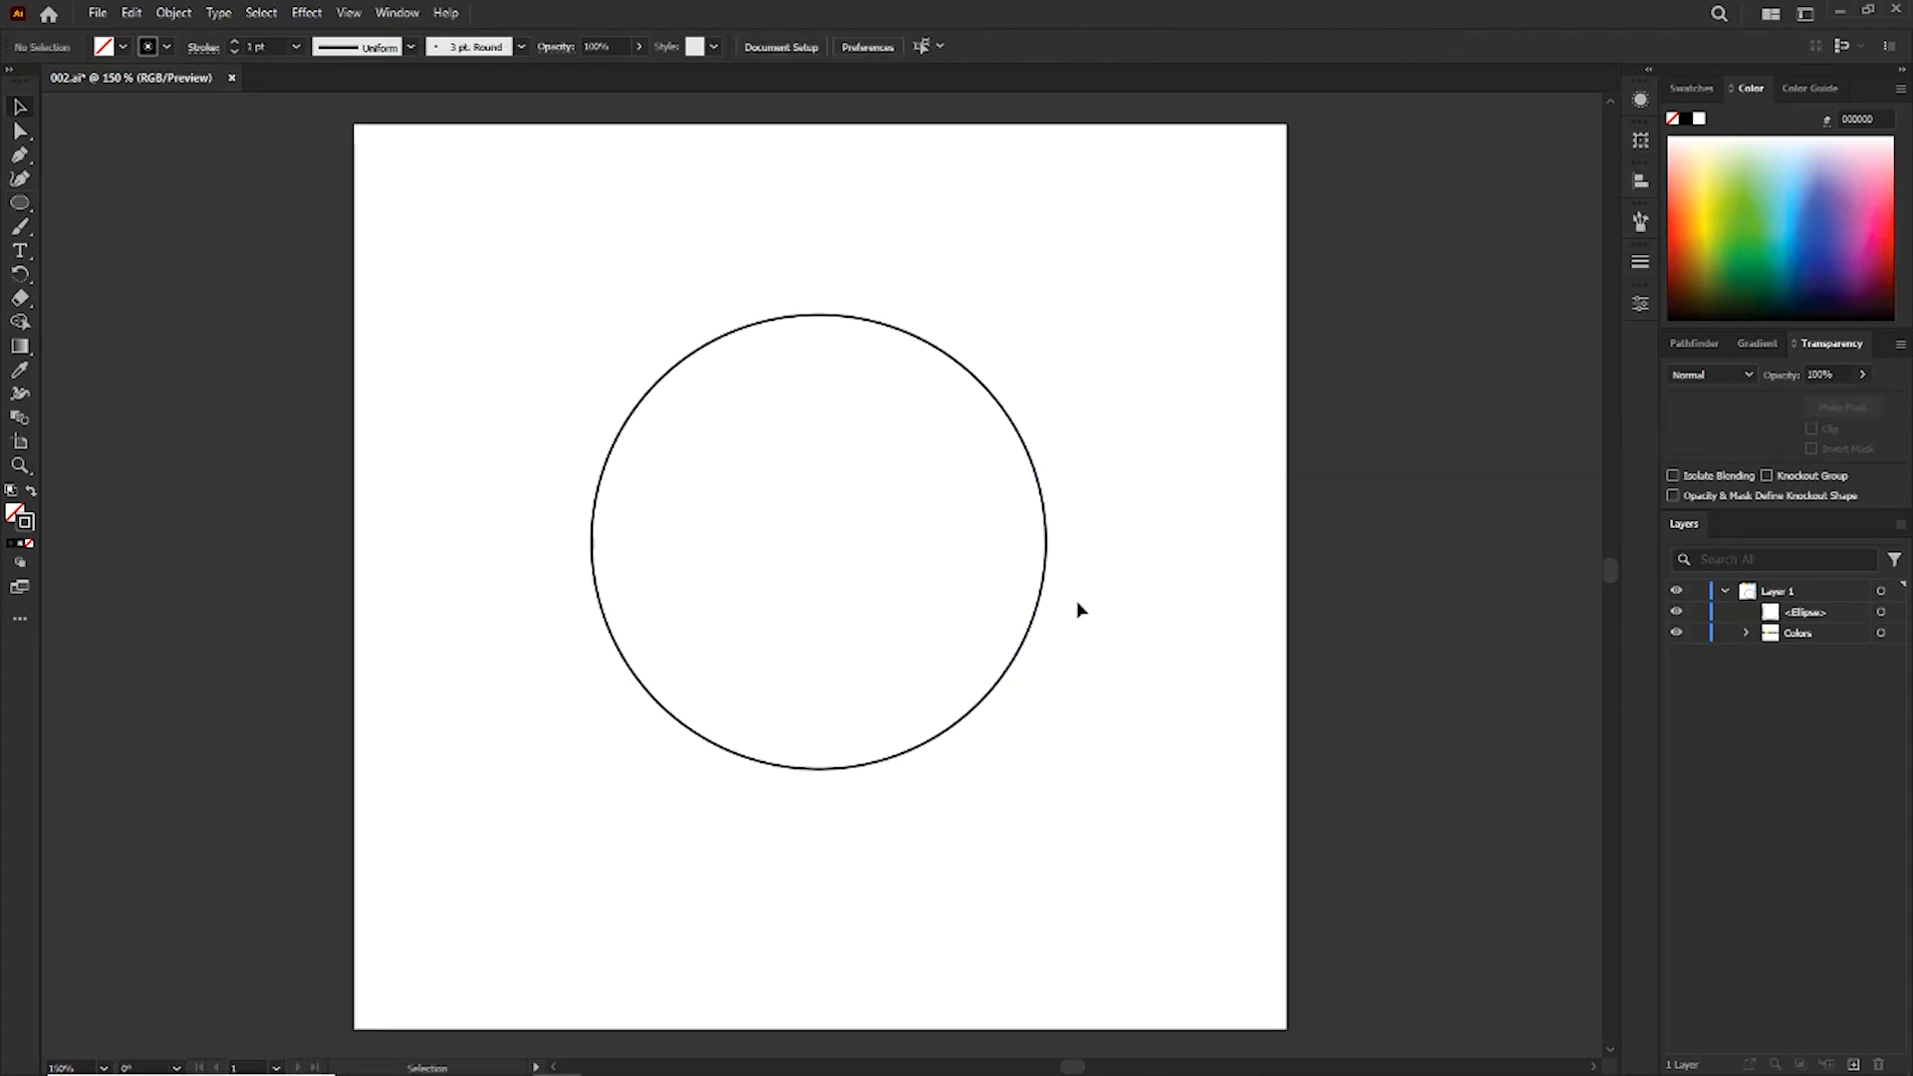
pyautogui.click(1003, 687)
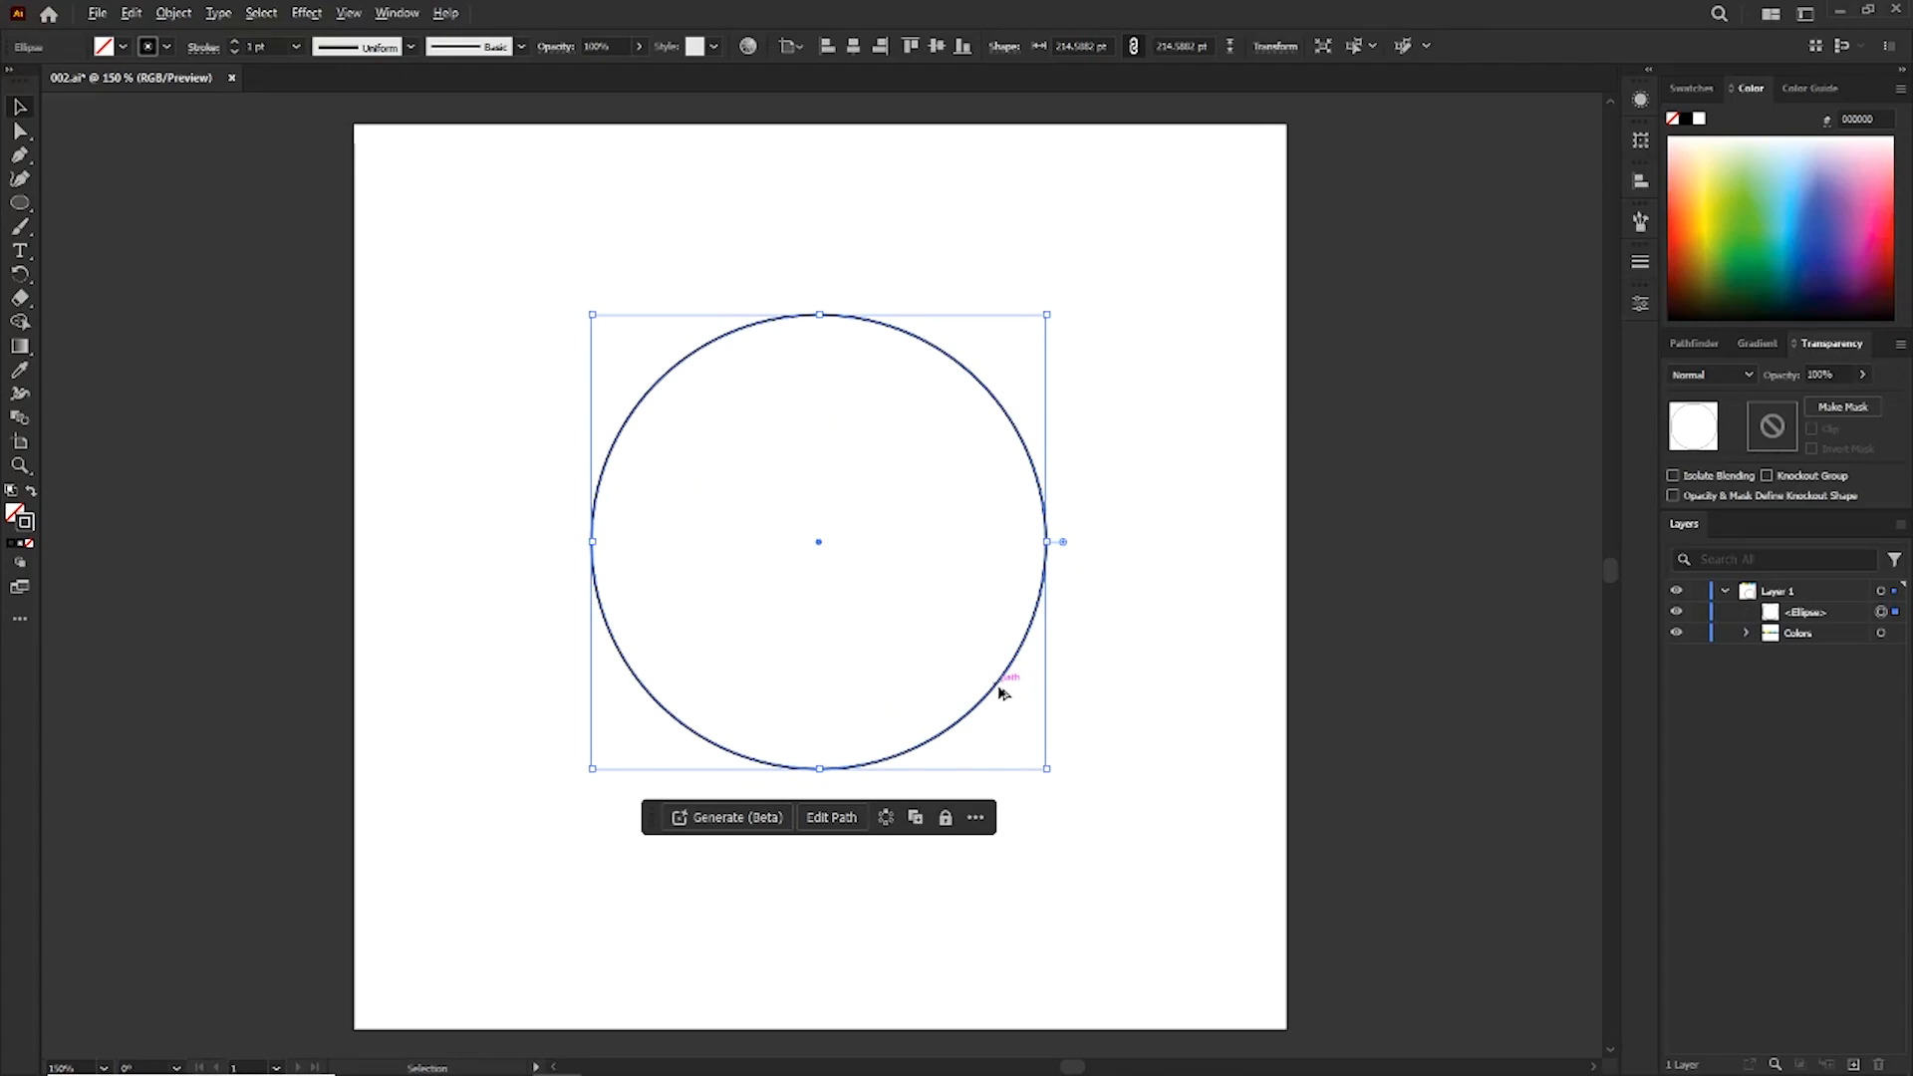
pyautogui.click(131, 12)
pyautogui.click(166, 110)
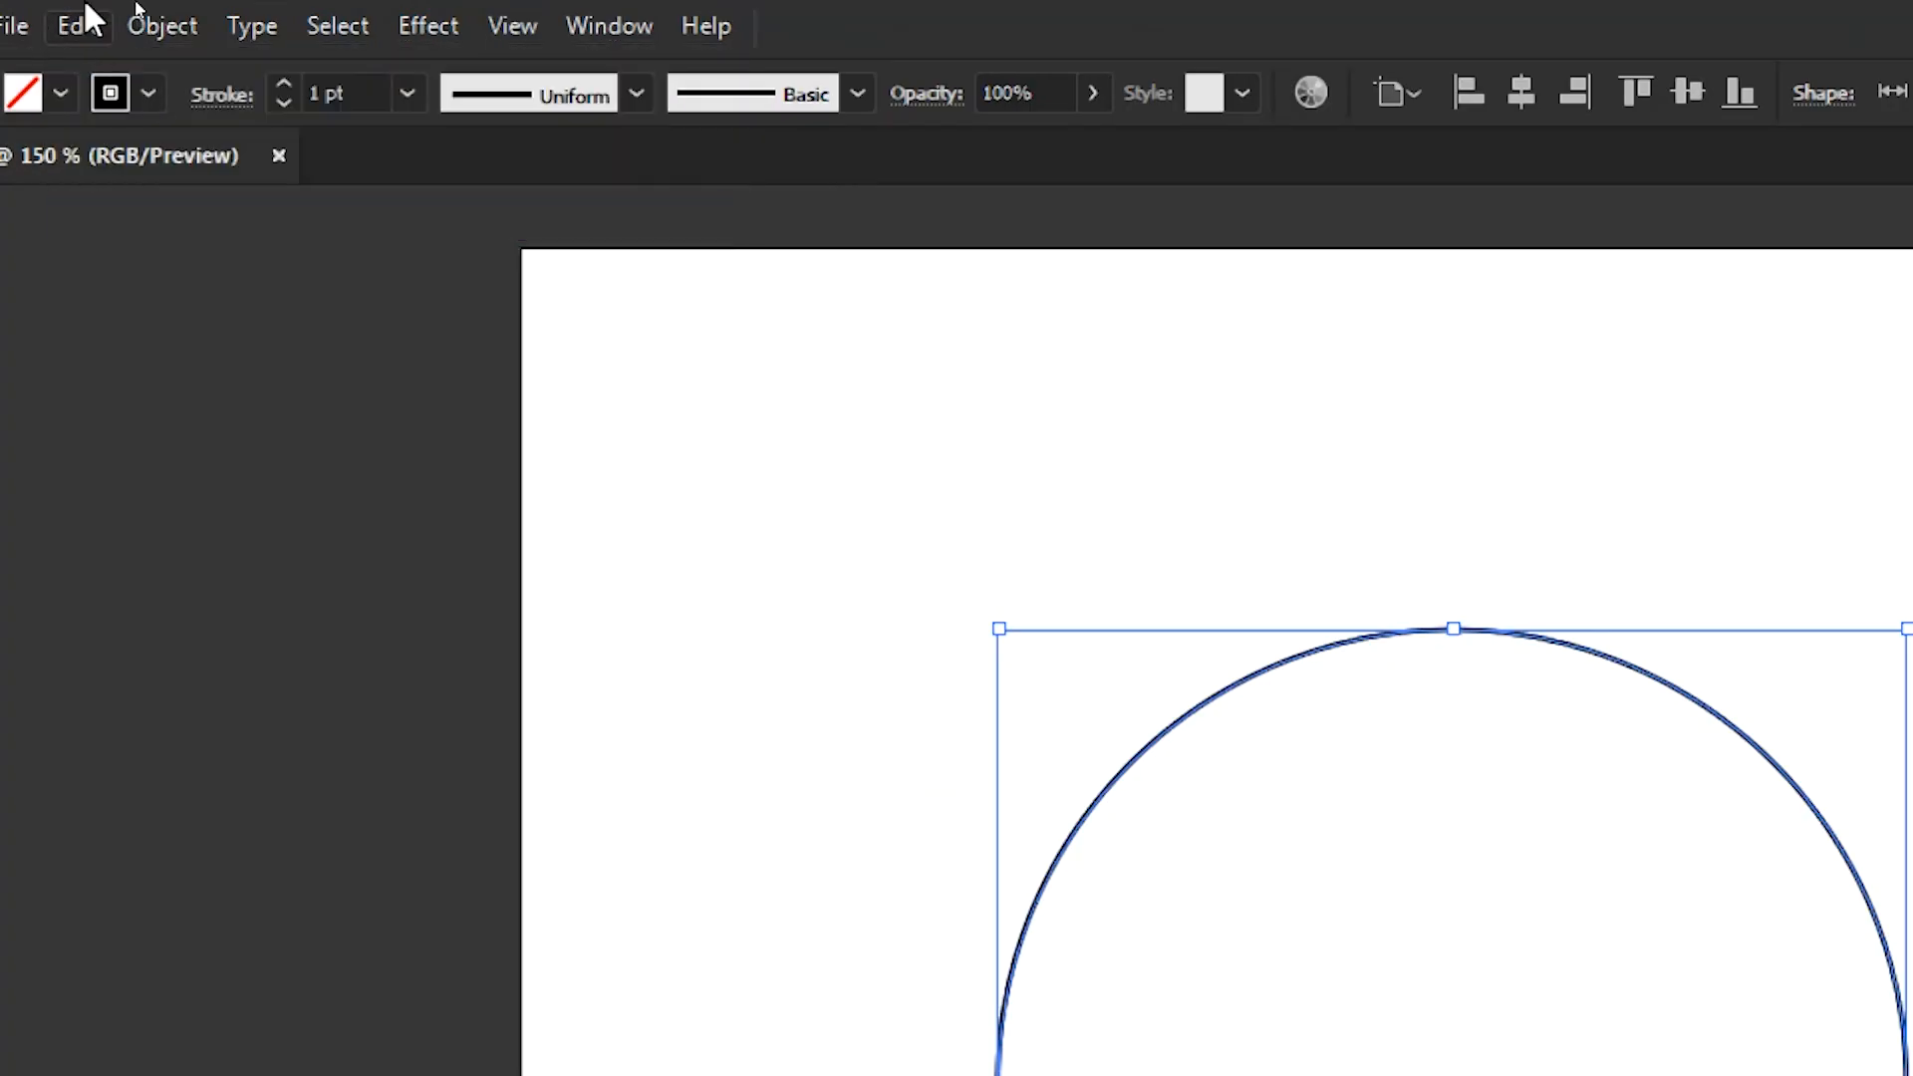
pyautogui.click(134, 10)
pyautogui.click(312, 305)
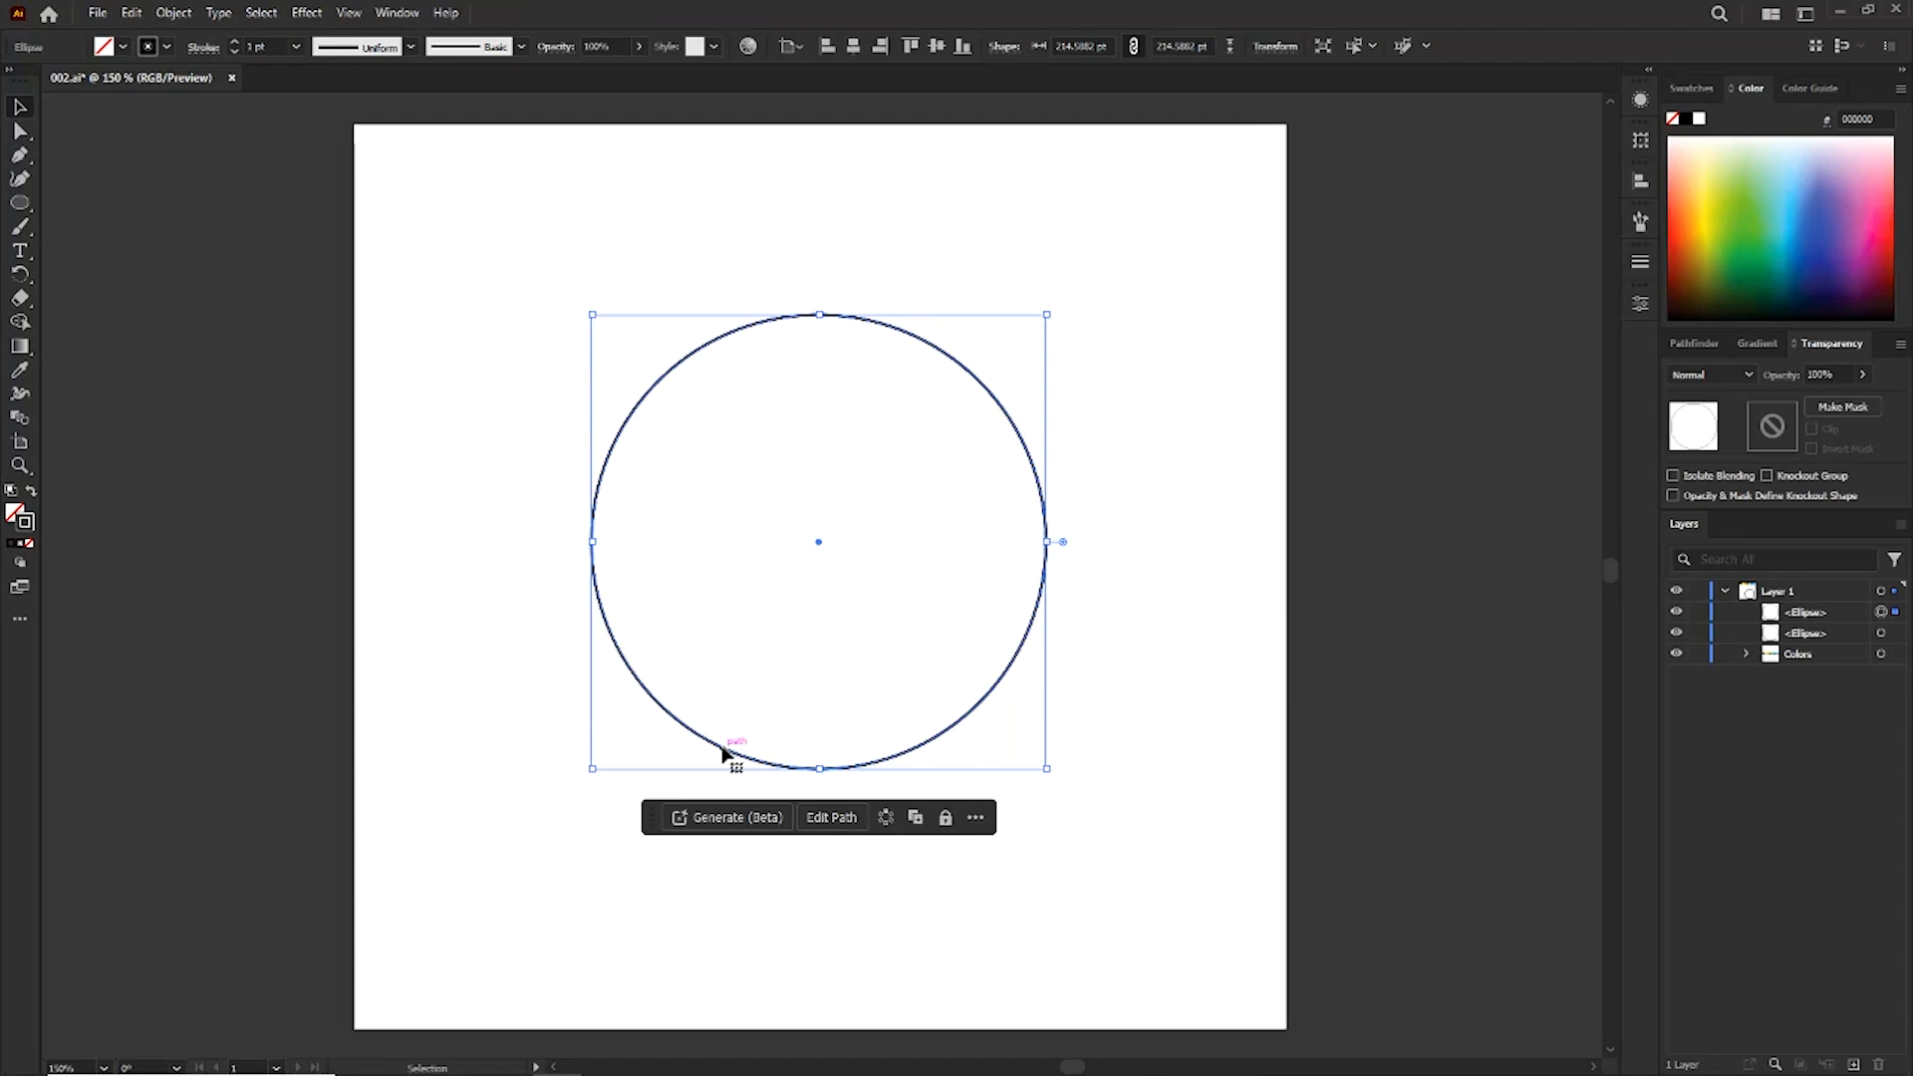
# Offset the duplicate circle diagonally down and to the left so the two large circles overlap and form crescents.
pyautogui.moveTo(723, 754); pyautogui.dragTo(637, 841)
pyautogui.moveTo(821, 835); pyautogui.dragTo(831, 825)
pyautogui.click(1135, 593)
# Draw a small circle about 45 pt wide in the upper crescent and fit it between the two large circles' arcs.
pyautogui.click(24, 204)
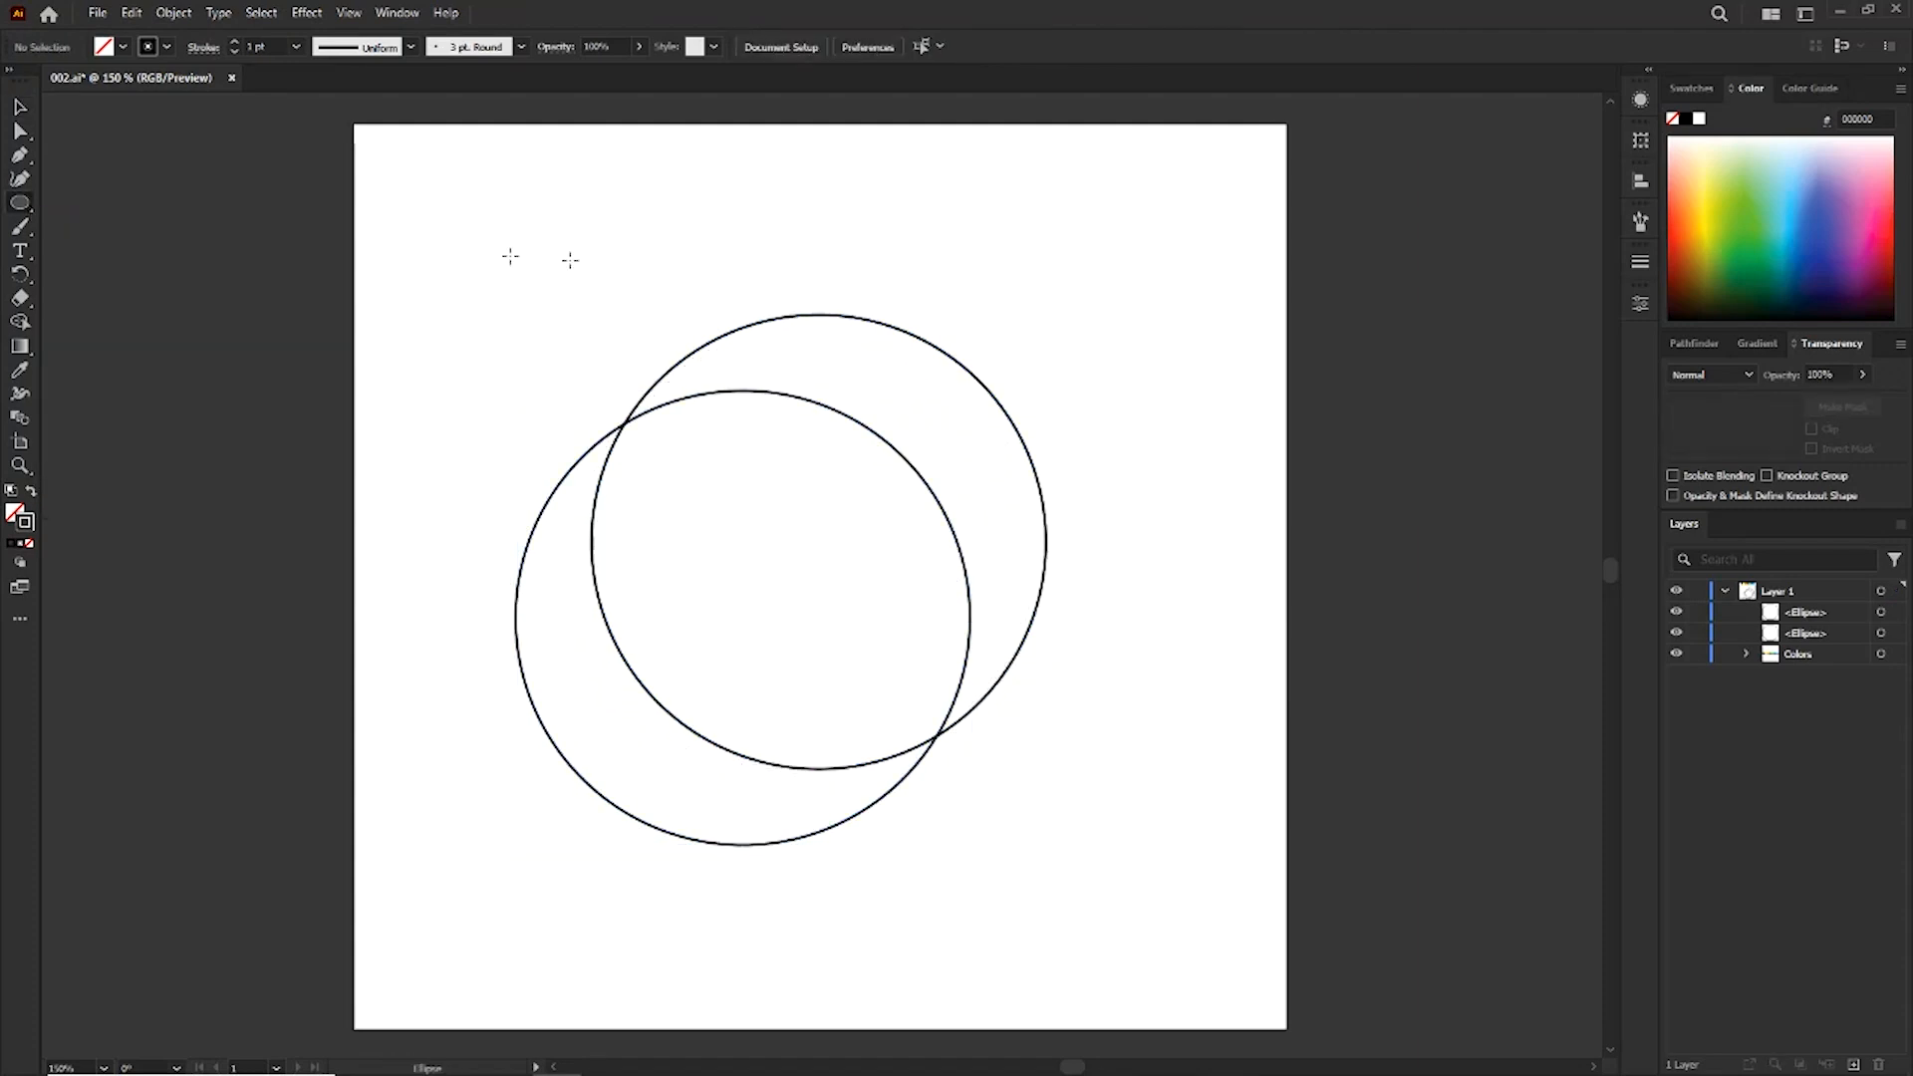
pyautogui.scroll(1, 941, 332)
pyautogui.moveTo(813, 400); pyautogui.dragTo(880, 472)
pyautogui.hotkey('ctrl', '+')
pyautogui.hotkey('ctrl', '+')
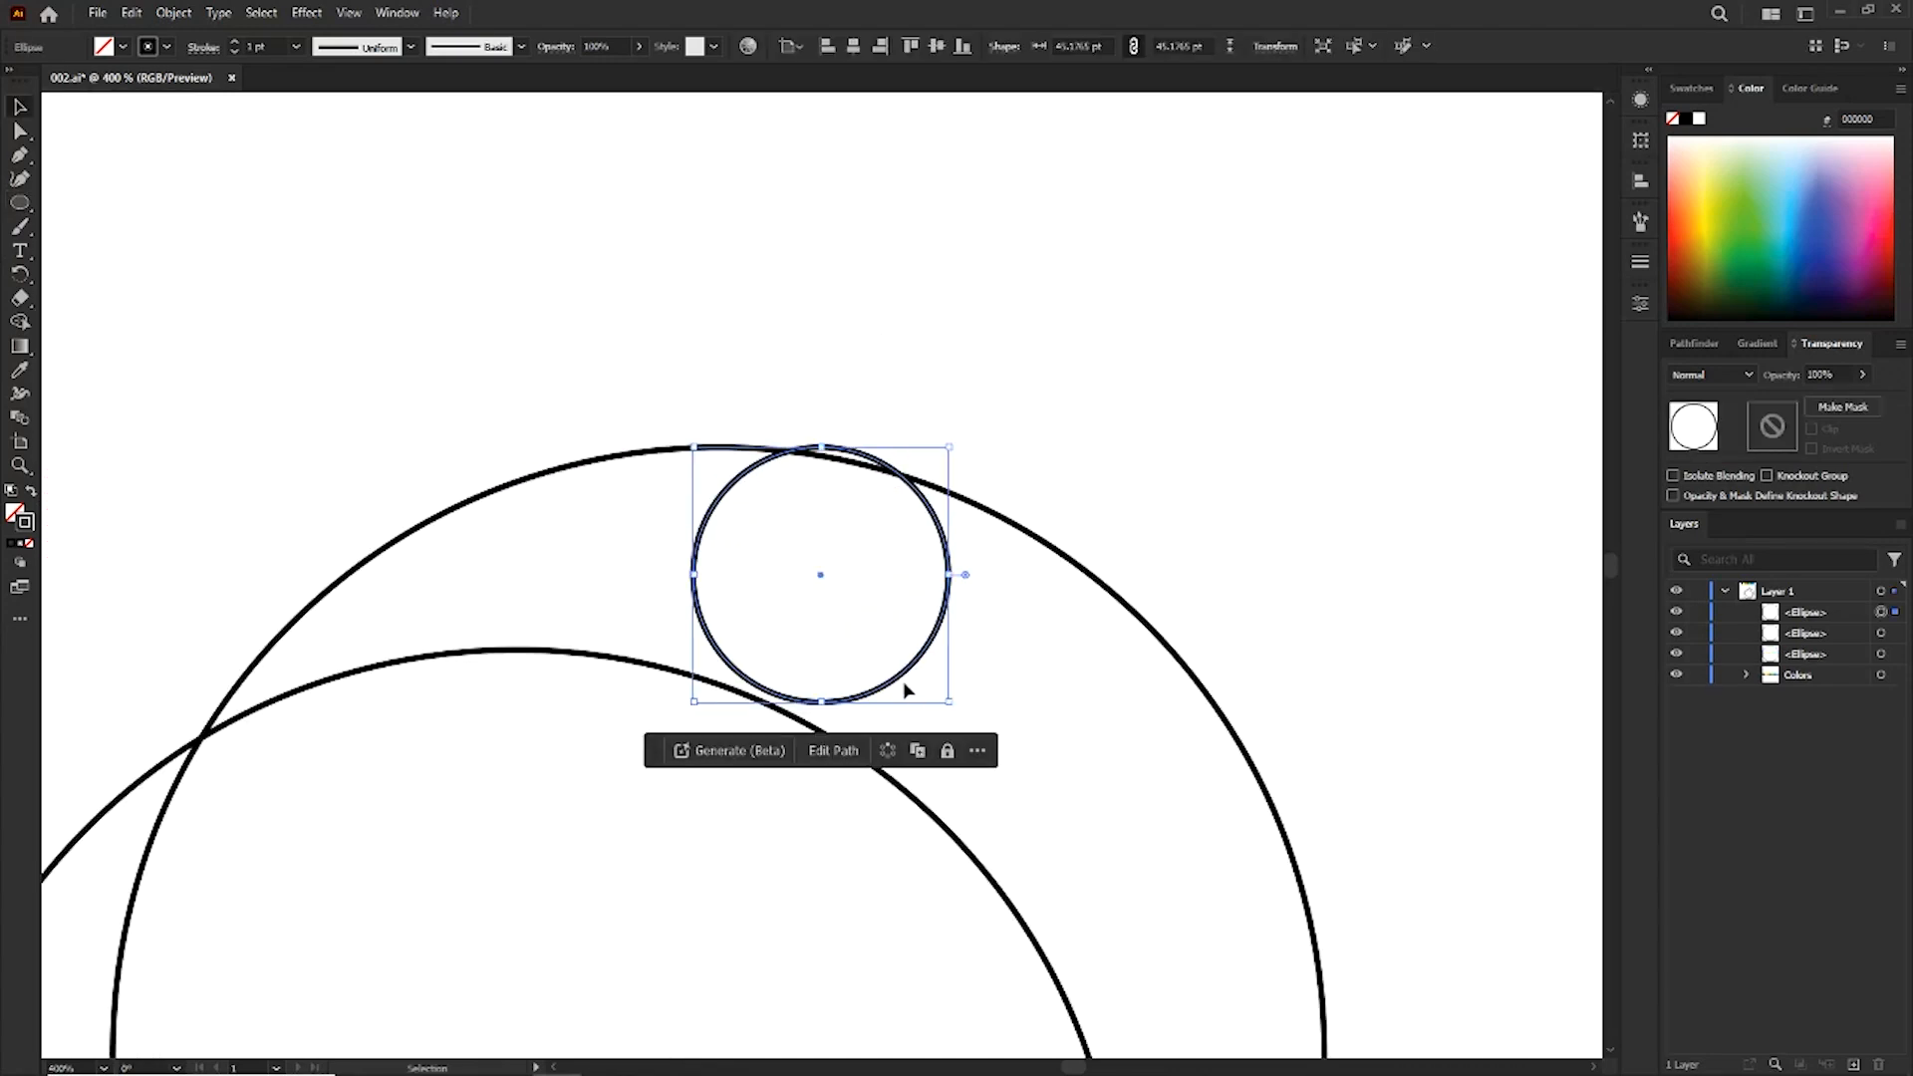
pyautogui.moveTo(905, 689); pyautogui.dragTo(949, 717)
pyautogui.click(1062, 483)
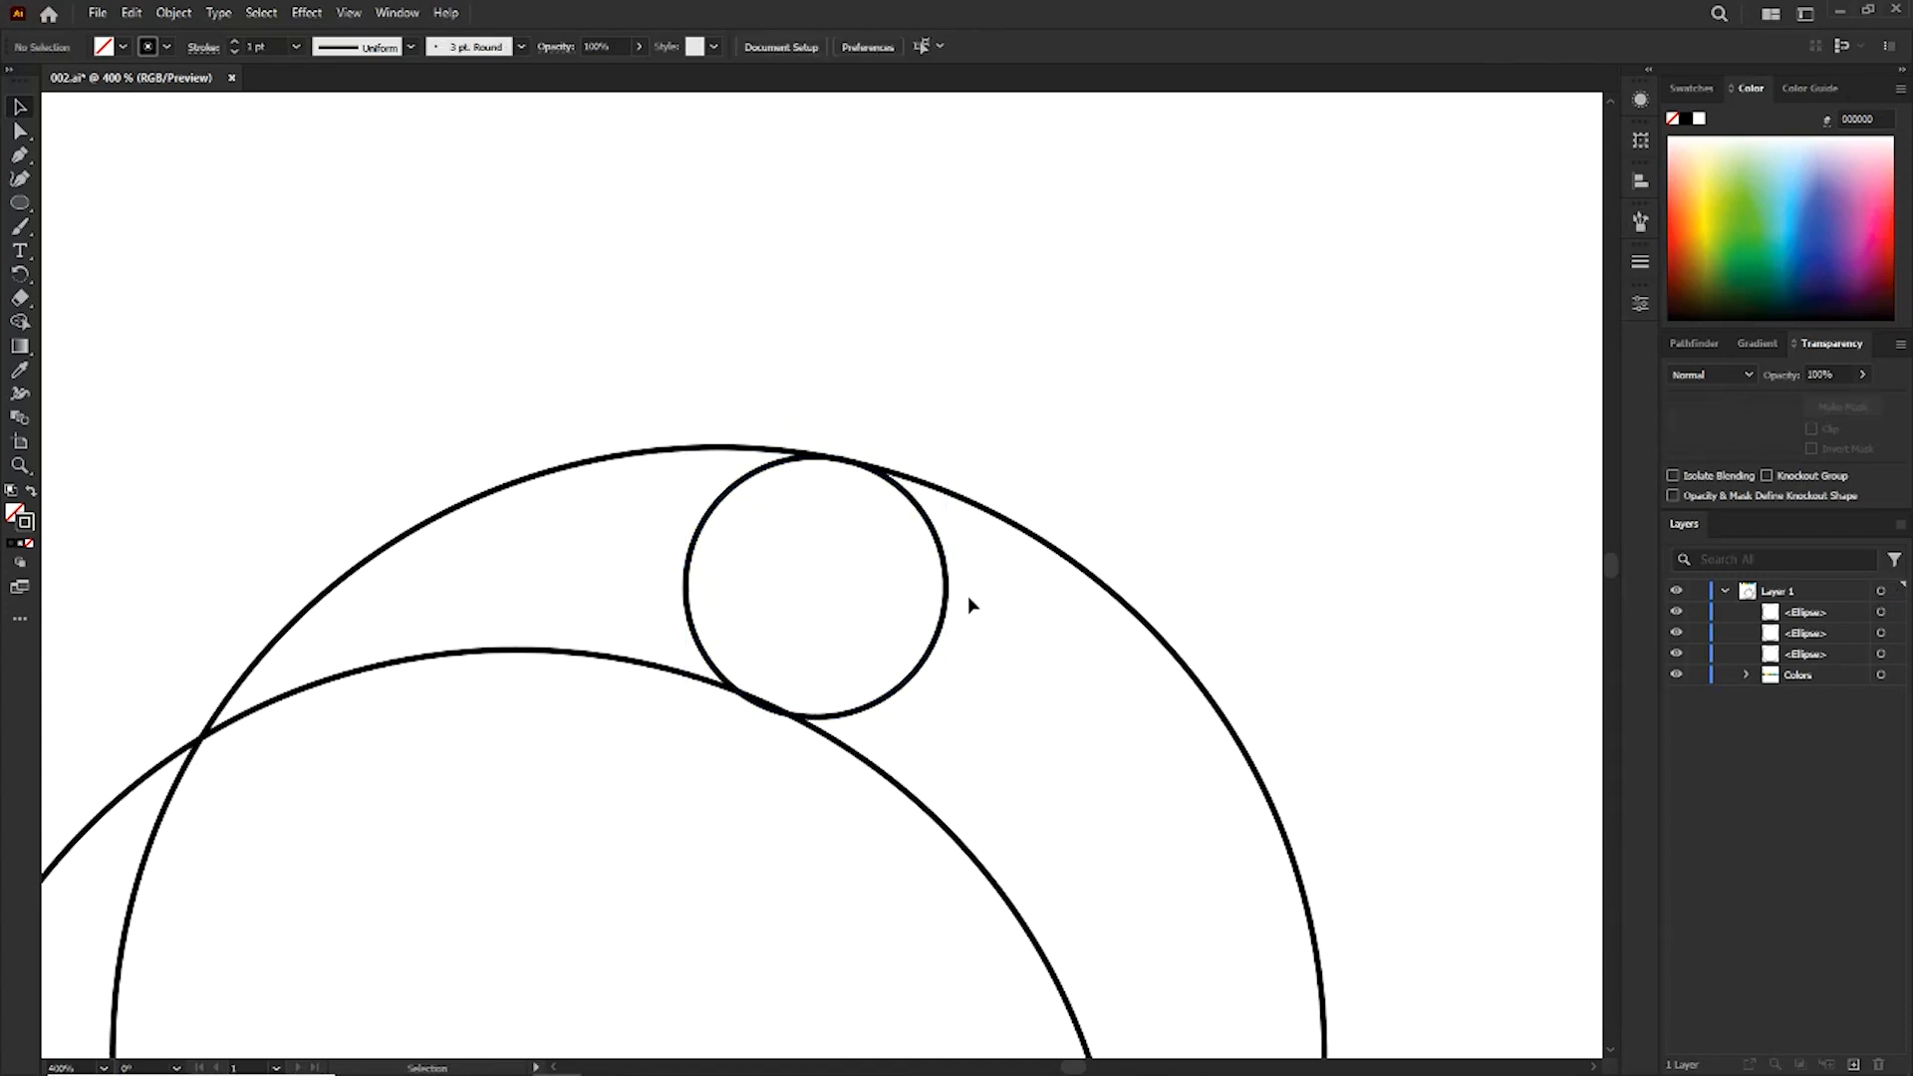
# Fine-tune the small circle's fit against both large arcs in outline view.
pyautogui.hotkey('ctrl', 'y')
pyautogui.hotkey('ctrl', '=')
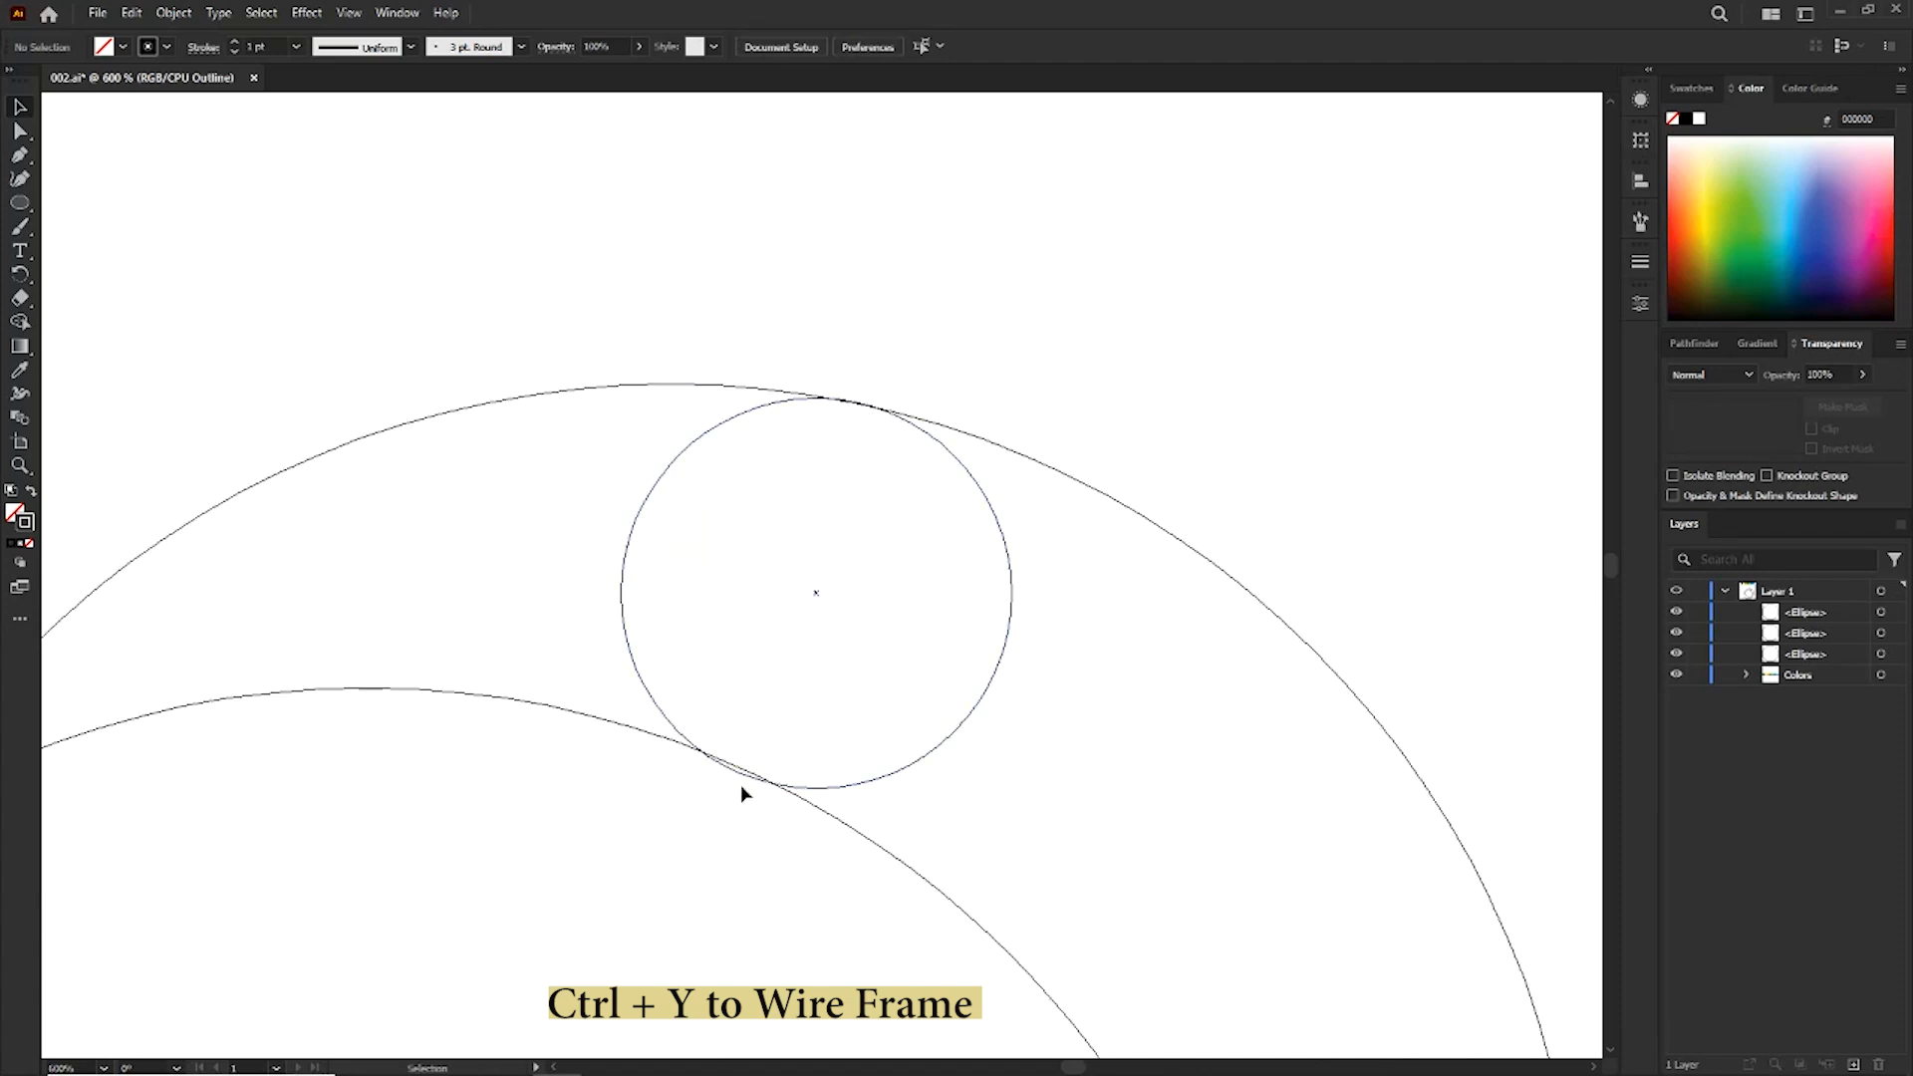
pyautogui.click(1004, 536)
pyautogui.moveTo(1013, 397); pyautogui.dragTo(1015, 394)
pyautogui.click(1080, 329)
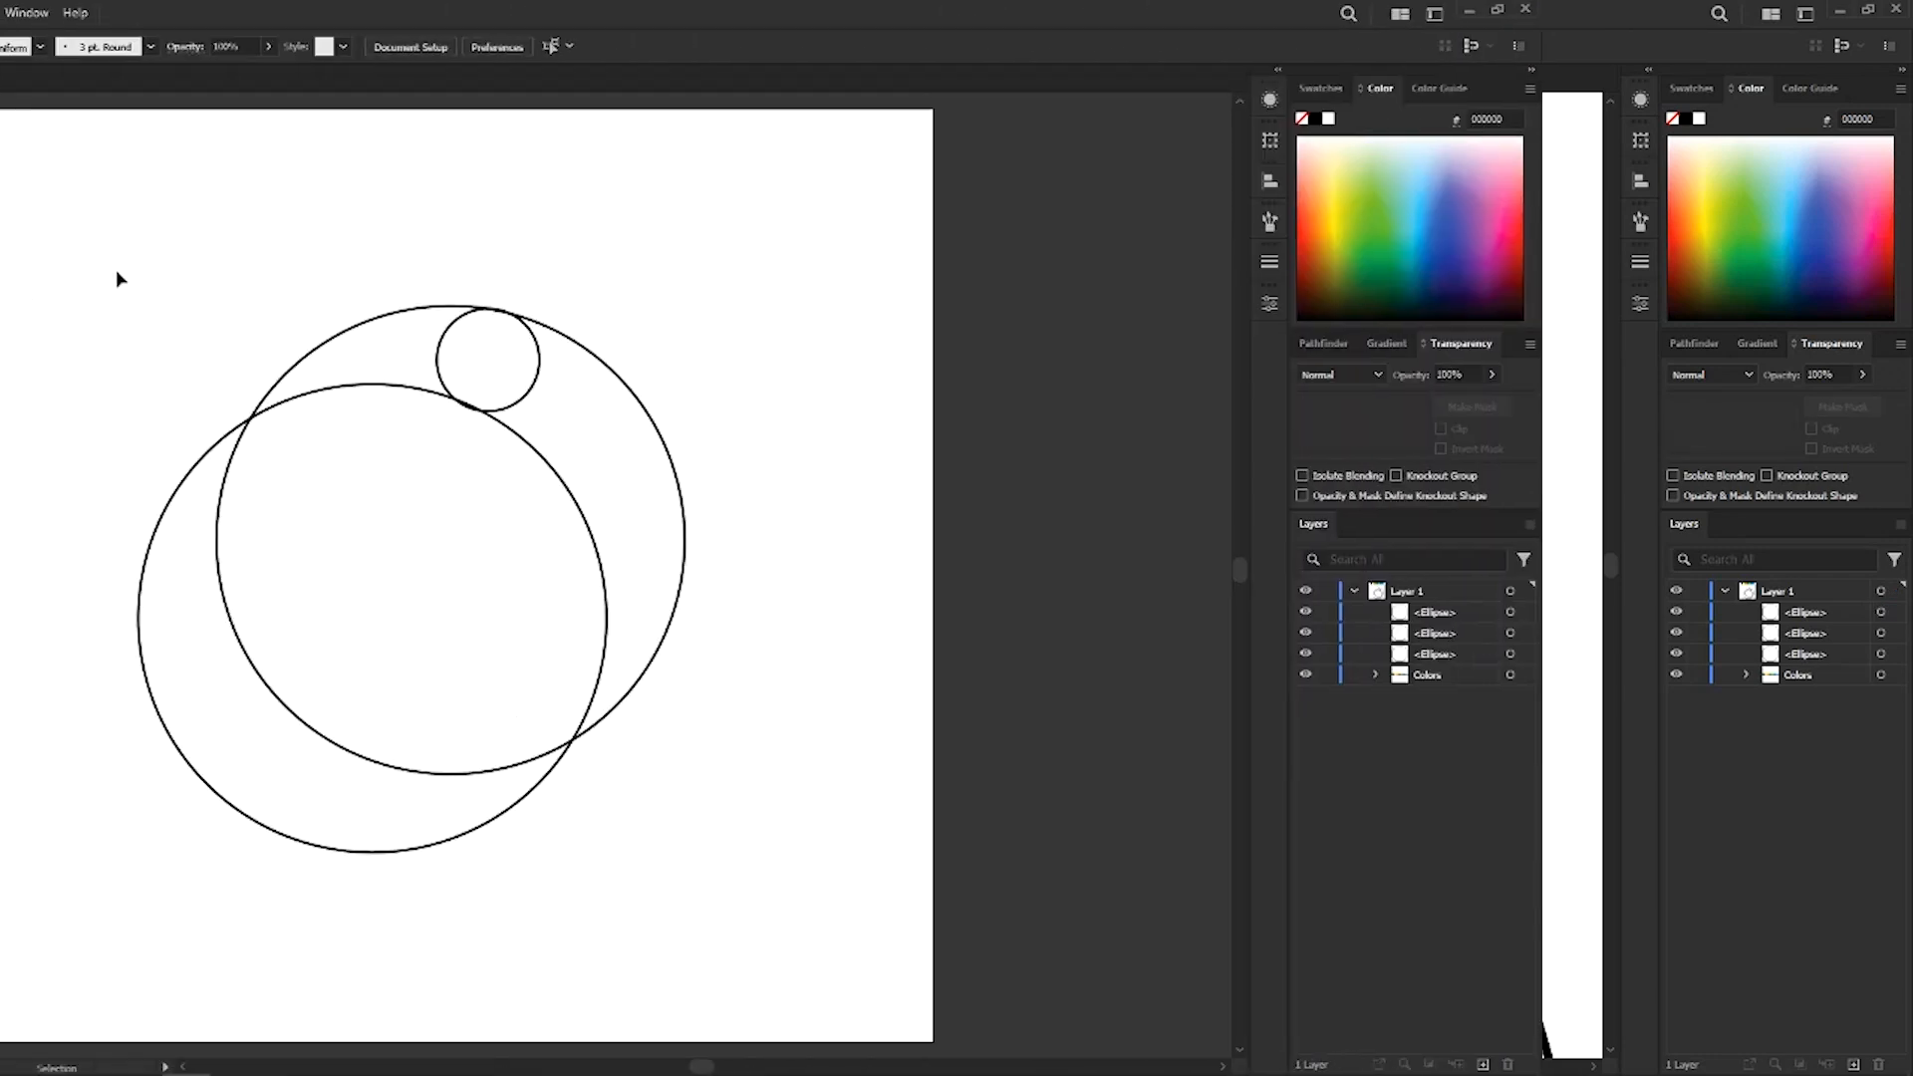
# Erase the large circles' overlap and the lower-left crescent from all three circles with the Shape Builder.
pyautogui.moveTo(486, 270); pyautogui.dragTo(1110, 803)
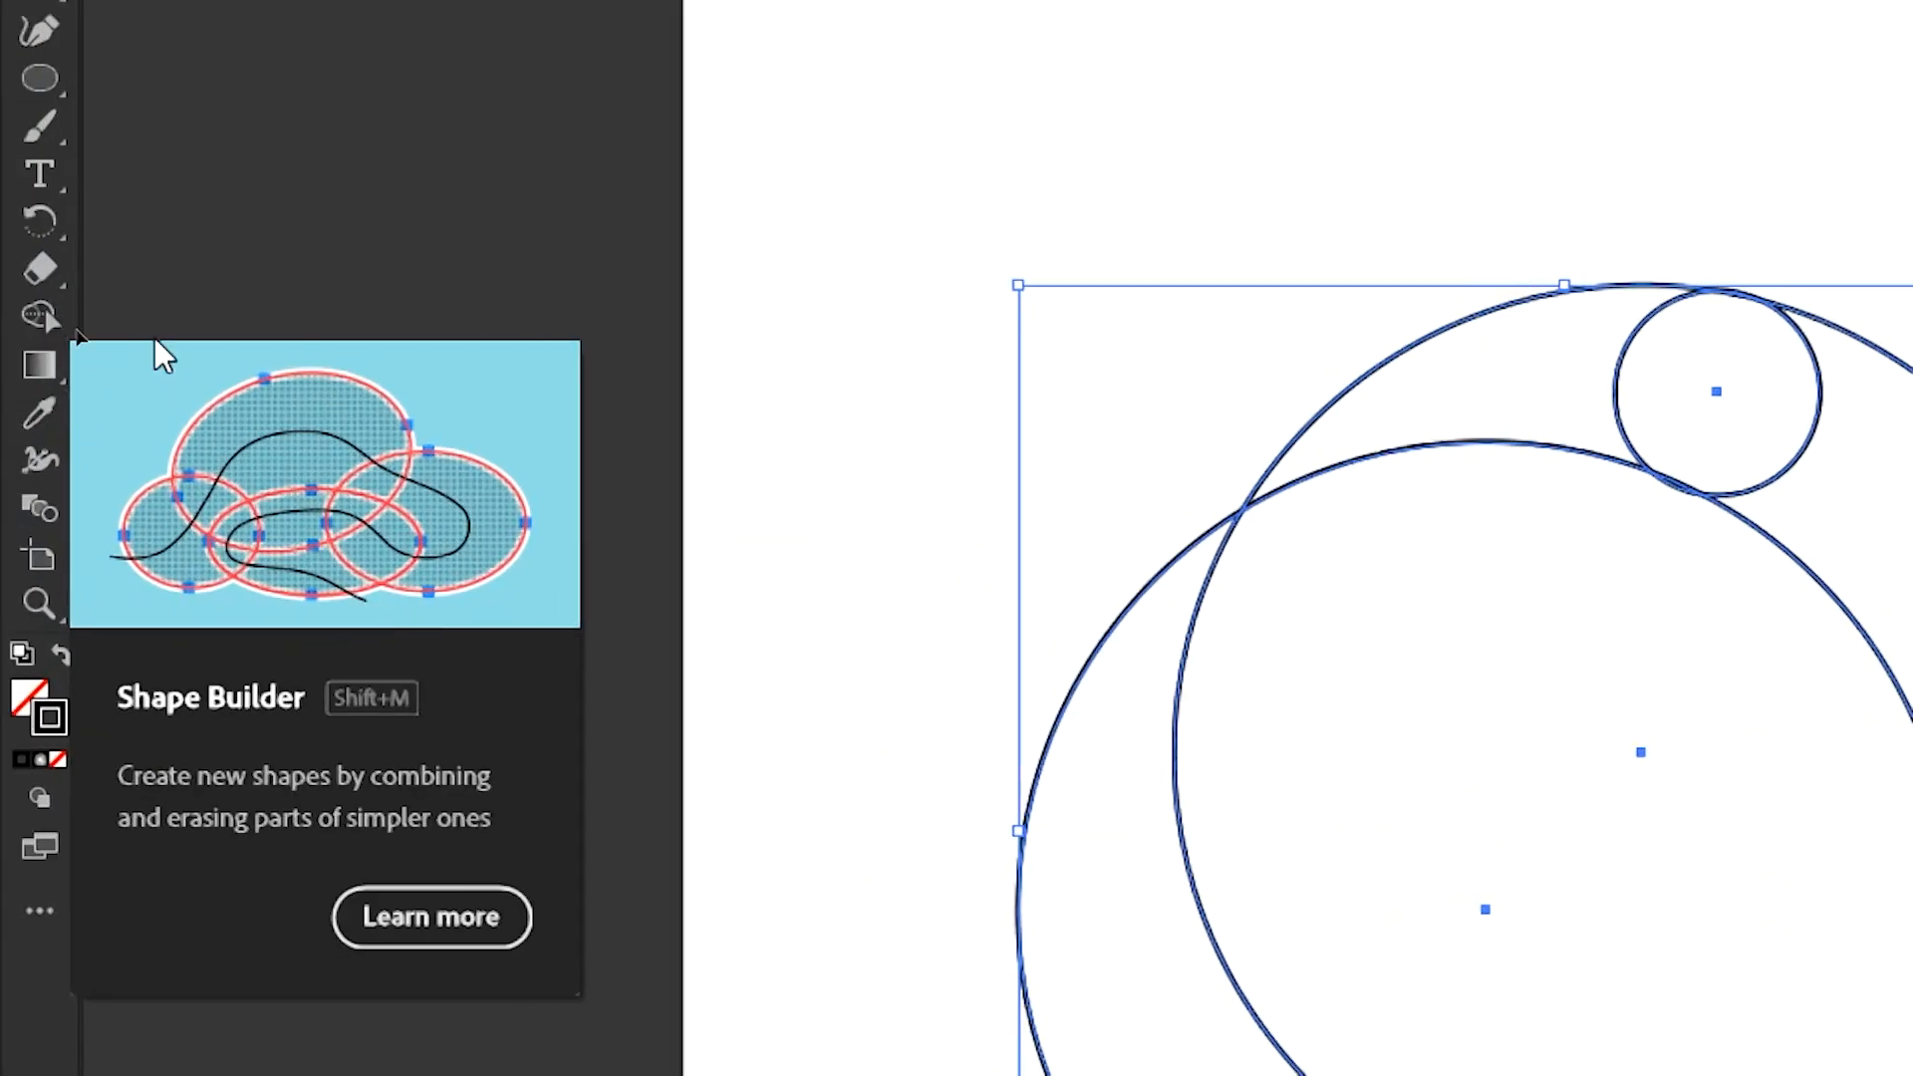
pyautogui.click(29, 325)
pyautogui.click(46, 319)
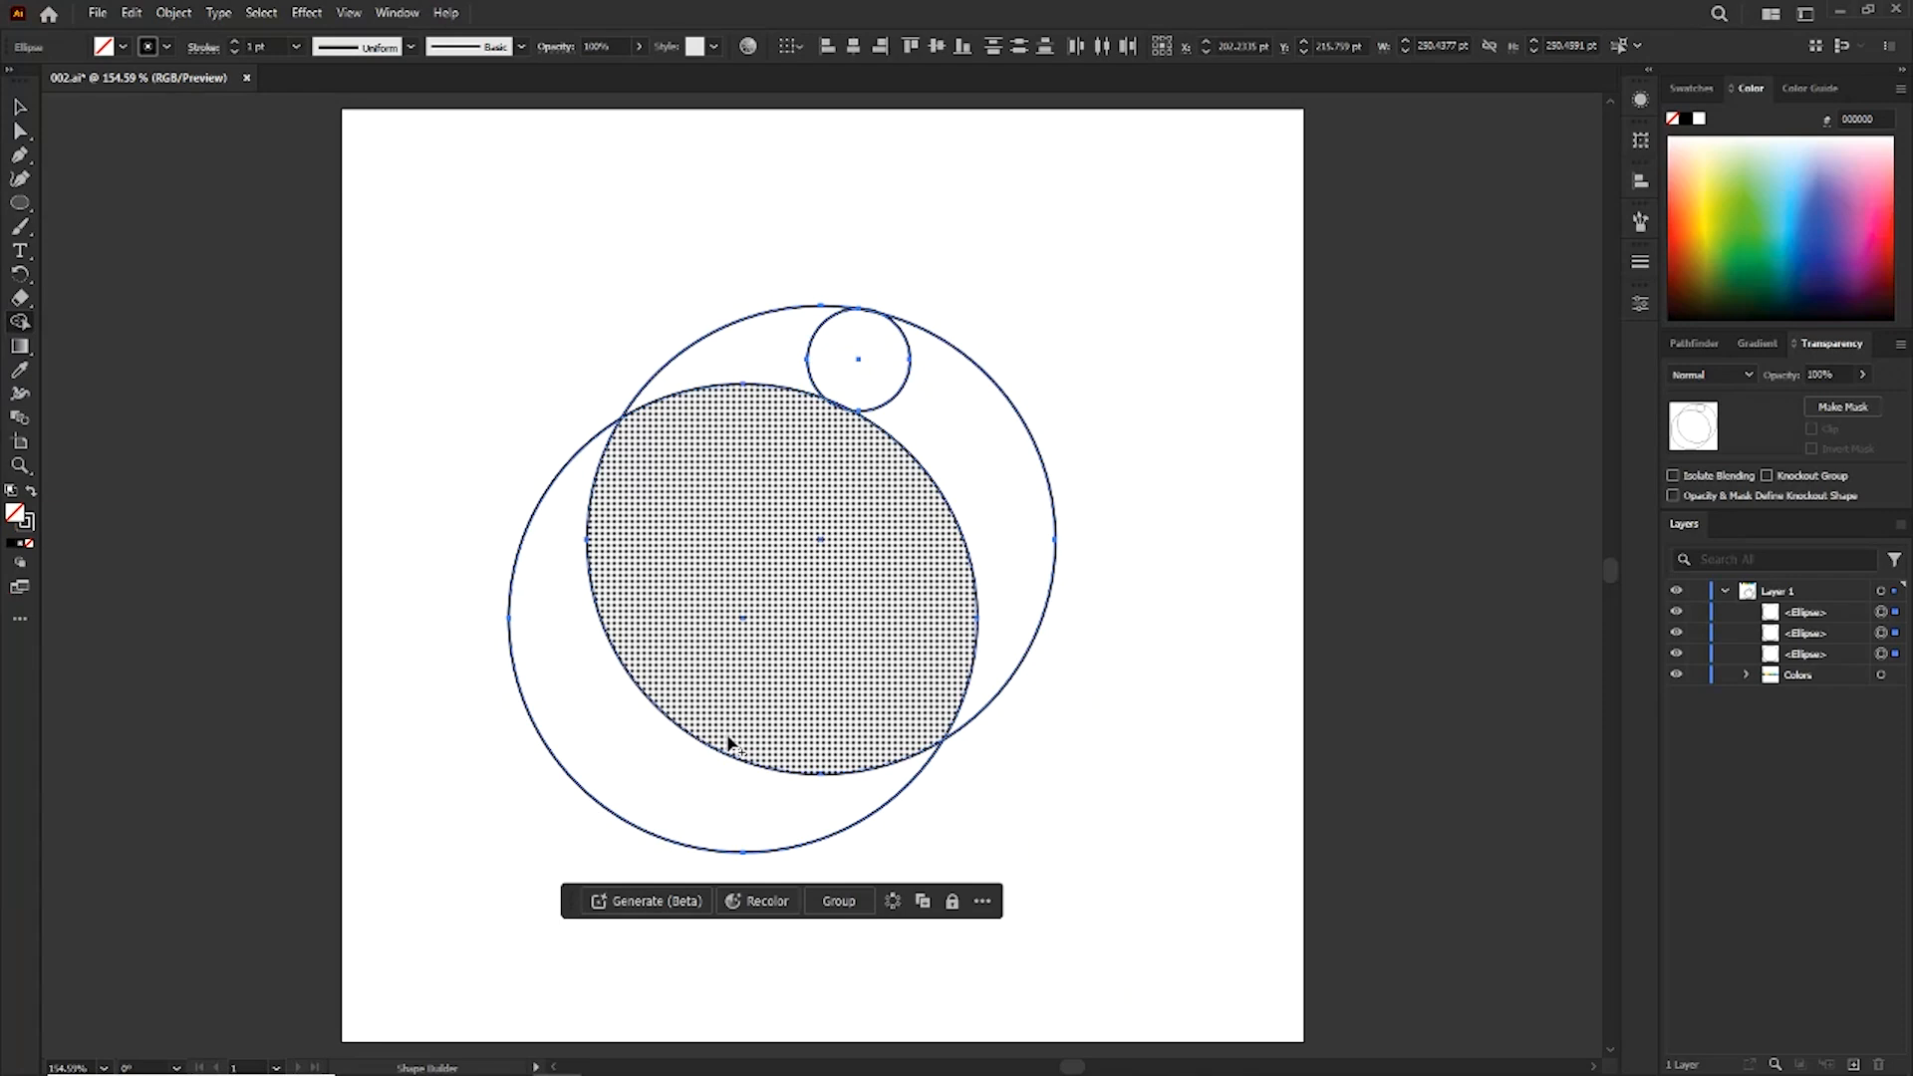
pyautogui.moveTo(719, 754)
pyautogui.mouseDown()
pyautogui.moveTo(746, 751)
pyautogui.moveTo(748, 698)
pyautogui.mouseUp()
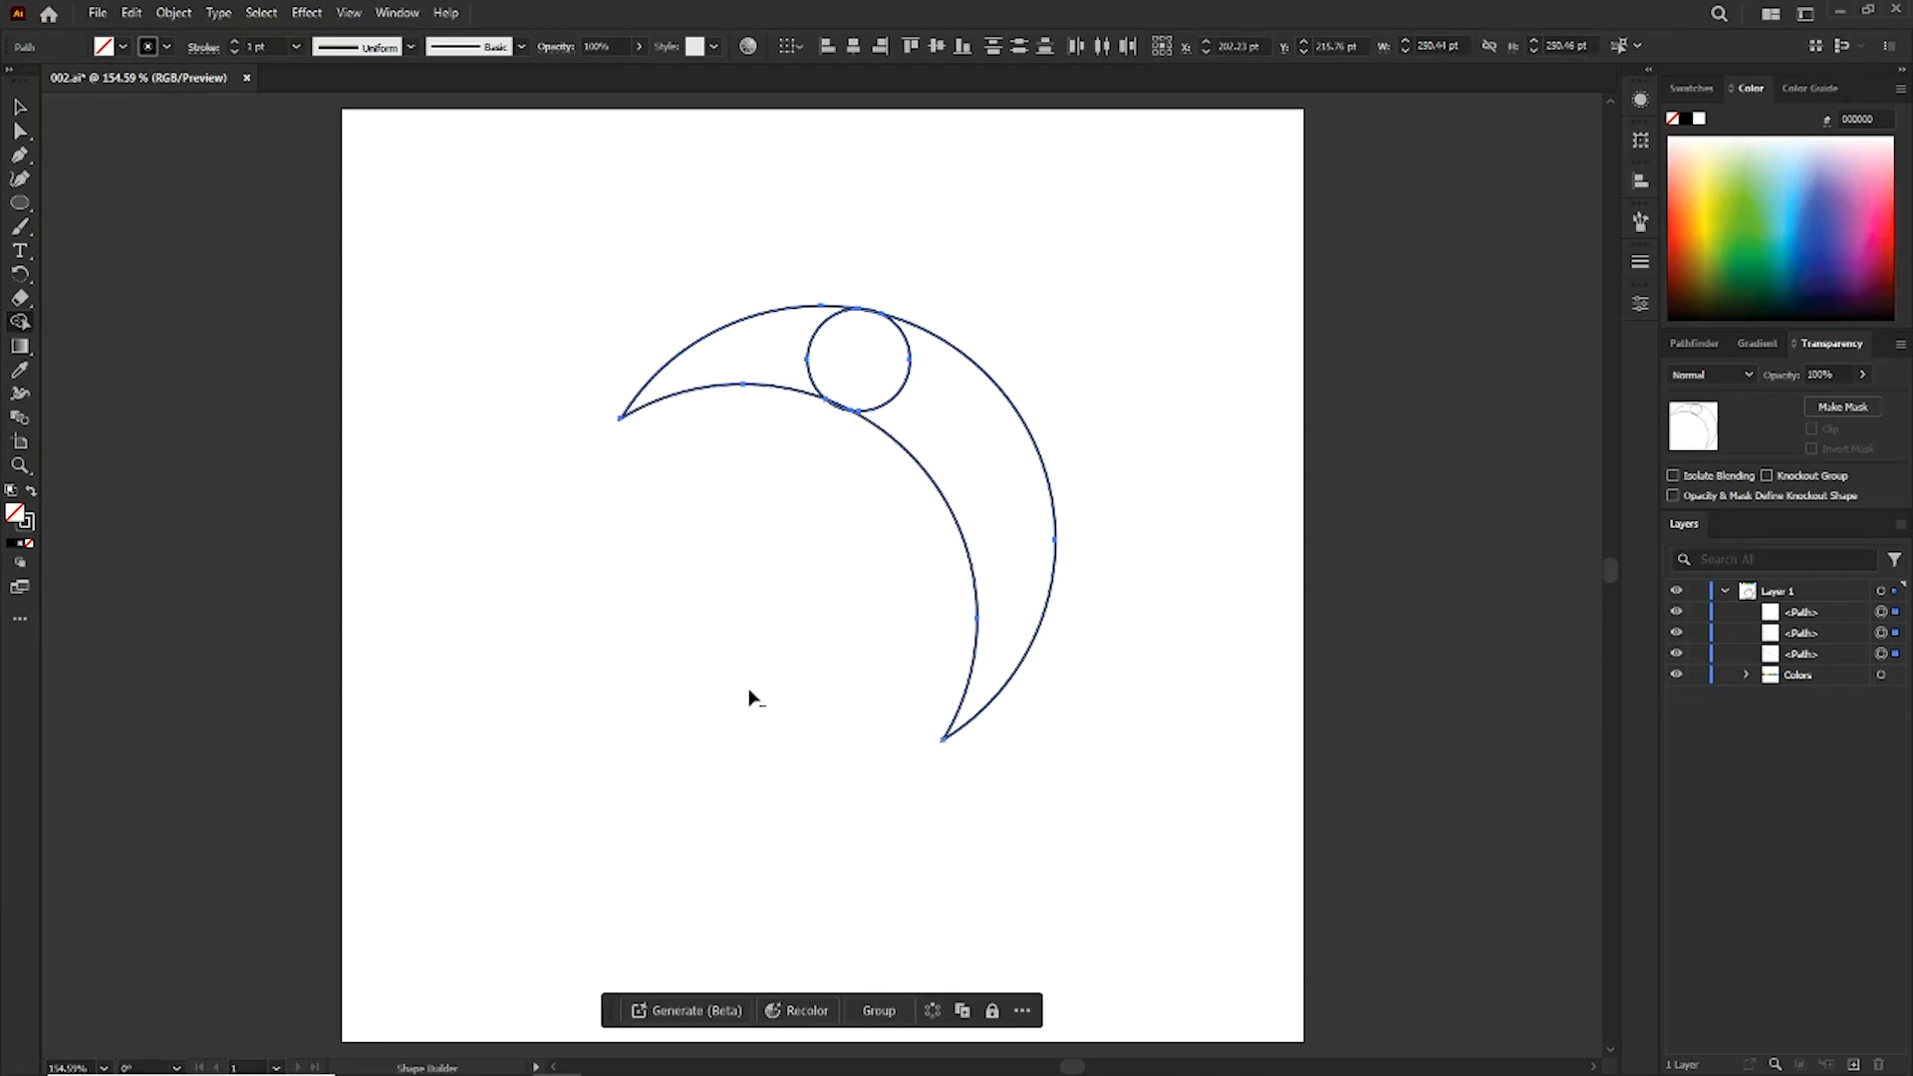
# Remove the crescent's upper-left tip and merge the small circle with the remaining crescent body using the Shape Builder.
pyautogui.keyDown('alt'); pyautogui.click(755, 373); pyautogui.keyUp('alt')
pyautogui.moveTo(888, 388)
pyautogui.mouseDown()
pyautogui.moveTo(934, 421)
pyautogui.moveTo(913, 415)
pyautogui.mouseUp()
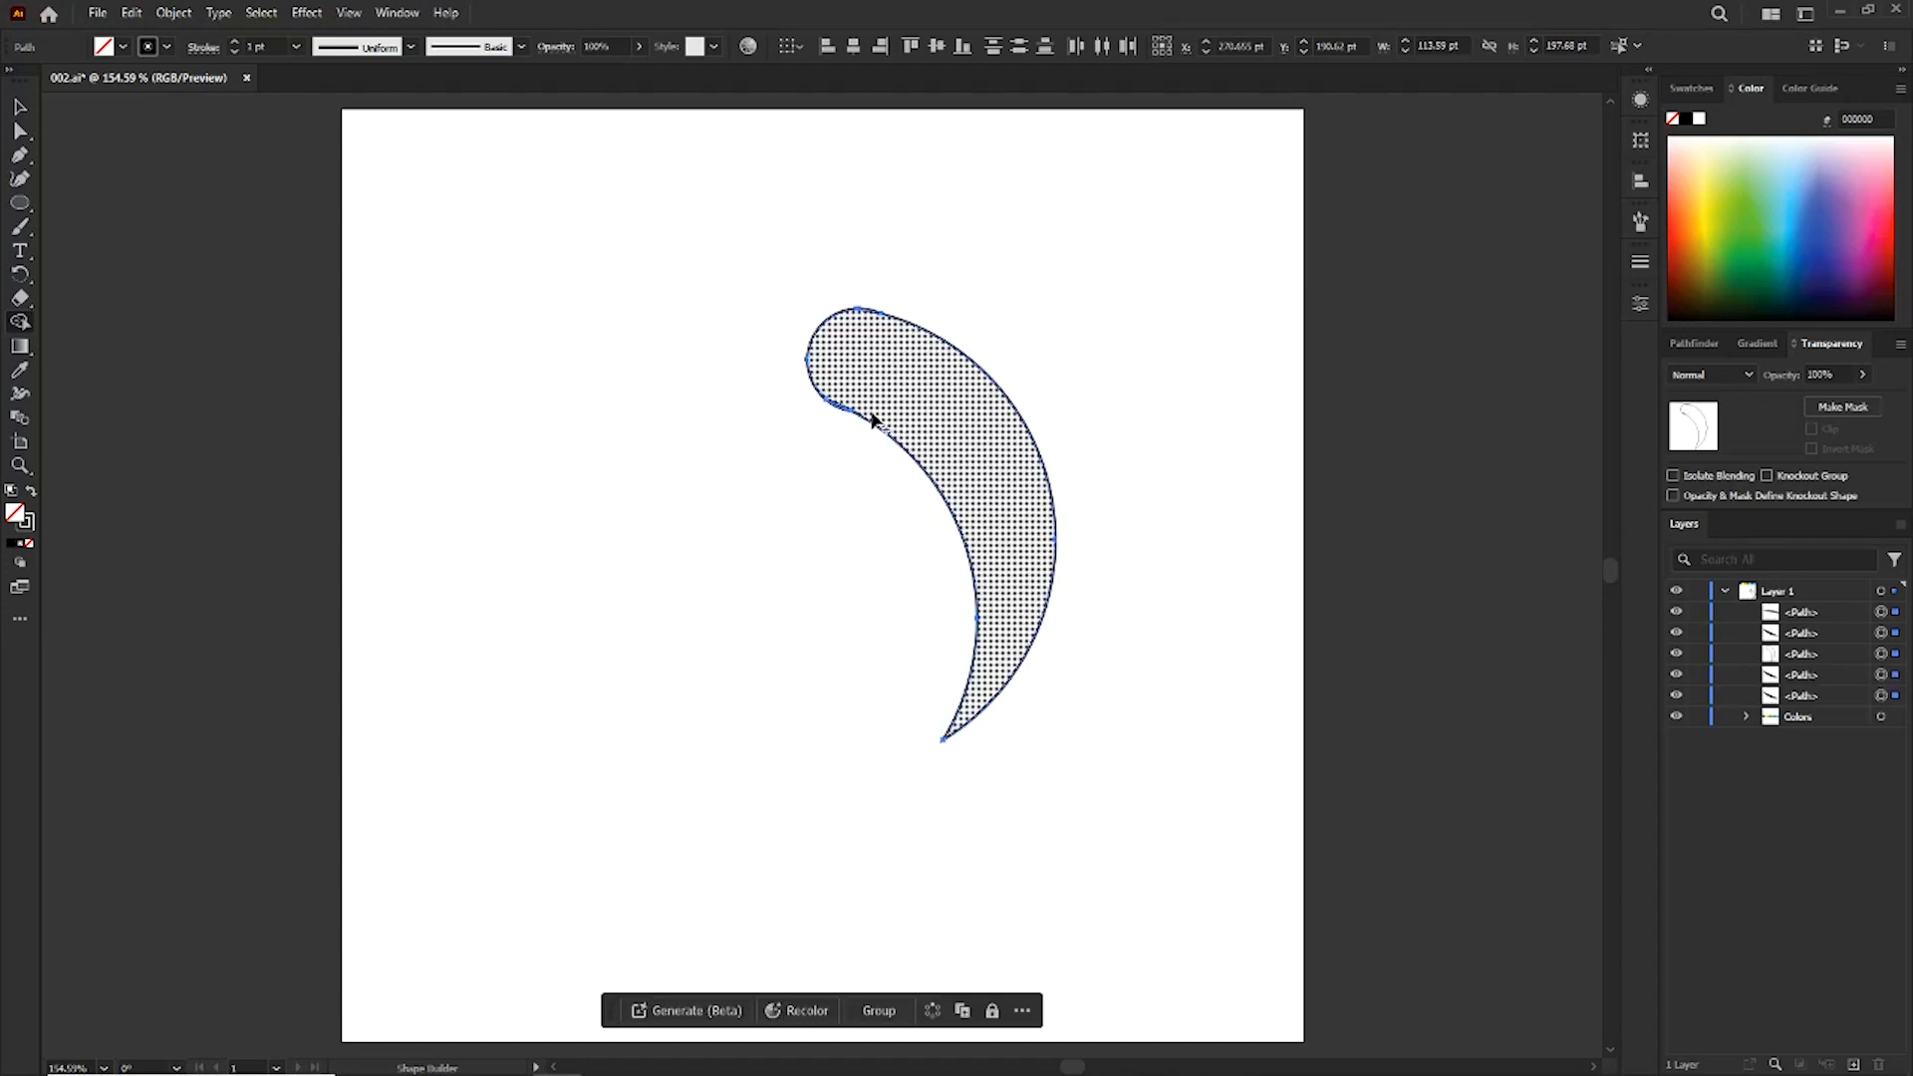
pyautogui.click(21, 105)
pyautogui.click(658, 427)
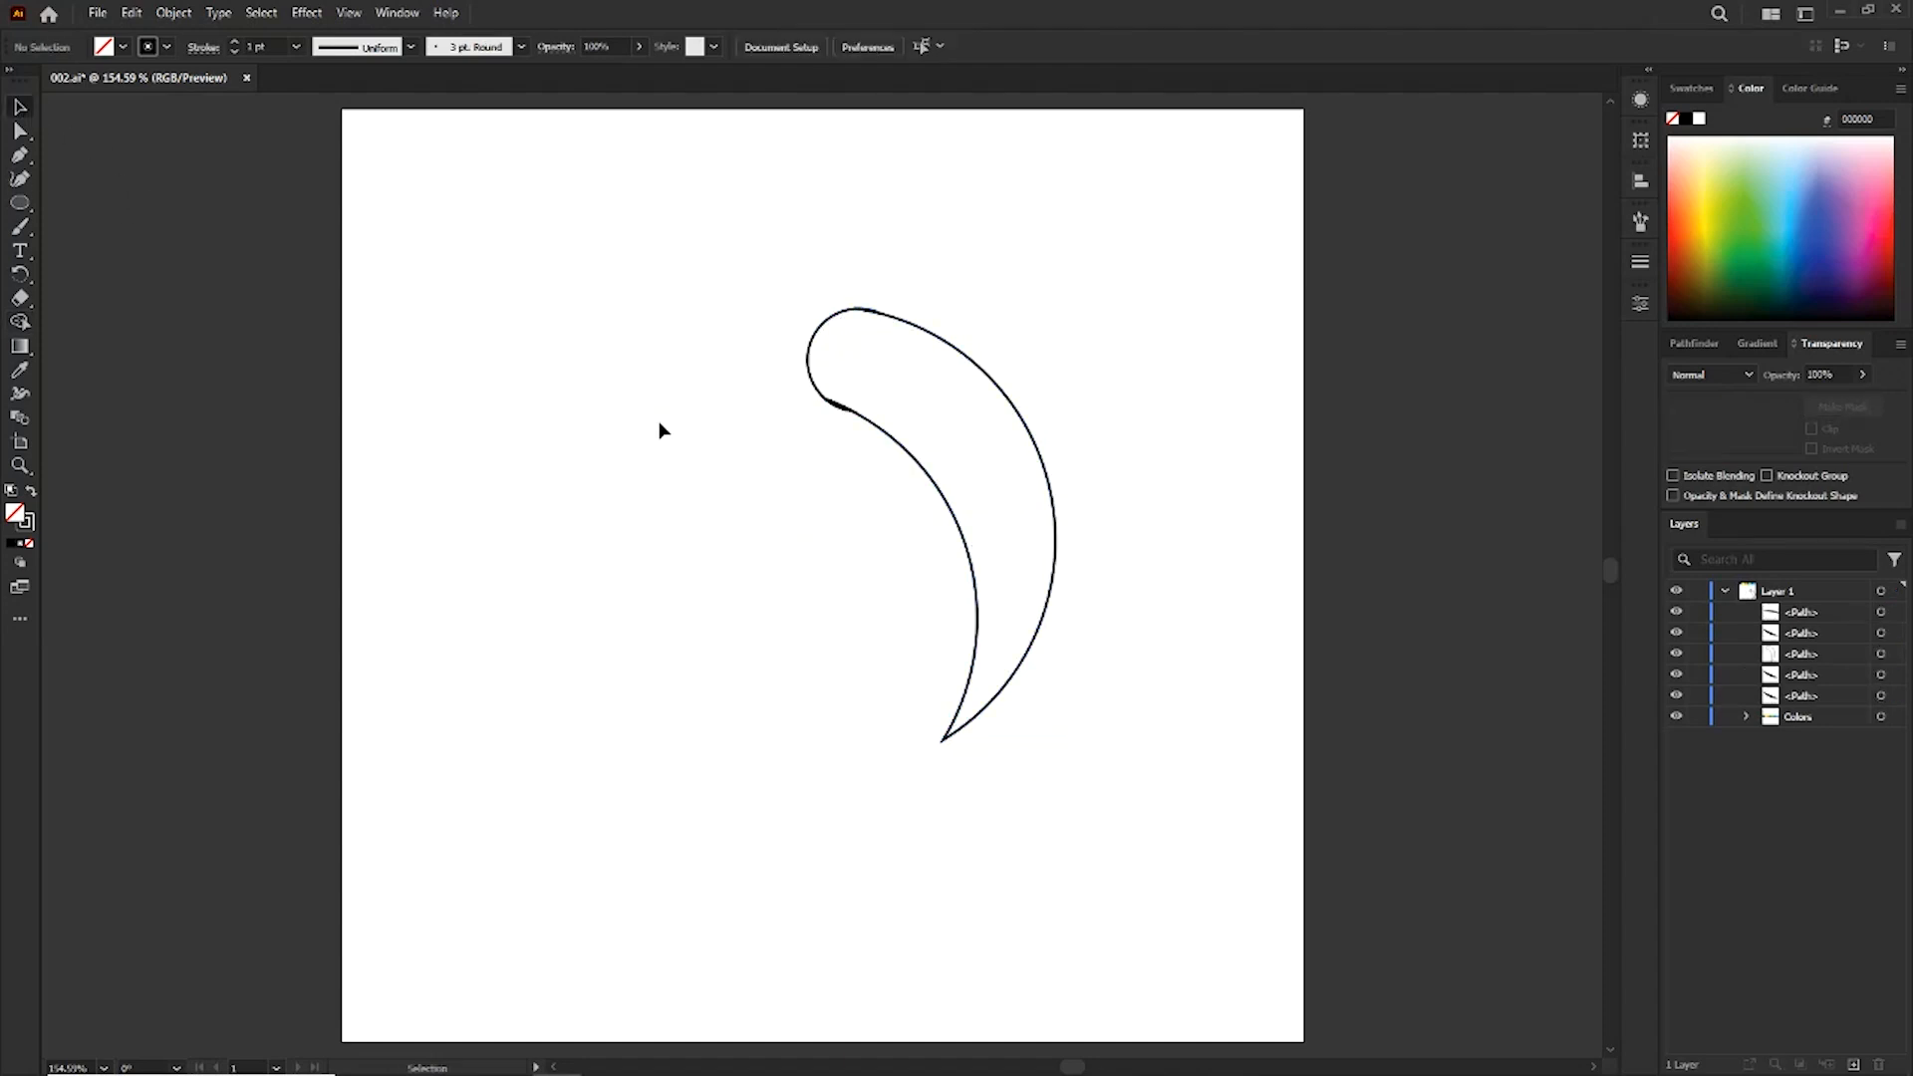
# Move the merged shape off the leftover slivers around its rounded head and delete those slivers.
pyautogui.hotkey('ctrl', '=')
pyautogui.hotkey('ctrl', '=')
pyautogui.hotkey('ctrl', '=')
pyautogui.moveTo(660, 430); pyautogui.dragTo(428, 869)
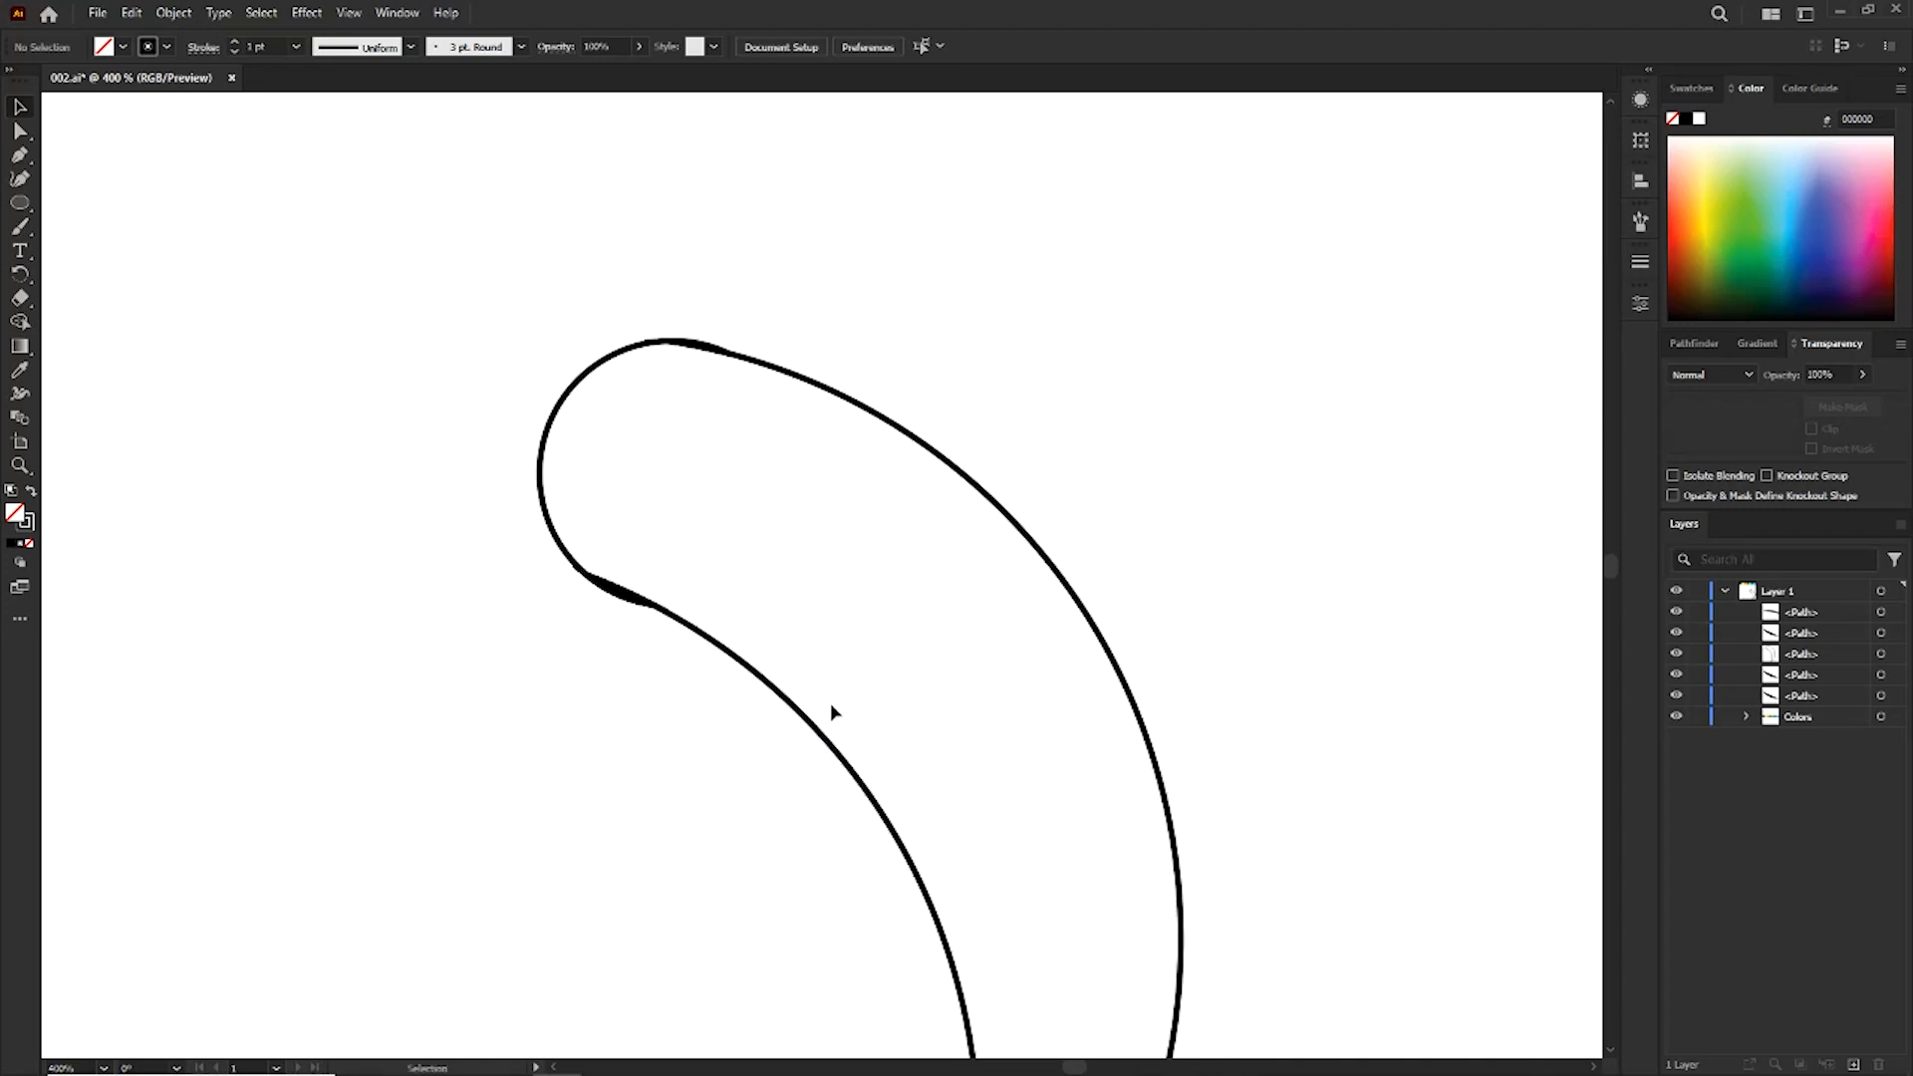
pyautogui.moveTo(833, 710); pyautogui.dragTo(993, 695)
pyautogui.click(564, 343)
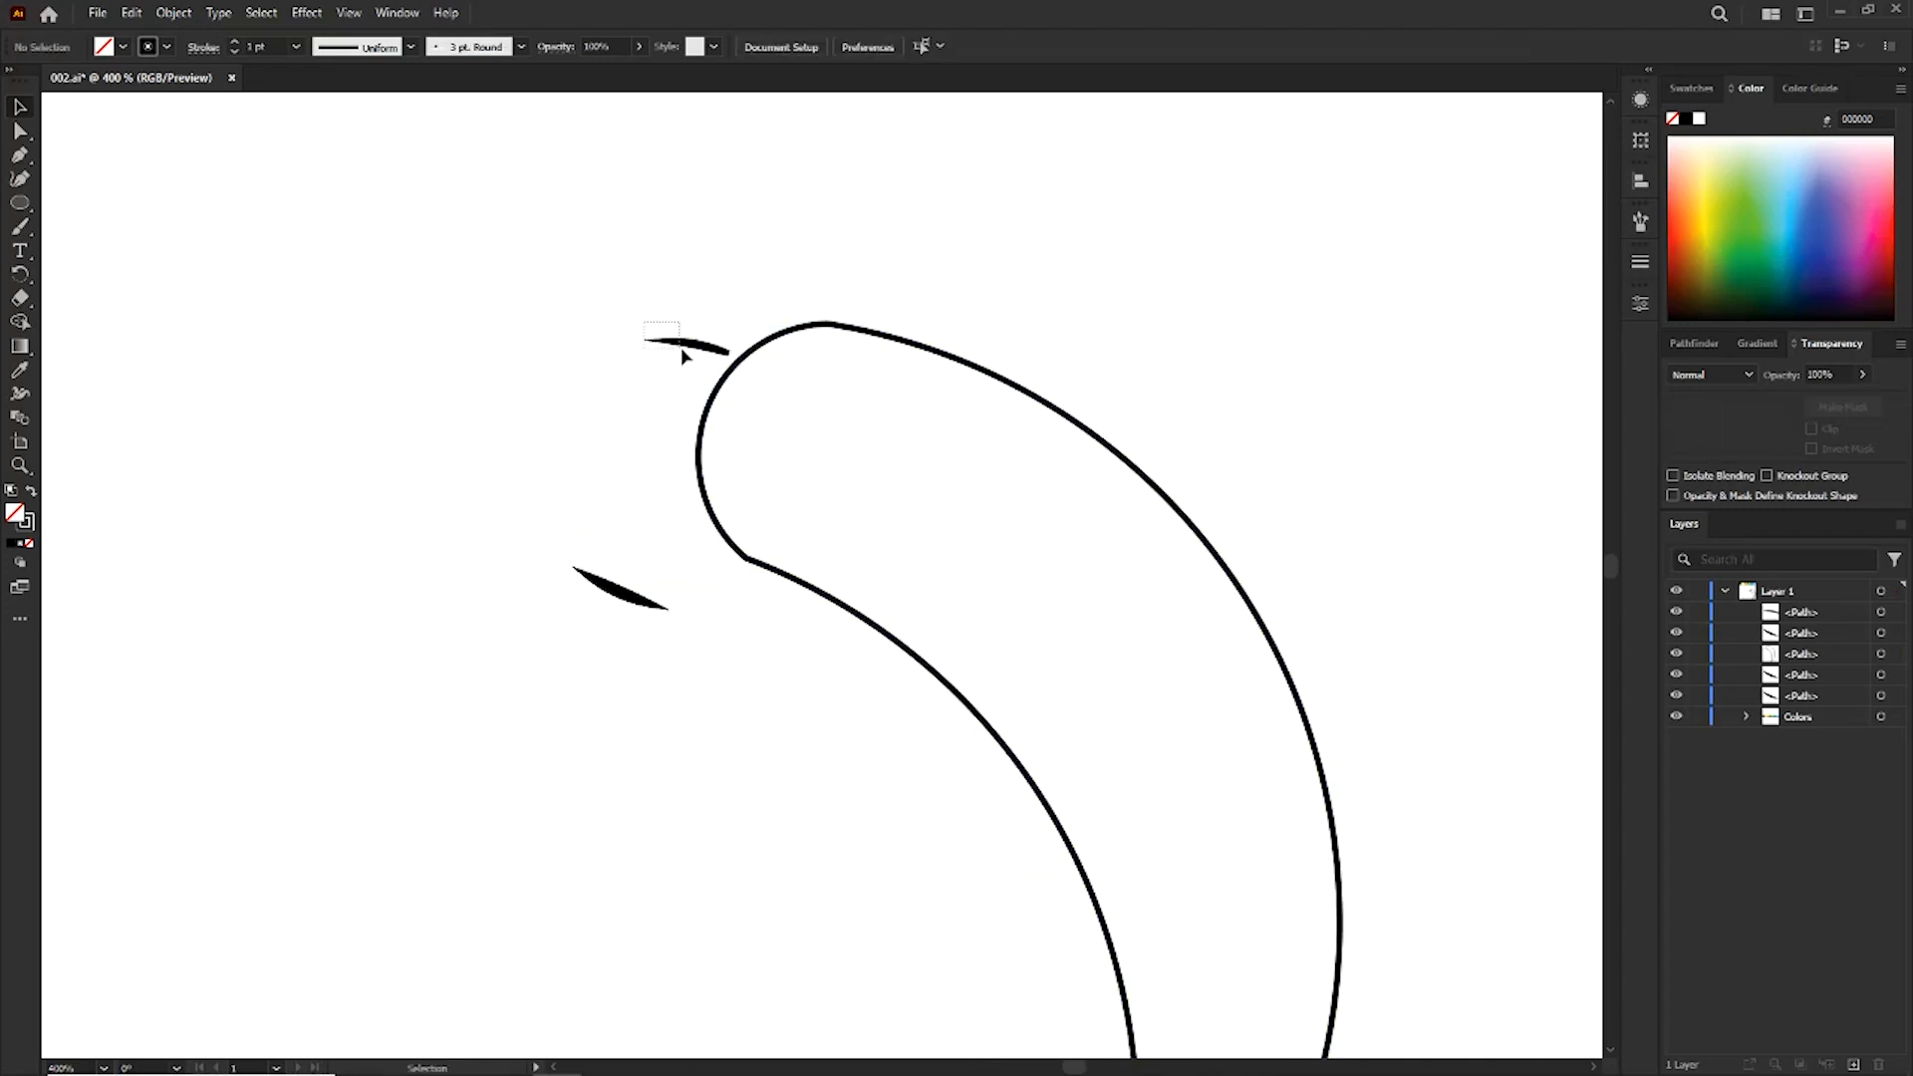
pyautogui.moveTo(682, 355); pyautogui.dragTo(687, 361)
pyautogui.press('Delete')
pyautogui.moveTo(527, 549); pyautogui.dragTo(688, 620)
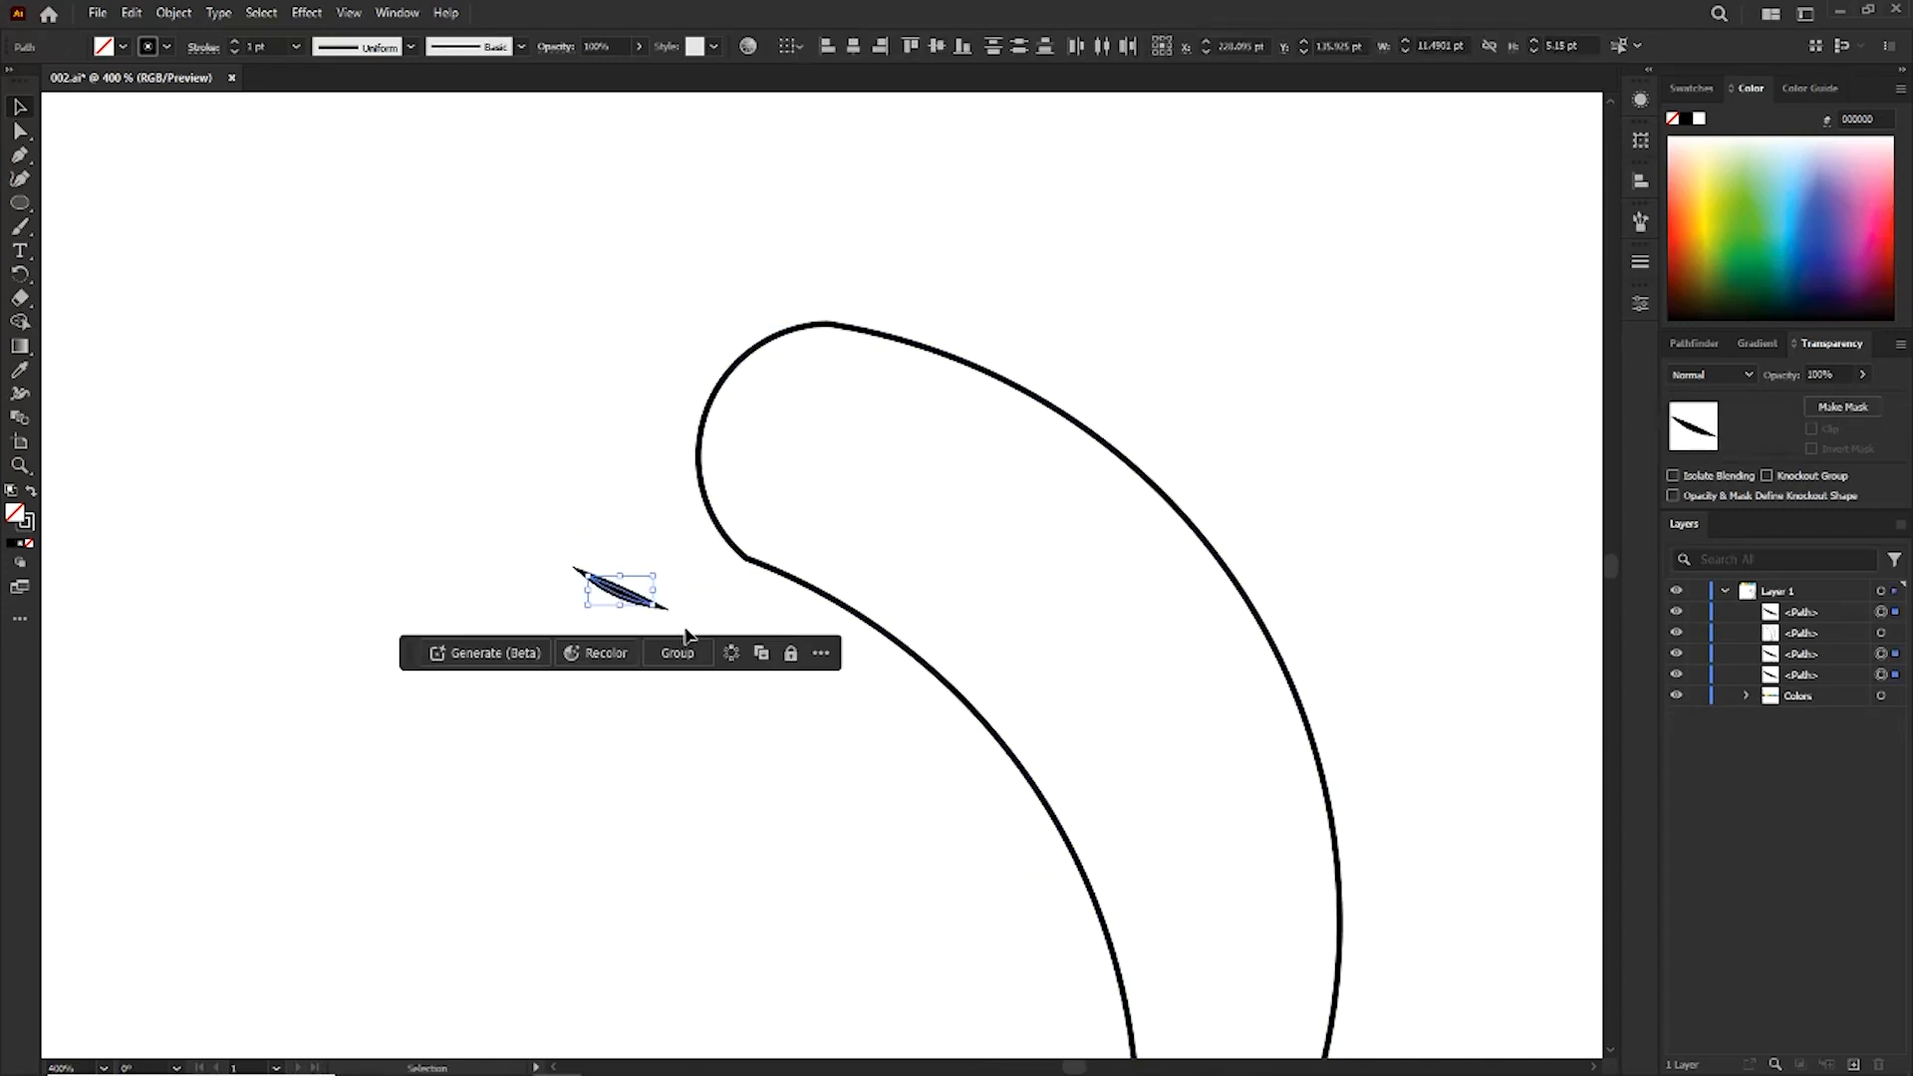
pyautogui.press('Delete')
pyautogui.hotkey('ctrl', '0')
# Round the merged shape's corner where its round head meets the inner curve.
pyautogui.click(978, 428)
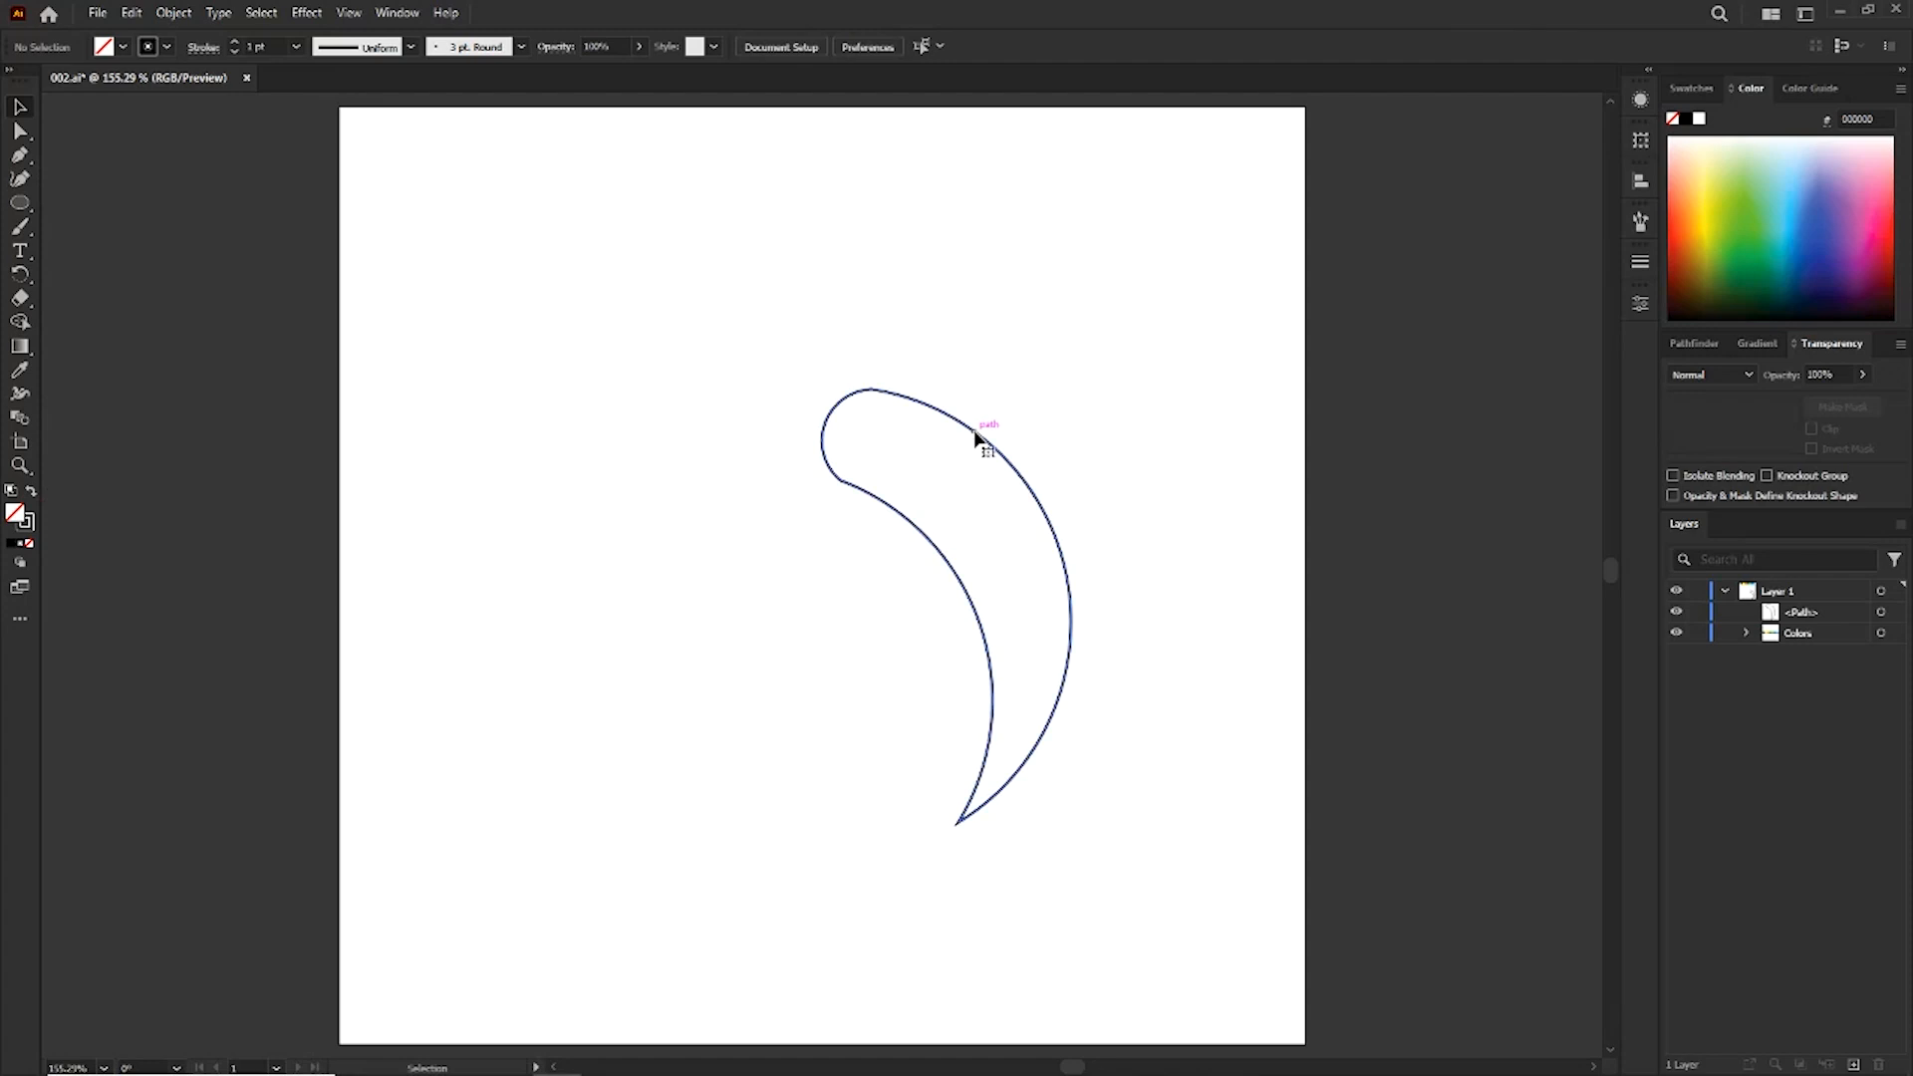
pyautogui.click(17, 134)
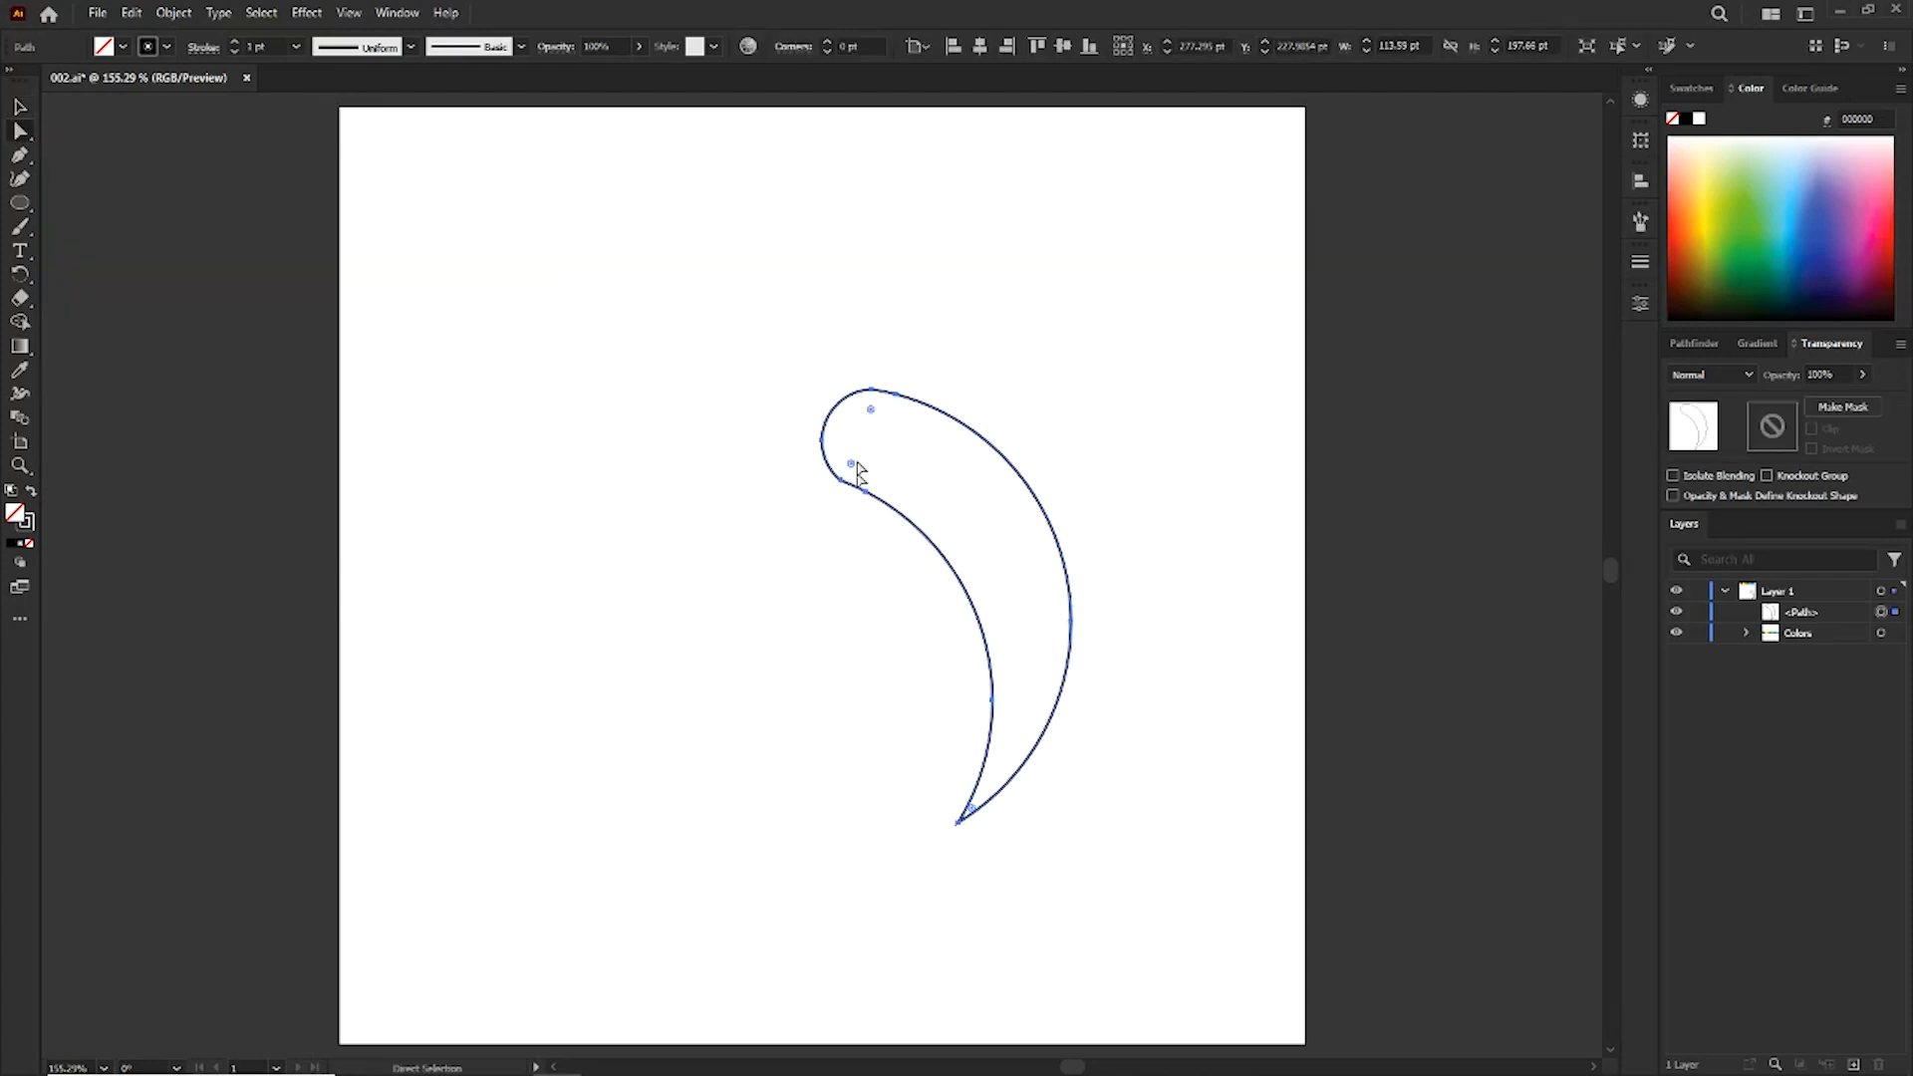
pyautogui.hotkey('ctrl', '+')
pyautogui.hotkey('ctrl', '+')
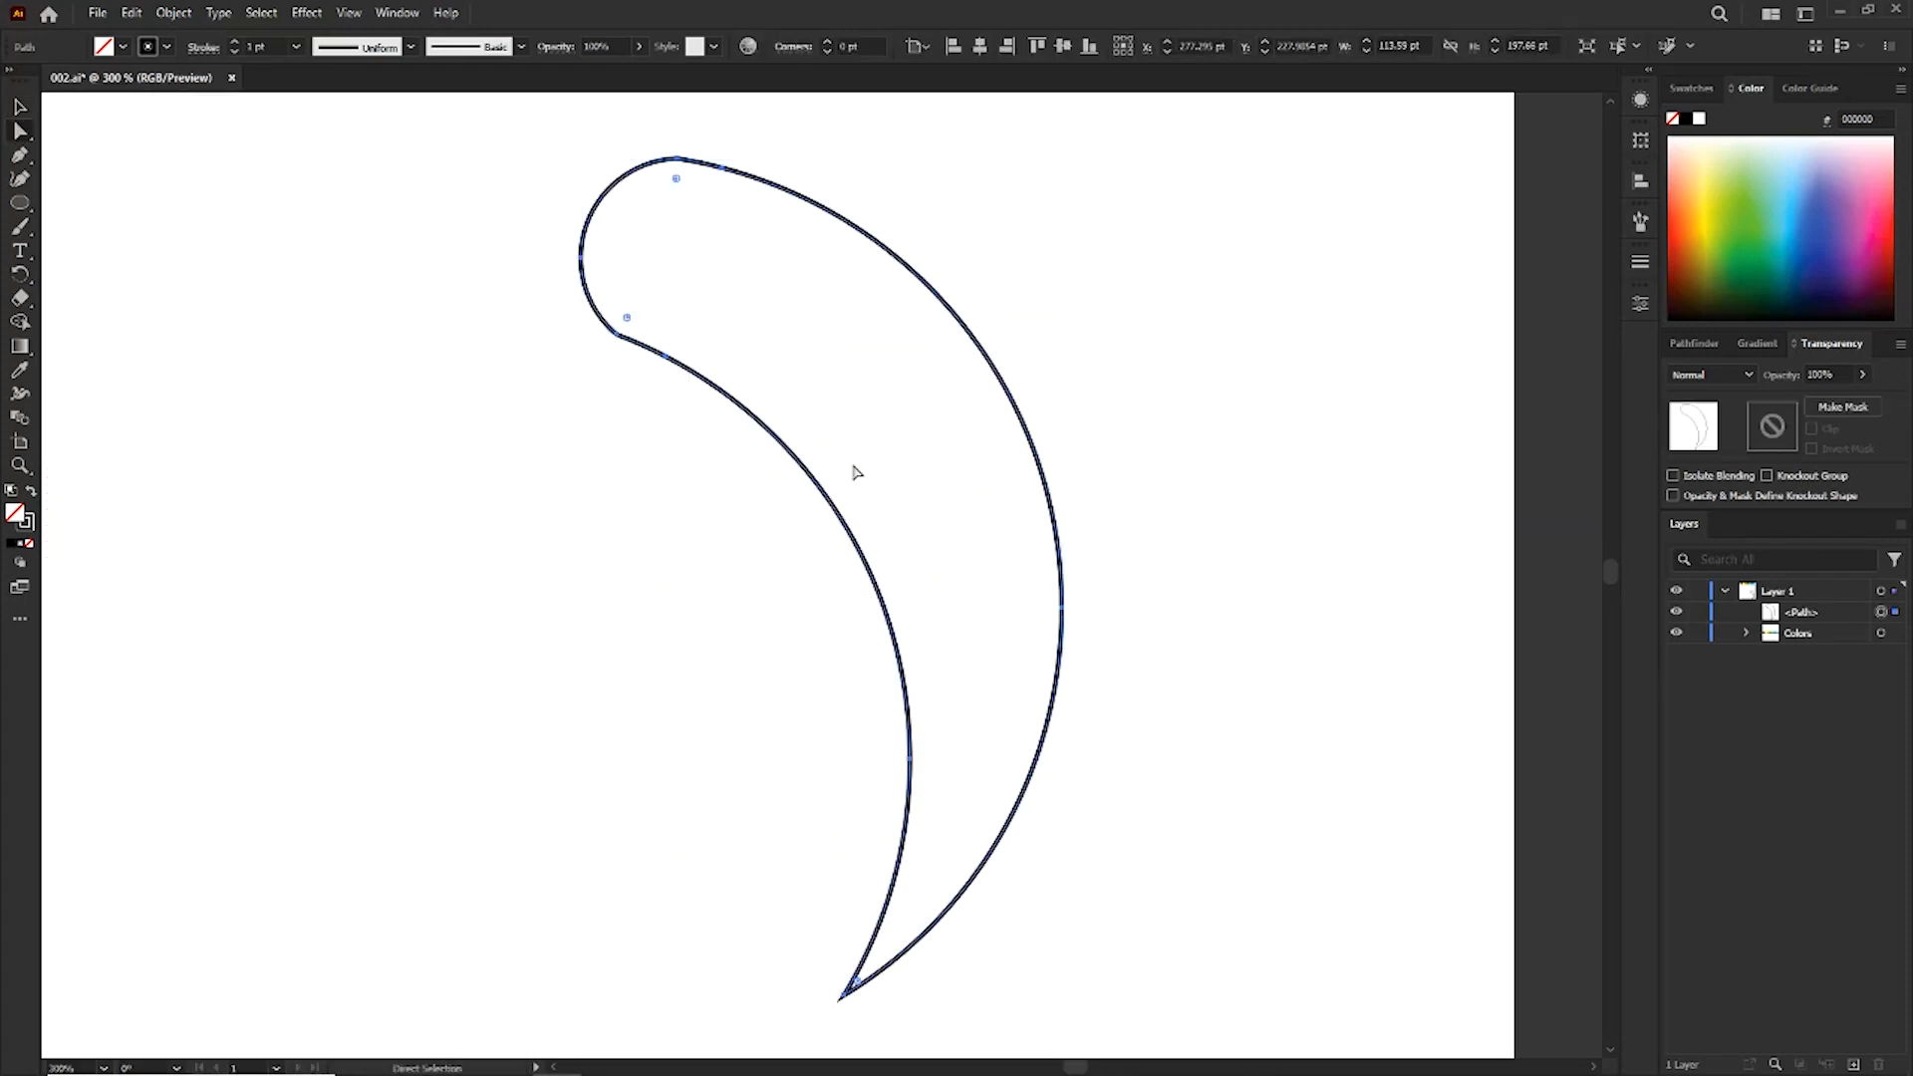
pyautogui.moveTo(628, 320); pyautogui.dragTo(638, 315)
pyautogui.moveTo(898, 937); pyautogui.dragTo(837, 1001)
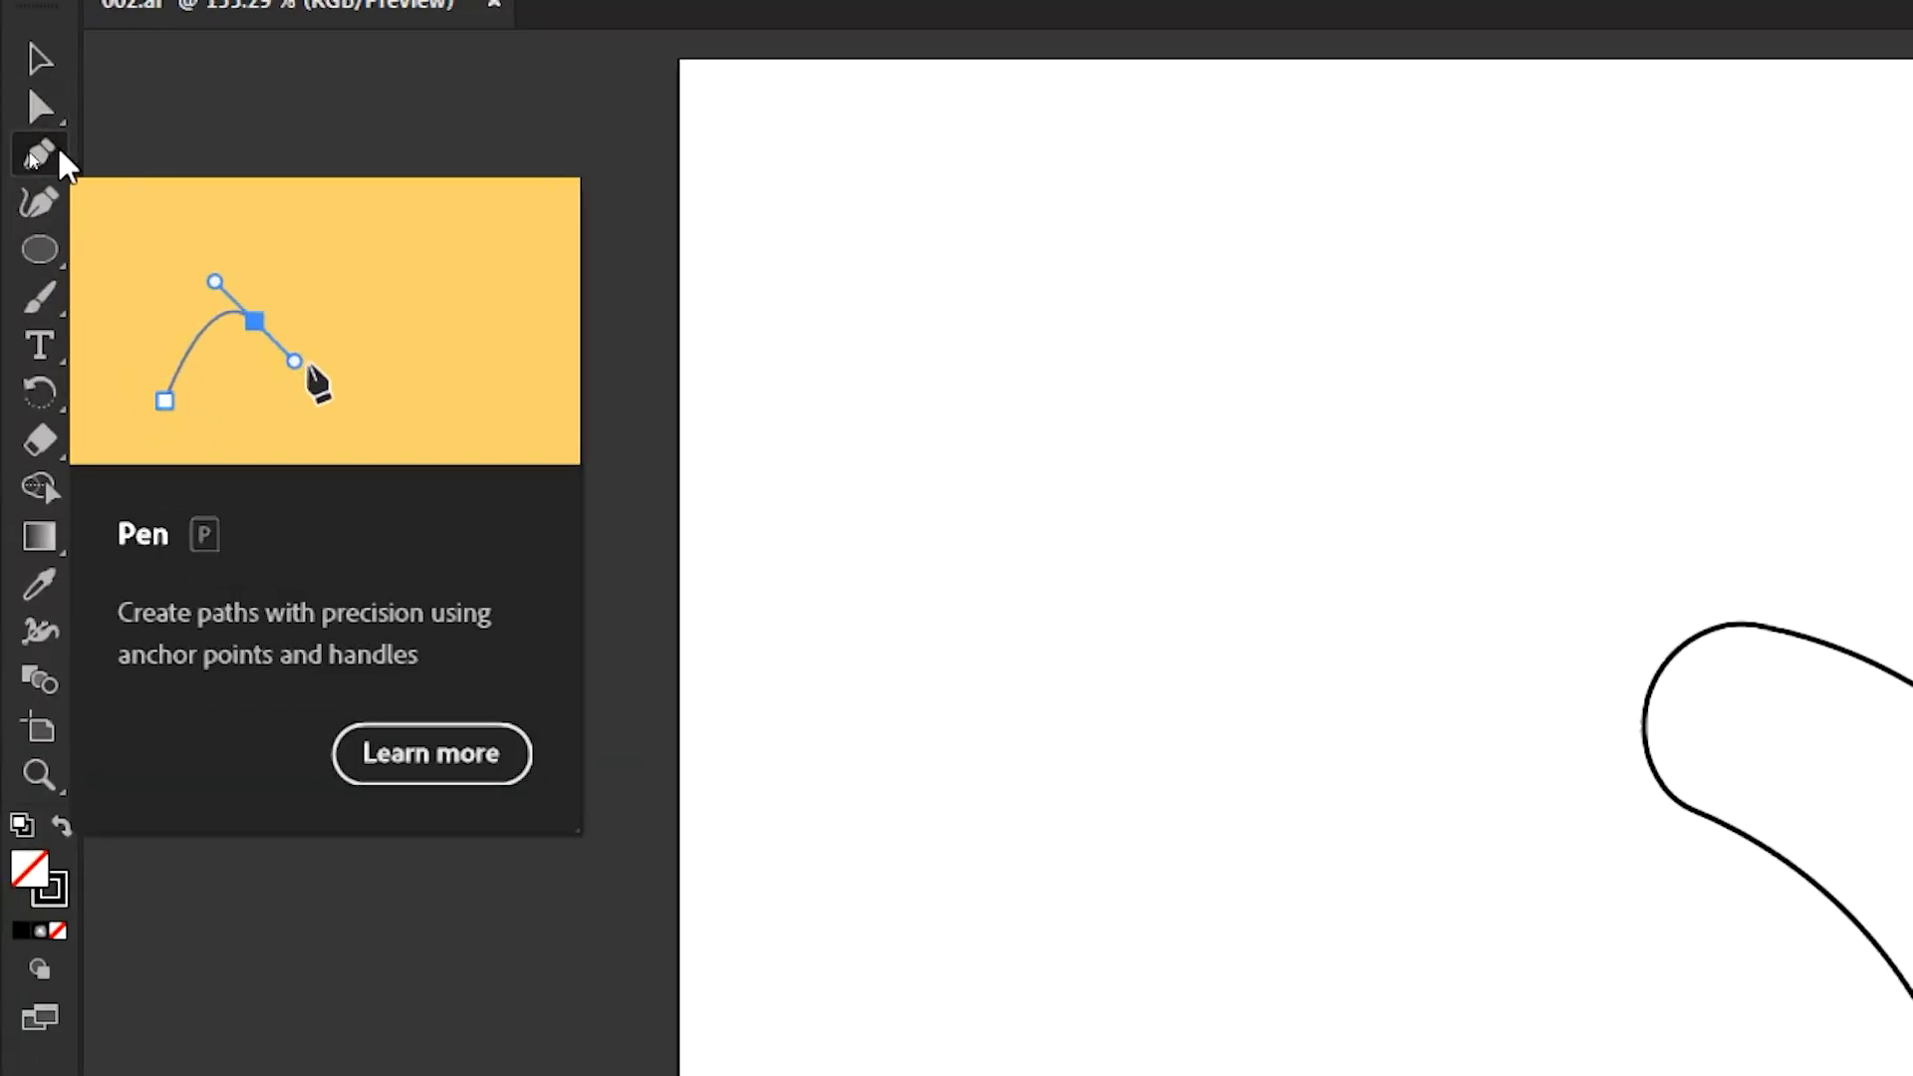
# Draw a closed Pen path around the shape's lower tail, with its curved upper edge crossing the body from the inner to outer side.
pyautogui.click(57, 150)
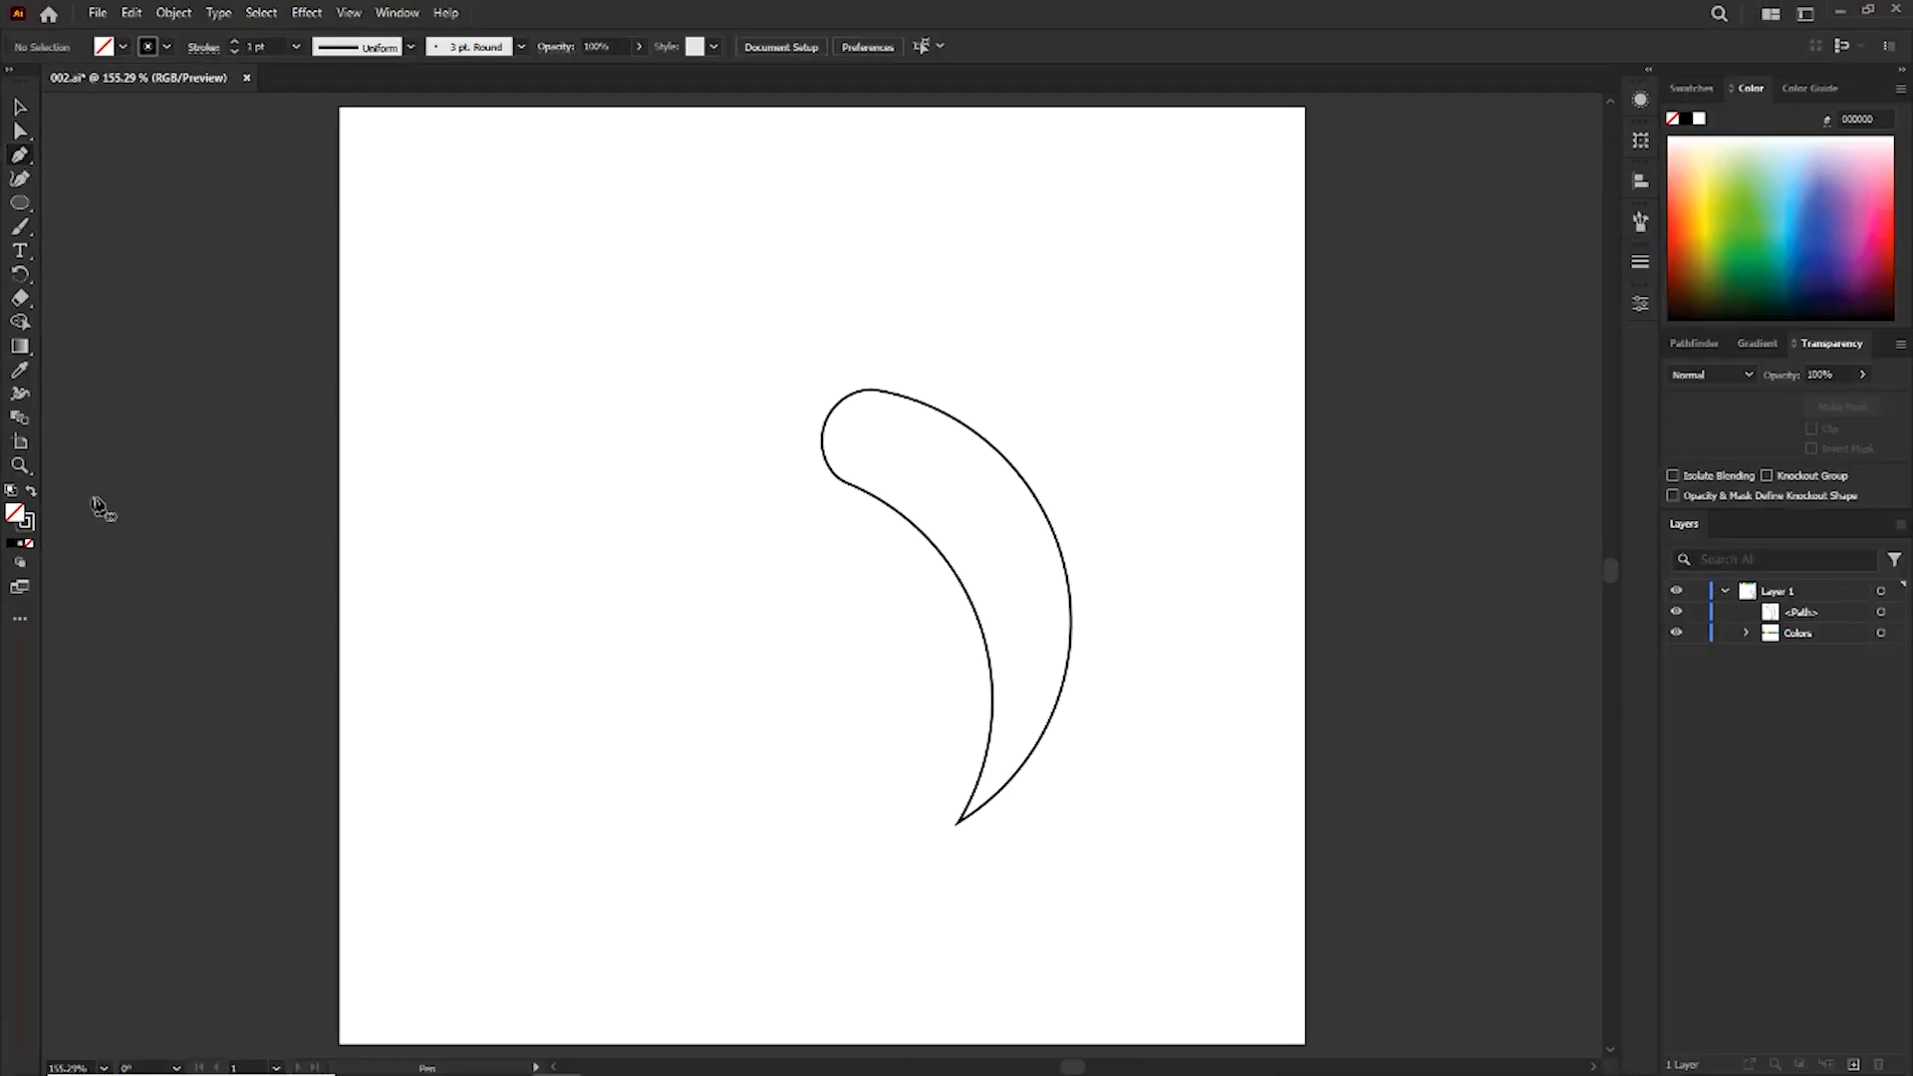
pyautogui.hotkey('ctrl', '+')
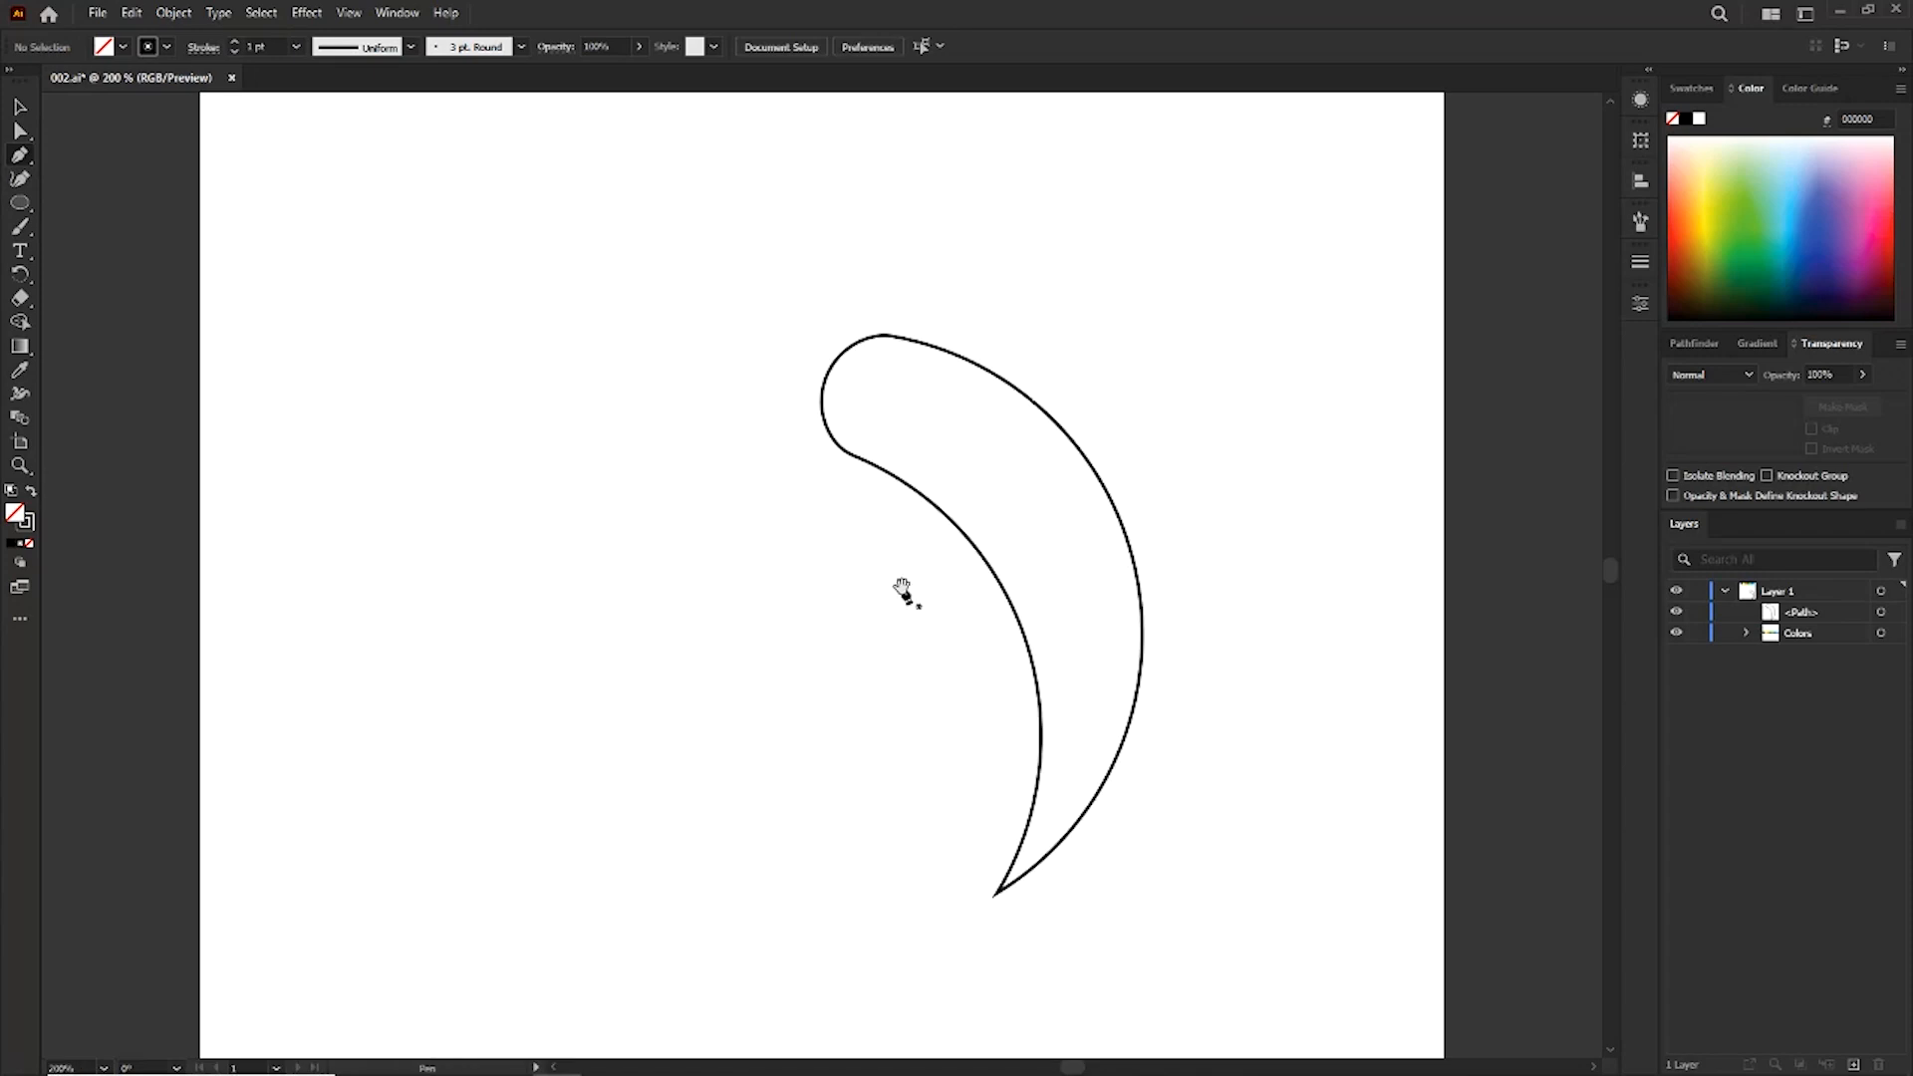
pyautogui.moveTo(906, 554); pyautogui.dragTo(695, 390)
pyautogui.click(695, 369)
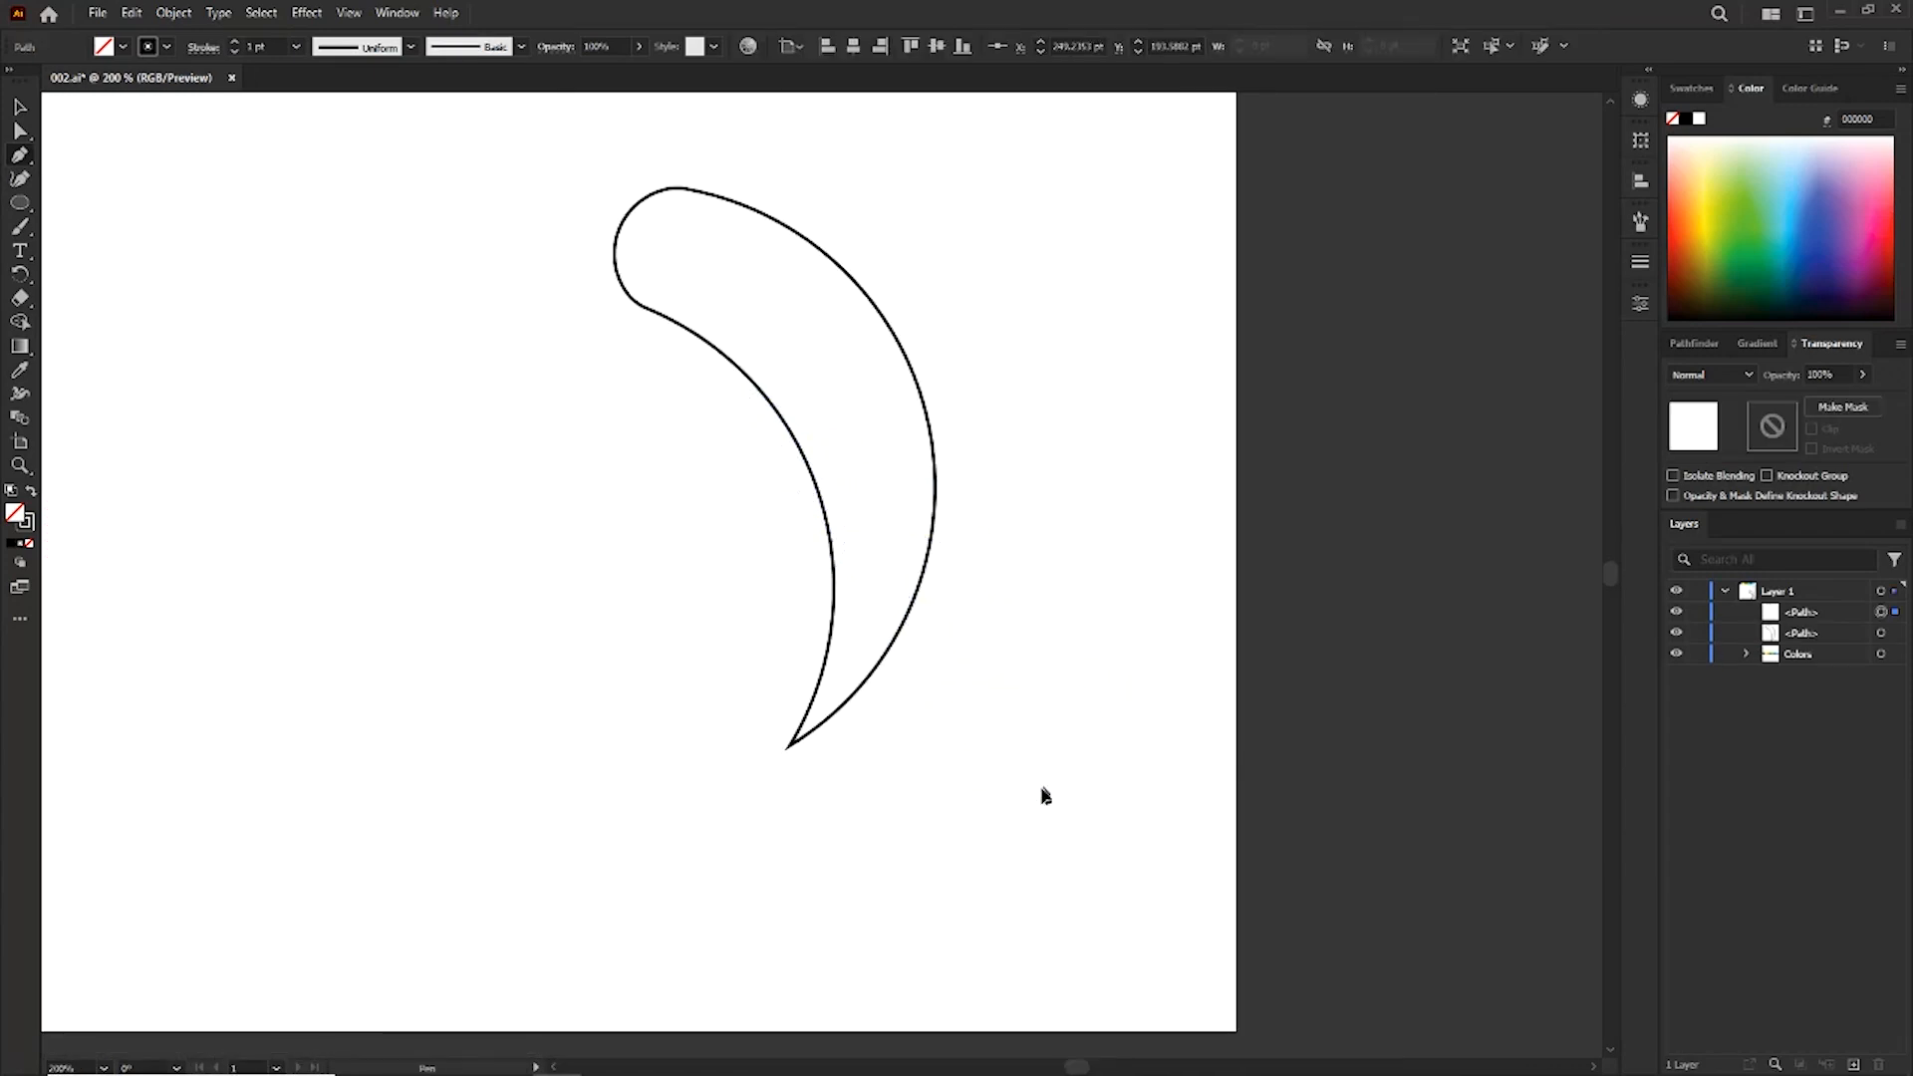
pyautogui.moveTo(1042, 790); pyautogui.dragTo(1156, 937)
pyautogui.hotkey('ctrl', '-')
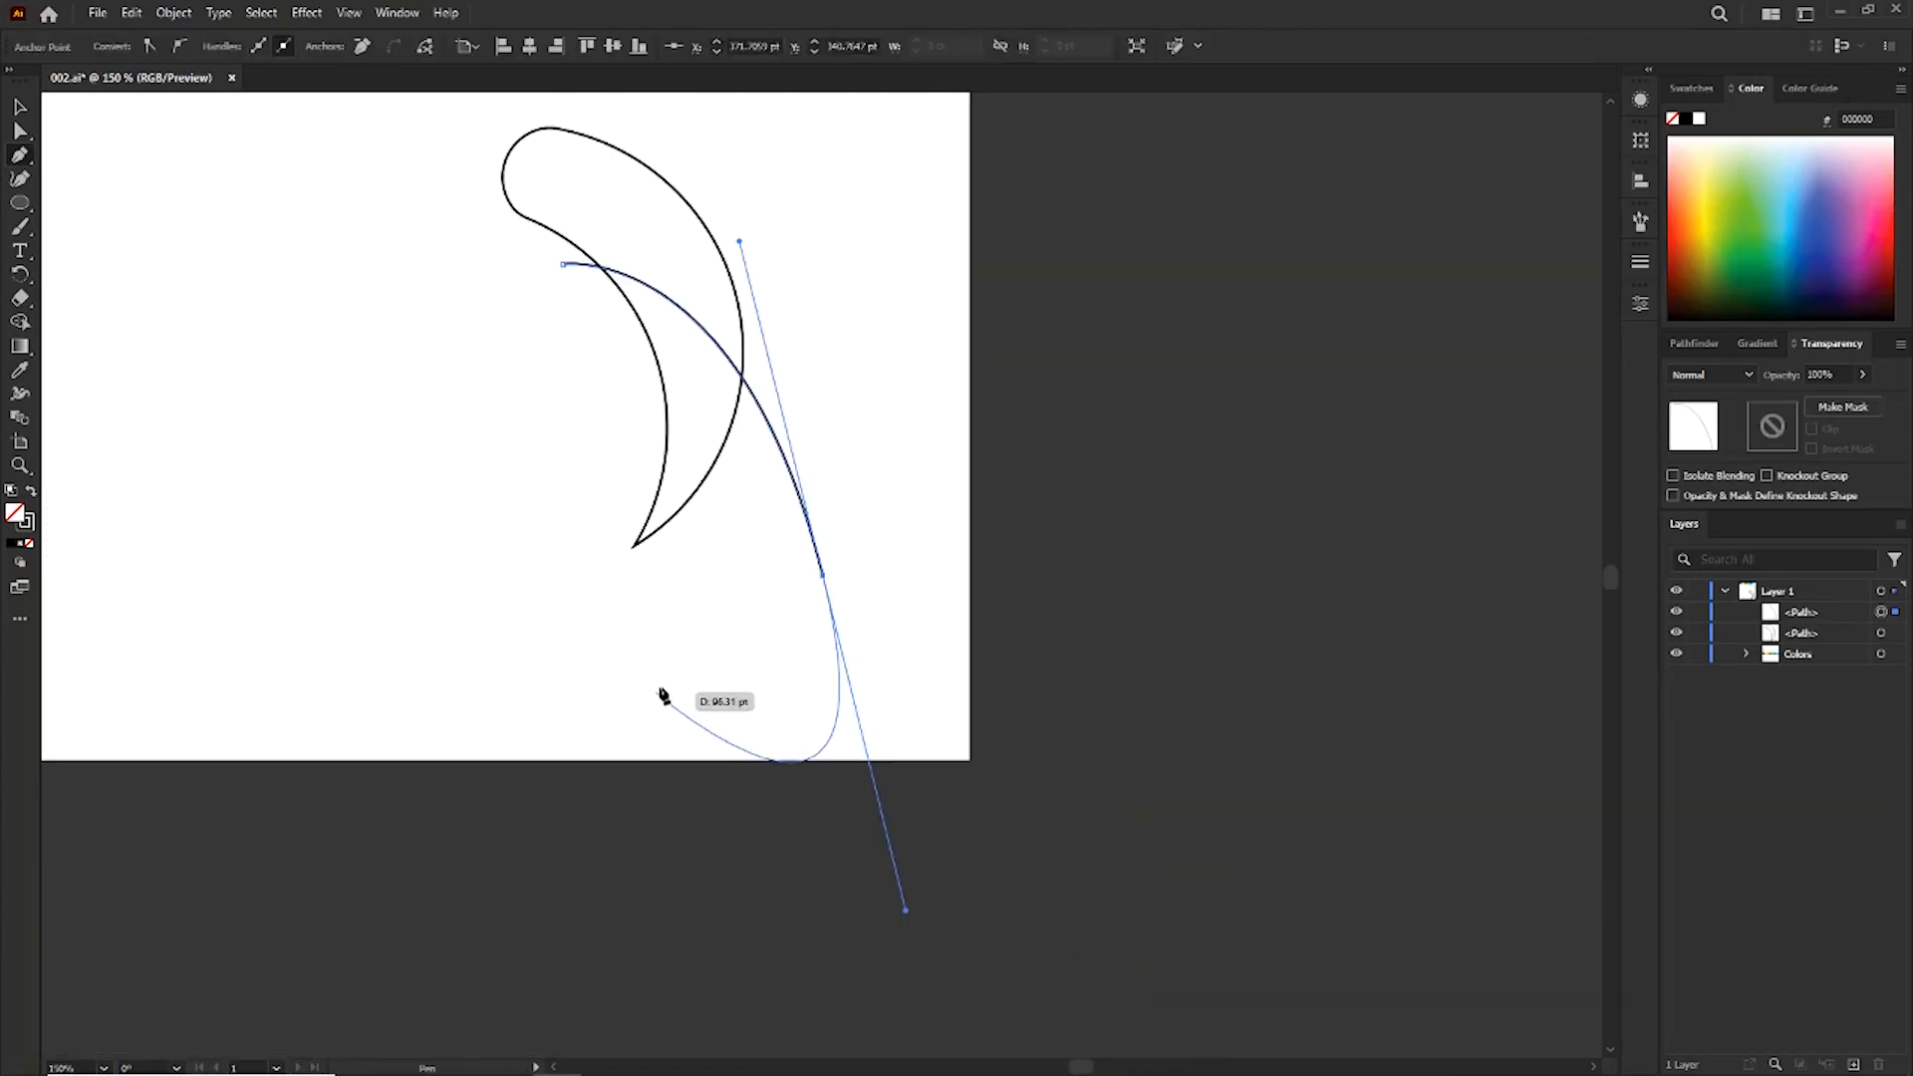
pyautogui.click(526, 638)
pyautogui.click(543, 354)
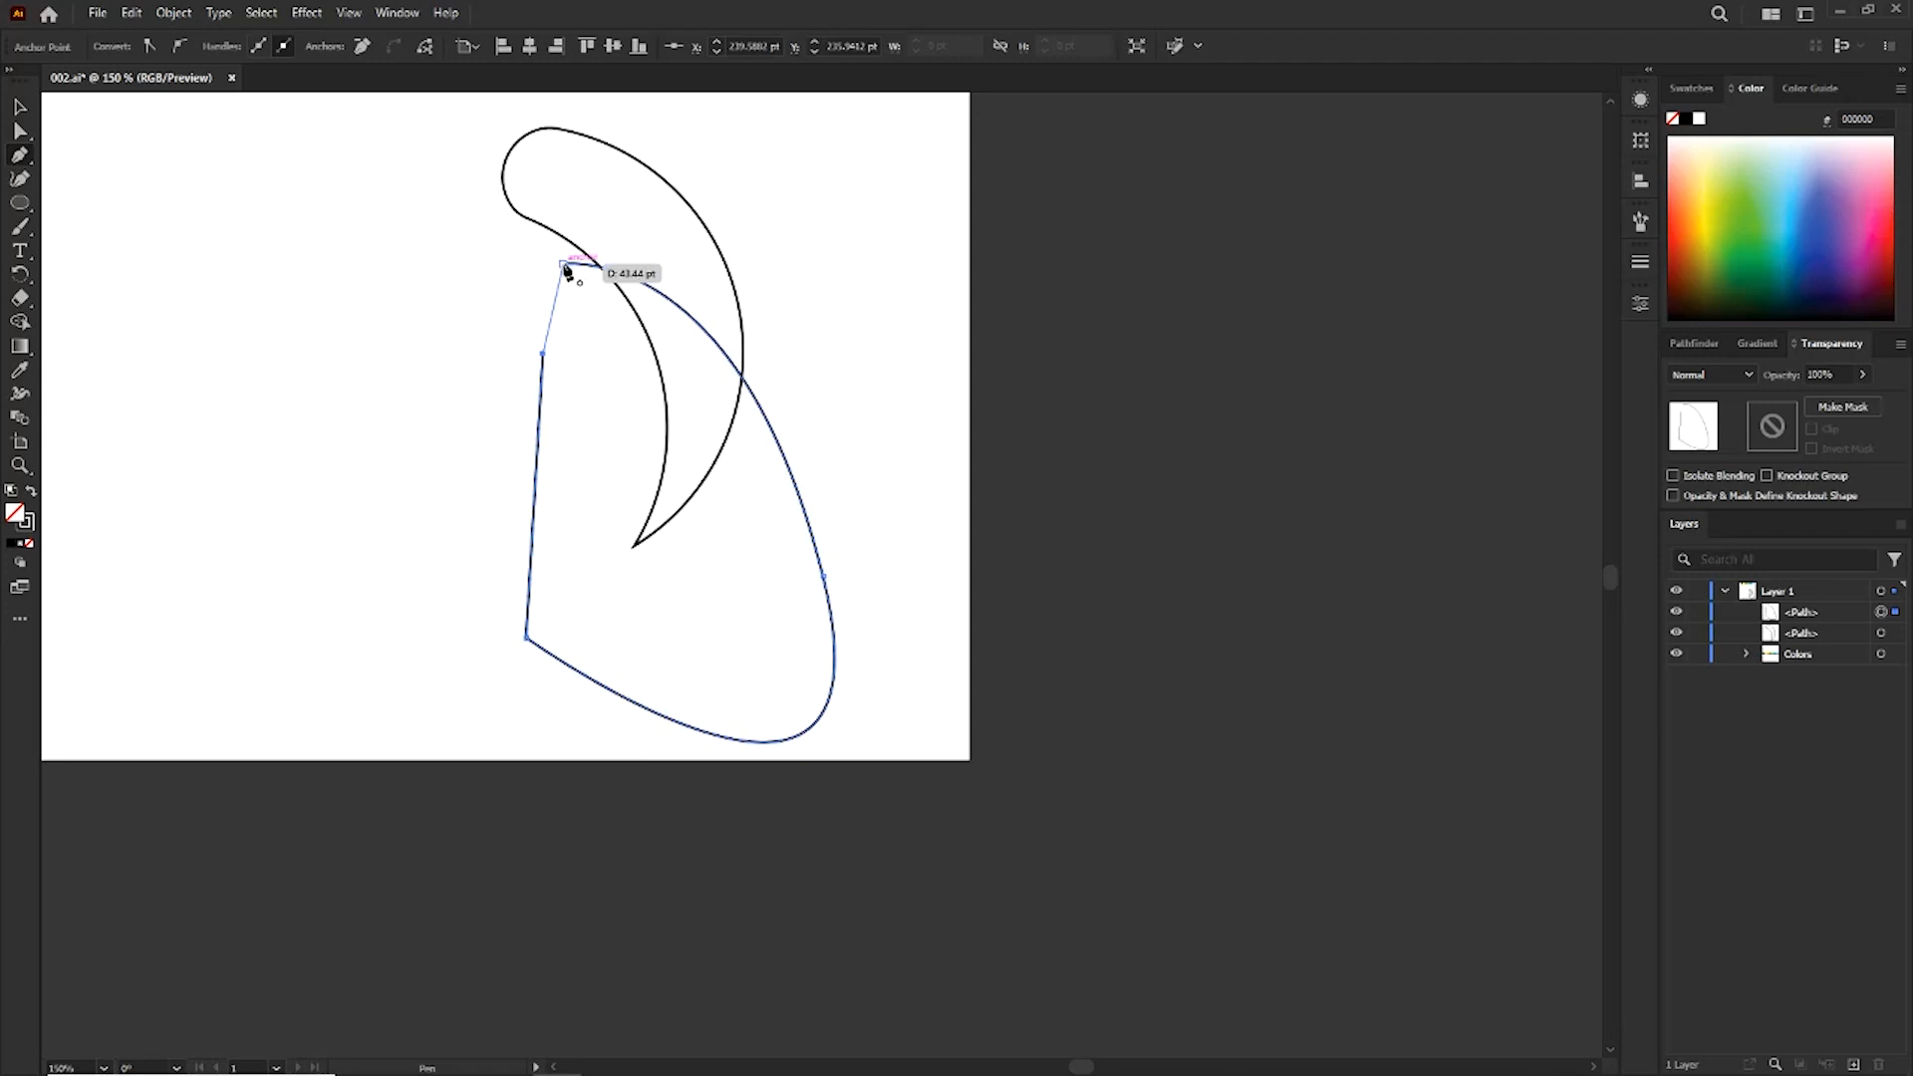
pyautogui.click(563, 266)
# Divide the crescent shape and the pen-drawn shape along their overlaps with Pathfinder and ungroup the pieces.
pyautogui.click(20, 107)
pyautogui.moveTo(397, 213); pyautogui.dragTo(794, 435)
pyautogui.hotkey('ctrl', '+')
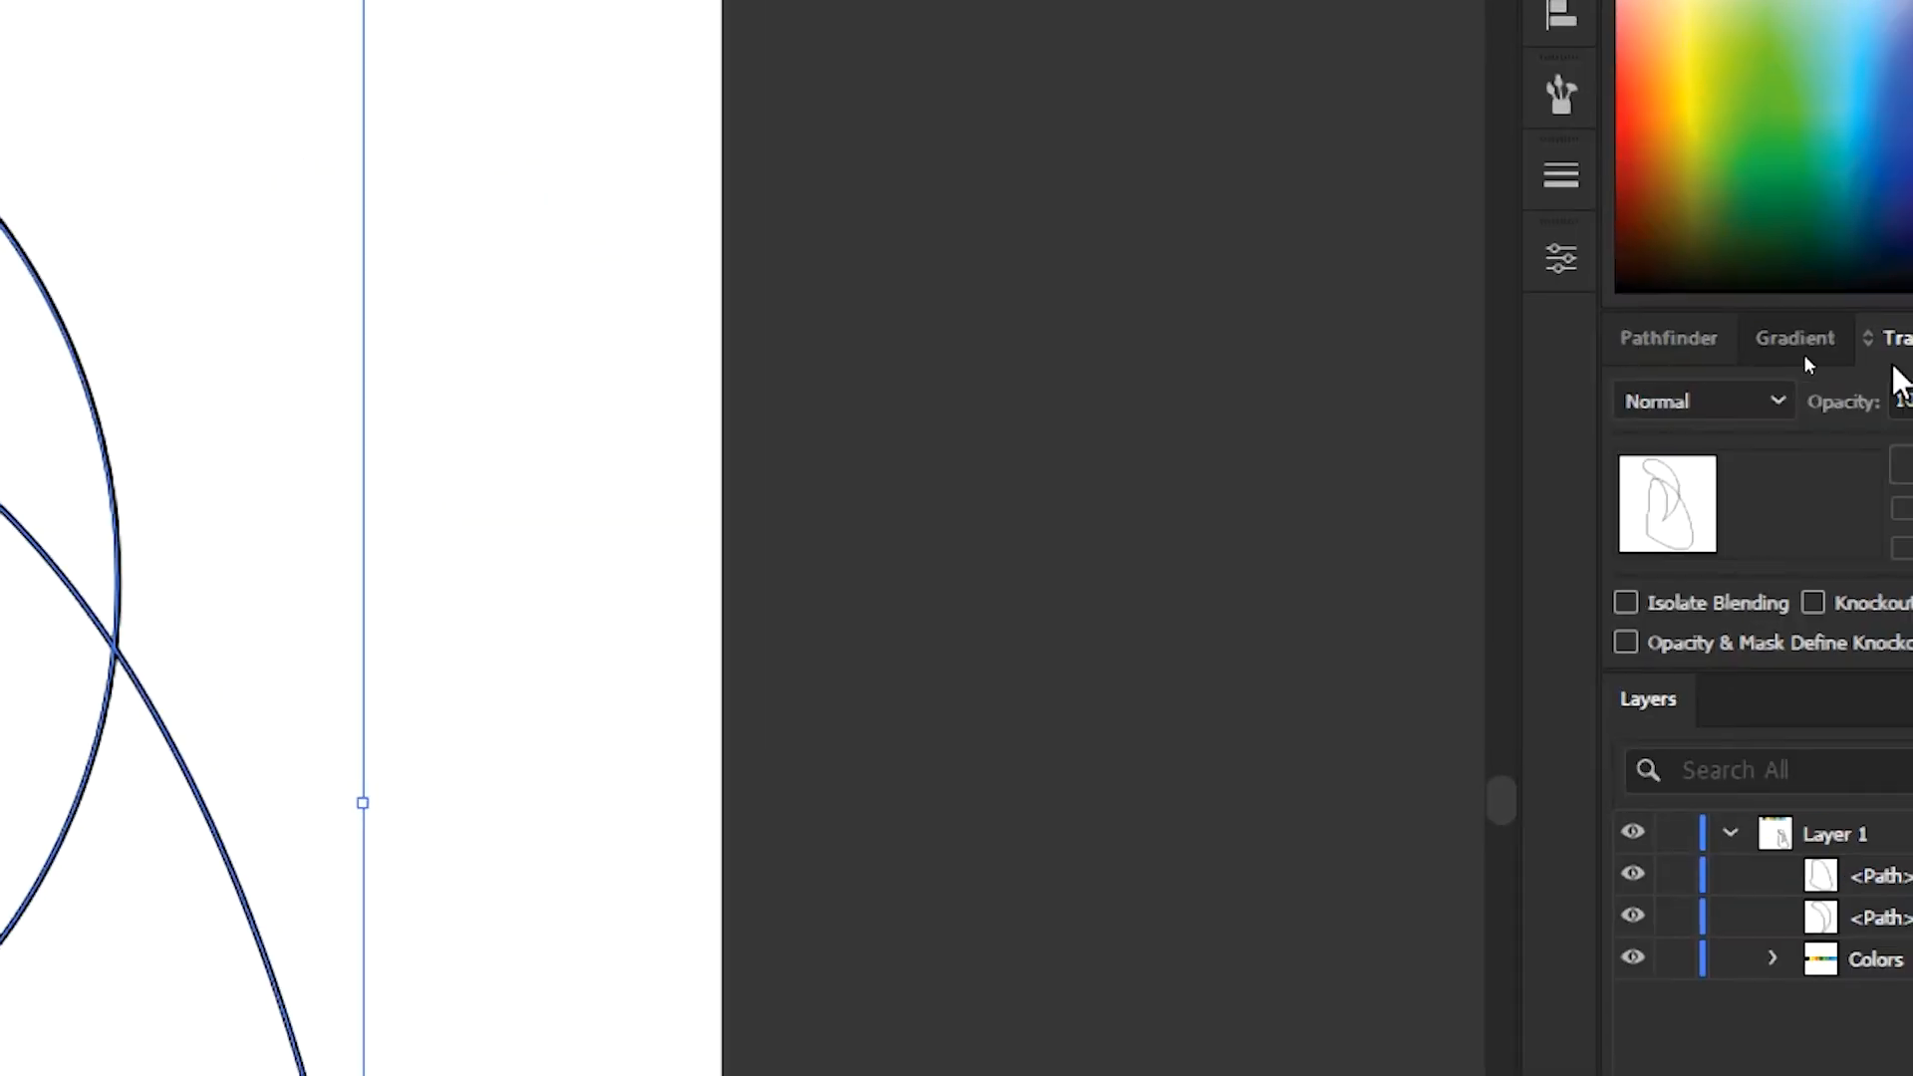
pyautogui.click(1691, 345)
pyautogui.click(1657, 551)
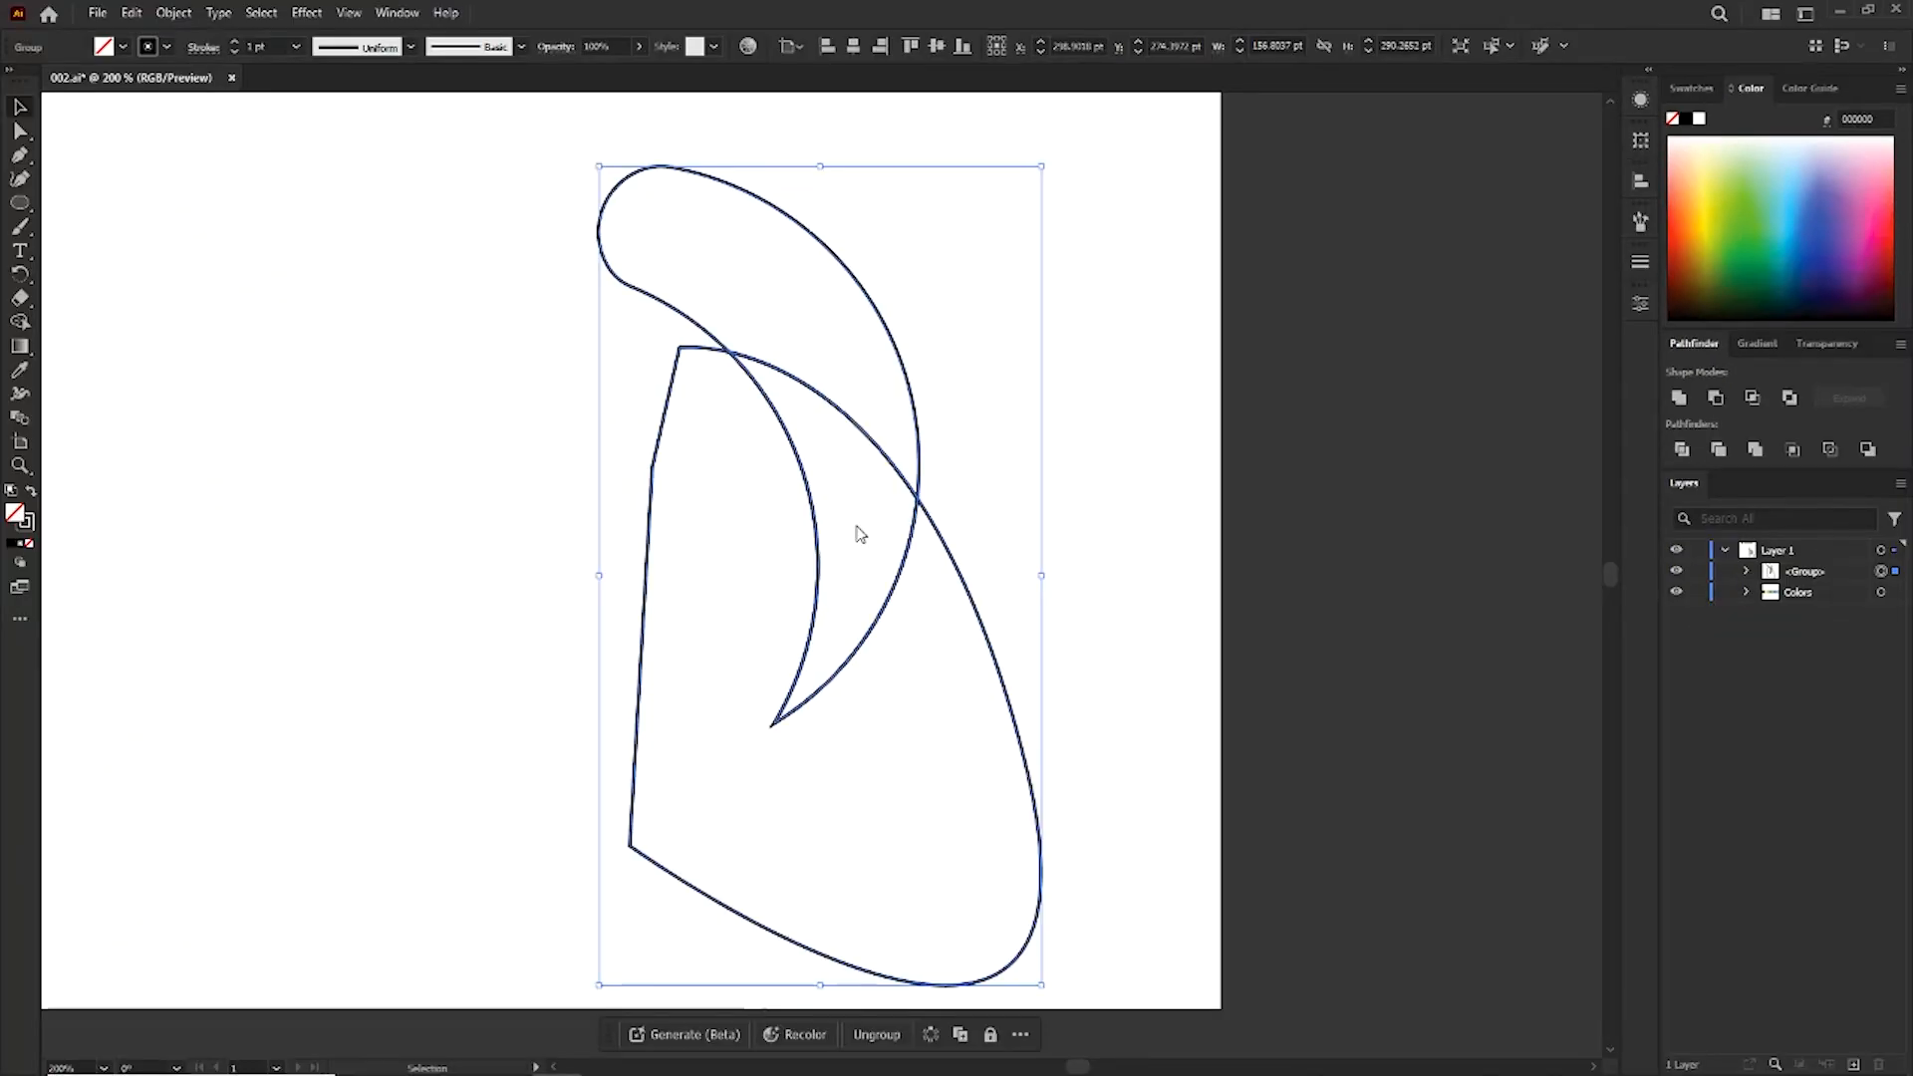
pyautogui.rightClick(859, 530)
pyautogui.click(969, 787)
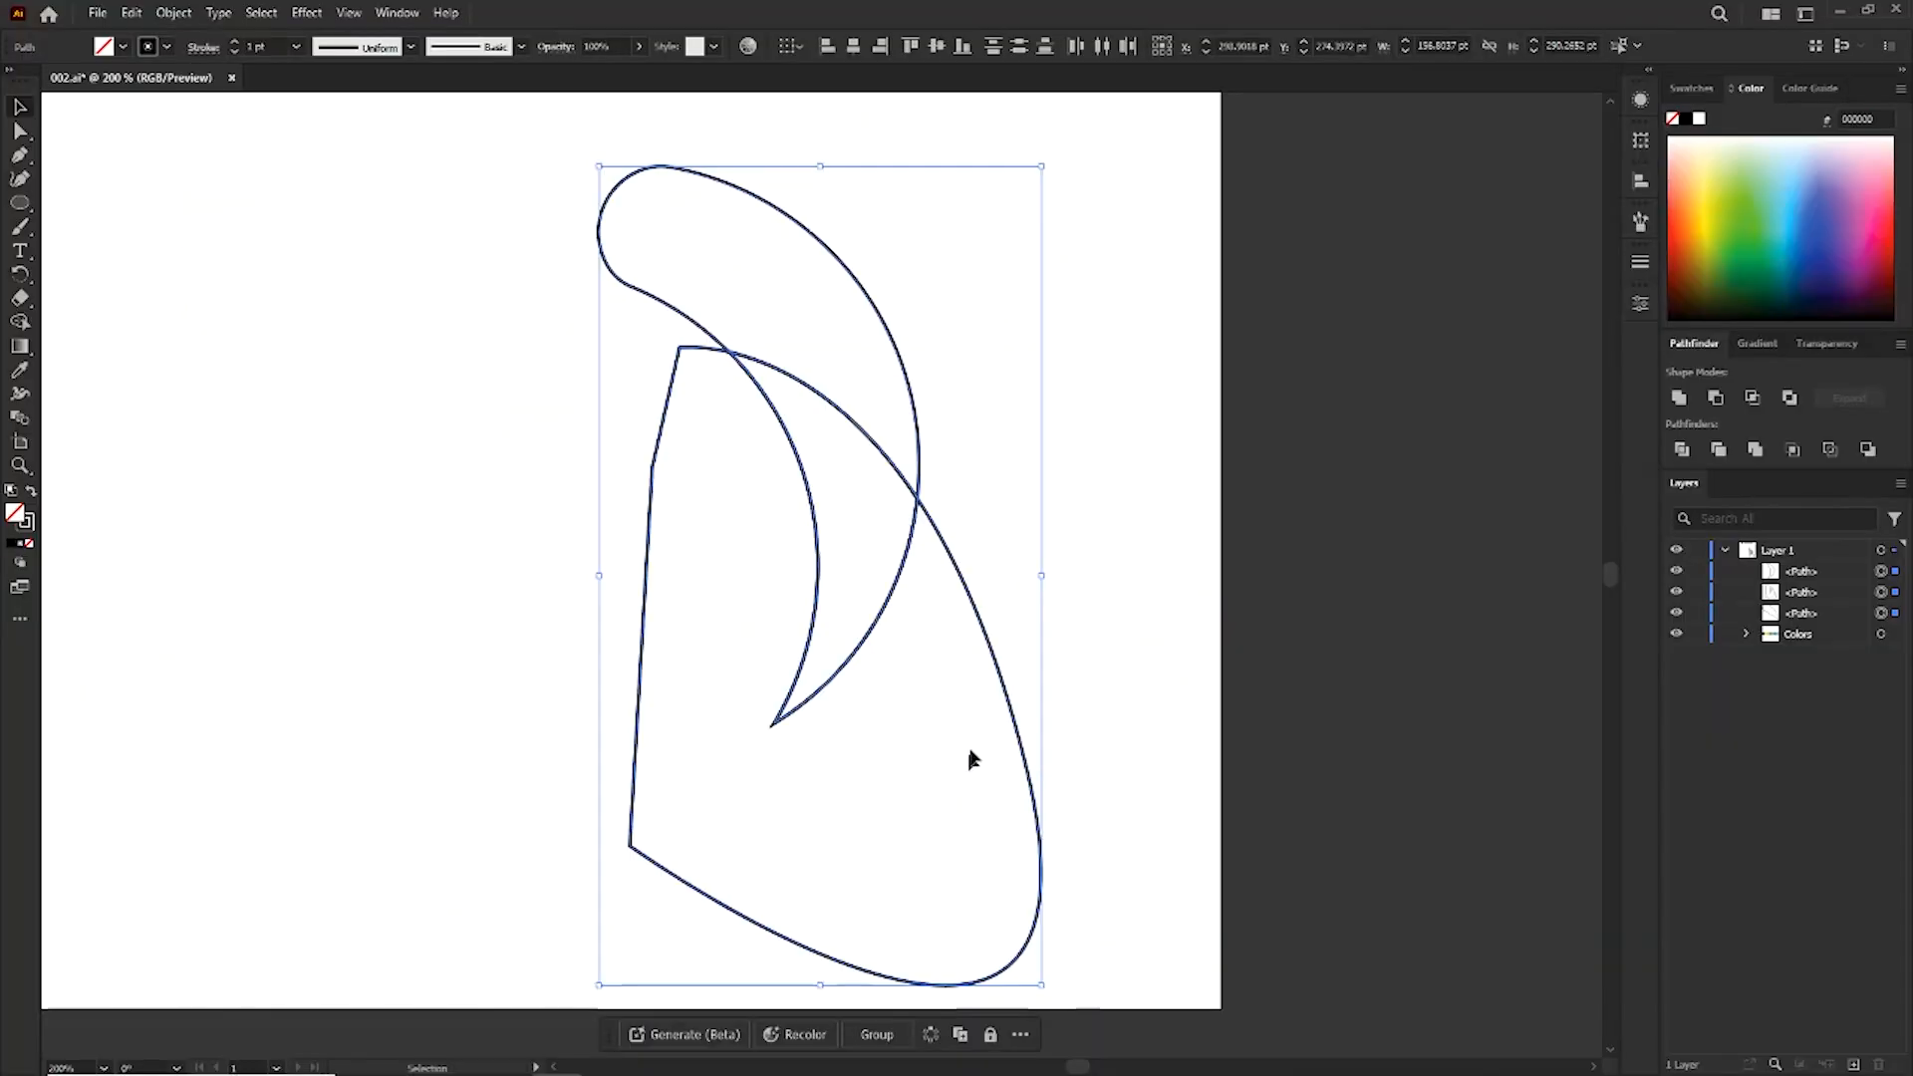
# Delete the surplus piece of the pen-drawn shape outside the crescent.
pyautogui.click(1124, 468)
pyautogui.click(957, 566)
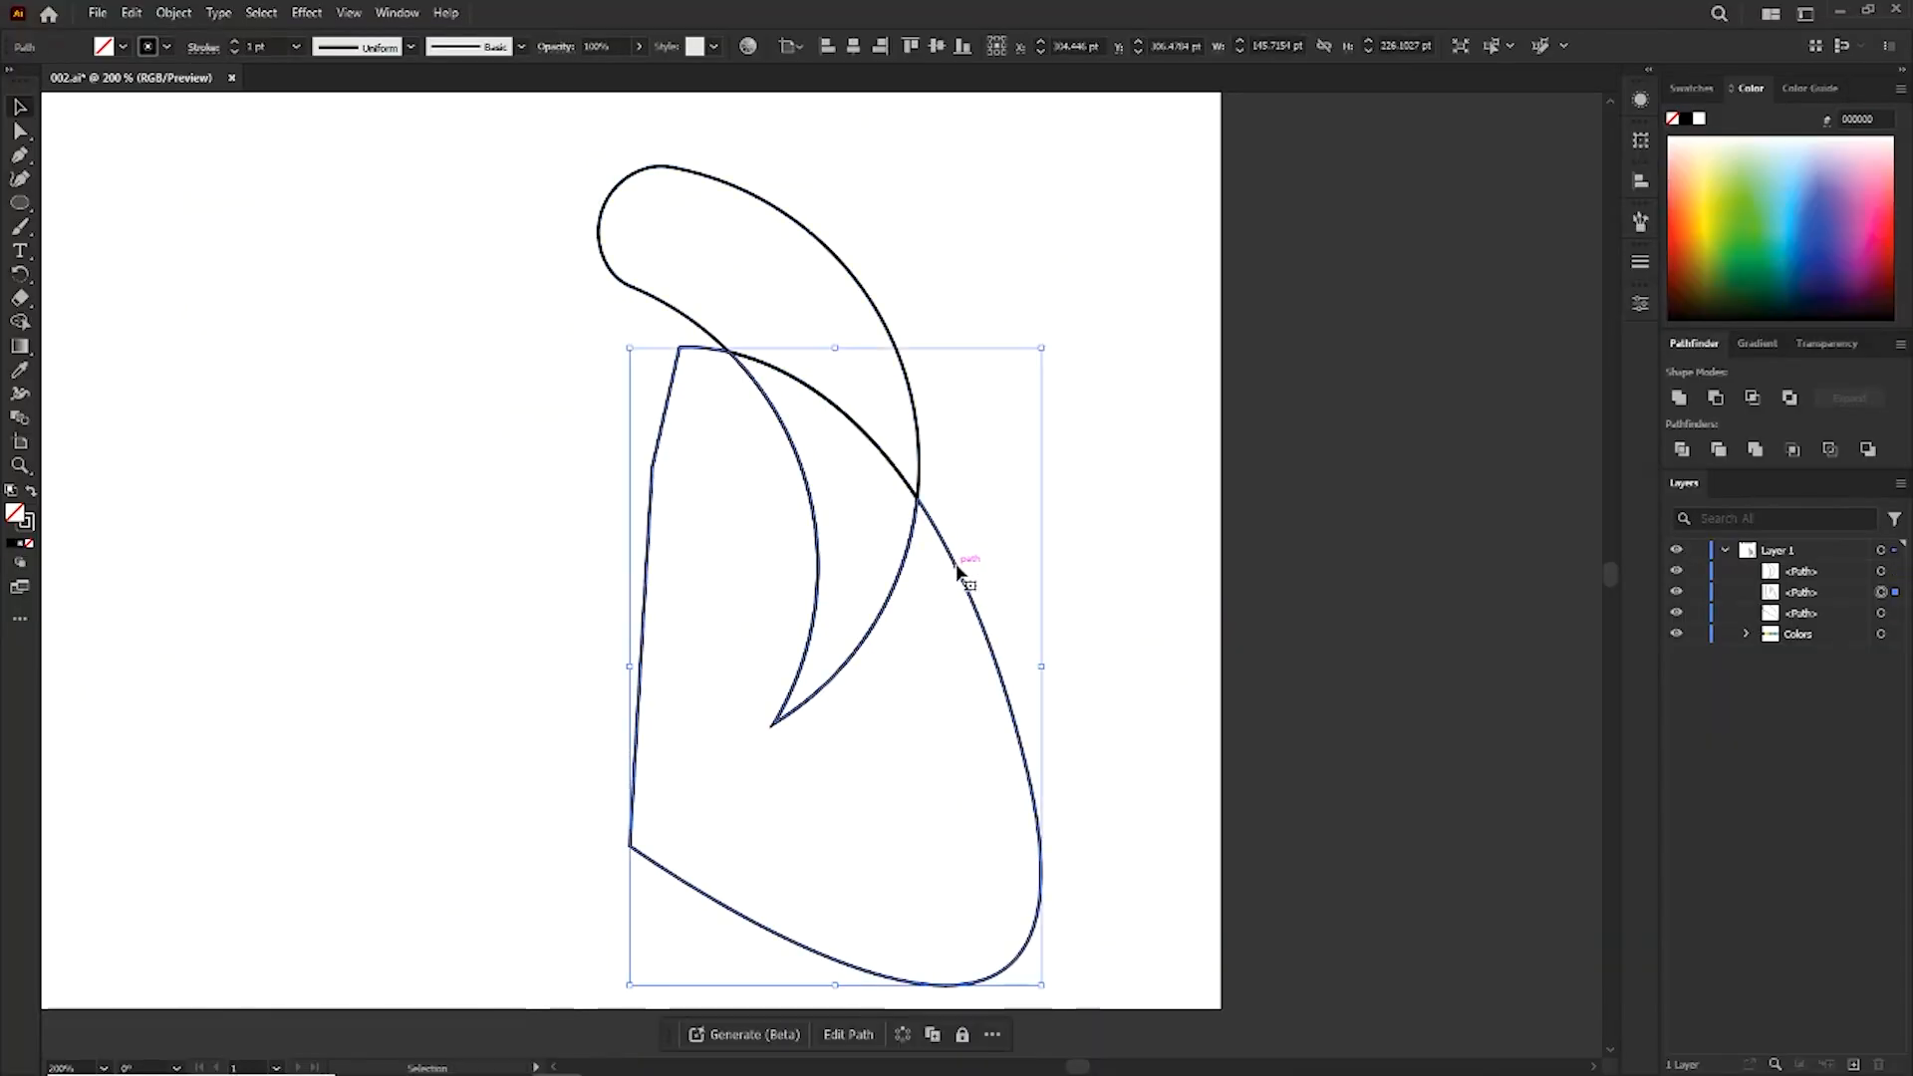
pyautogui.press('Delete')
pyautogui.moveTo(902, 588); pyautogui.dragTo(900, 607)
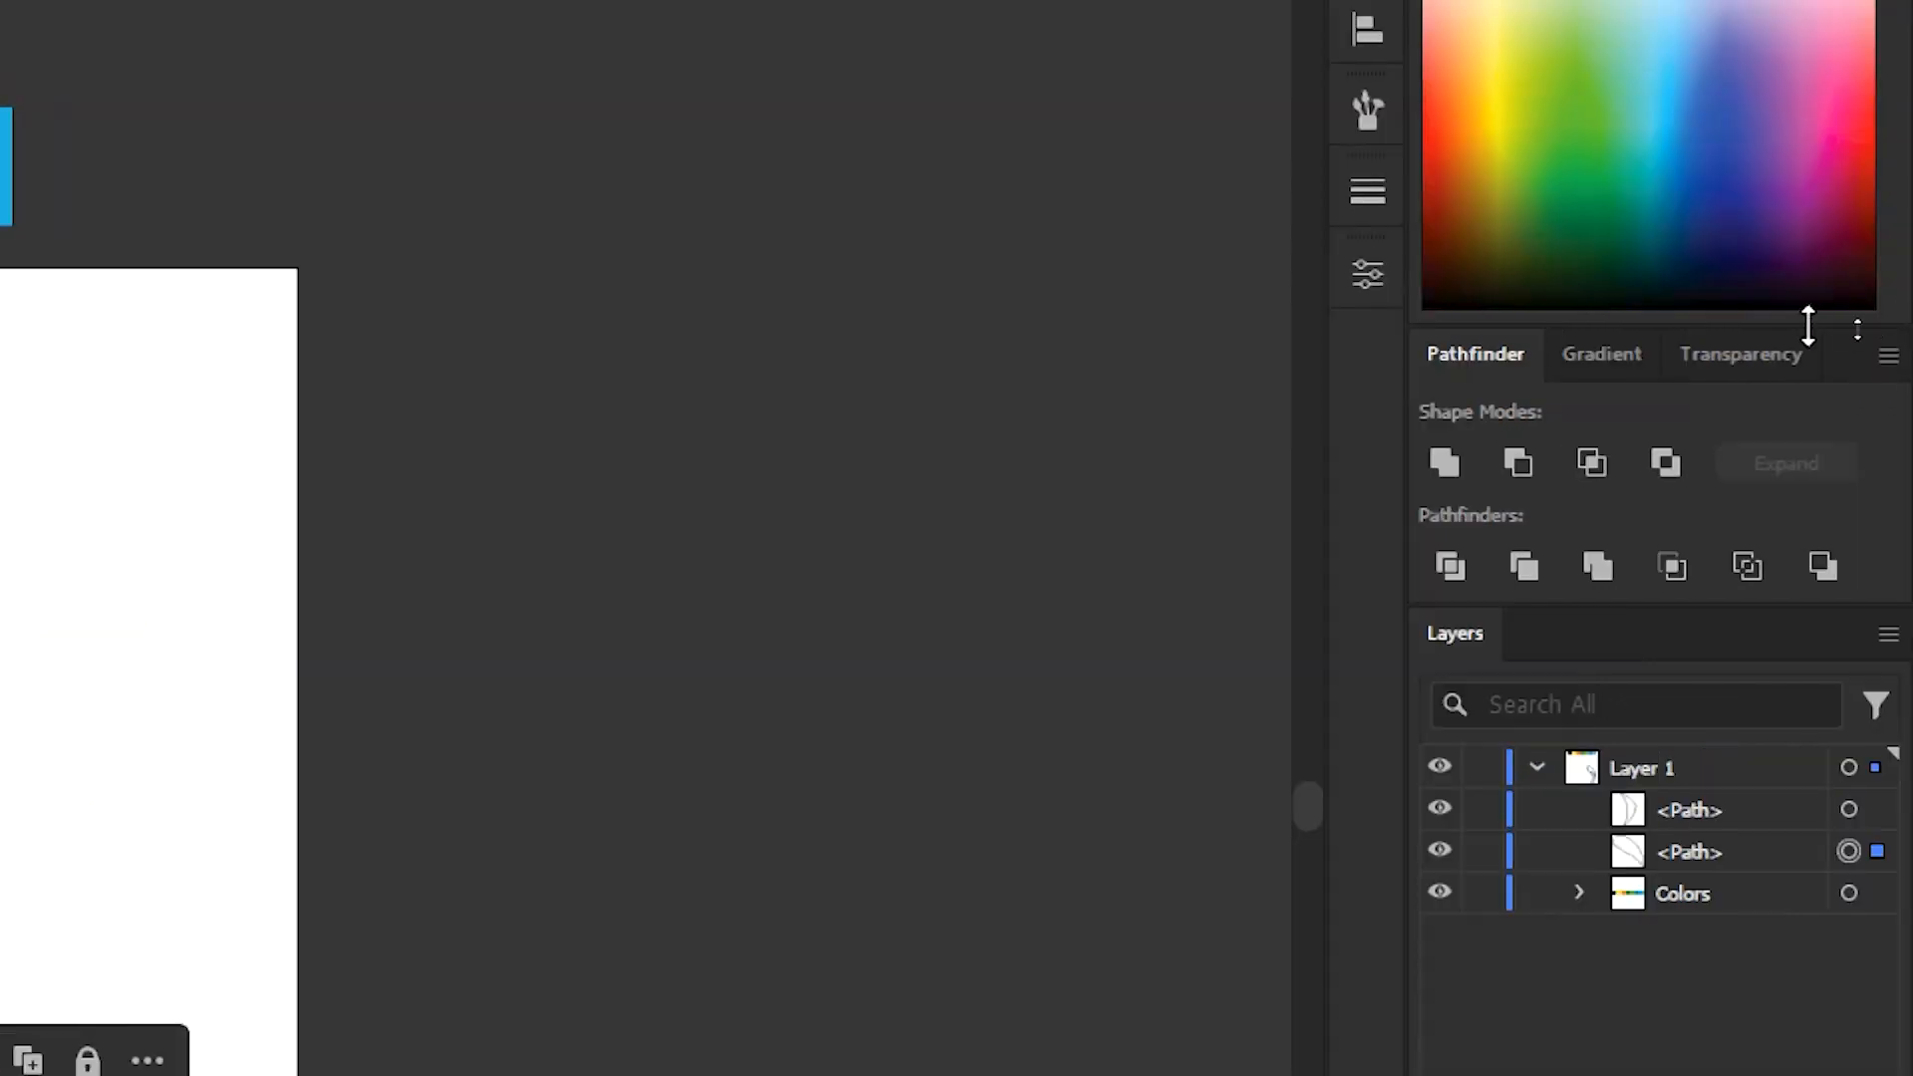
# Fill the upper crescent piece with the White, Black gradient and copy that fill to the lower tail piece with the Eyedropper.
pyautogui.click(1599, 356)
pyautogui.click(1493, 426)
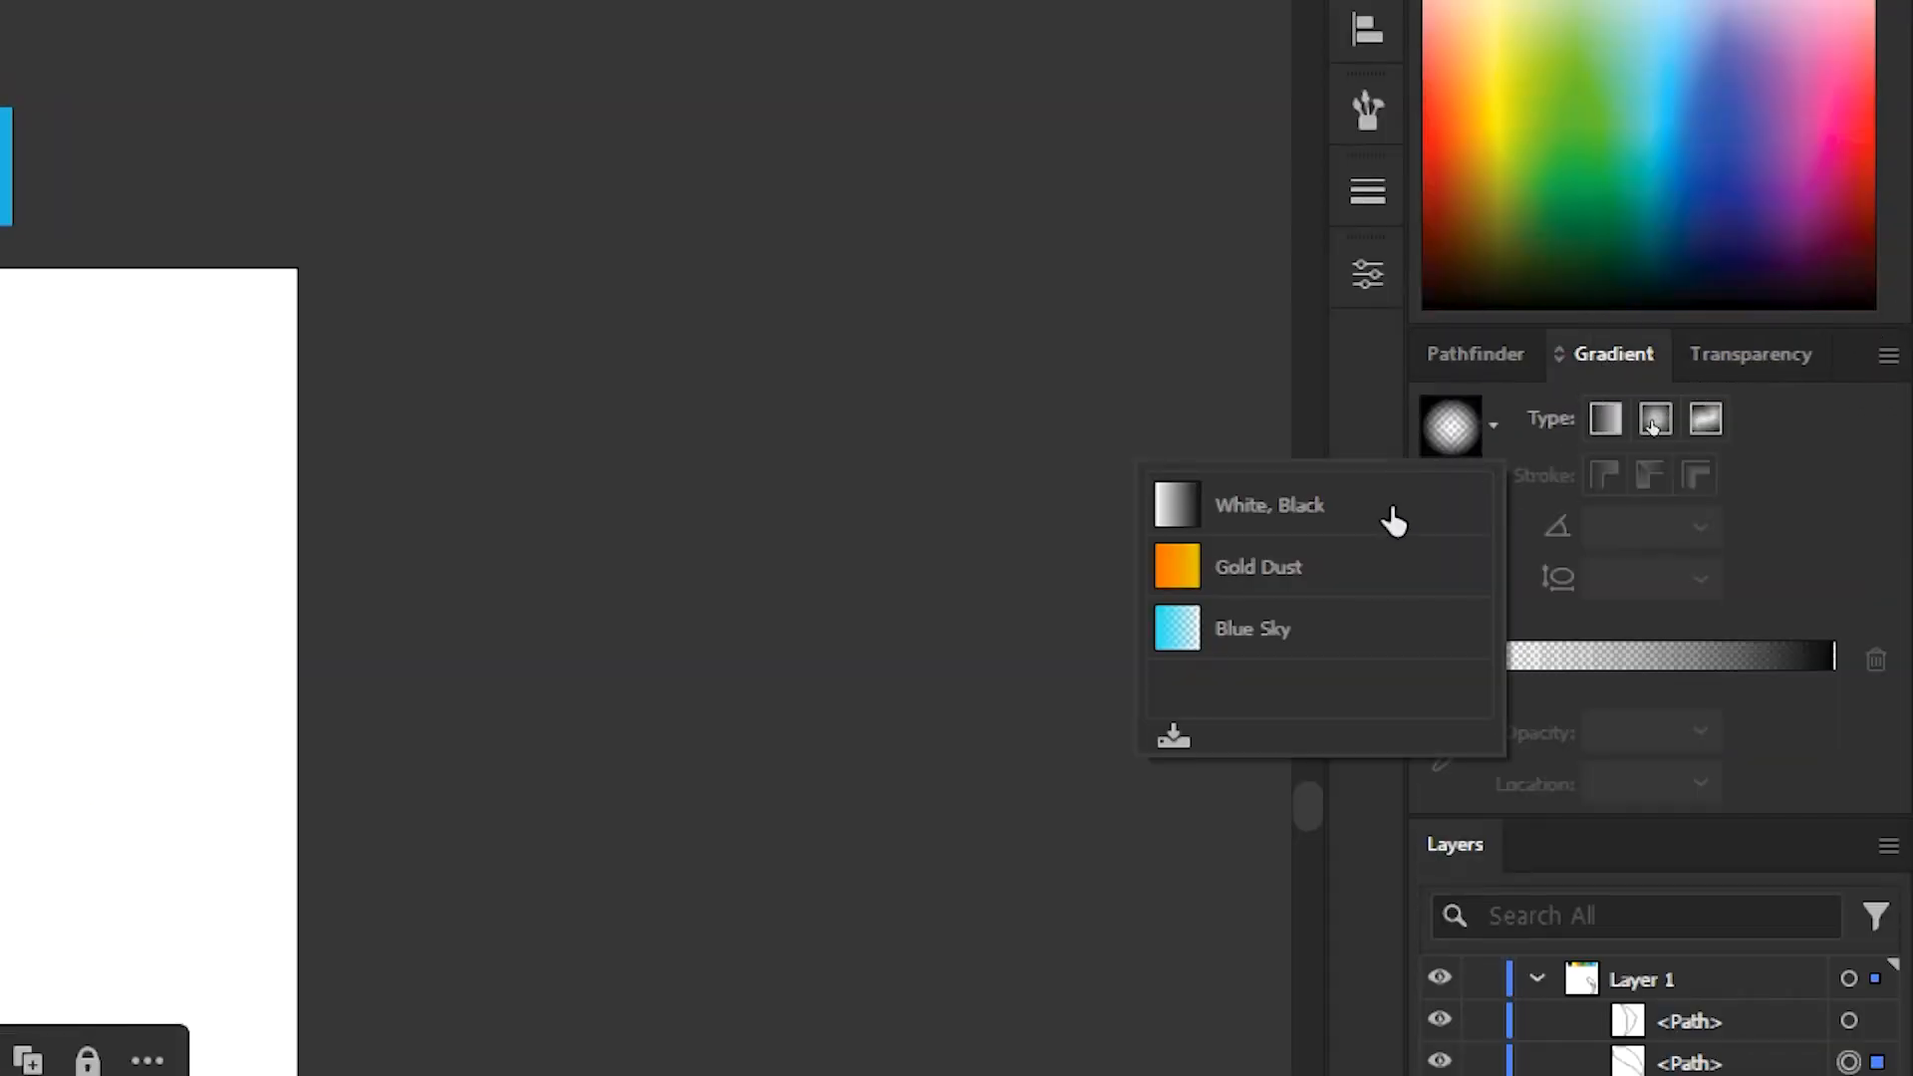
pyautogui.click(1390, 518)
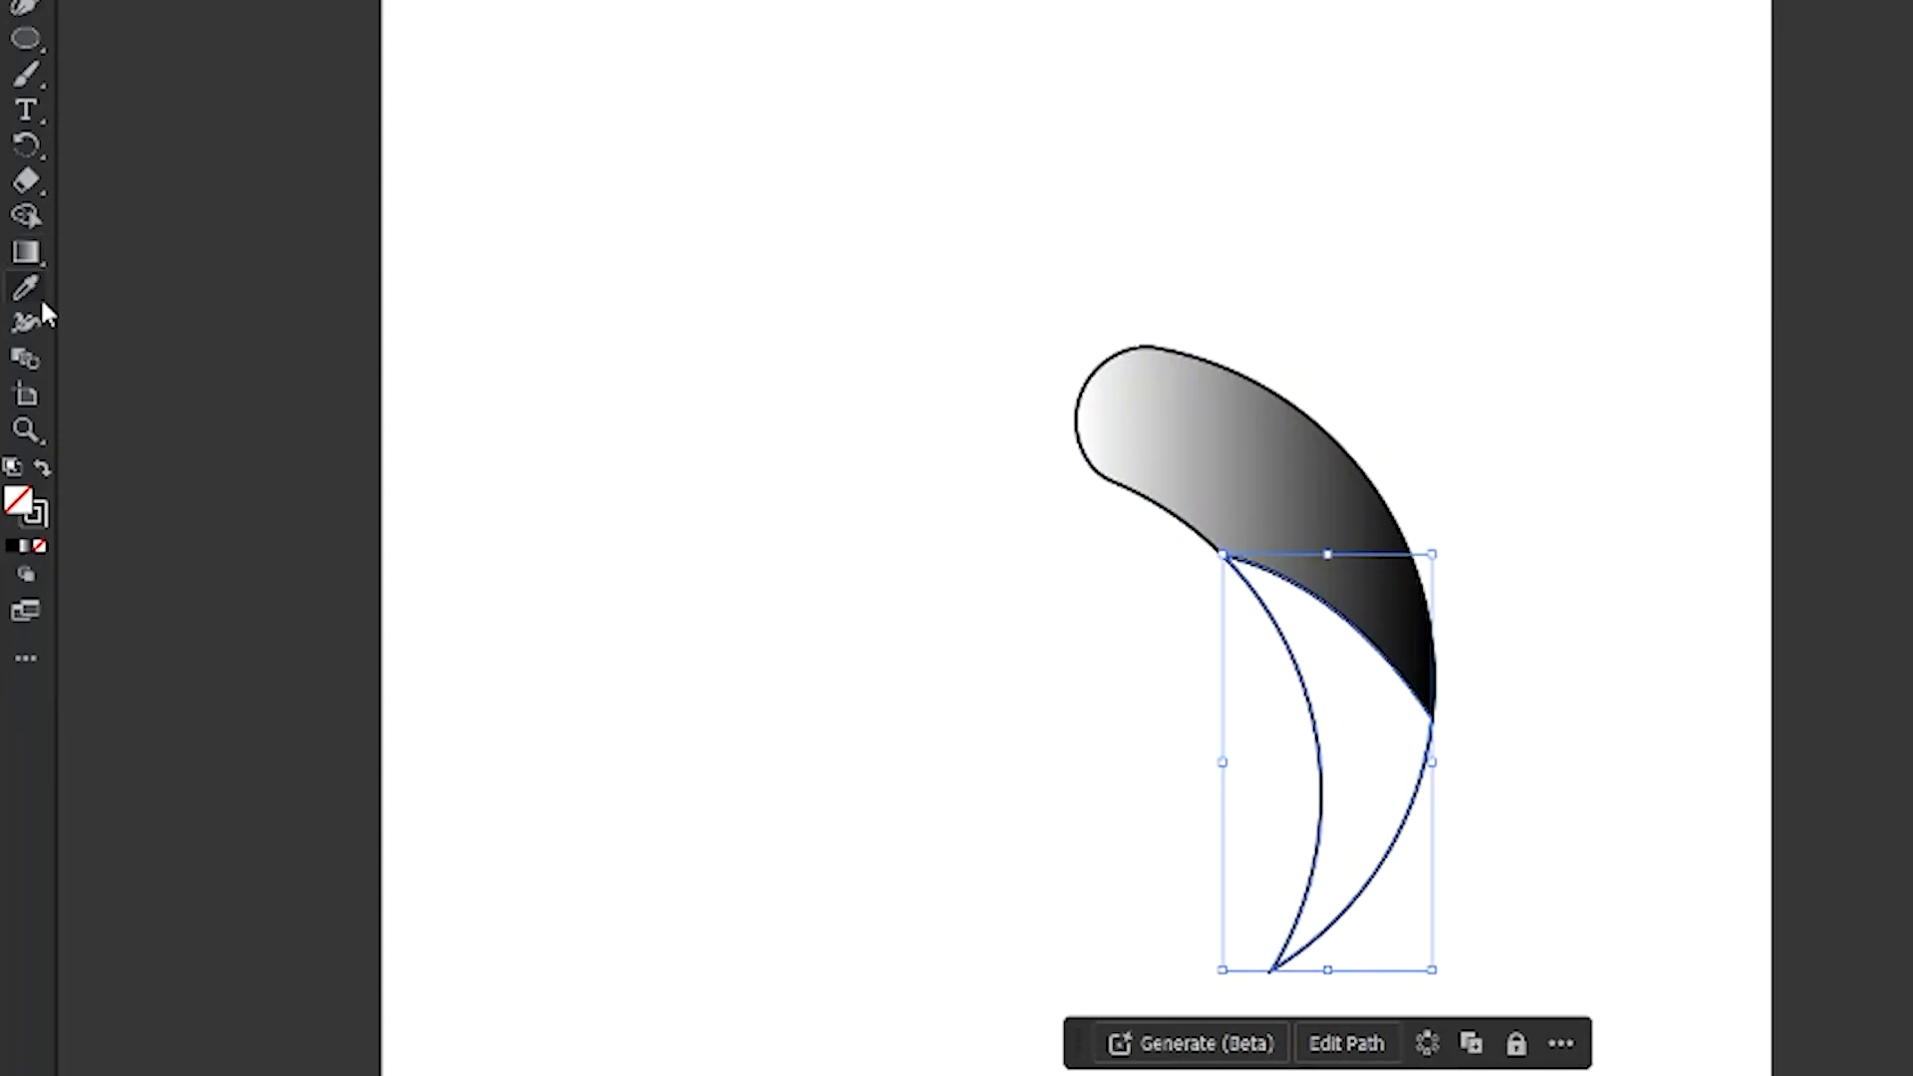
pyautogui.click(22, 372)
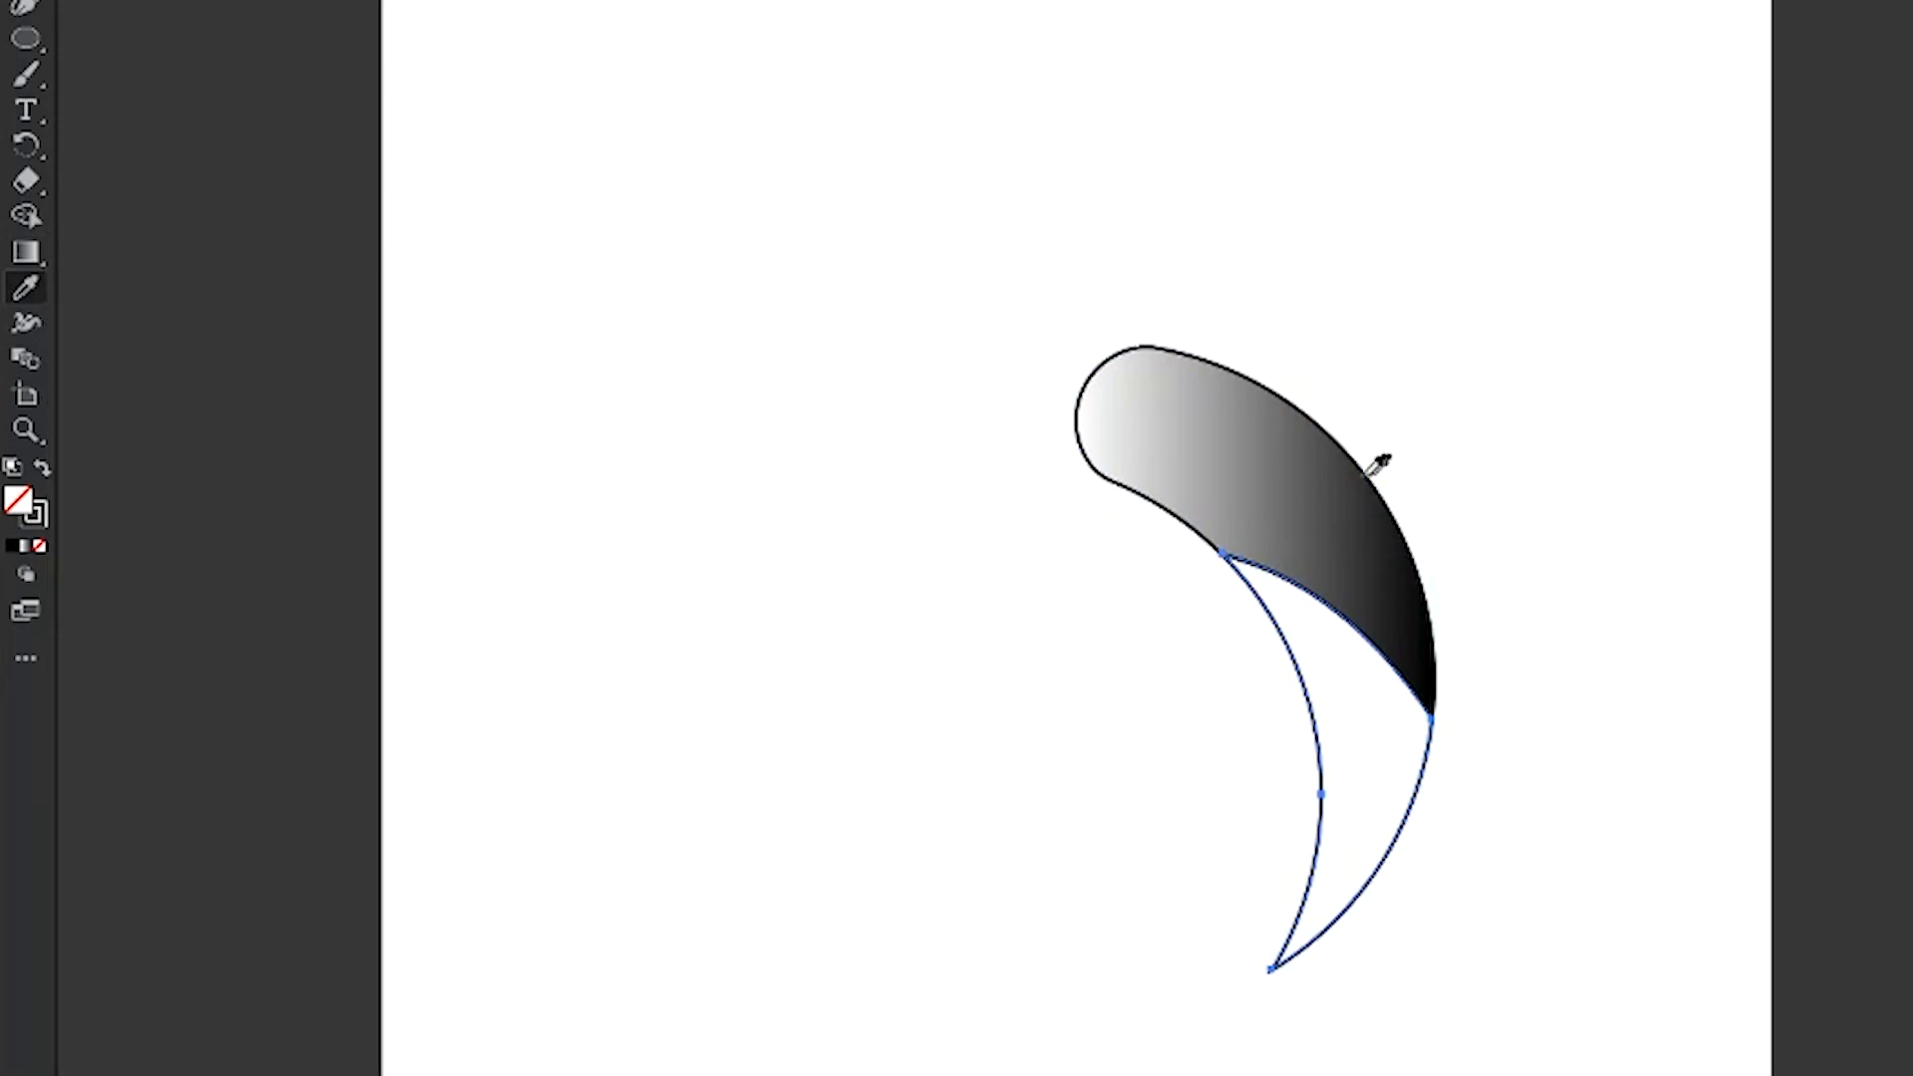
pyautogui.click(1277, 459)
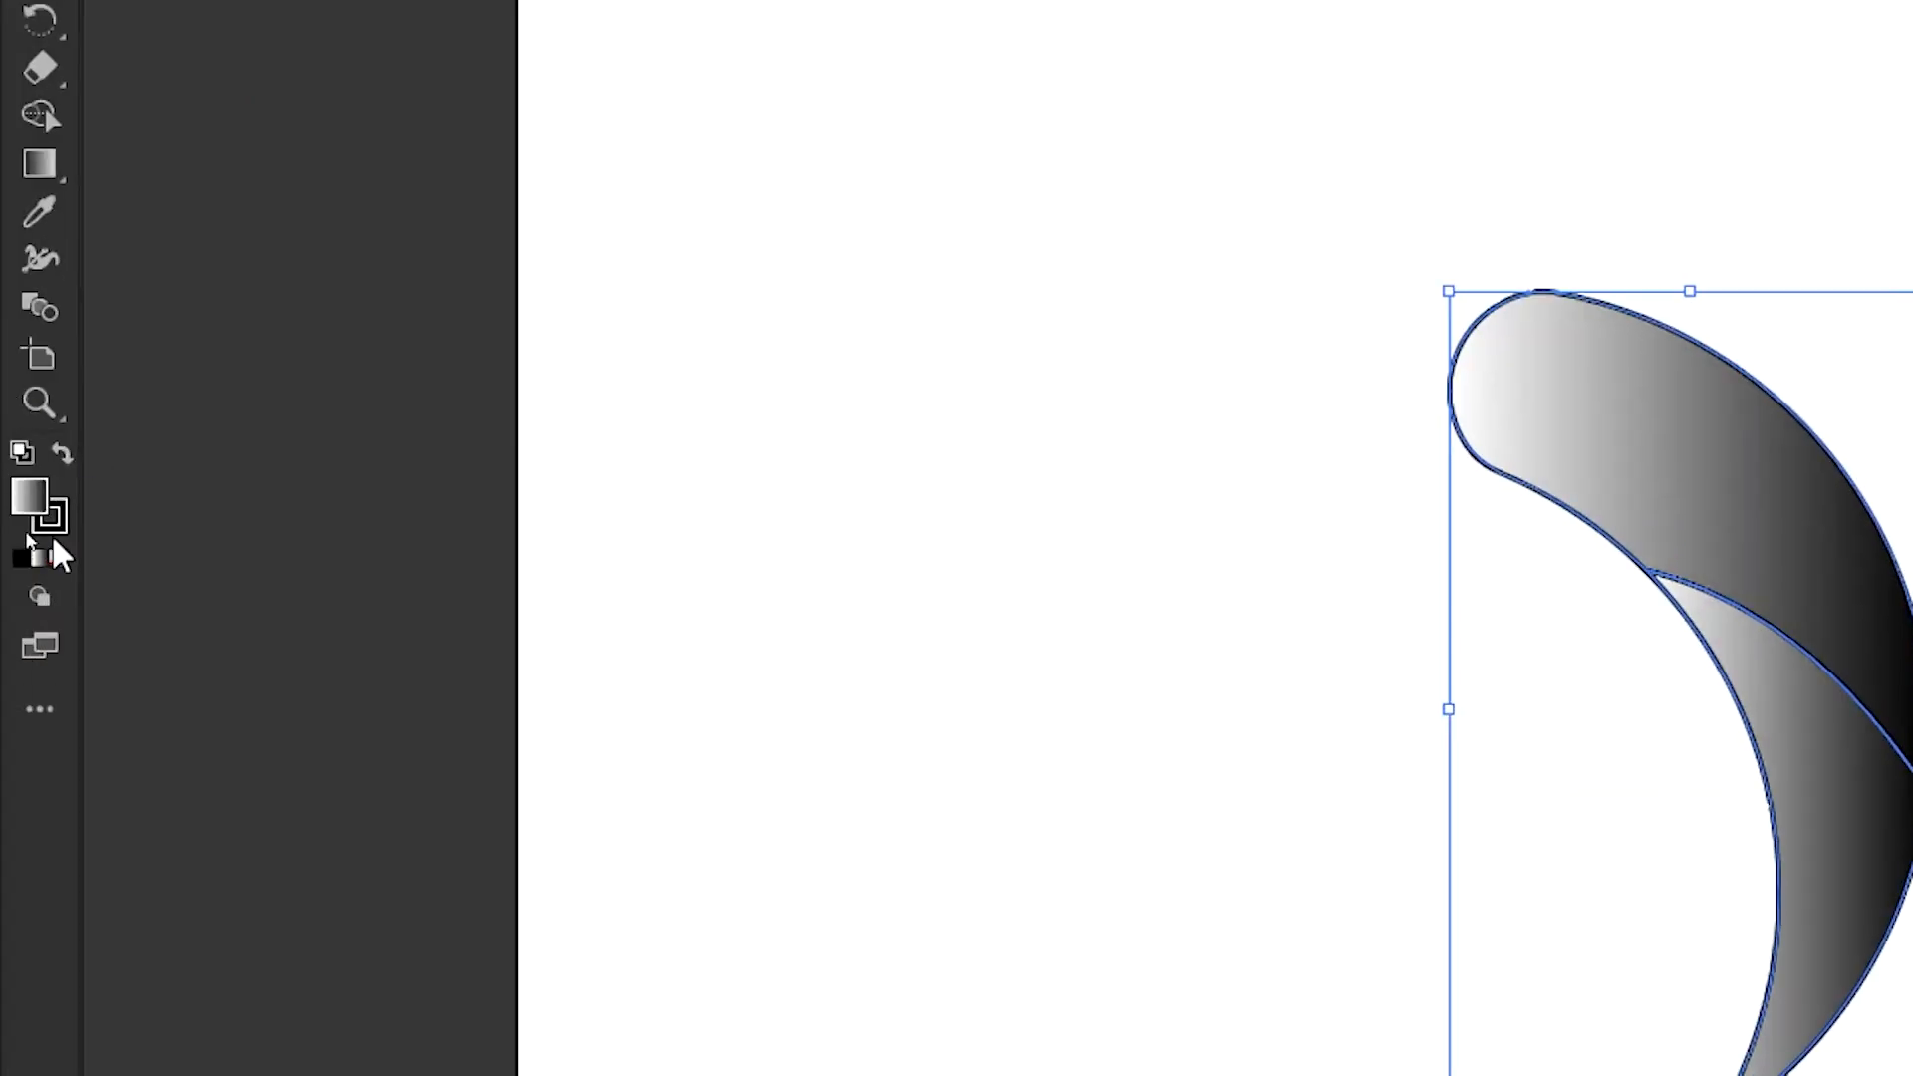
# Remove the outline from both pieces and set the upper piece's gradient stops to the yellow and orange sampled from the colour swatches.
pyautogui.click(54, 559)
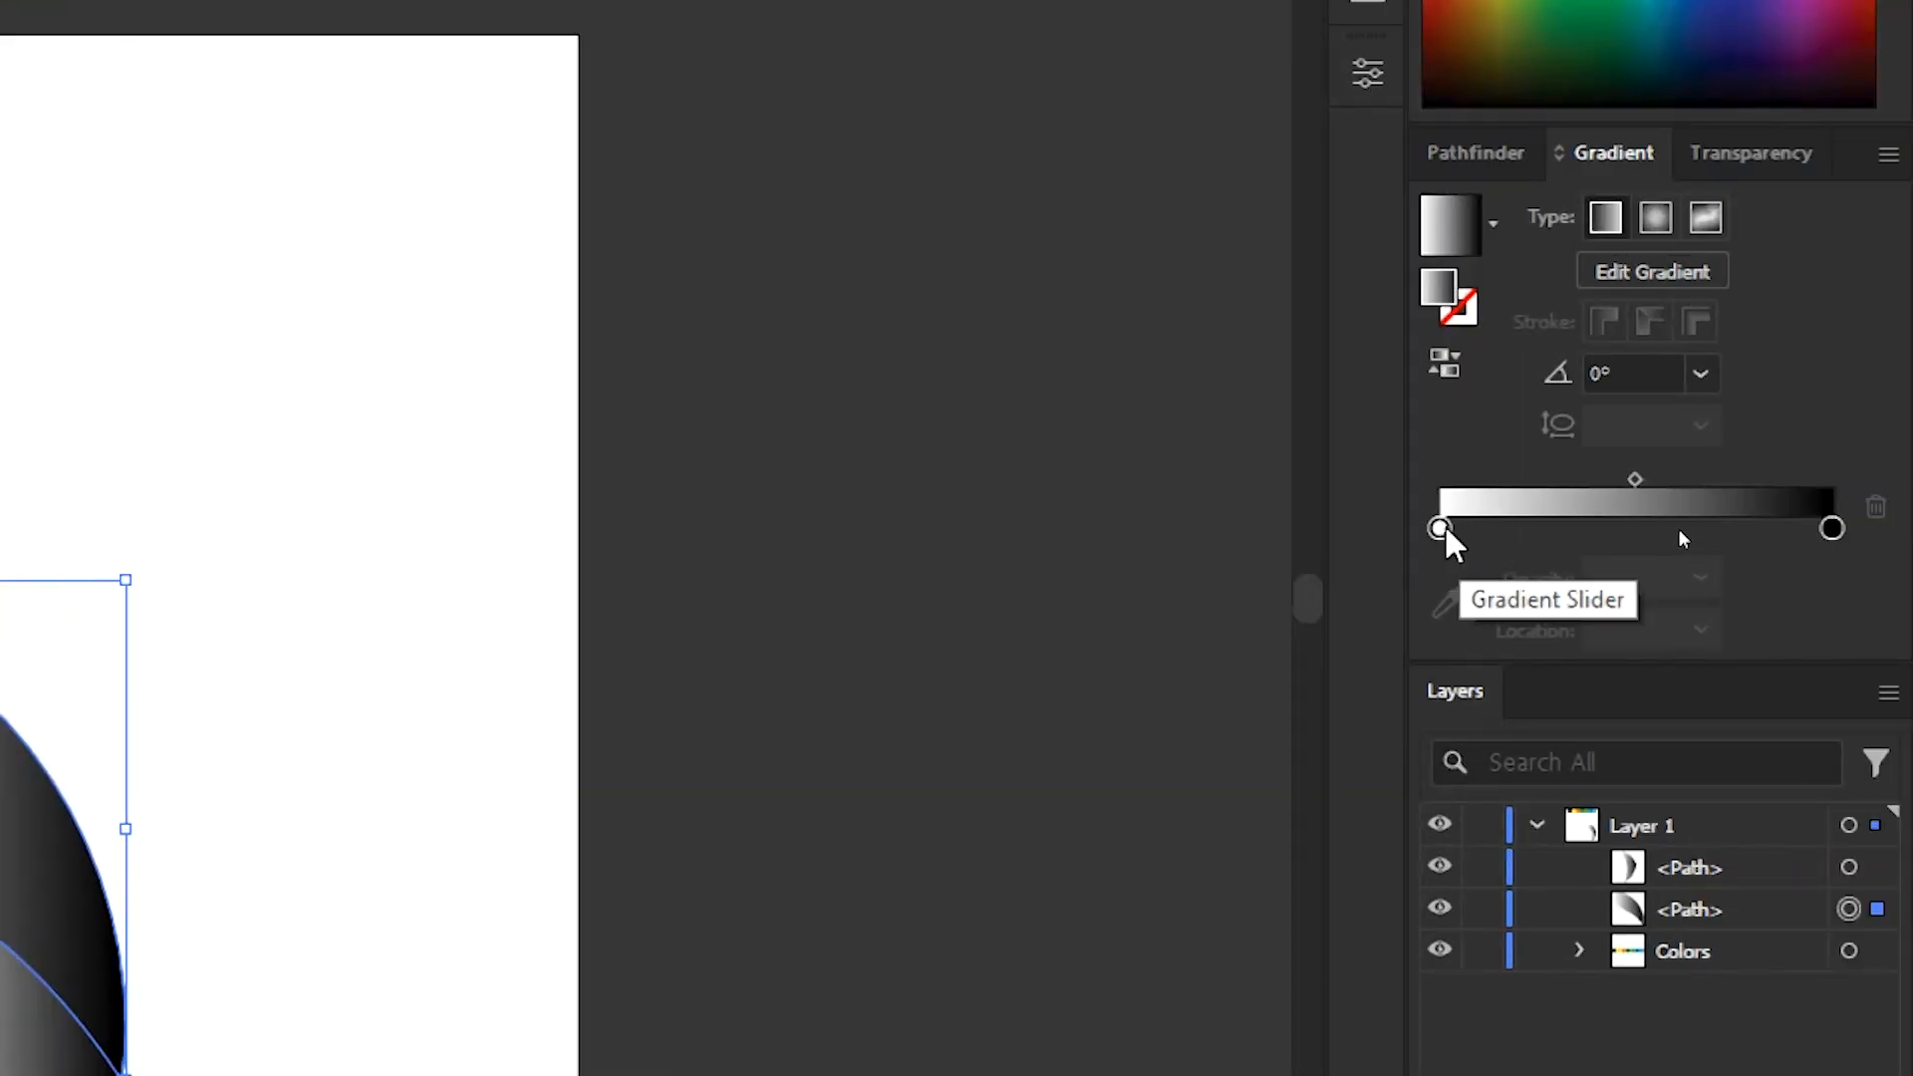
pyautogui.click(1440, 528)
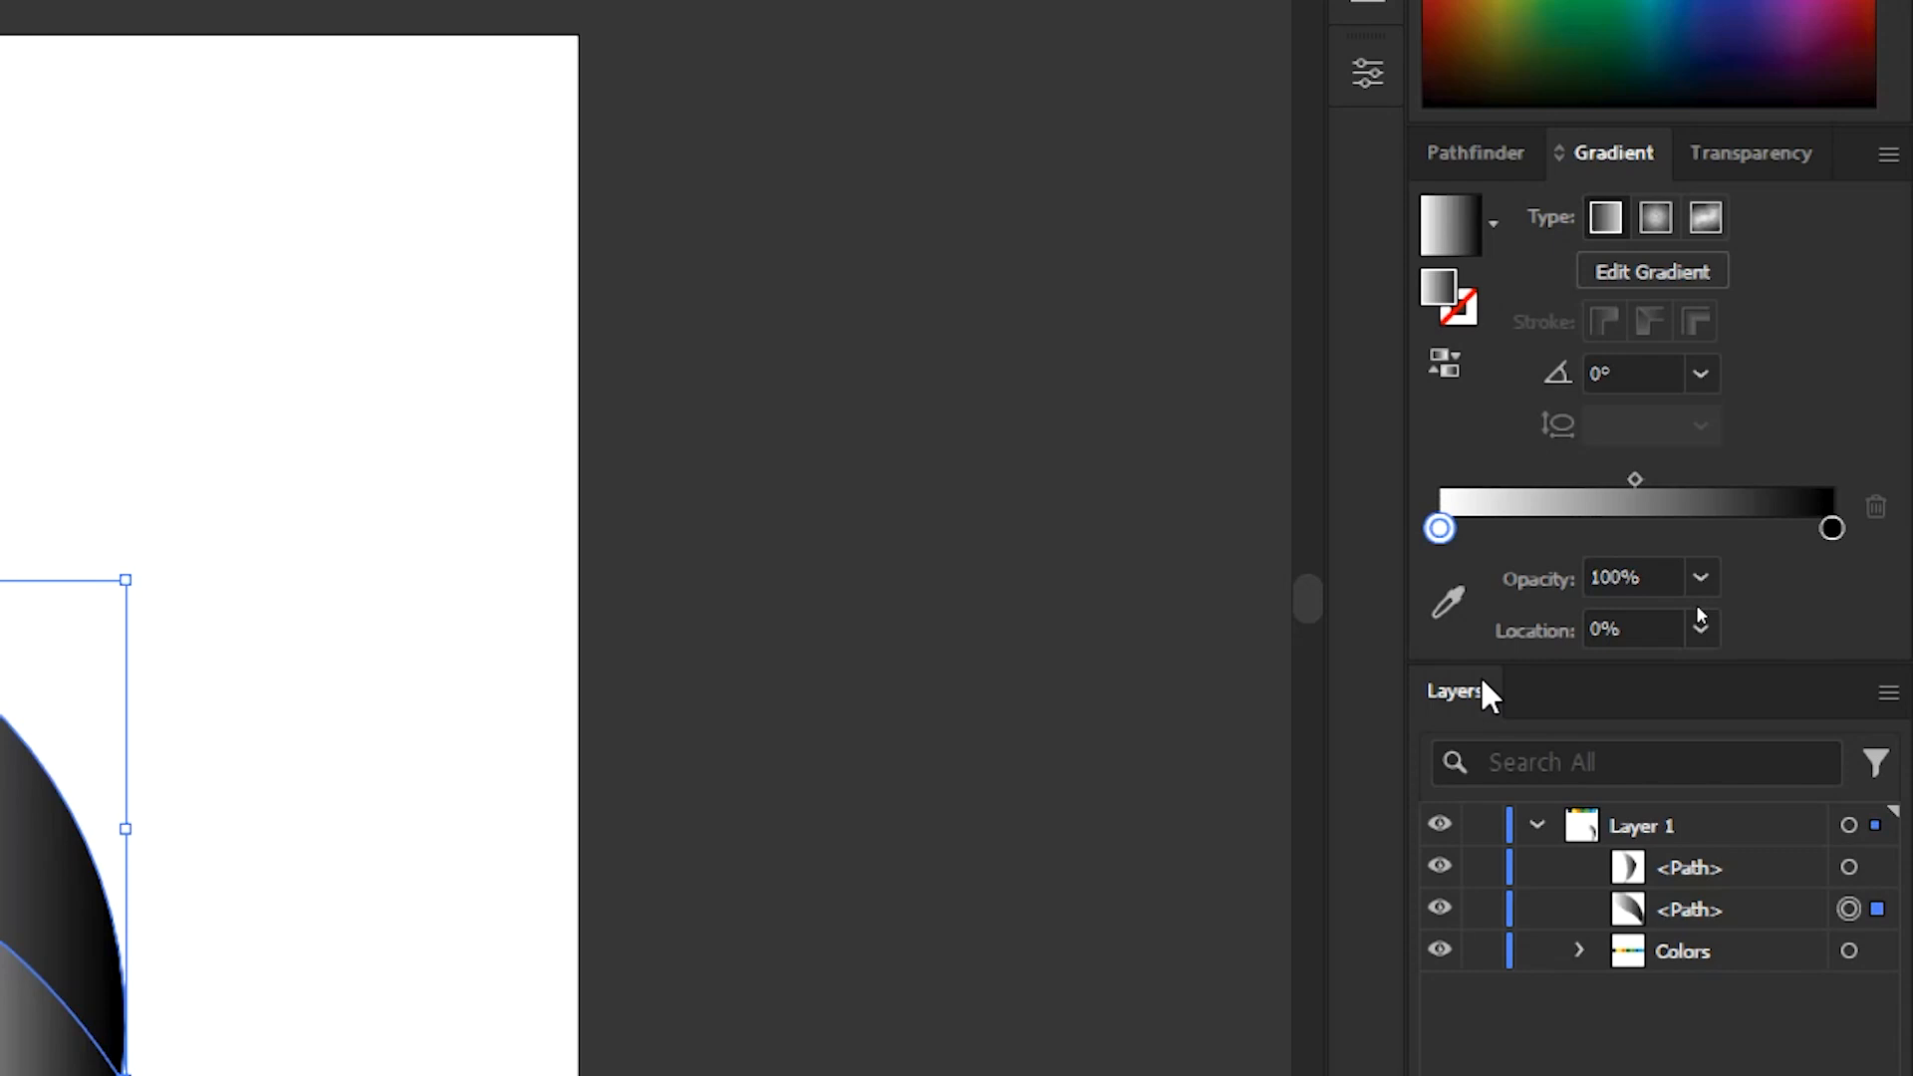
pyautogui.click(1450, 596)
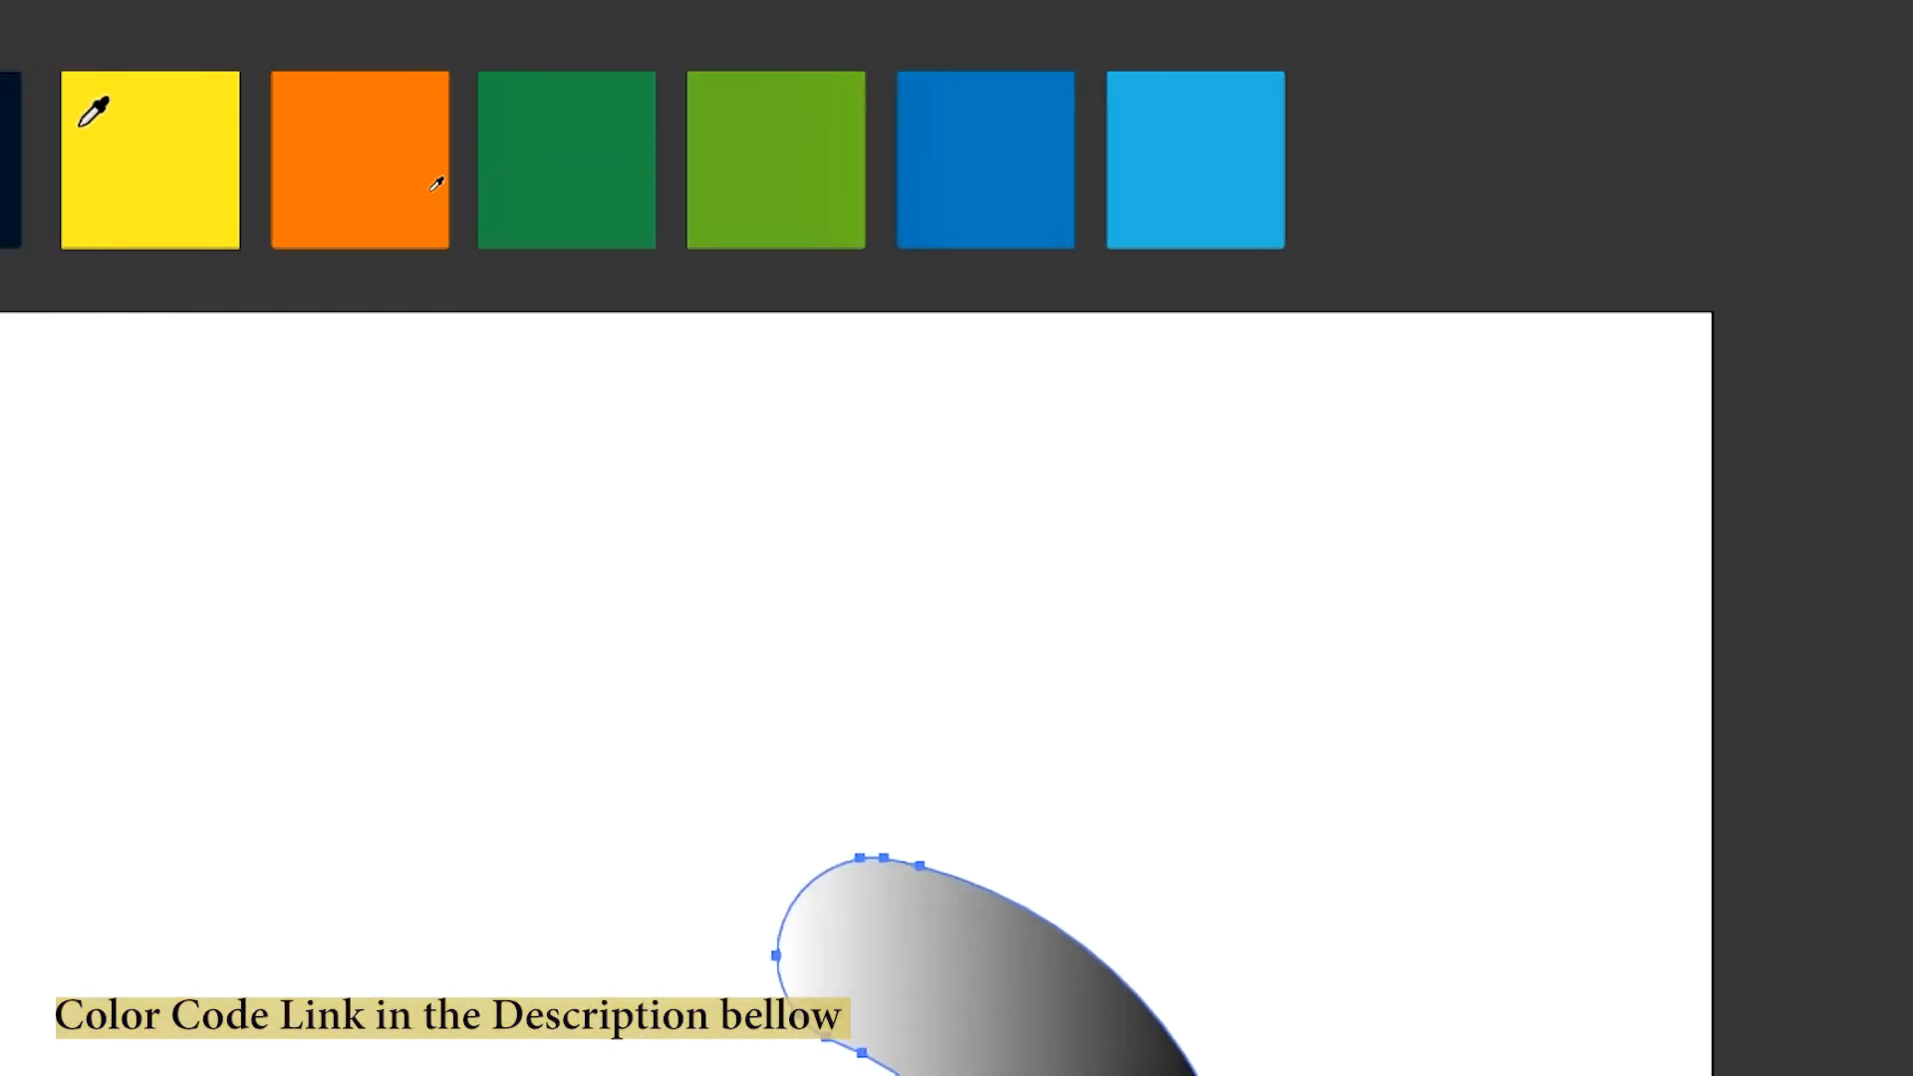
pyautogui.click(249, 143)
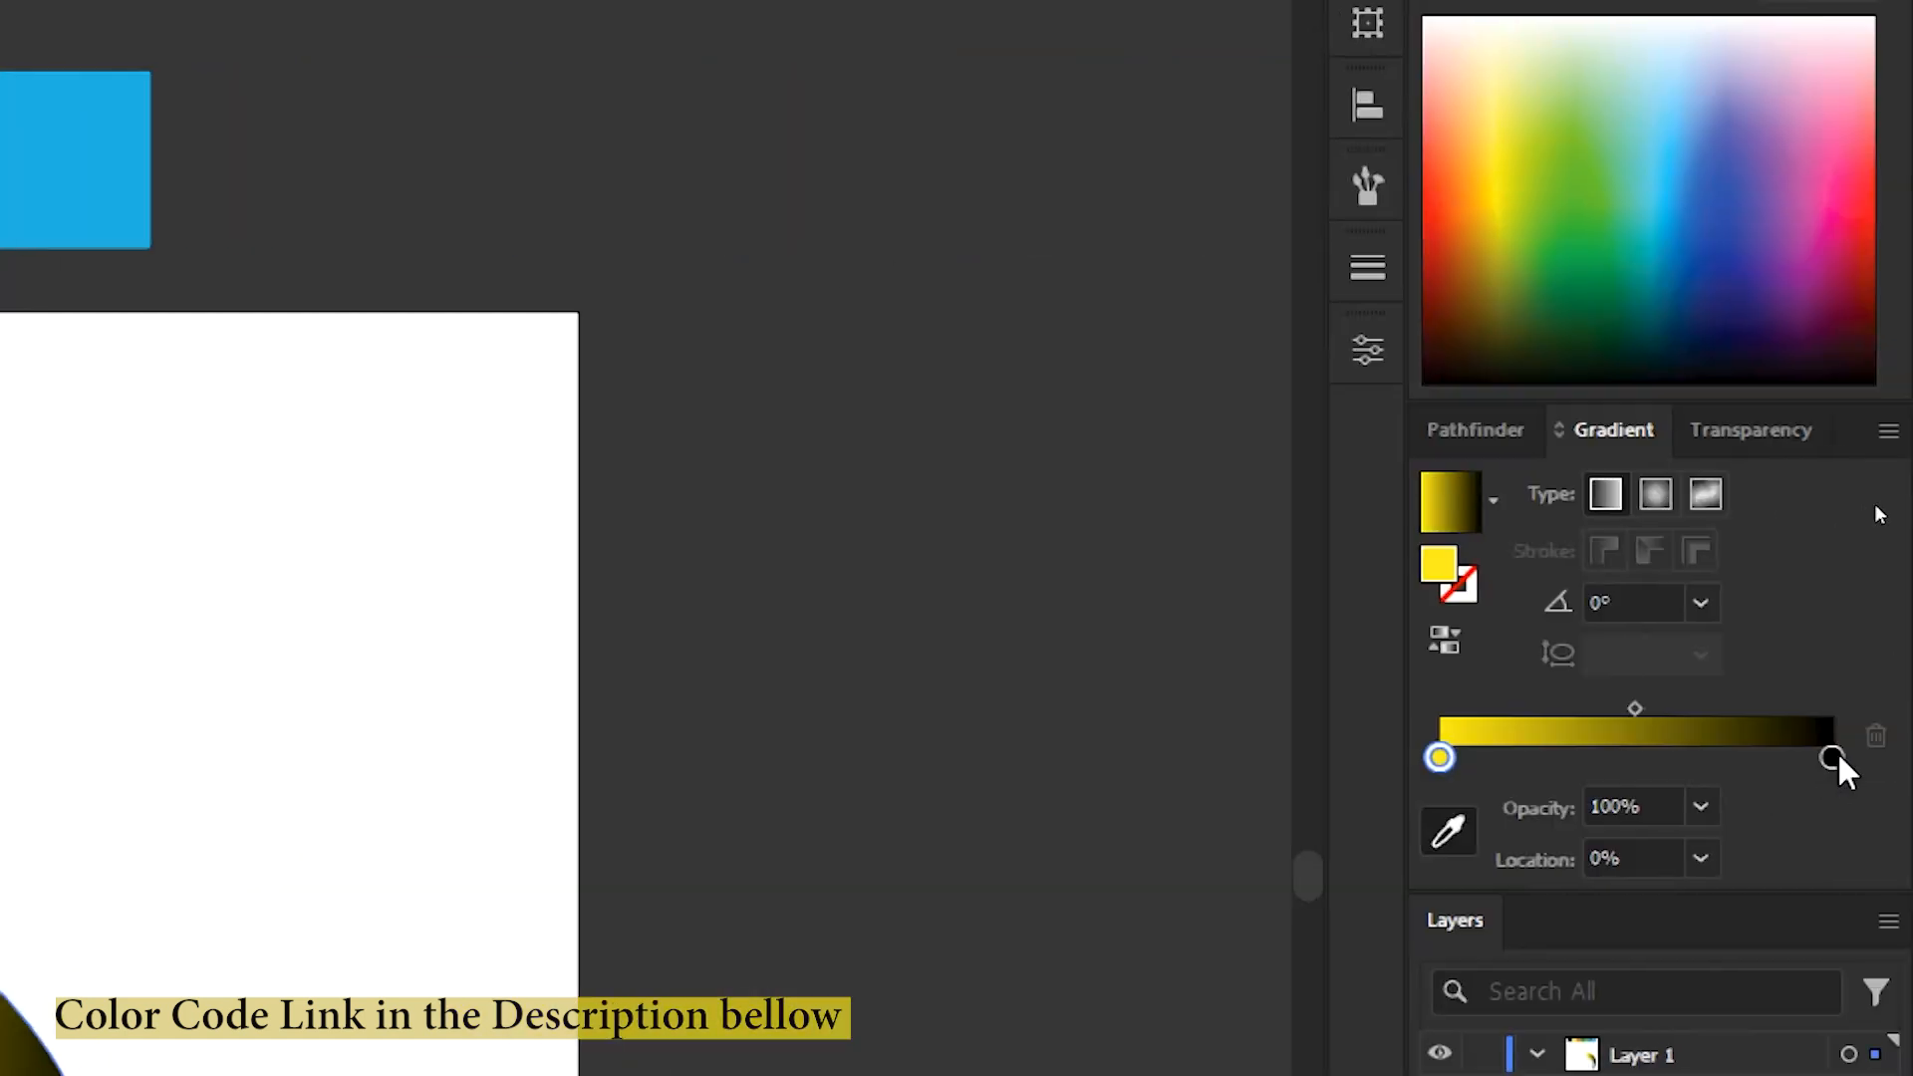
pyautogui.click(1834, 759)
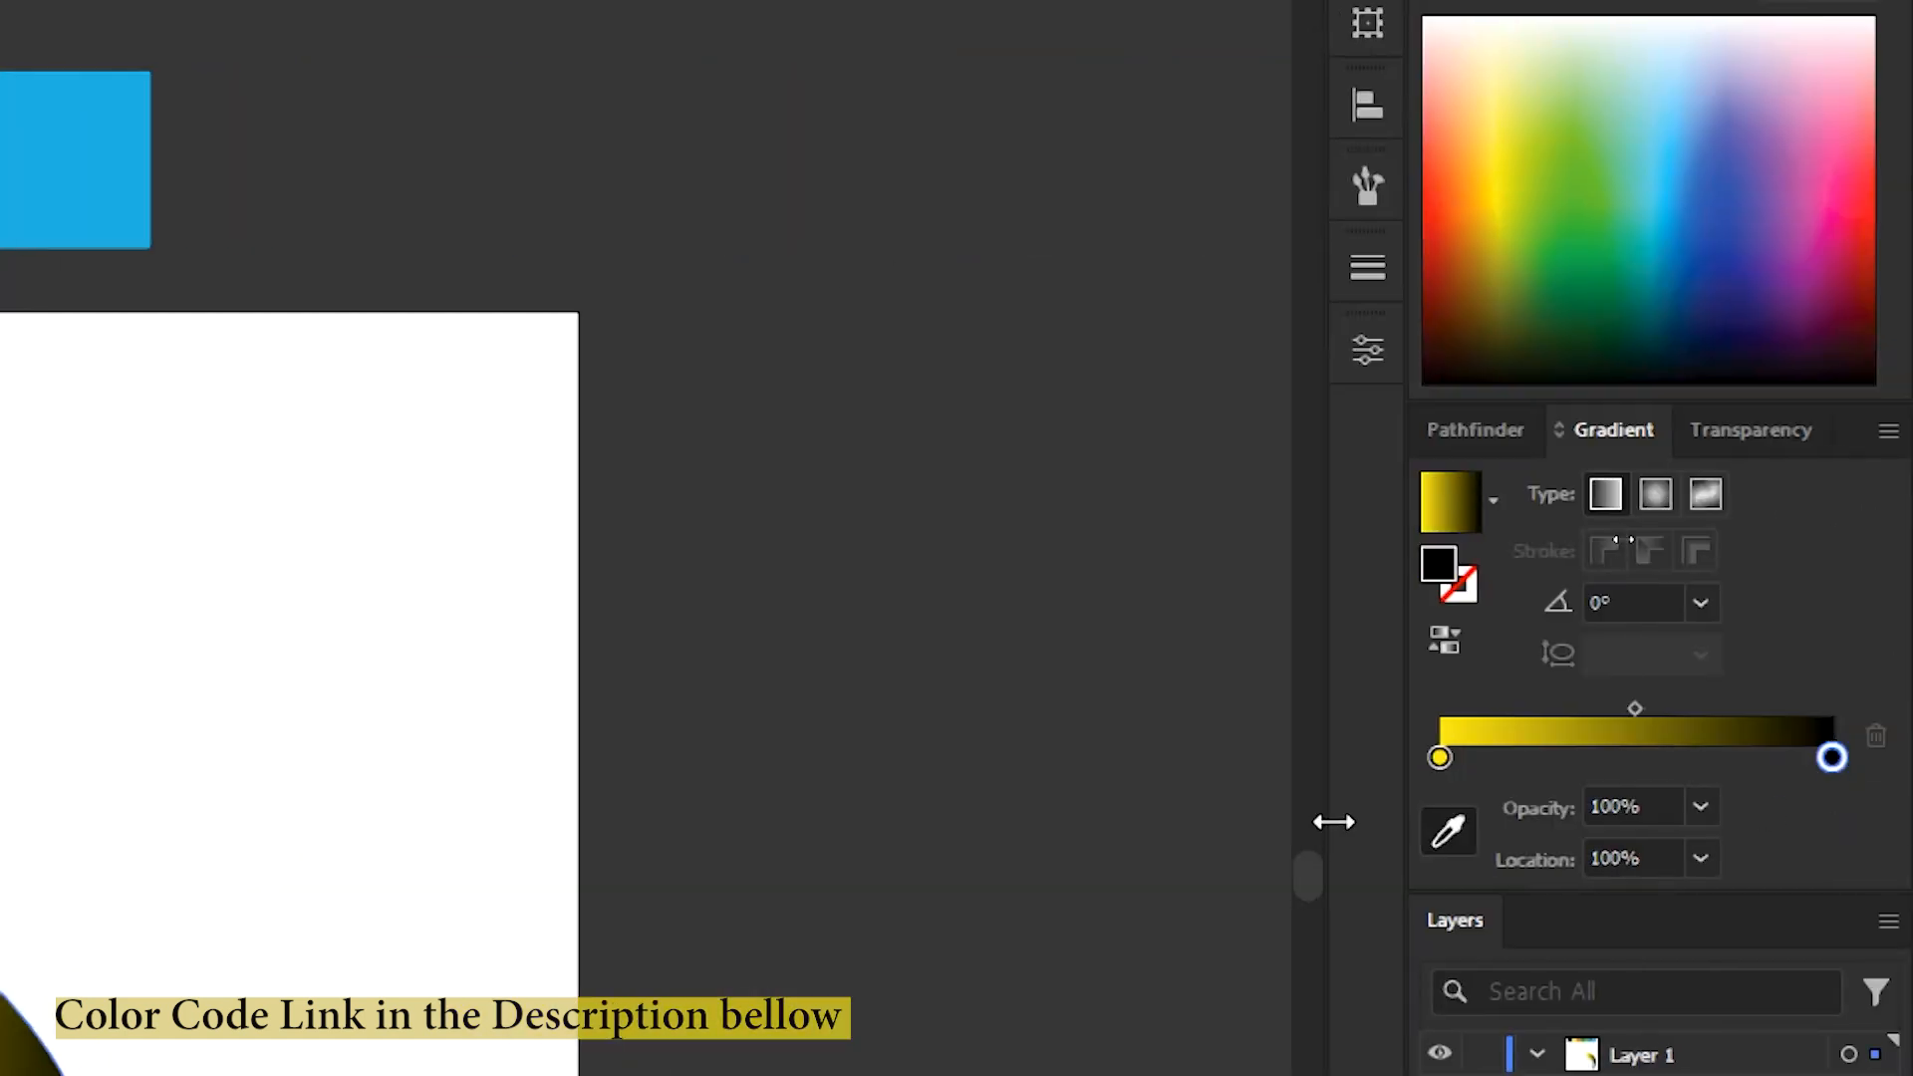
pyautogui.click(1448, 830)
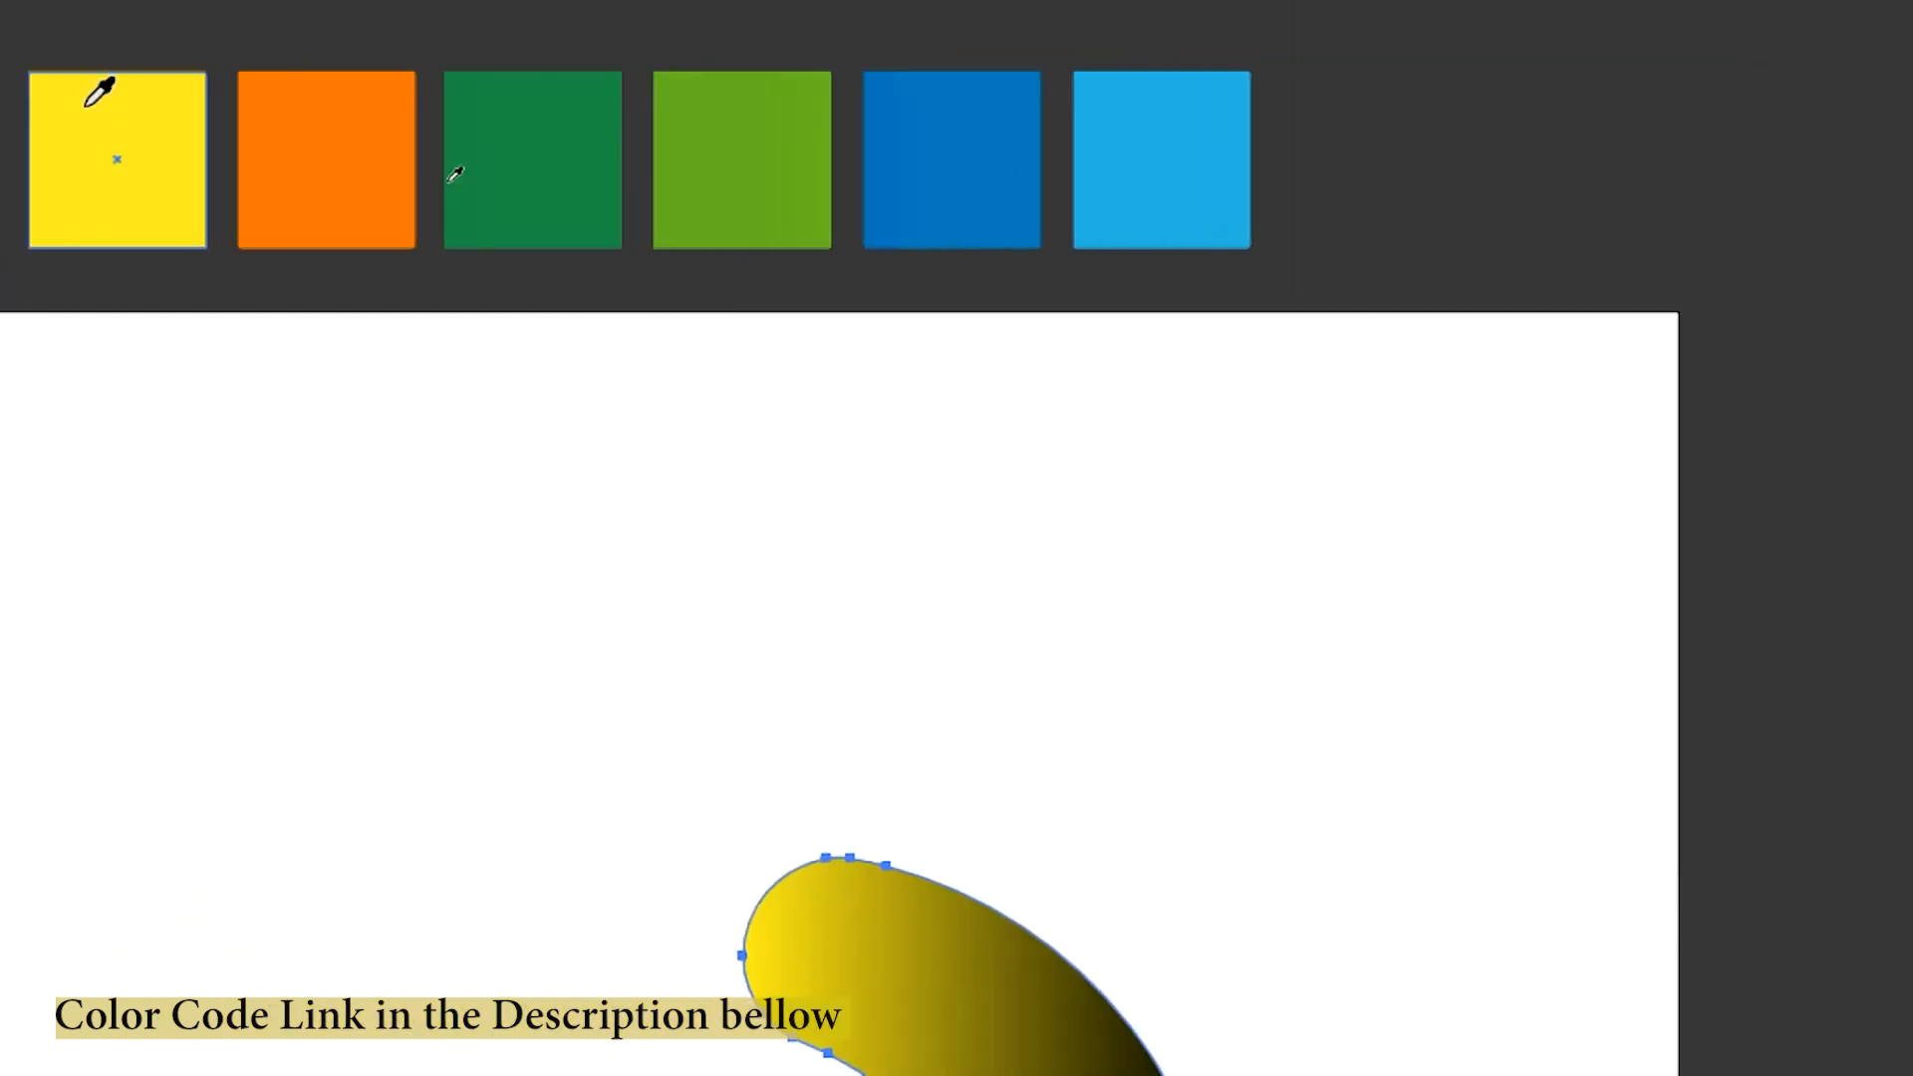
pyautogui.click(404, 184)
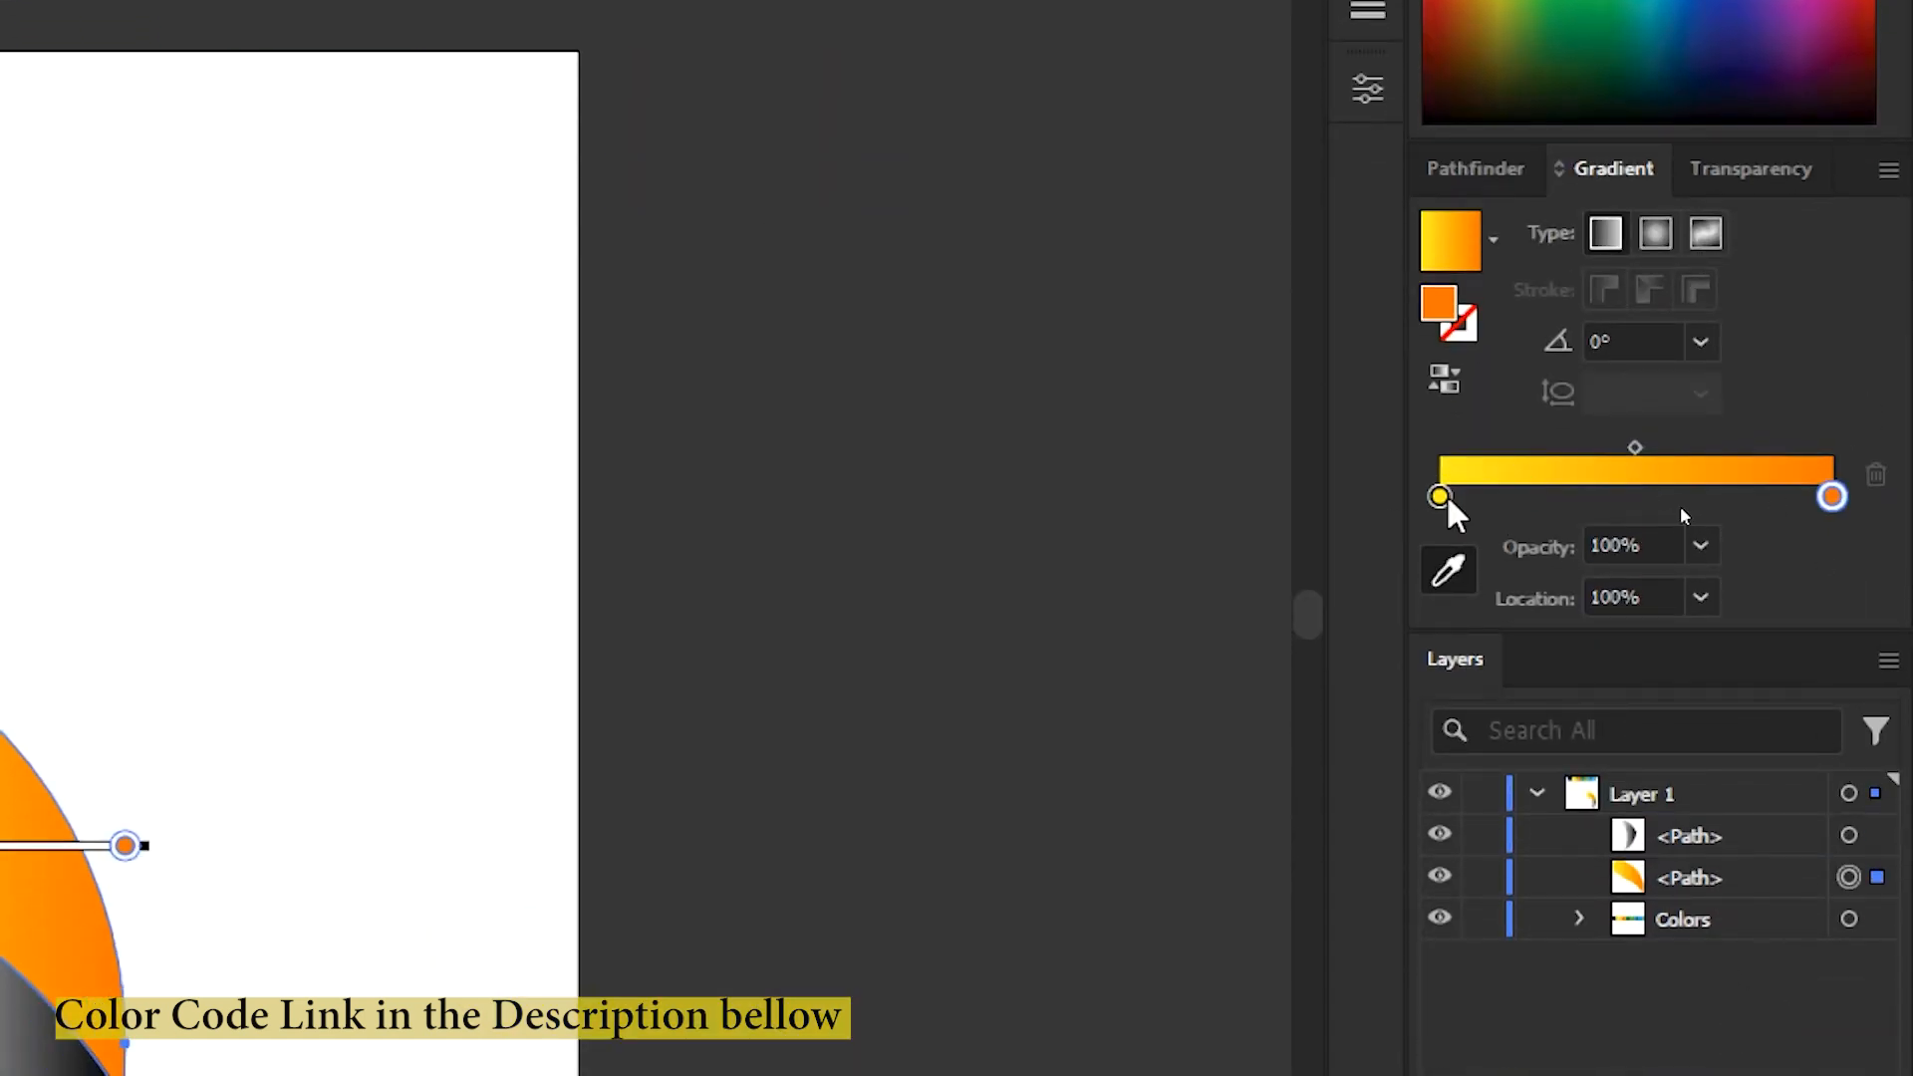
pyautogui.doubleClick(1439, 496)
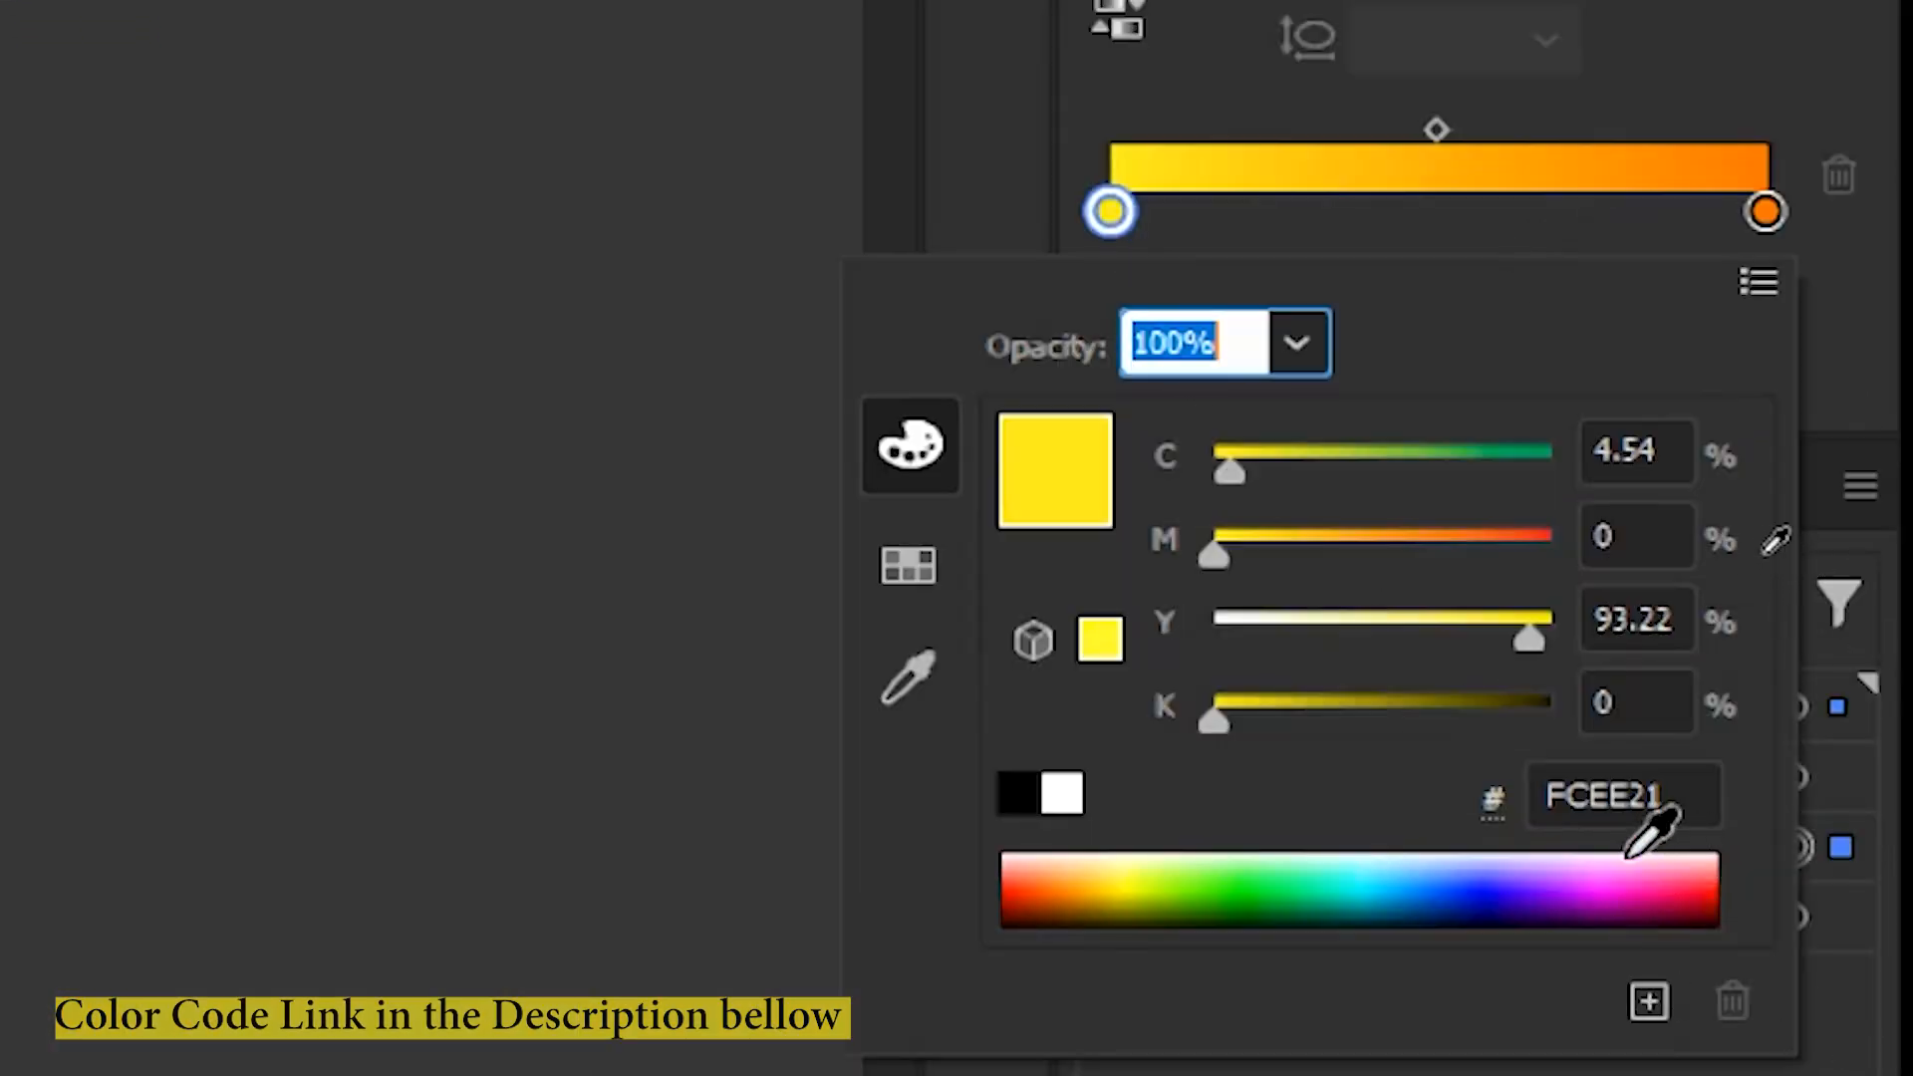
pyautogui.click(1766, 211)
pyautogui.doubleClick(1766, 212)
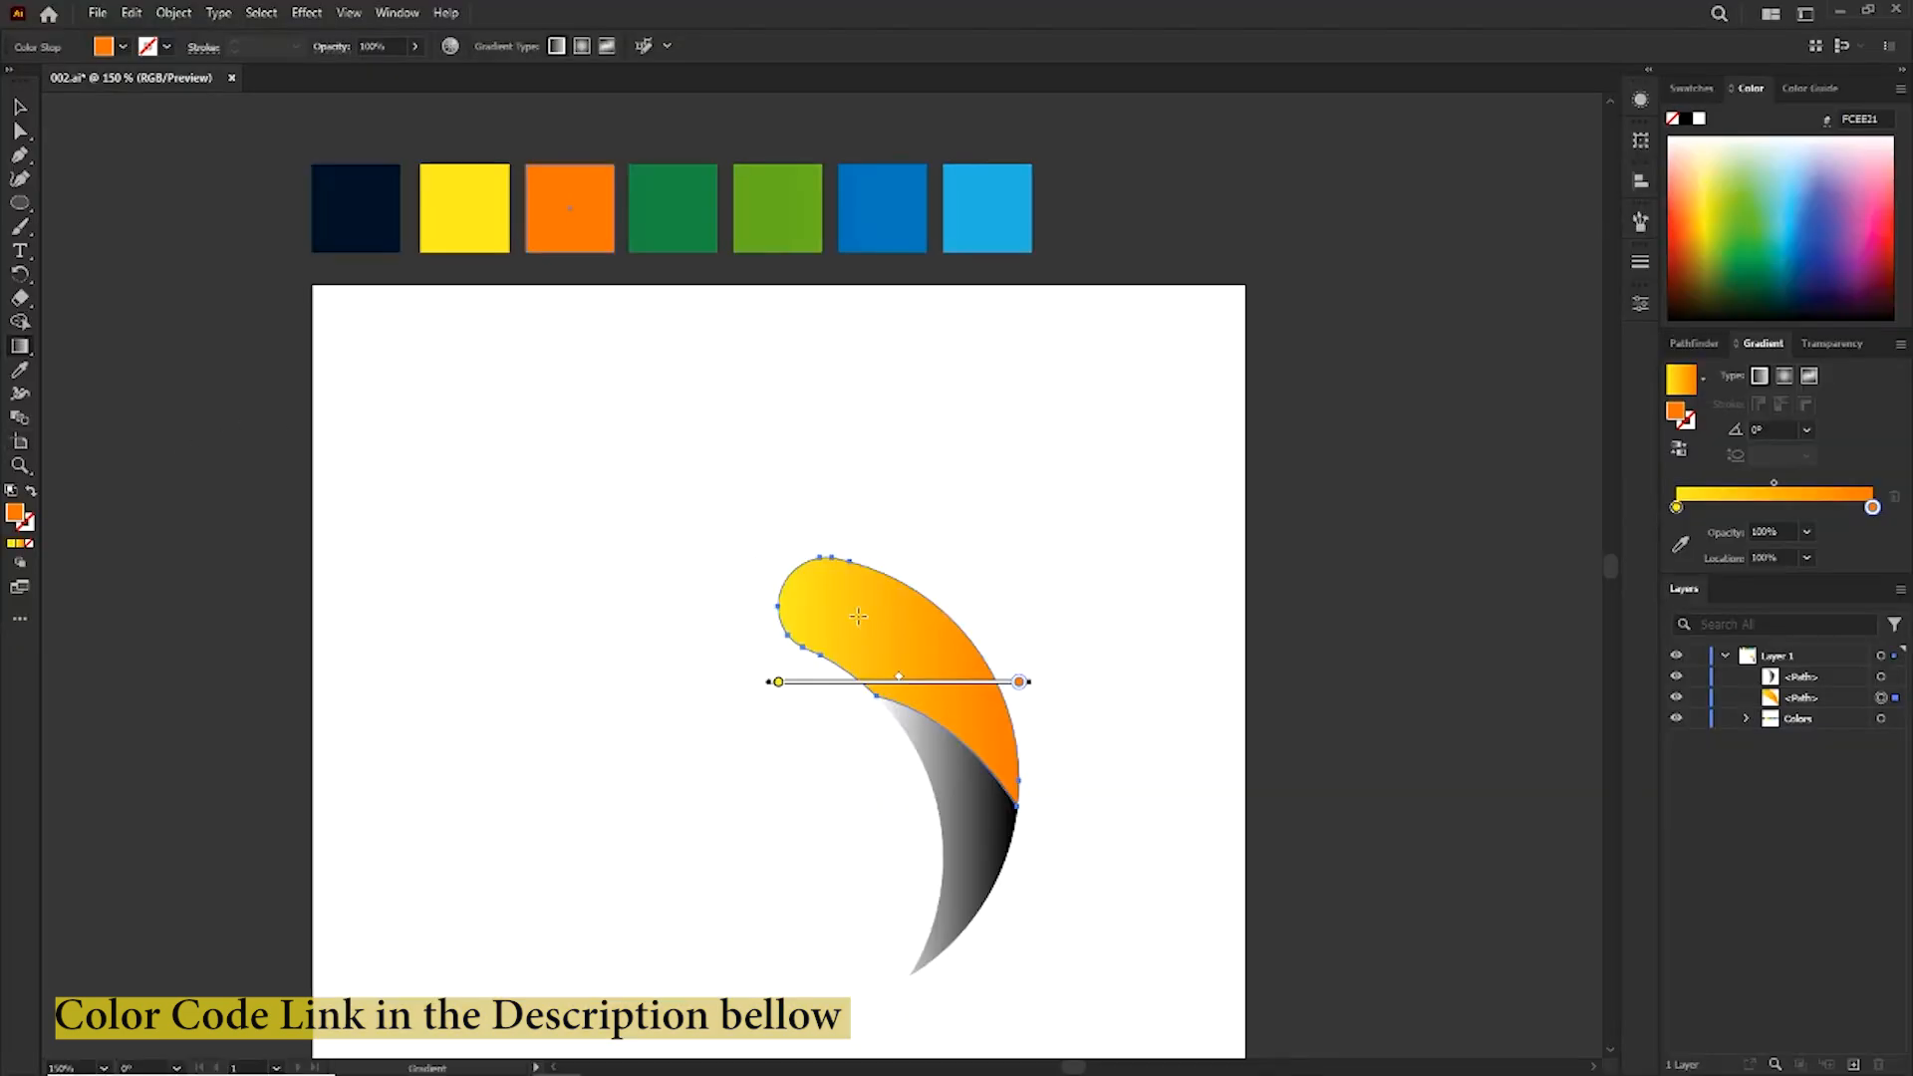
# Redraw the upper piece's linear gradient diagonally at about 138°, running from yellow at its lower end to orange at the rounded head.
pyautogui.moveTo(781, 592); pyautogui.dragTo(1070, 779)
pyautogui.moveTo(1063, 796); pyautogui.dragTo(772, 529)
pyautogui.moveTo(1106, 695); pyautogui.dragTo(1161, 515)
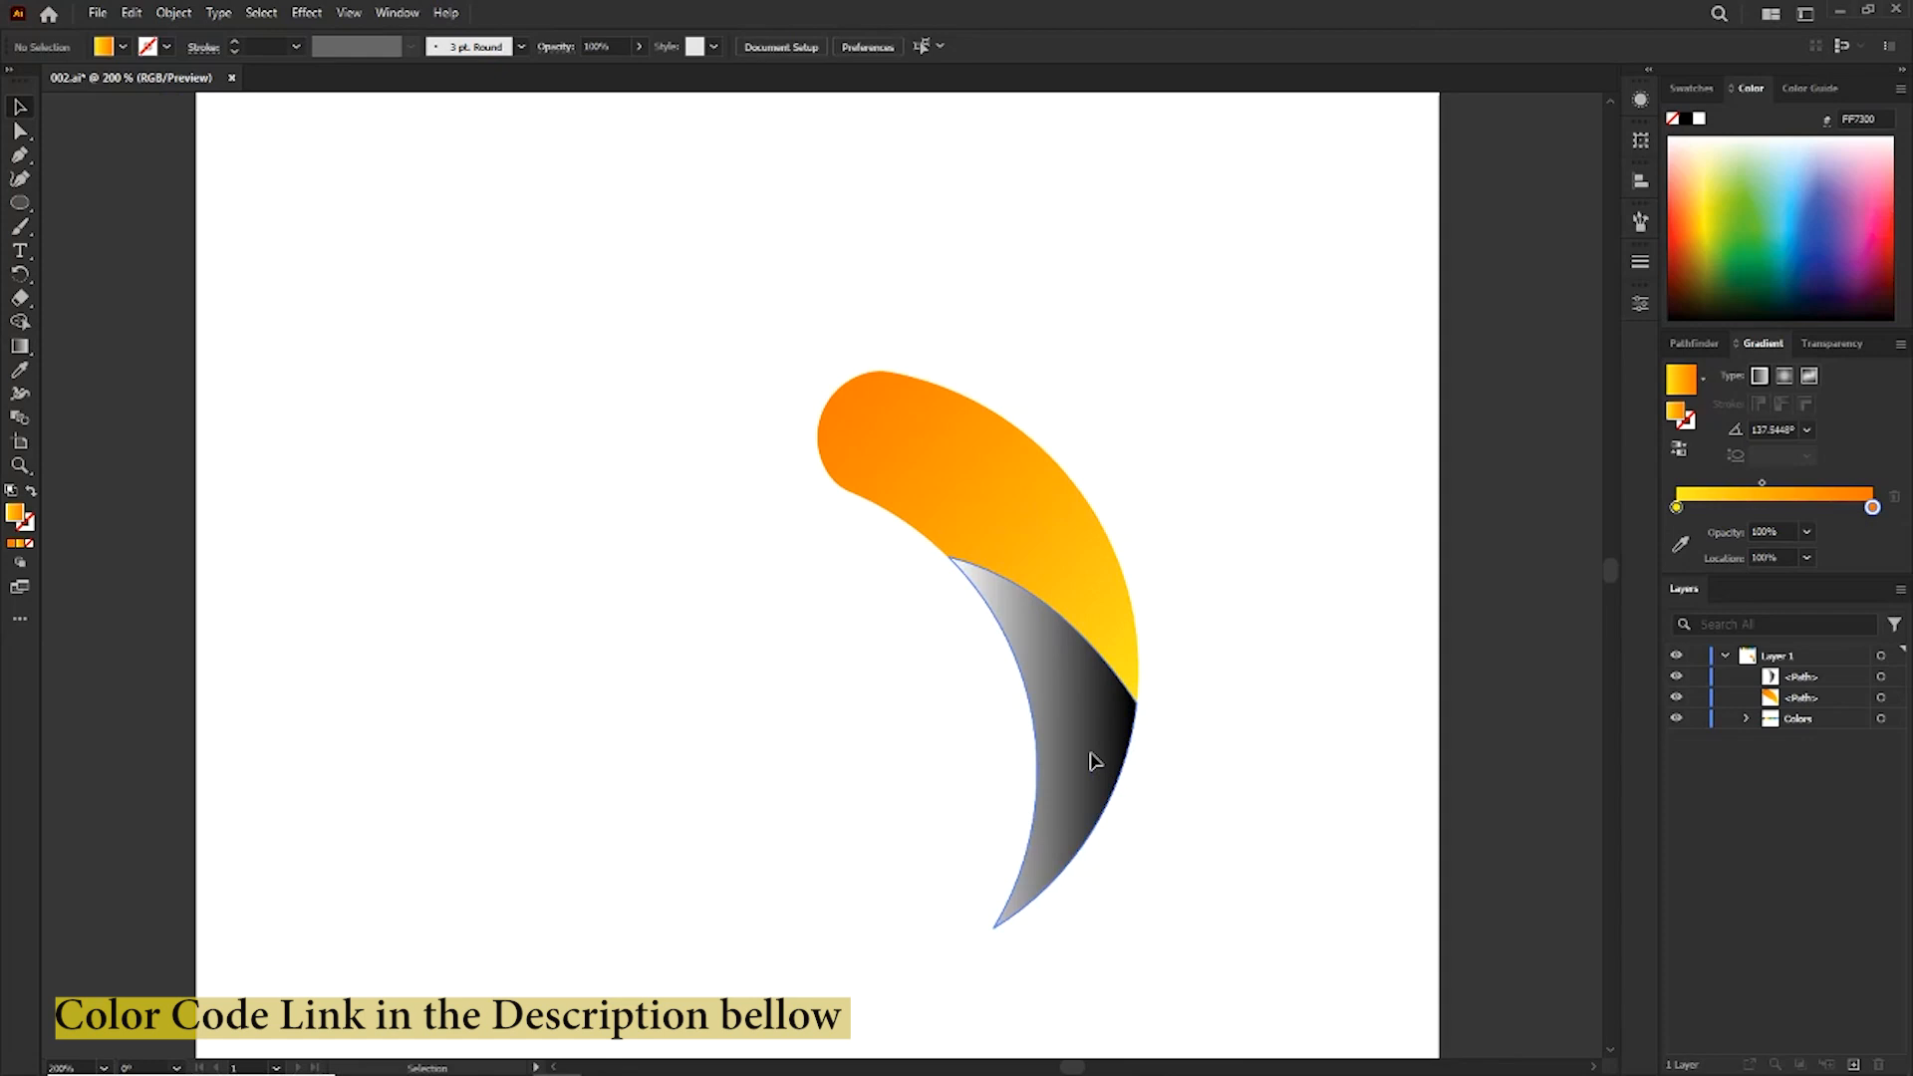
# Copy the upper piece's yellow-orange gradient onto the lower tail piece with the Eyedropper and deselect it.
pyautogui.click(1094, 761)
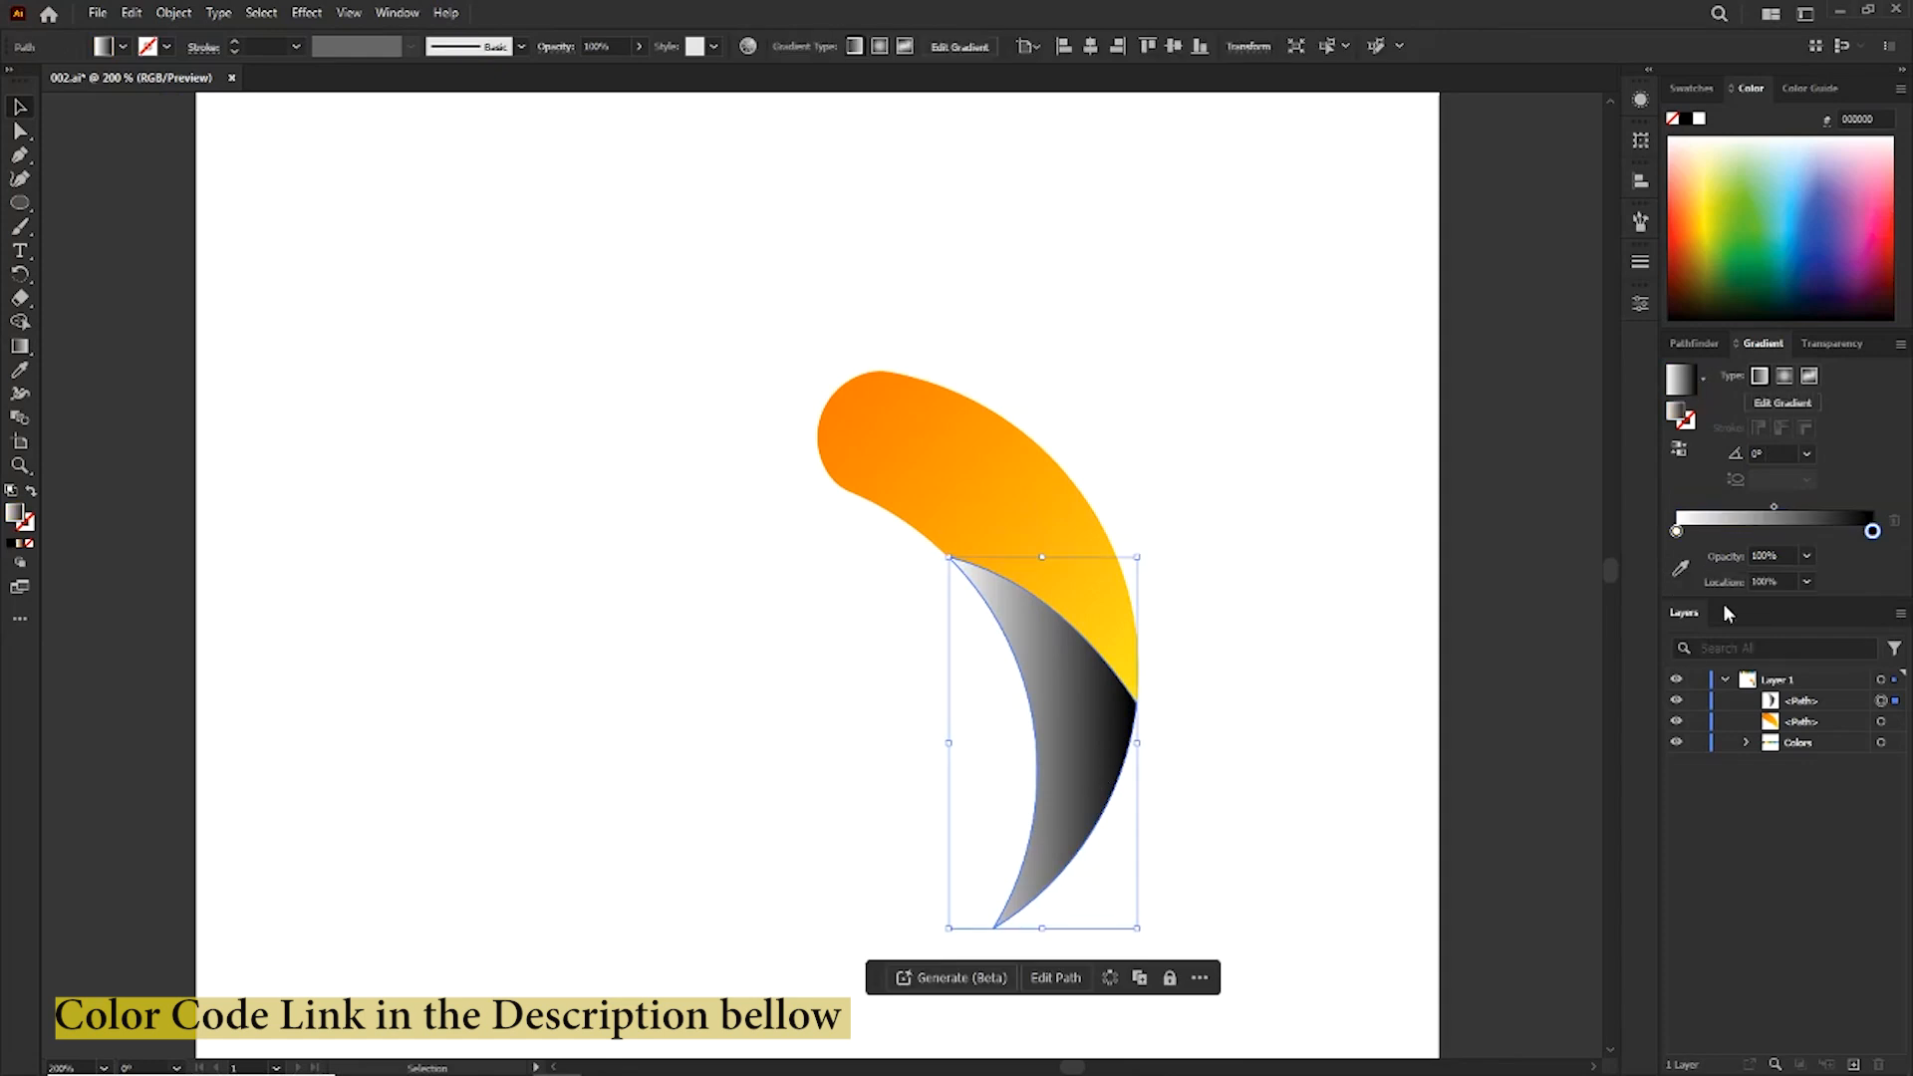
pyautogui.click(18, 373)
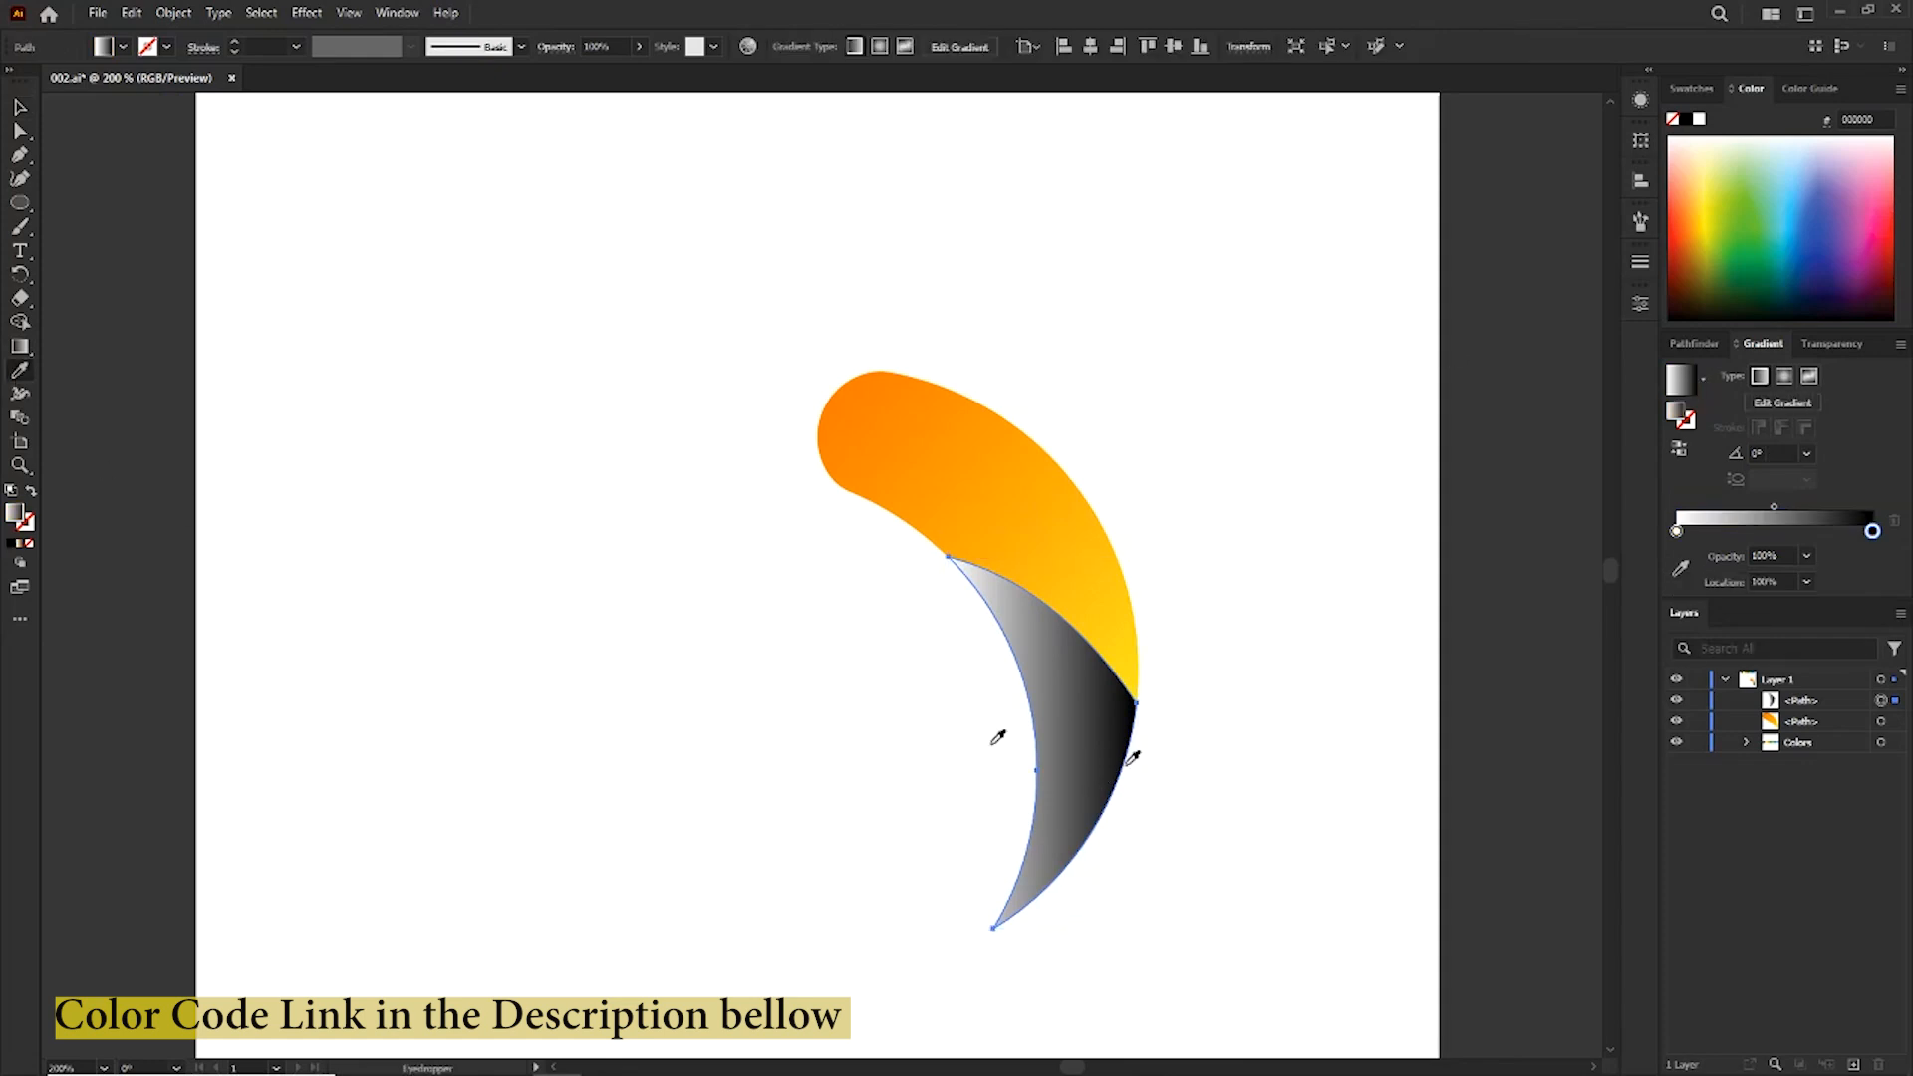
pyautogui.click(990, 461)
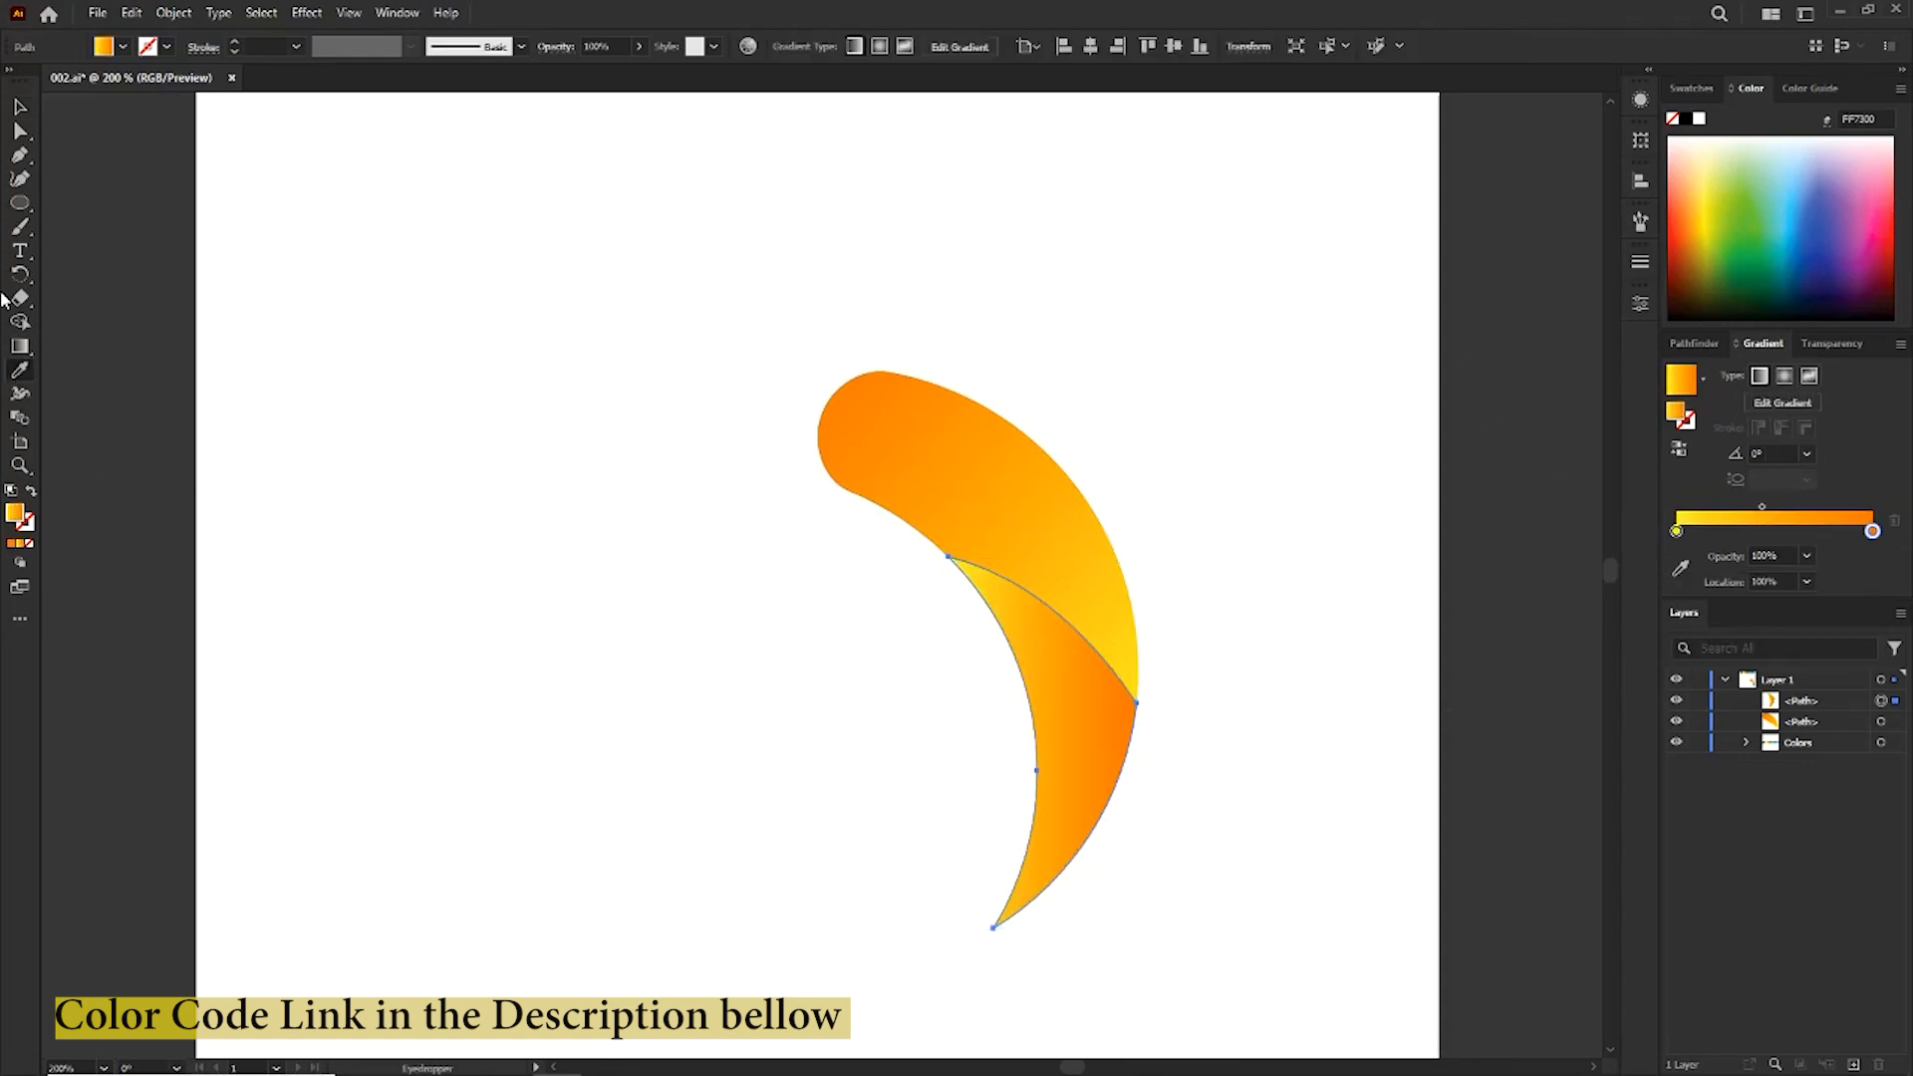
pyautogui.click(24, 113)
pyautogui.click(512, 478)
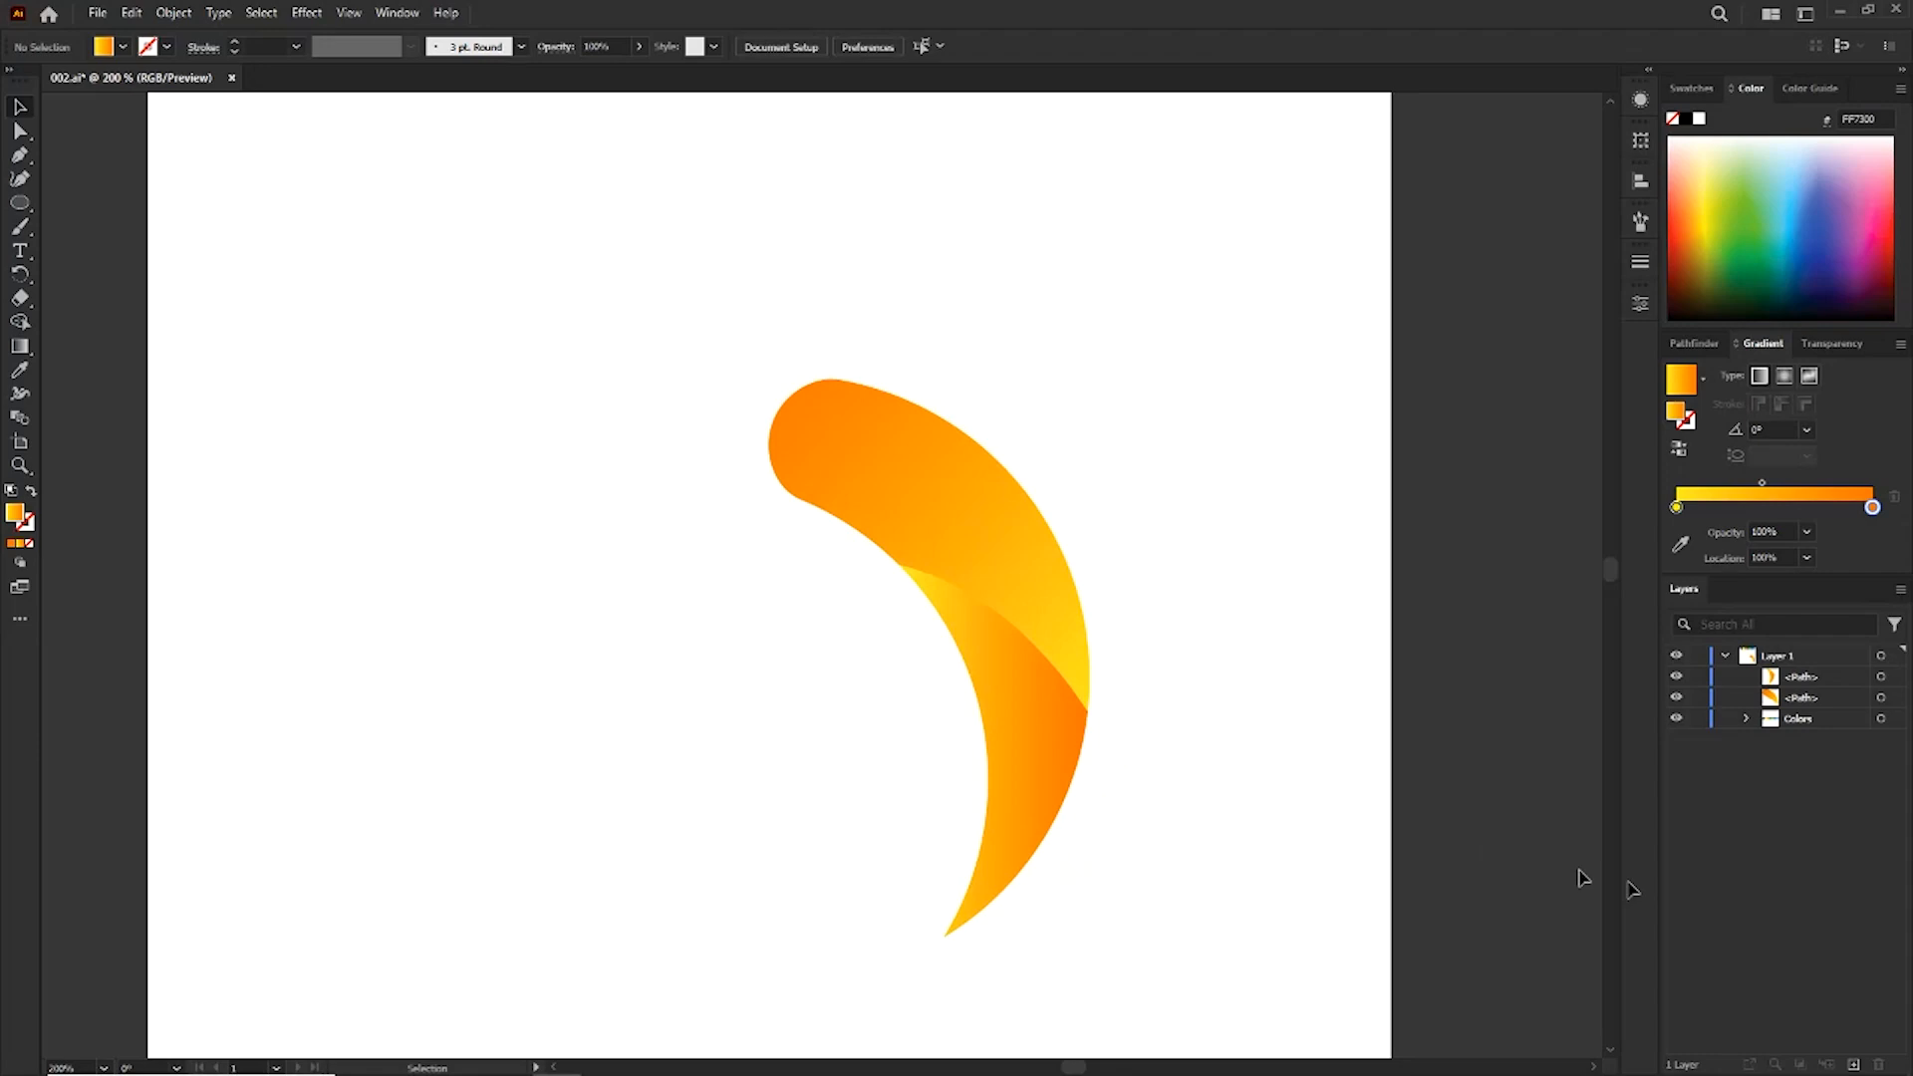
# Copy the upper crescent piece and paste the duplicate in front of it.
pyautogui.click(882, 497)
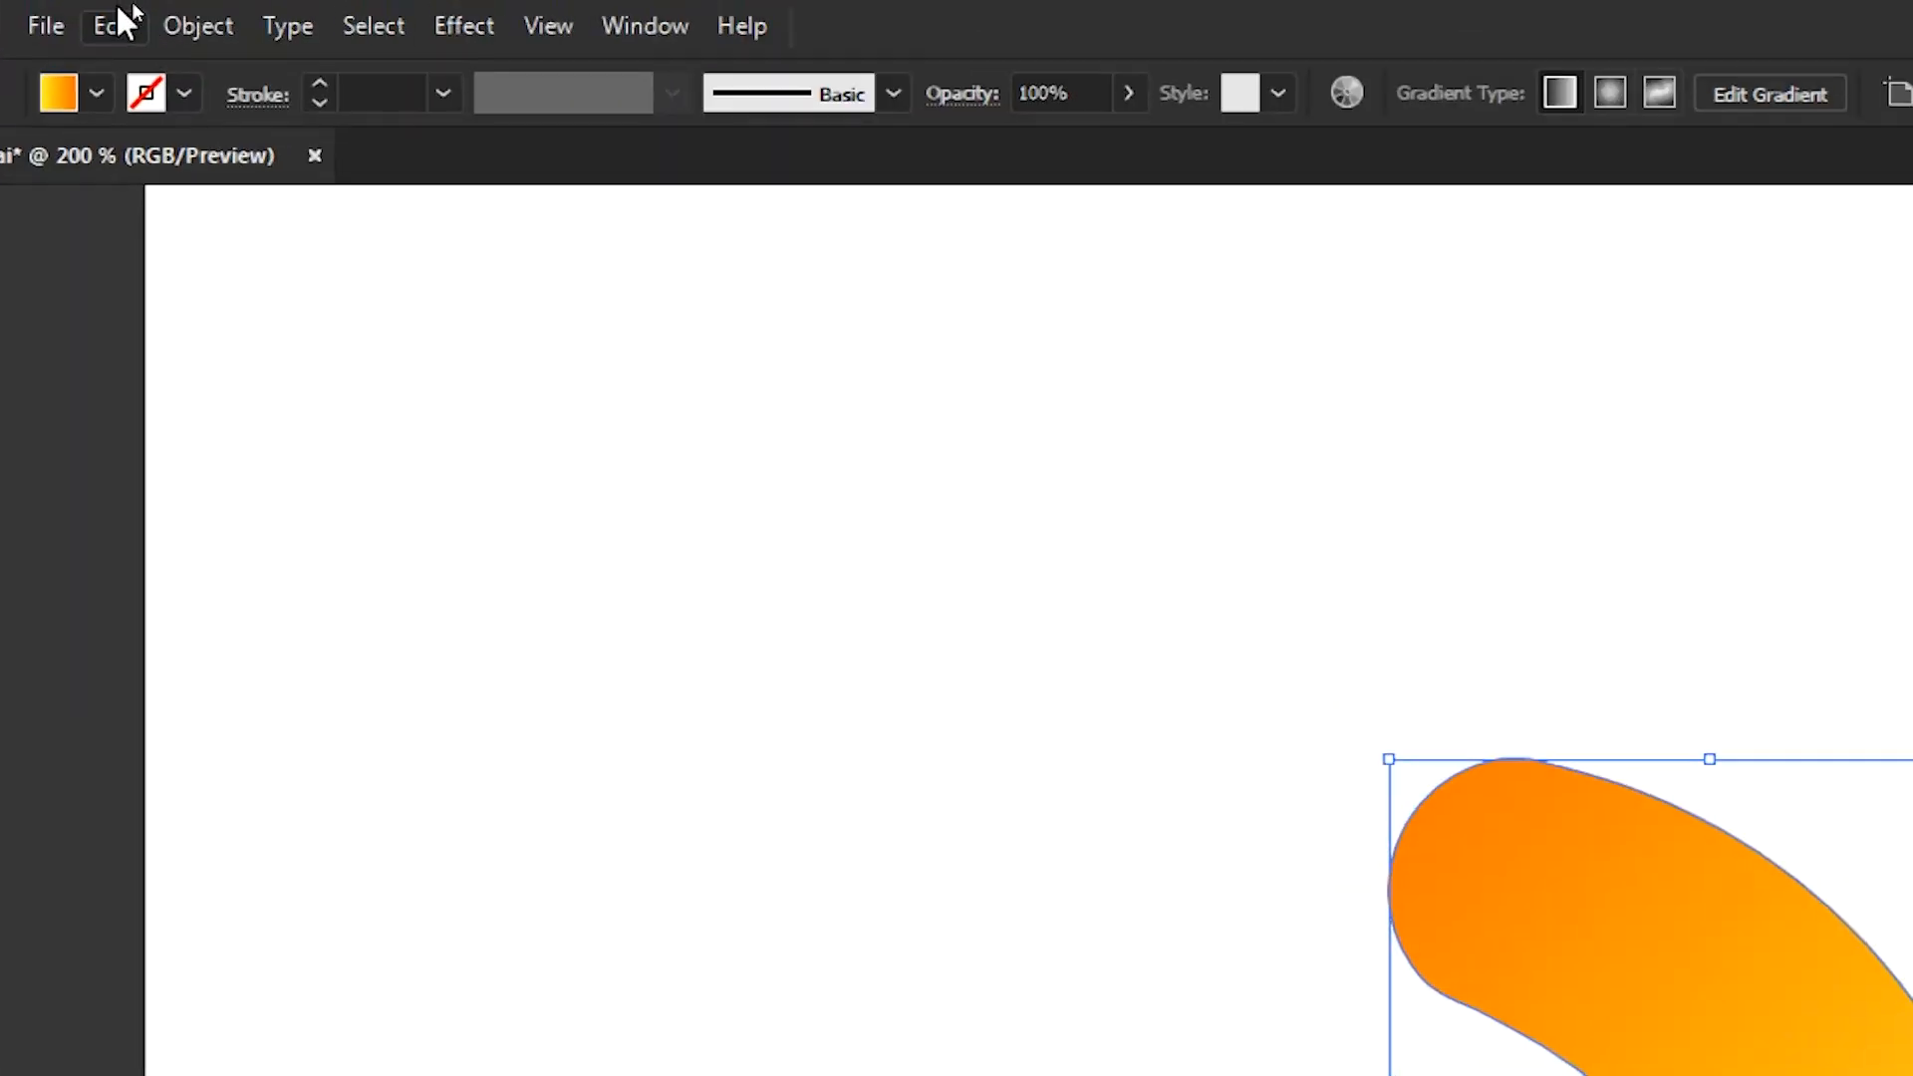
pyautogui.click(133, 12)
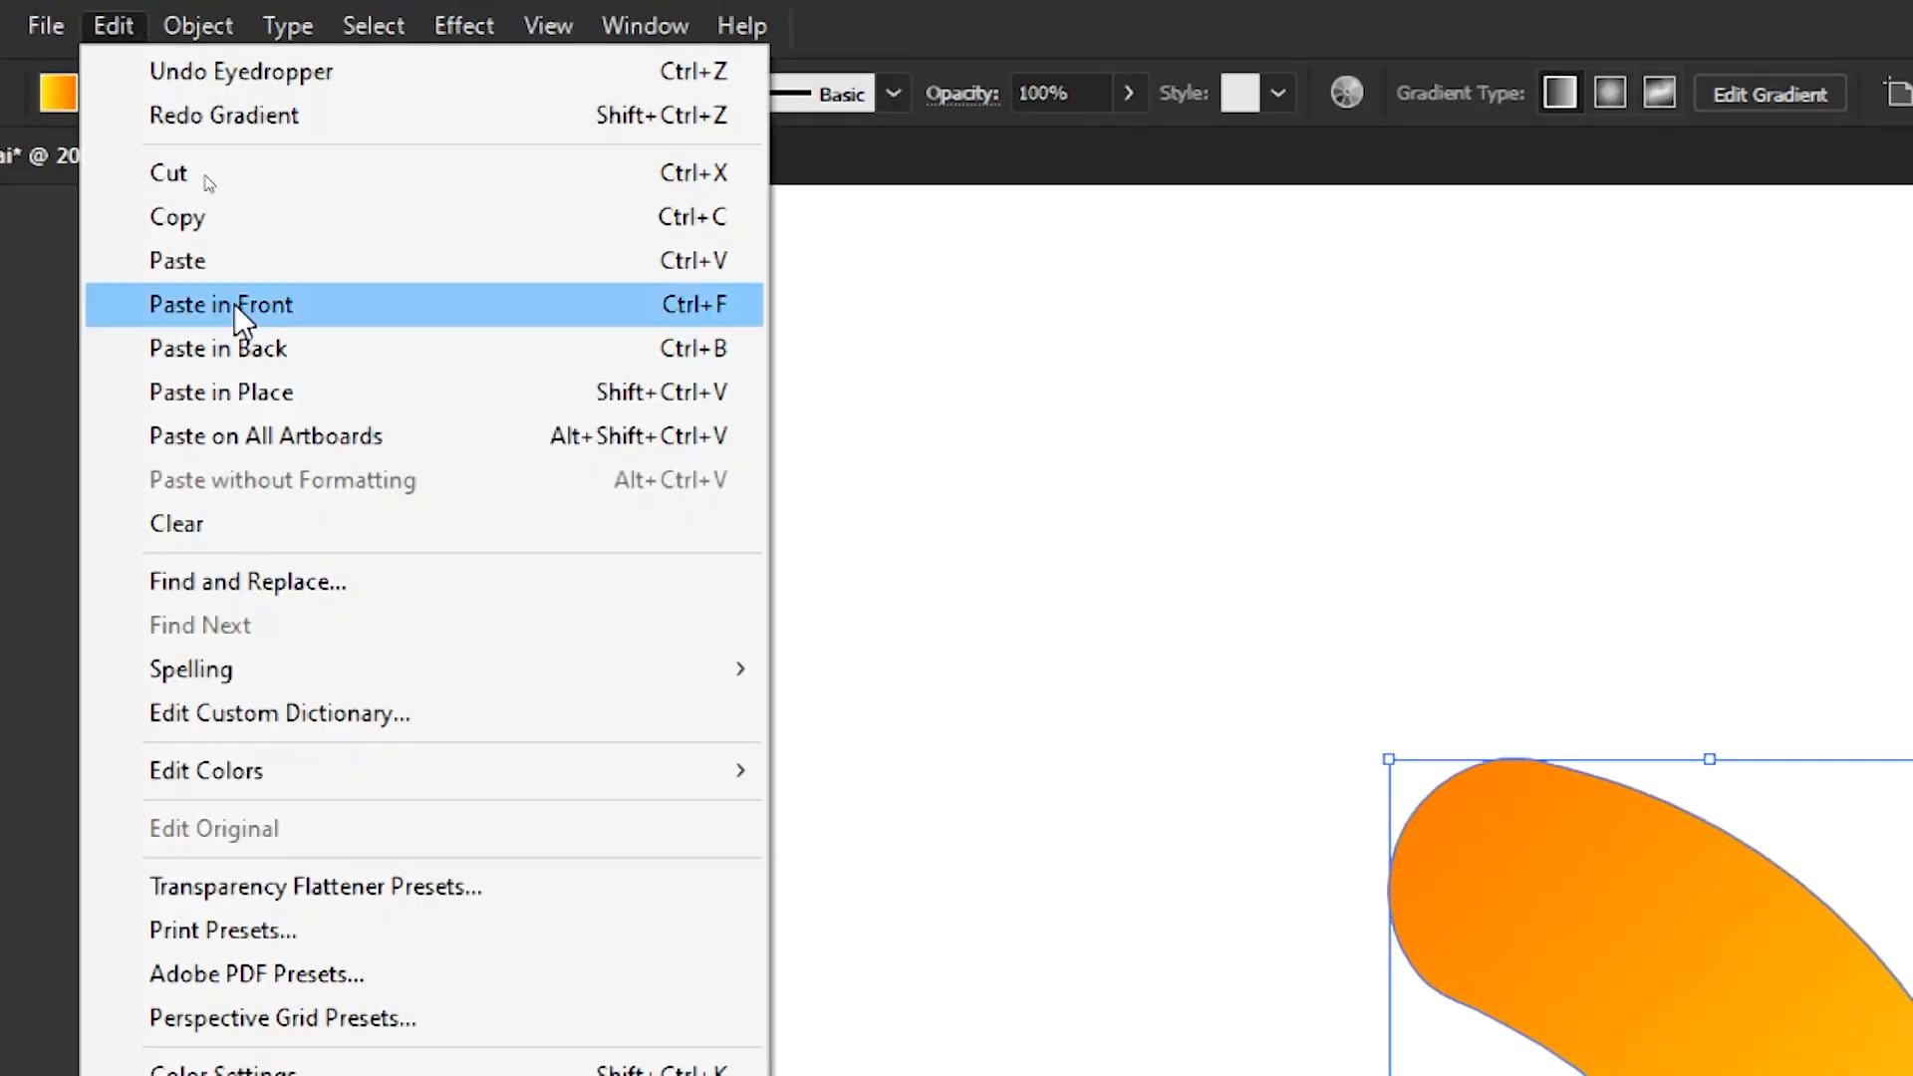
pyautogui.click(282, 220)
pyautogui.click(183, 26)
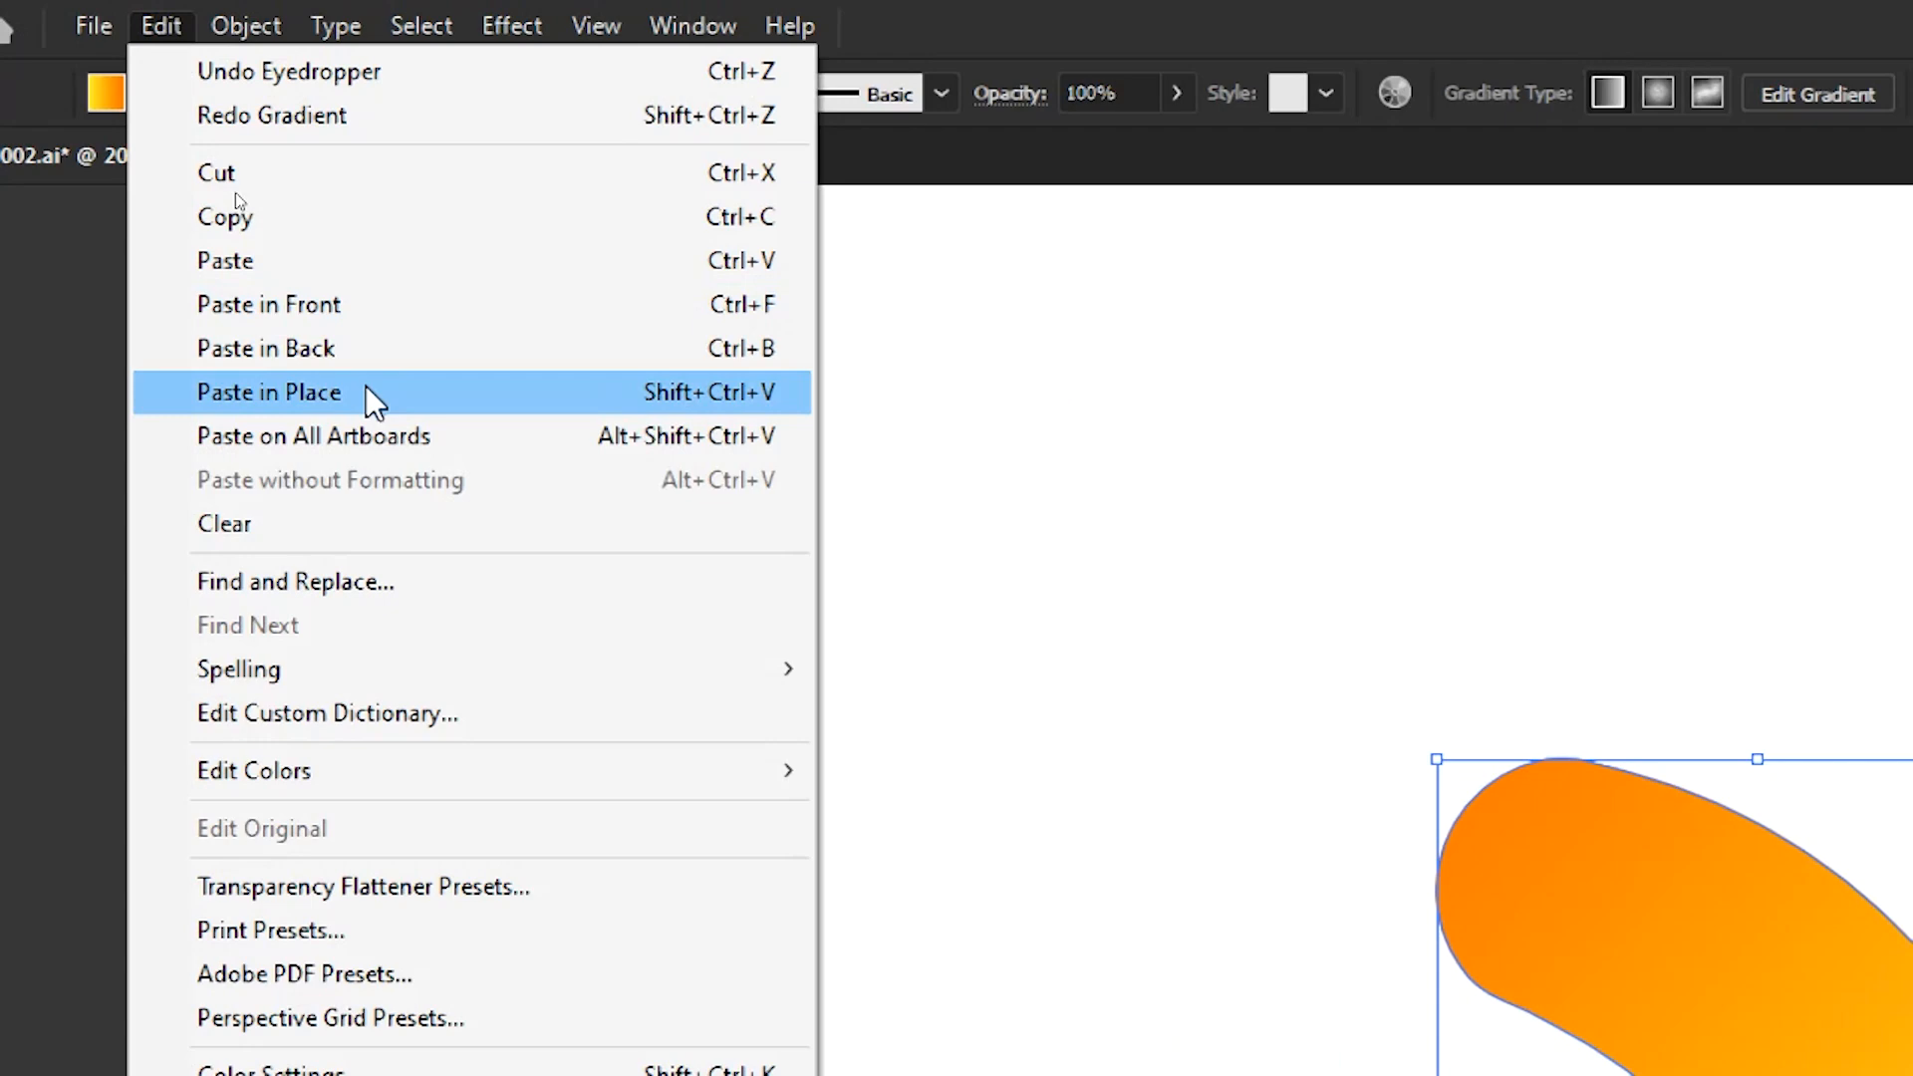
pyautogui.click(393, 307)
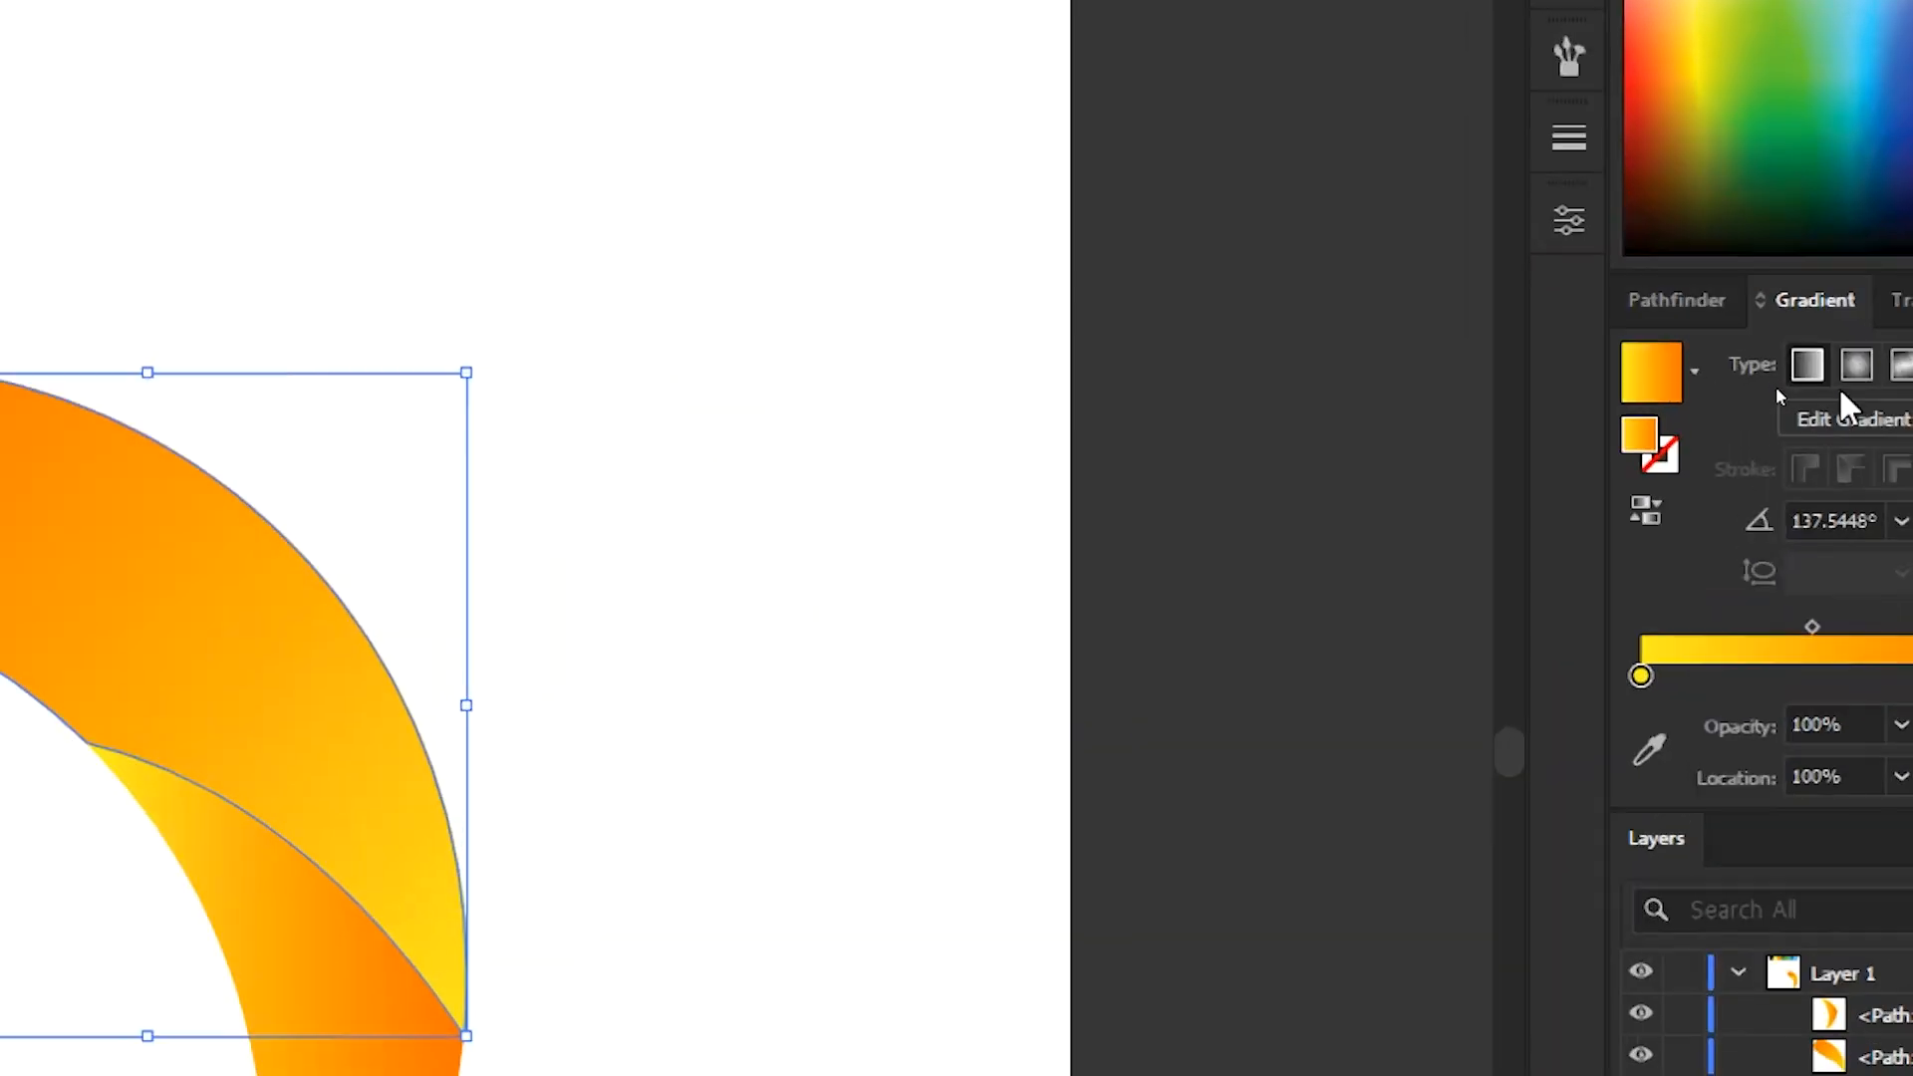
# Fill the duplicate with the White, Black gradient, replace the black stop with a white one, and set that end stop's opacity to 0%.
pyautogui.click(1696, 377)
pyautogui.click(1601, 461)
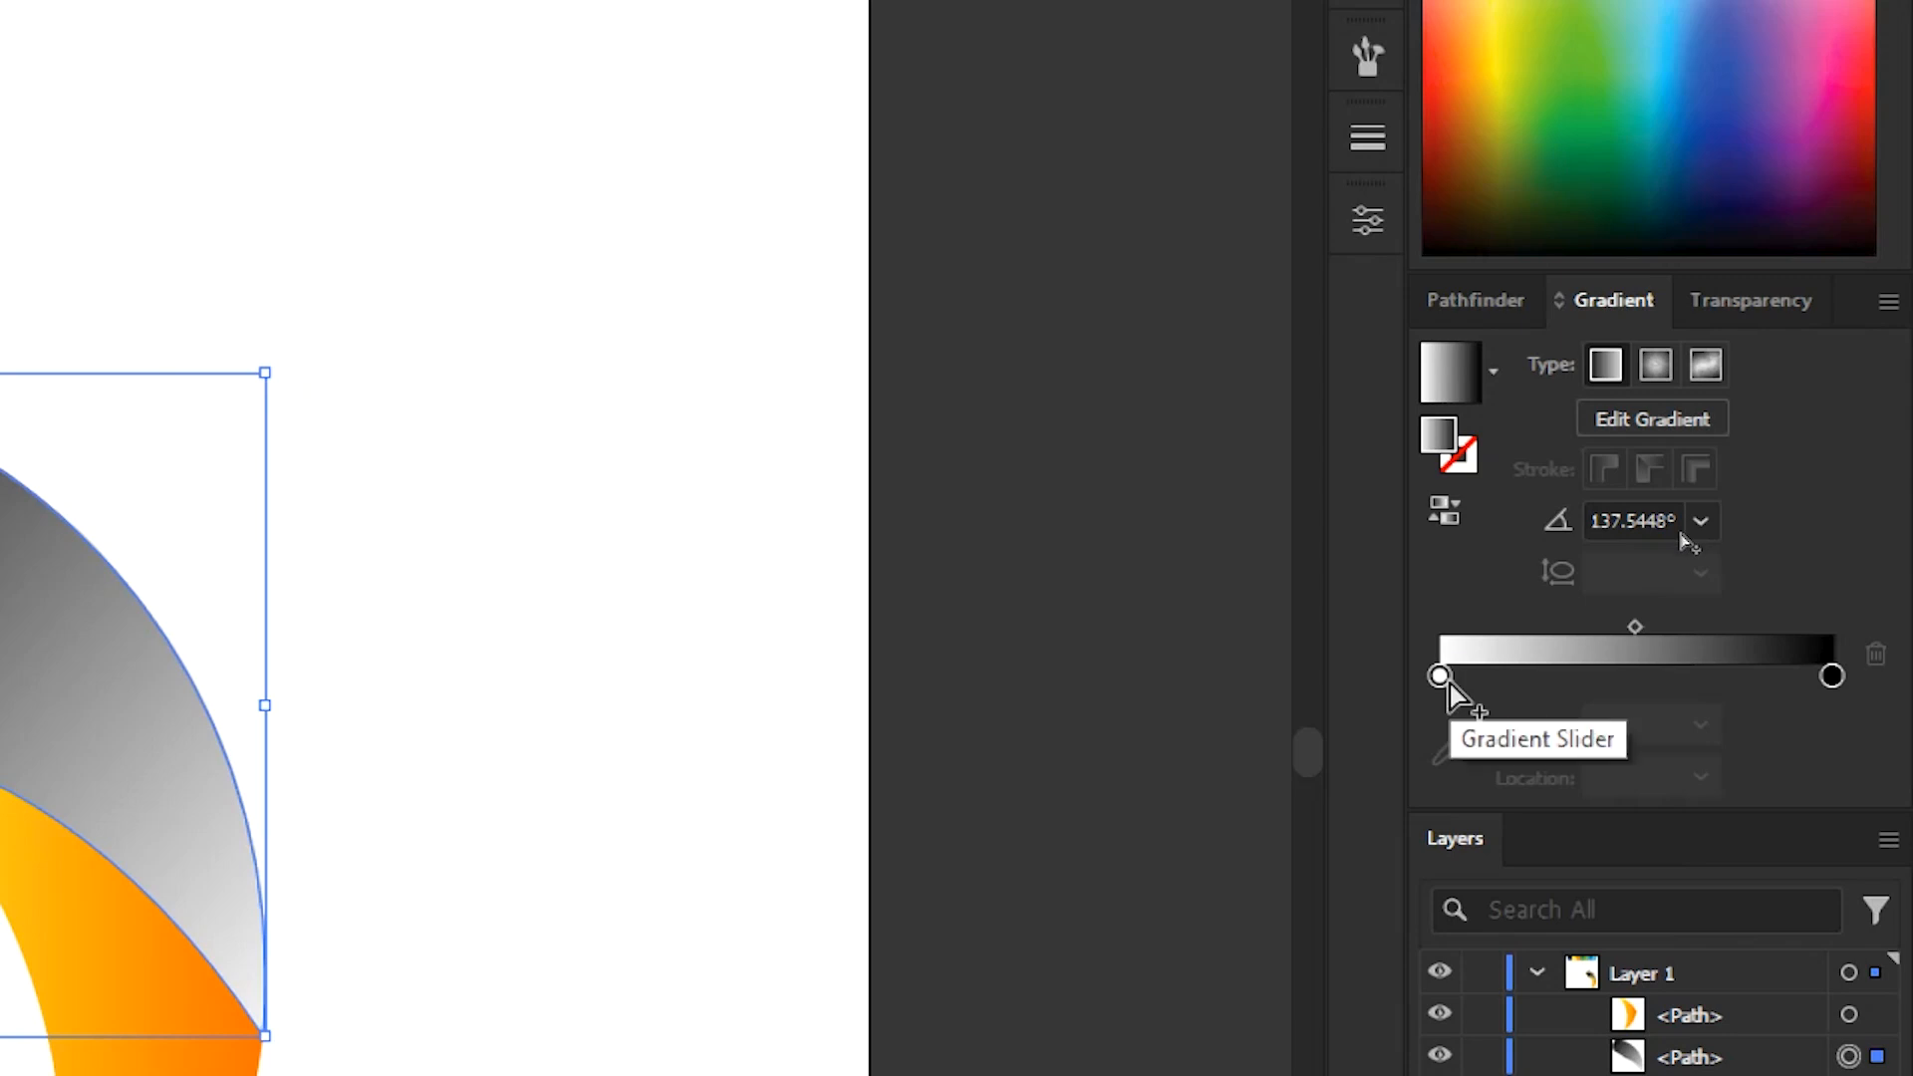
pyautogui.moveTo(1473, 683); pyautogui.dragTo(1861, 676)
pyautogui.click(1832, 676)
pyautogui.click(1876, 654)
pyautogui.click(1701, 725)
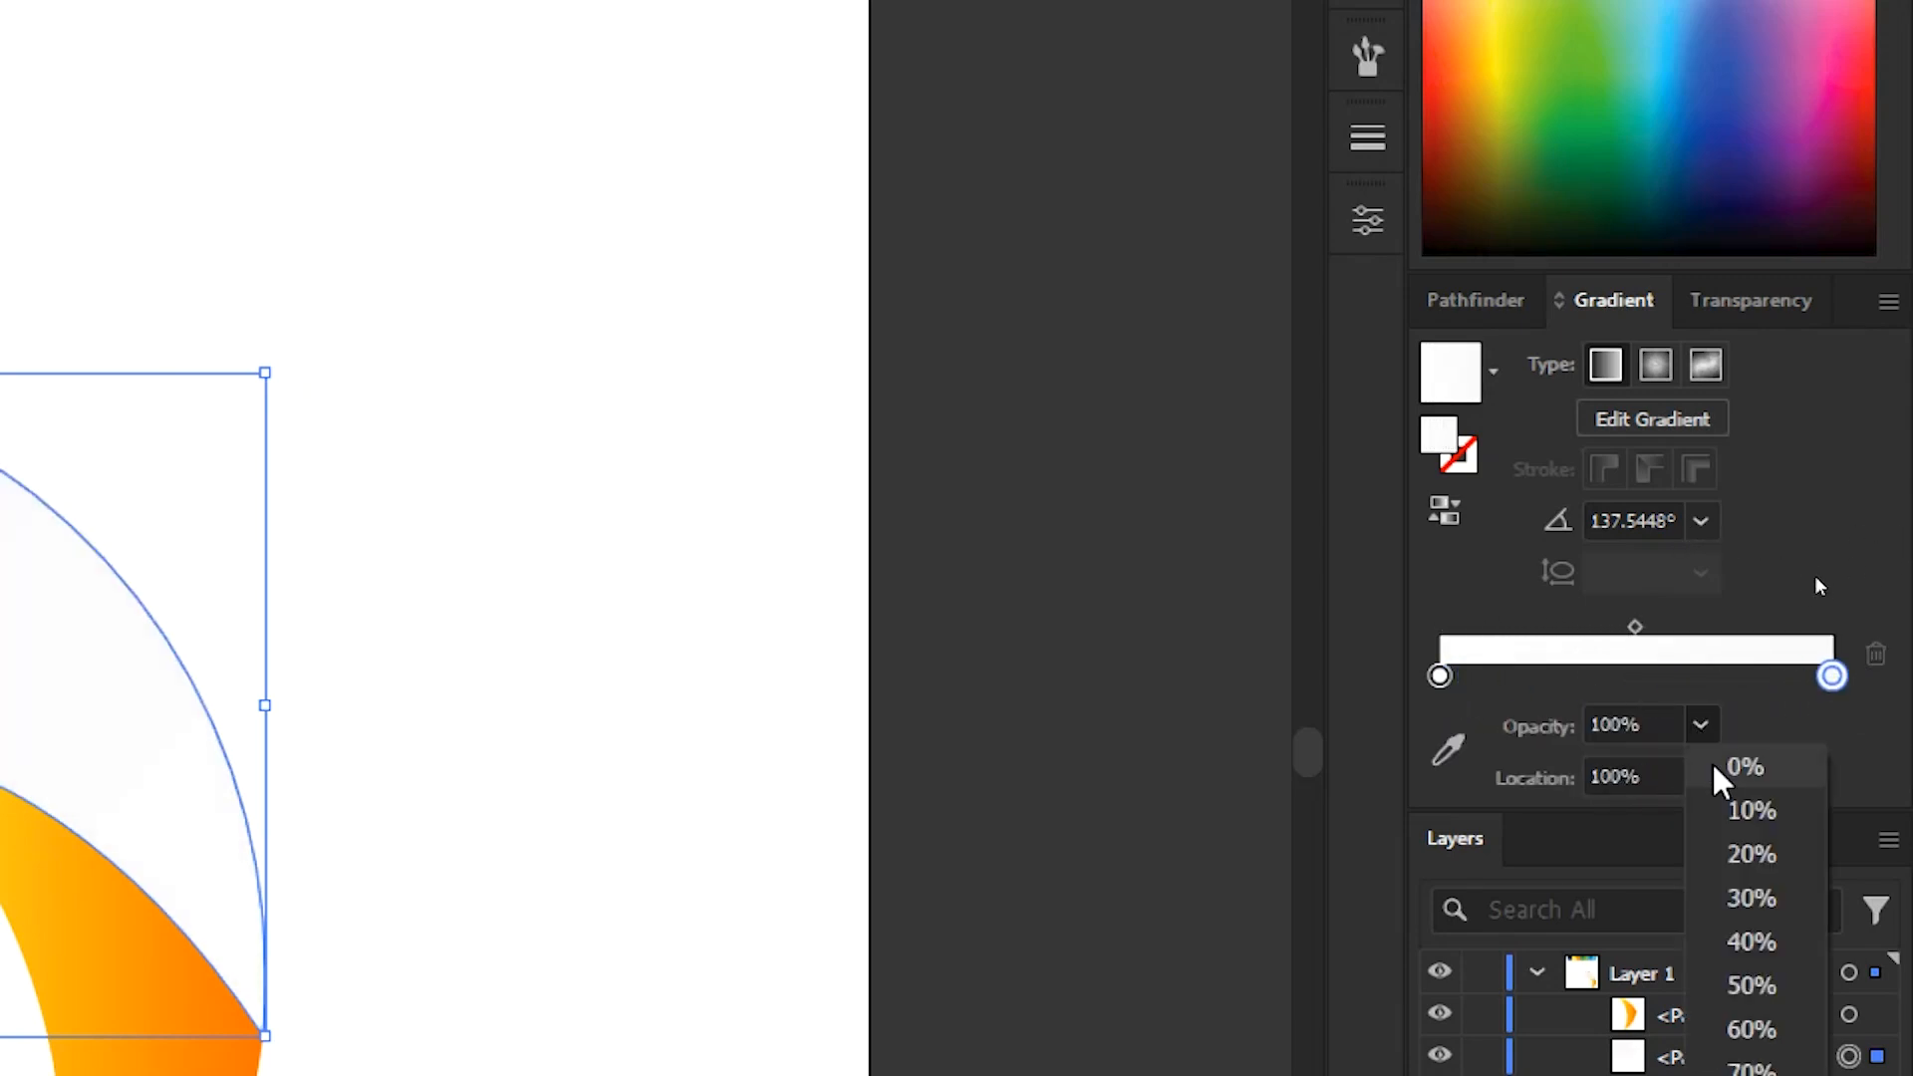
pyautogui.click(1754, 775)
# Make the duplicate's gradient radial and centre it in the rounded head, with the transparent stop at about 52% location.
pyautogui.click(1655, 366)
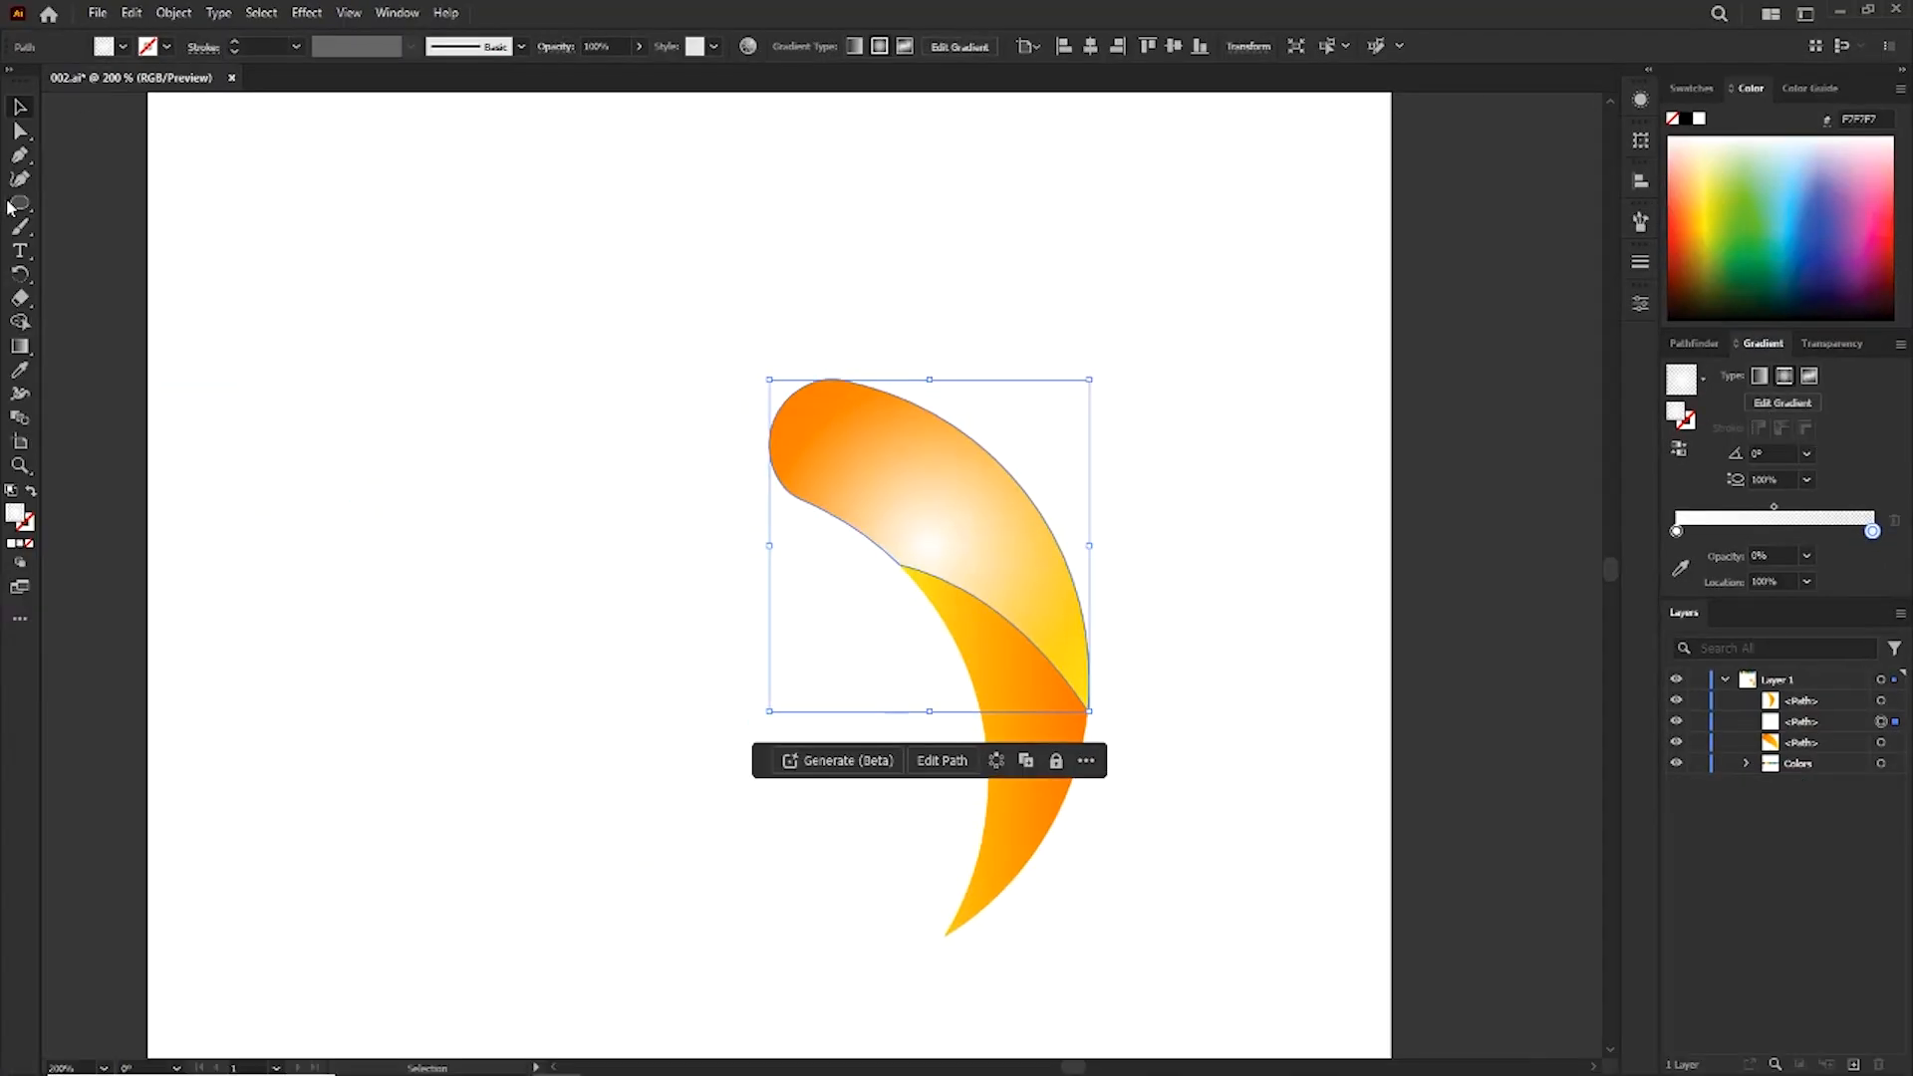
pyautogui.click(16, 349)
pyautogui.moveTo(955, 551)
pyautogui.mouseDown()
pyautogui.moveTo(884, 462)
pyautogui.moveTo(832, 446)
pyautogui.mouseUp()
pyautogui.moveTo(980, 447)
pyautogui.mouseDown()
pyautogui.moveTo(862, 449)
pyautogui.moveTo(922, 473)
pyautogui.mouseUp()
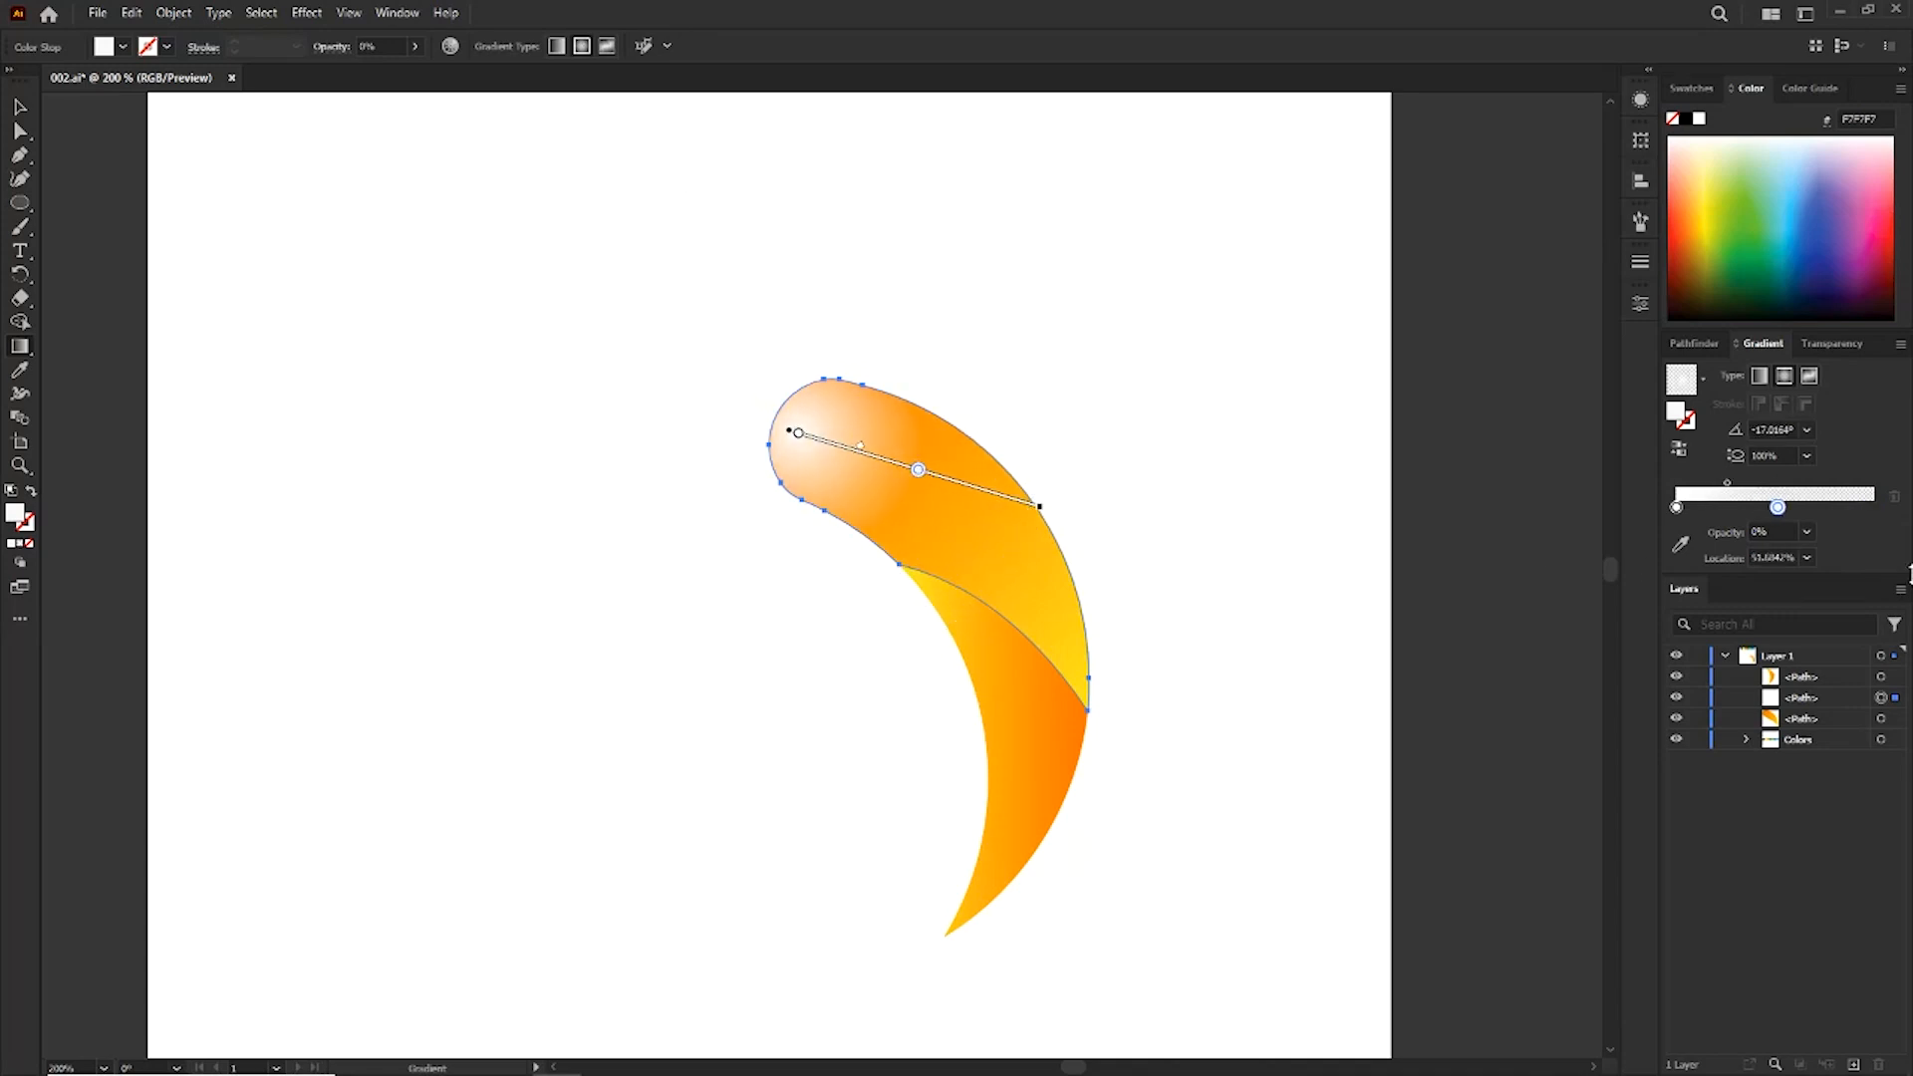
# Set the highlight duplicate's blend mode to Lighten and its opacity to 42%.
pyautogui.click(1847, 345)
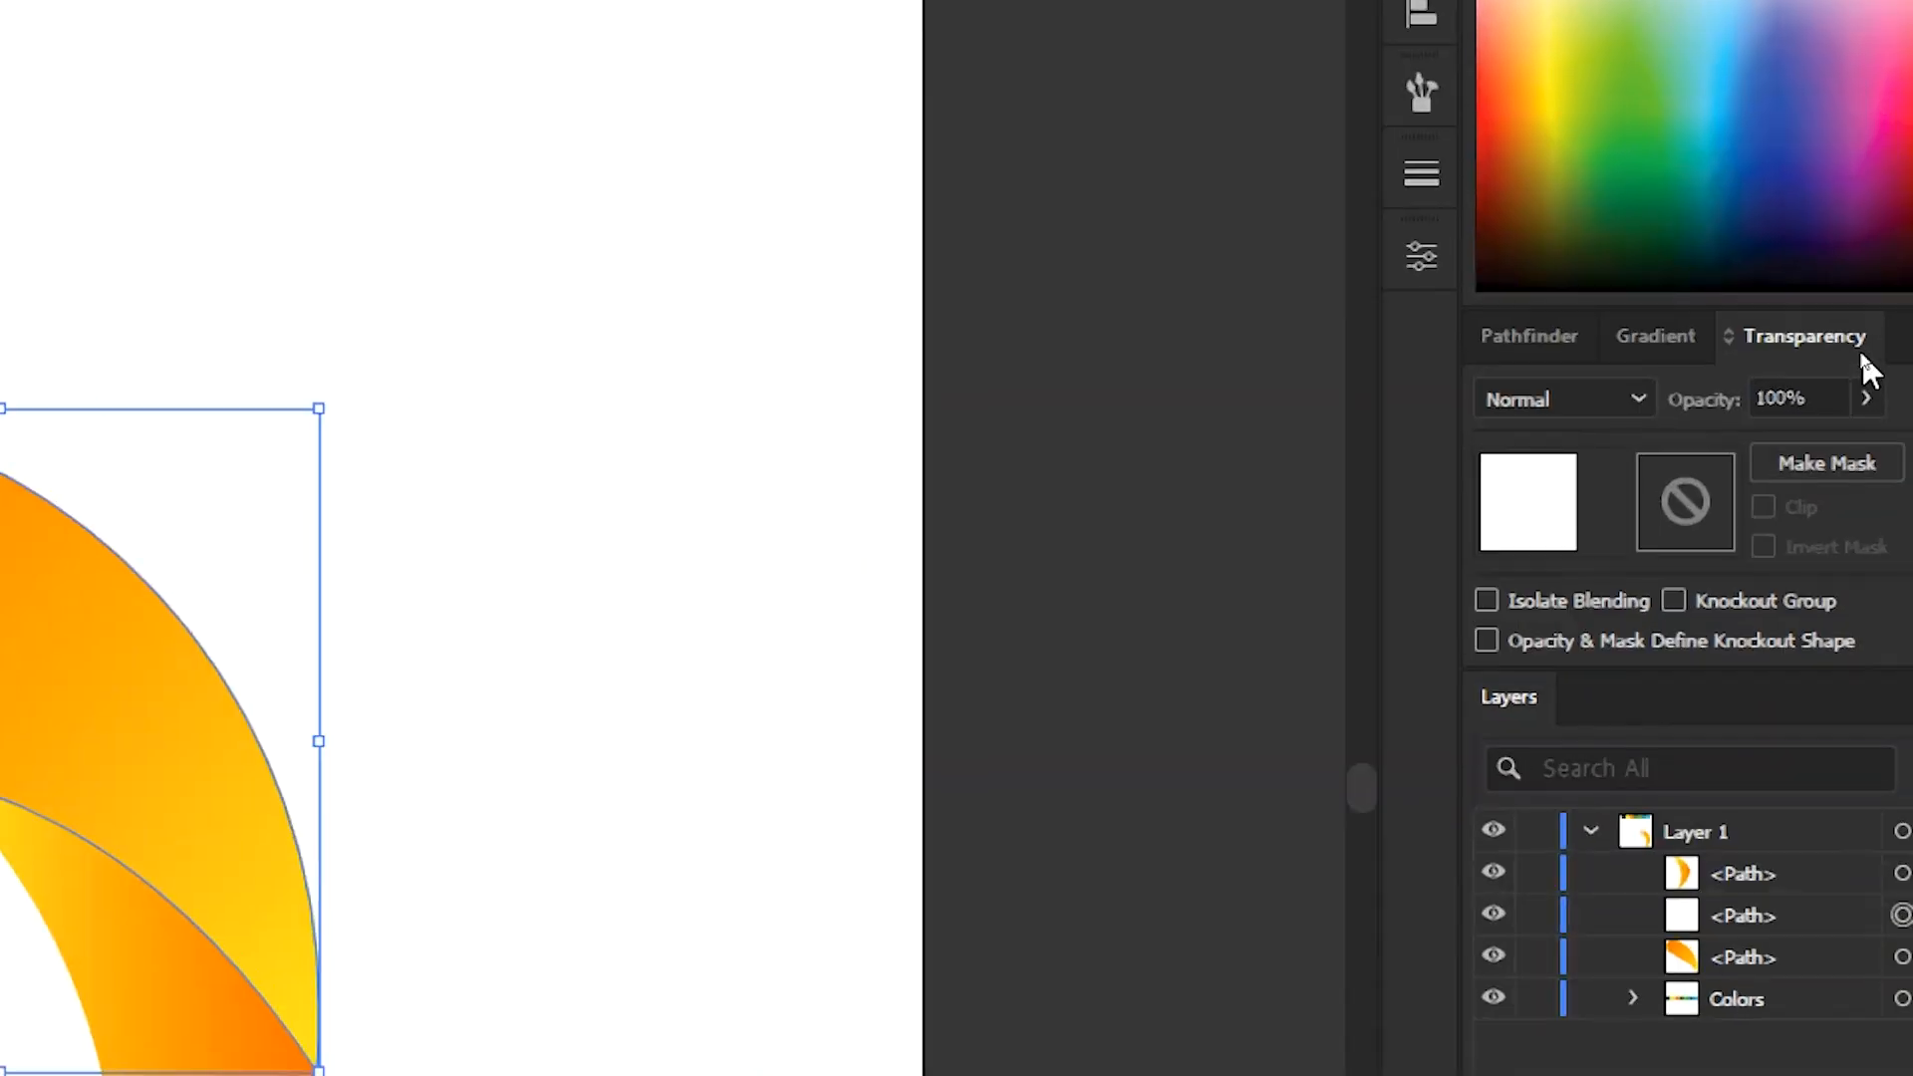
pyautogui.click(1744, 375)
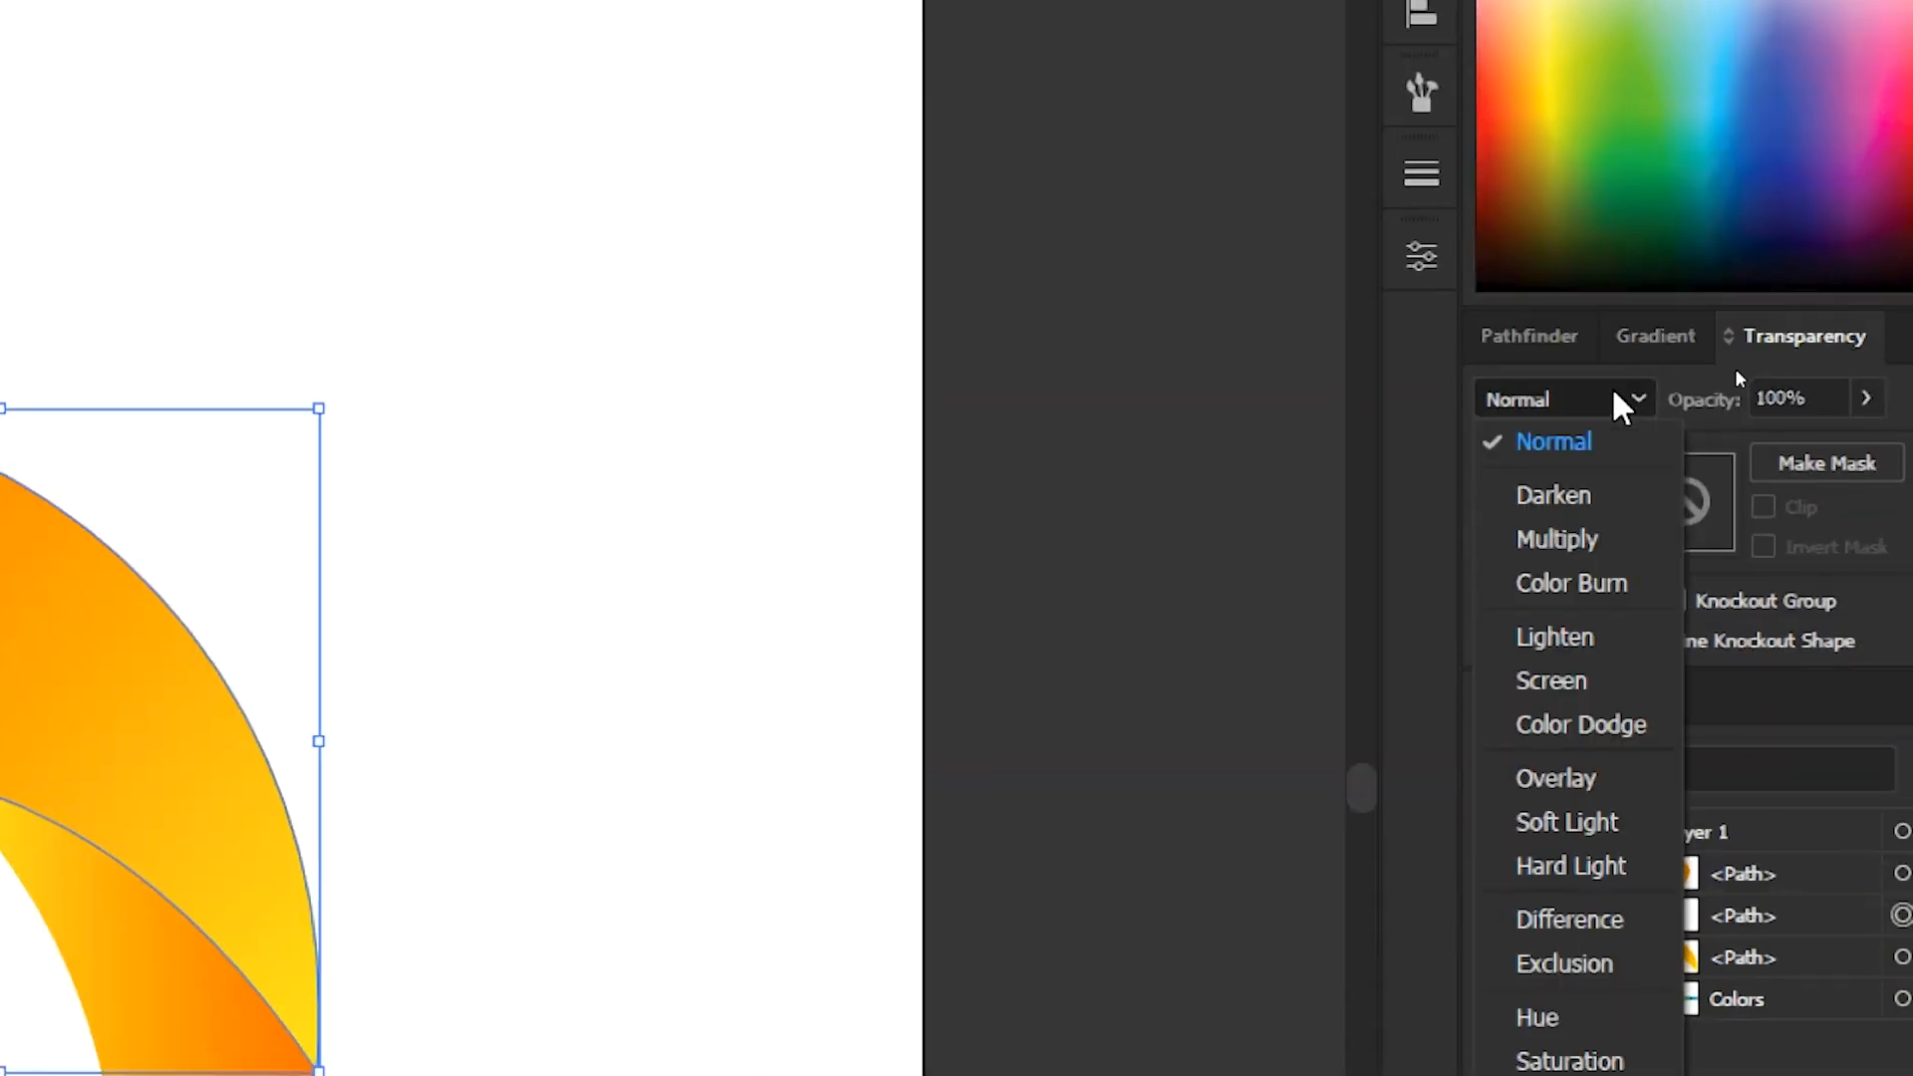
pyautogui.click(1631, 641)
pyautogui.click(1862, 398)
pyautogui.moveTo(1853, 445); pyautogui.dragTo(1770, 445)
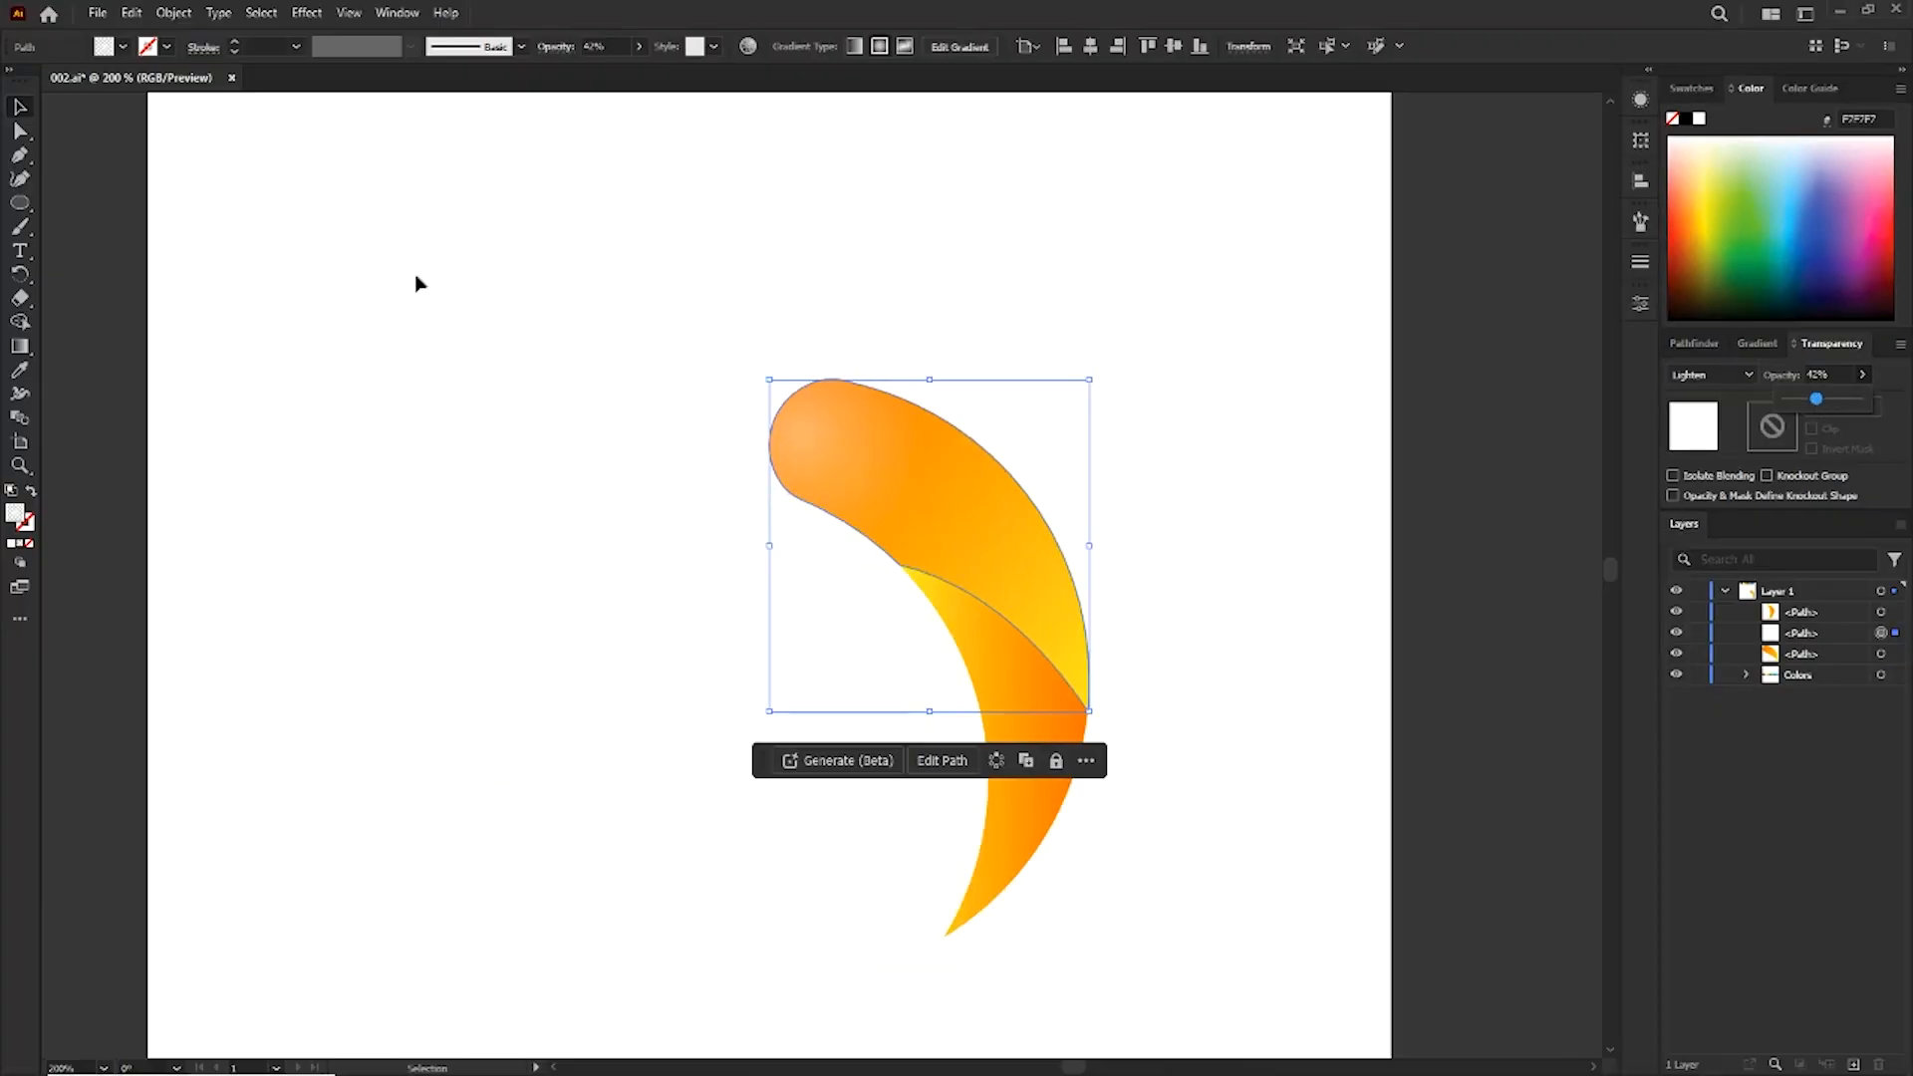
# Shift the highlight's radial gradient slightly up and right within the rounded head.
pyautogui.click(17, 351)
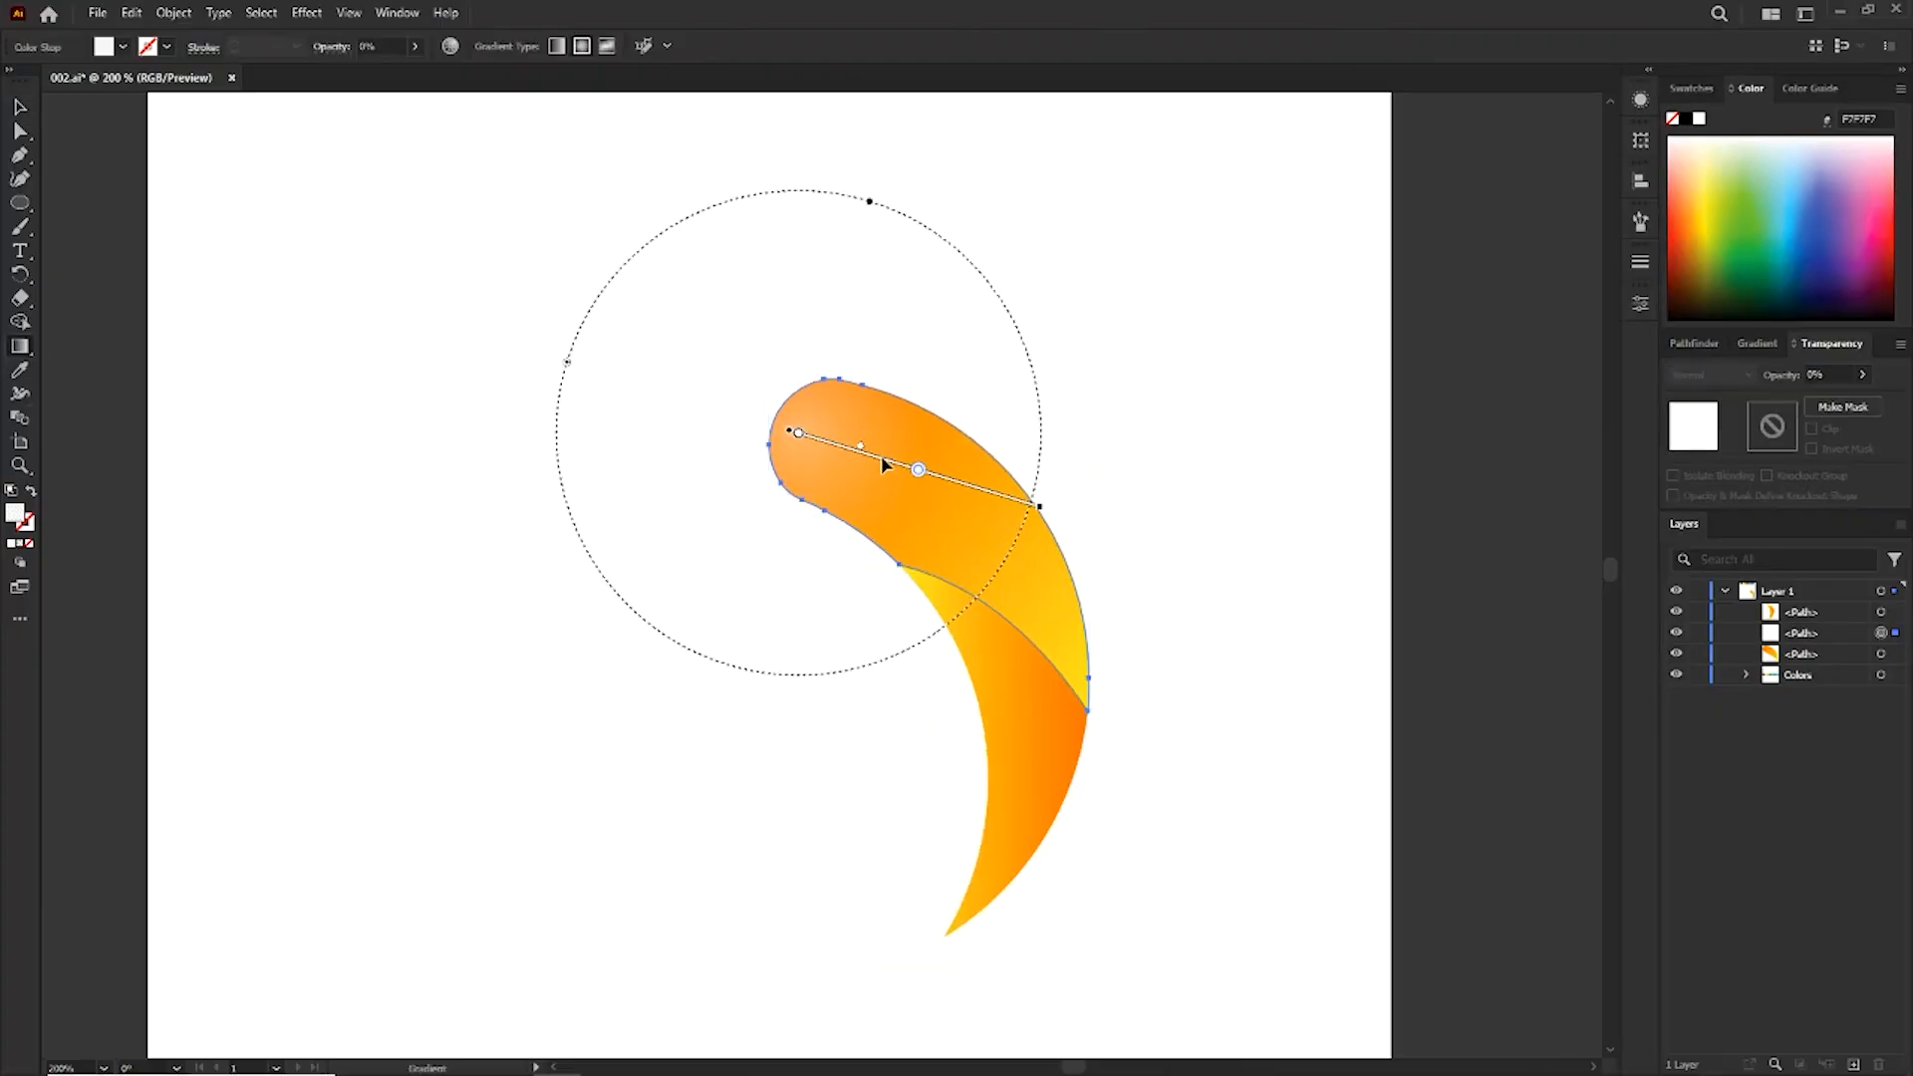
pyautogui.moveTo(881, 456); pyautogui.dragTo(893, 441)
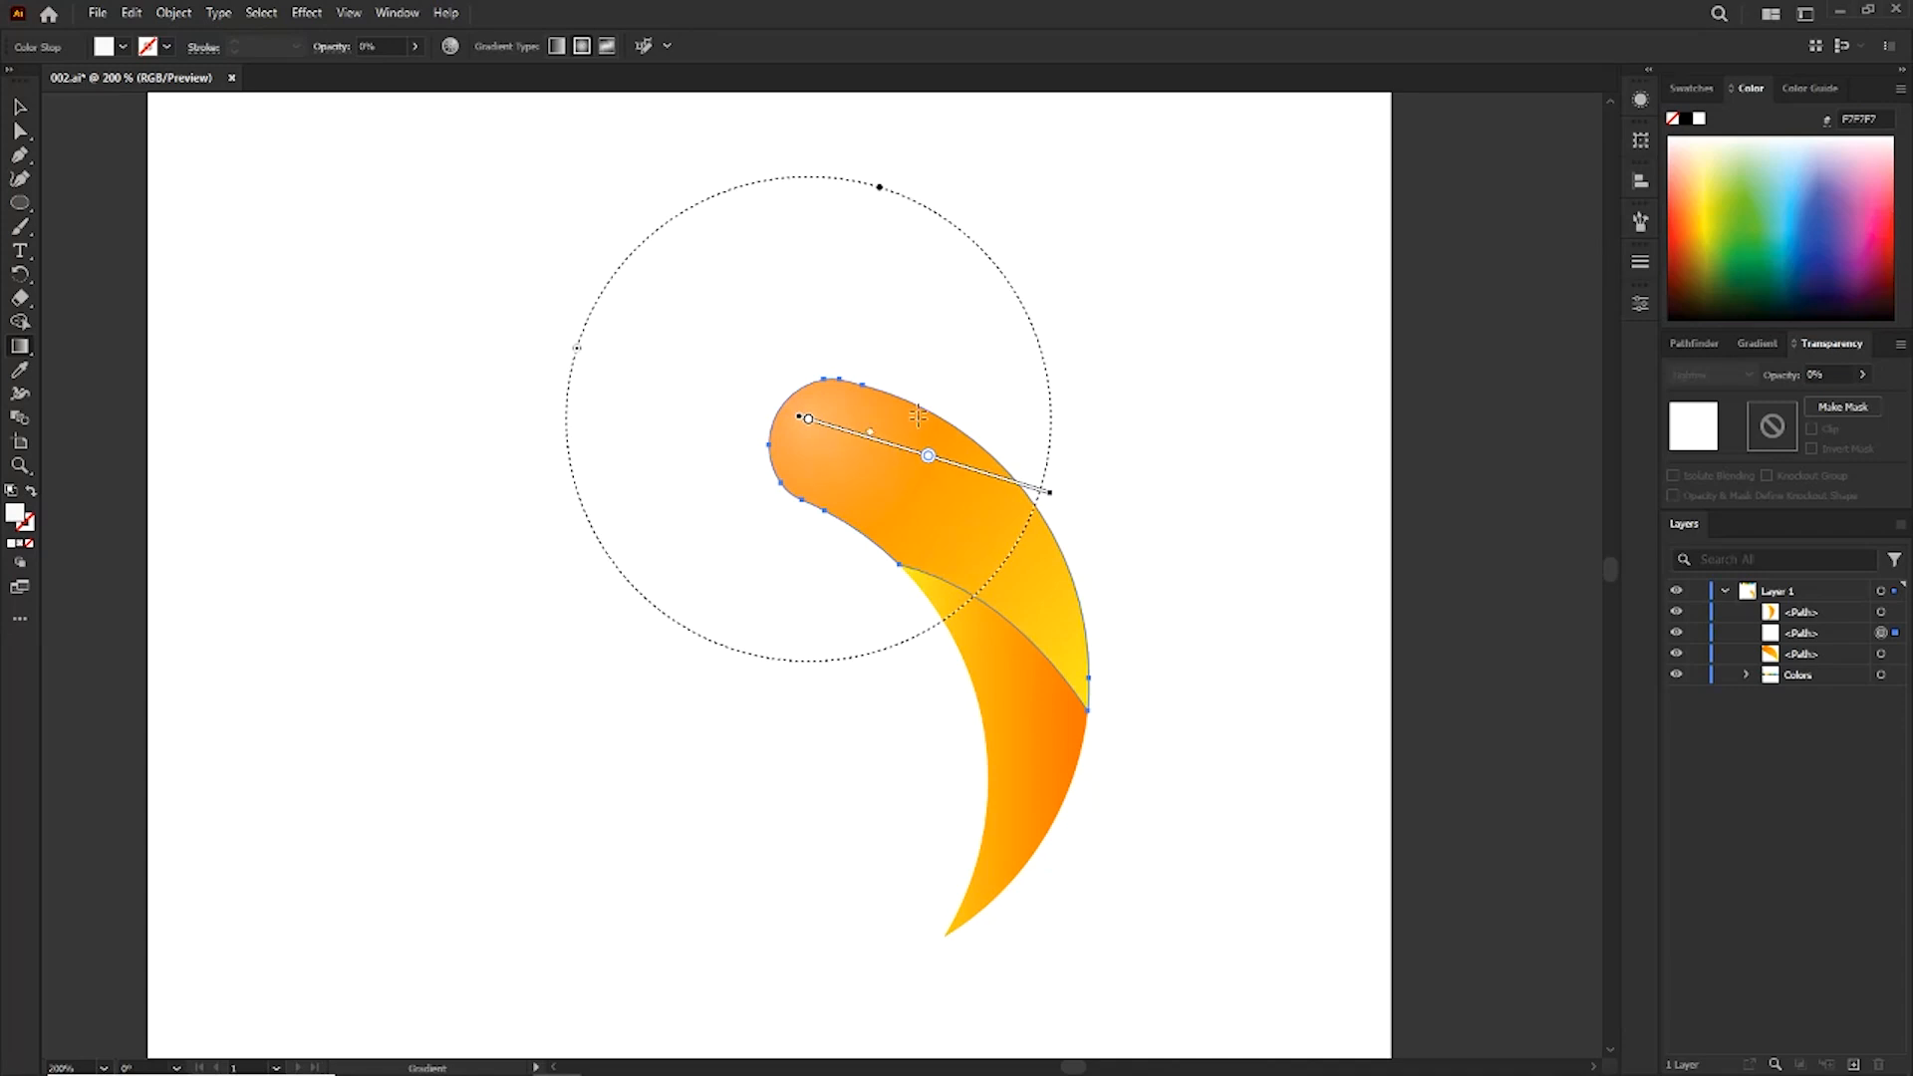
pyautogui.click(14, 100)
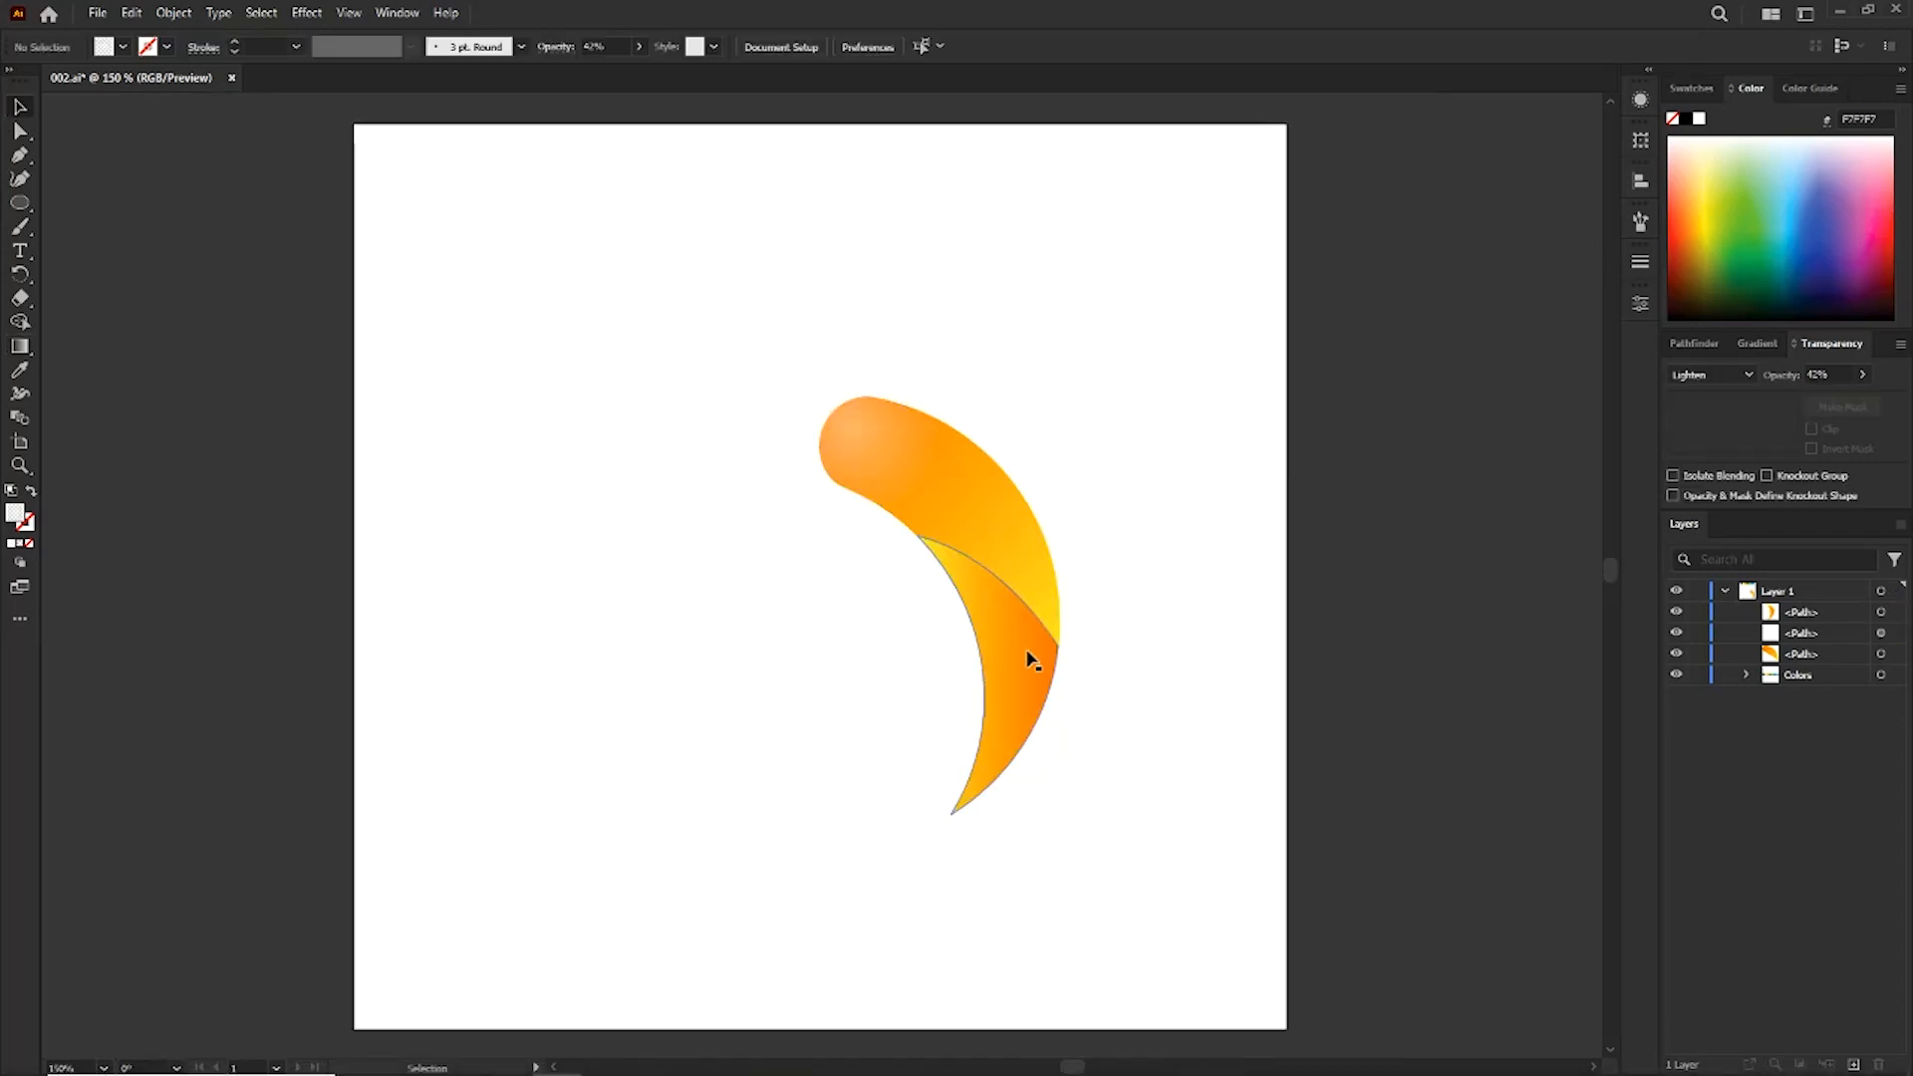
# Try a diagonal gradient on the lower tail piece from yellow at the top to orange at the tip, with its midpoint closer to yellow.
pyautogui.click(17, 352)
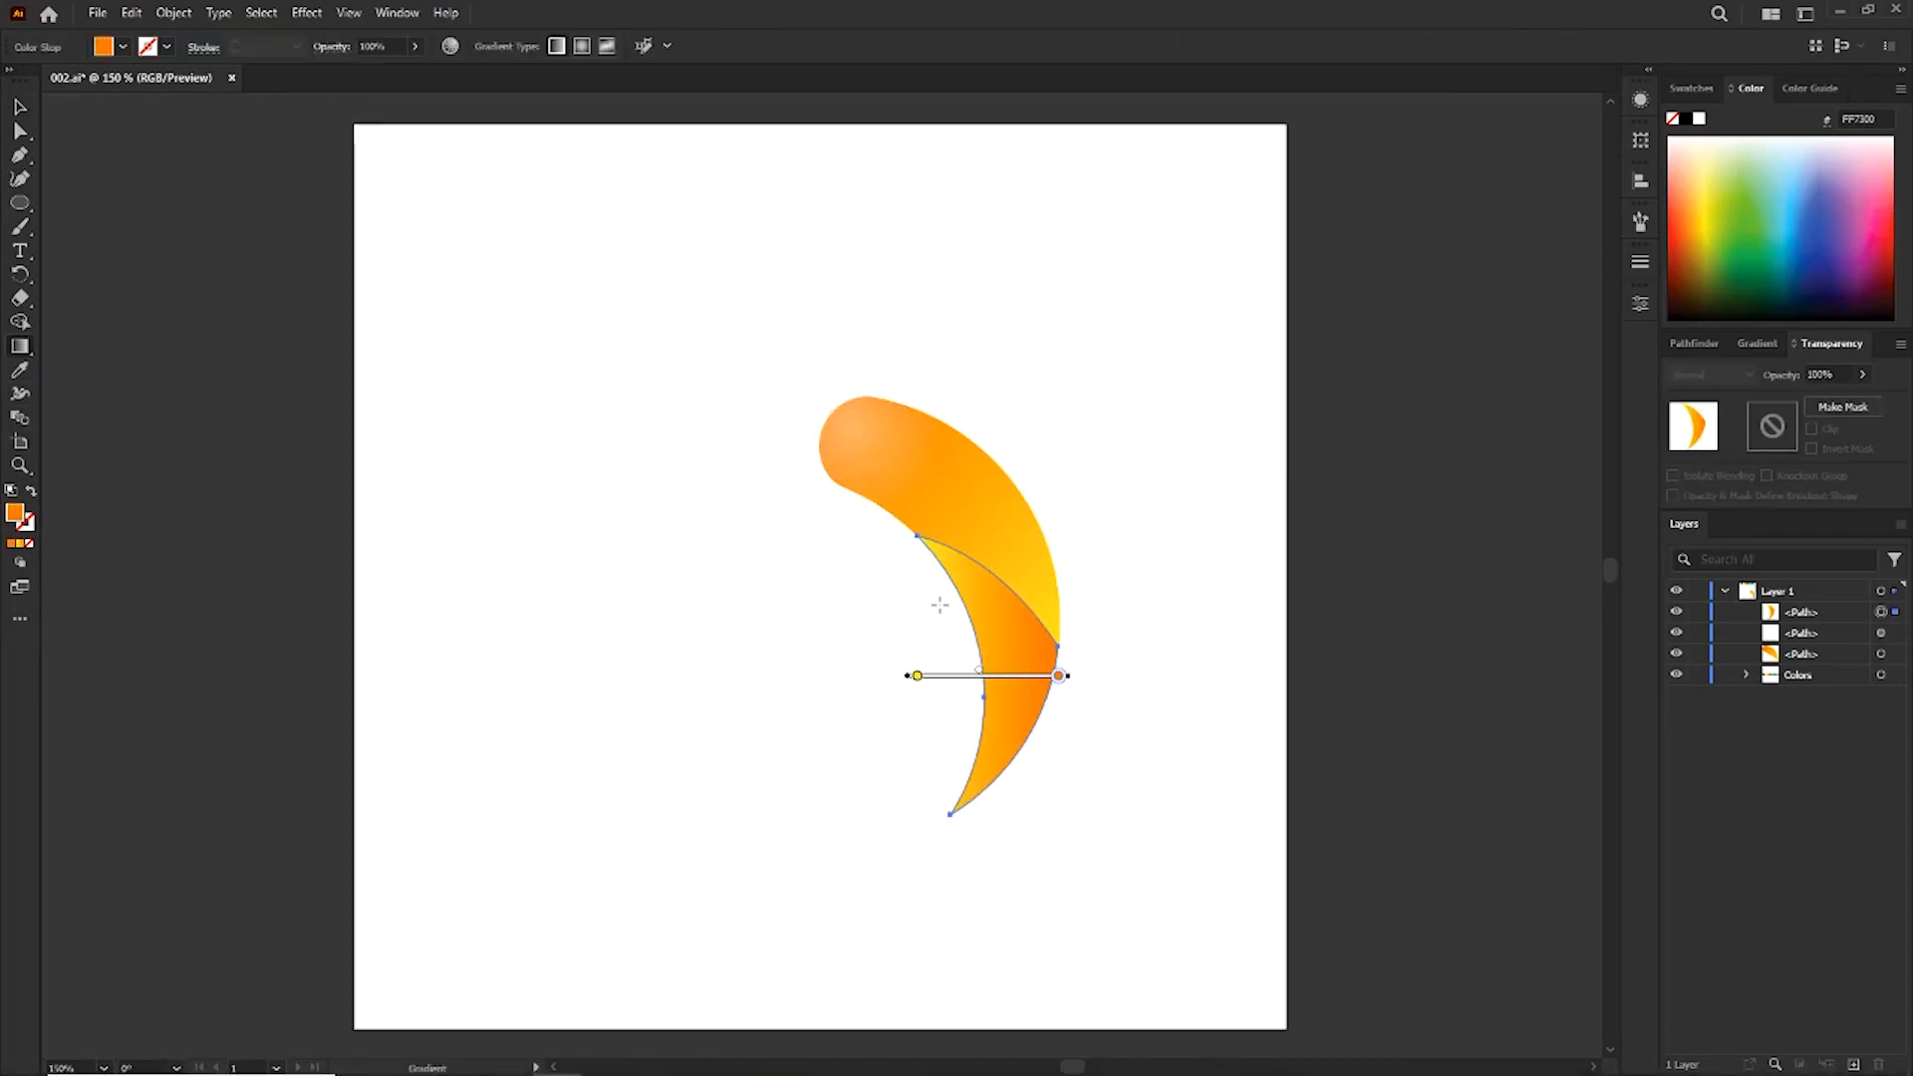
pyautogui.moveTo(923, 606)
pyautogui.mouseDown()
pyautogui.moveTo(1060, 846)
pyautogui.moveTo(1057, 817)
pyautogui.moveTo(1073, 833)
pyautogui.mouseUp()
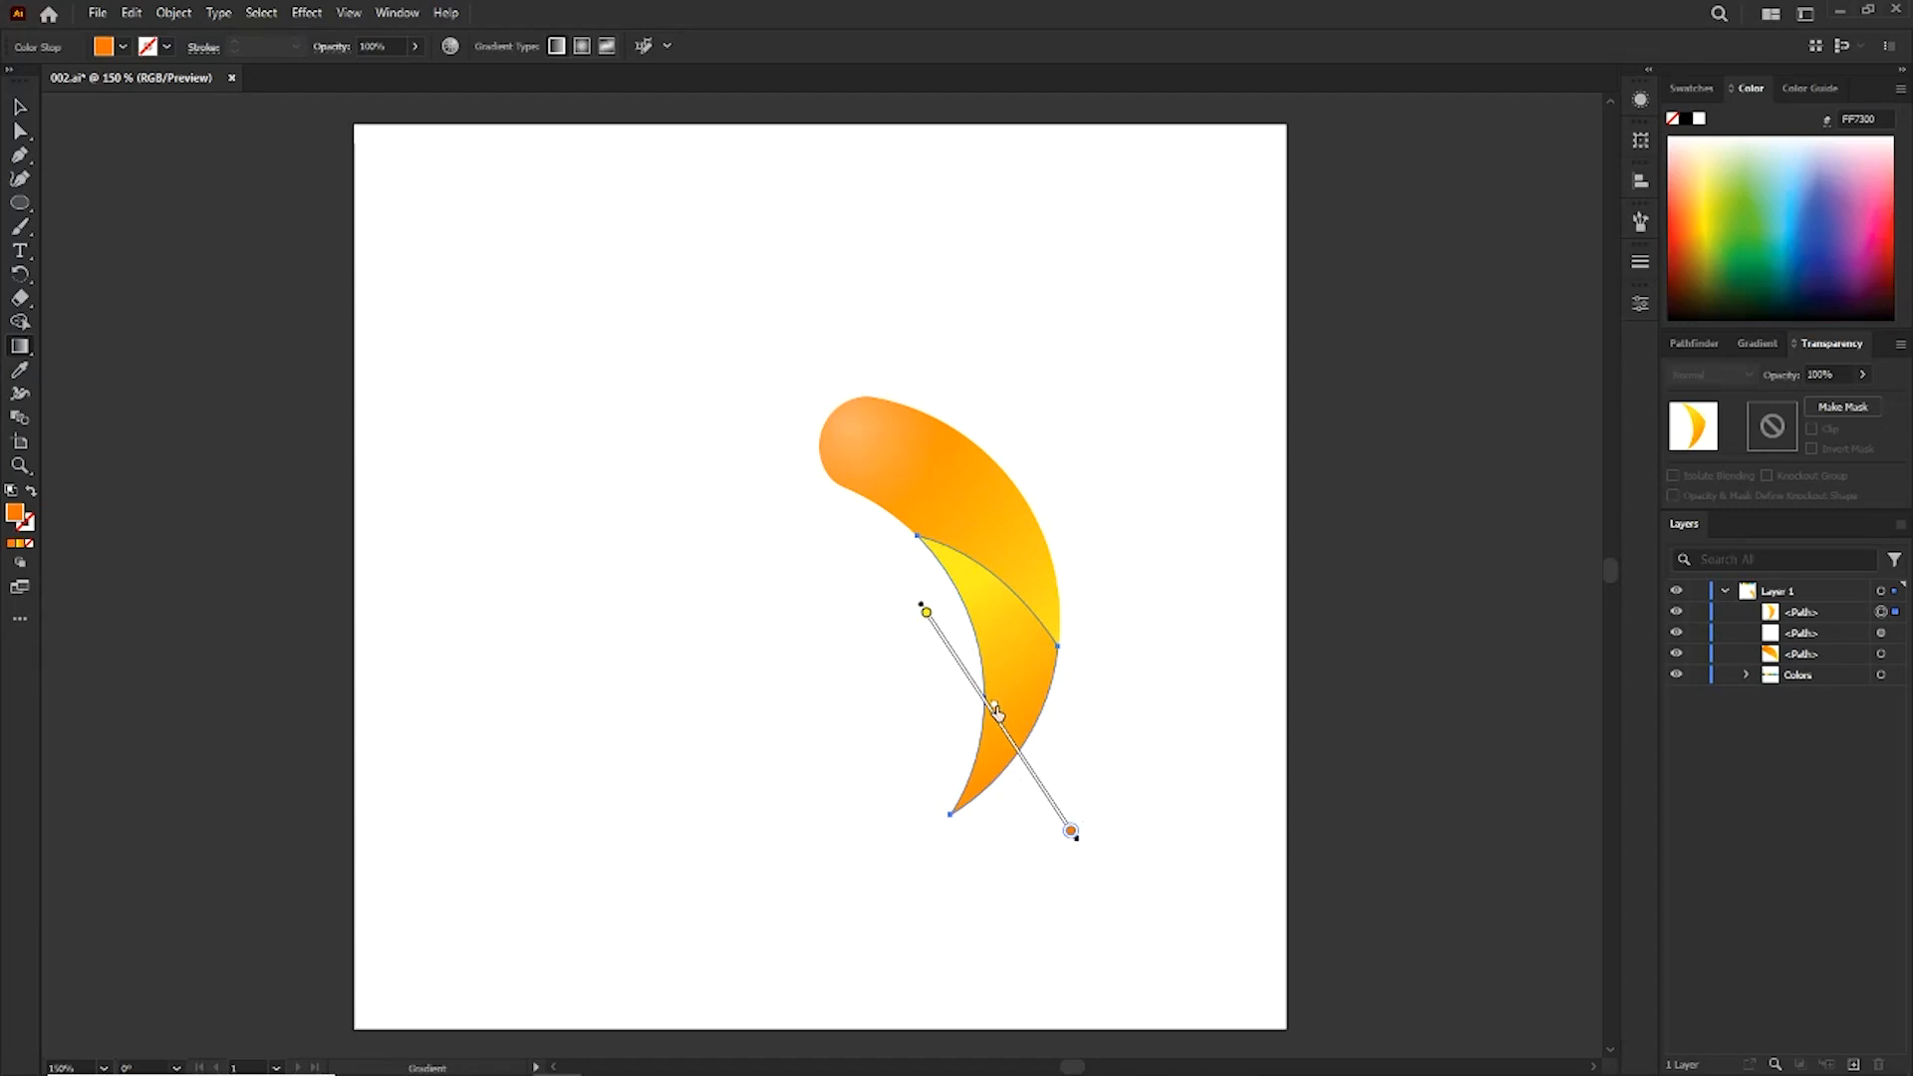
pyautogui.moveTo(995, 708); pyautogui.dragTo(975, 670)
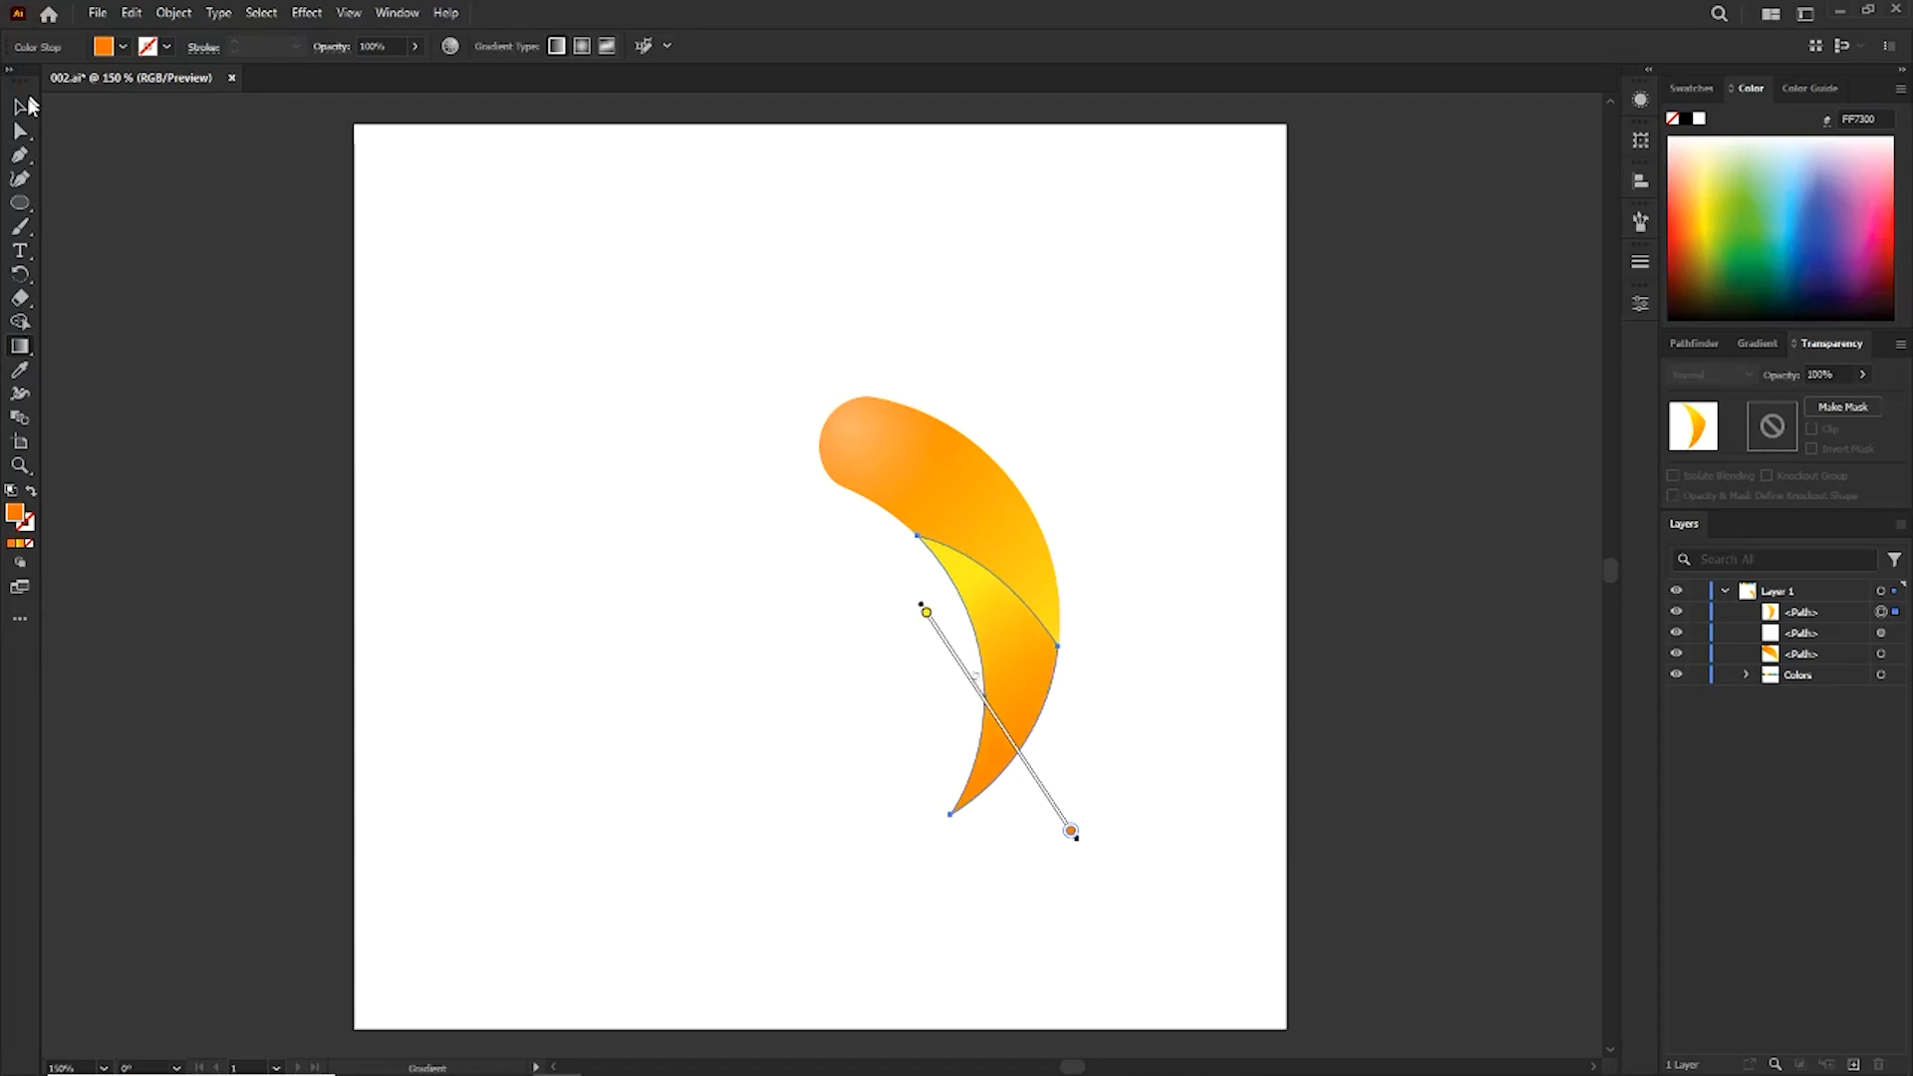
pyautogui.click(27, 103)
pyautogui.click(581, 544)
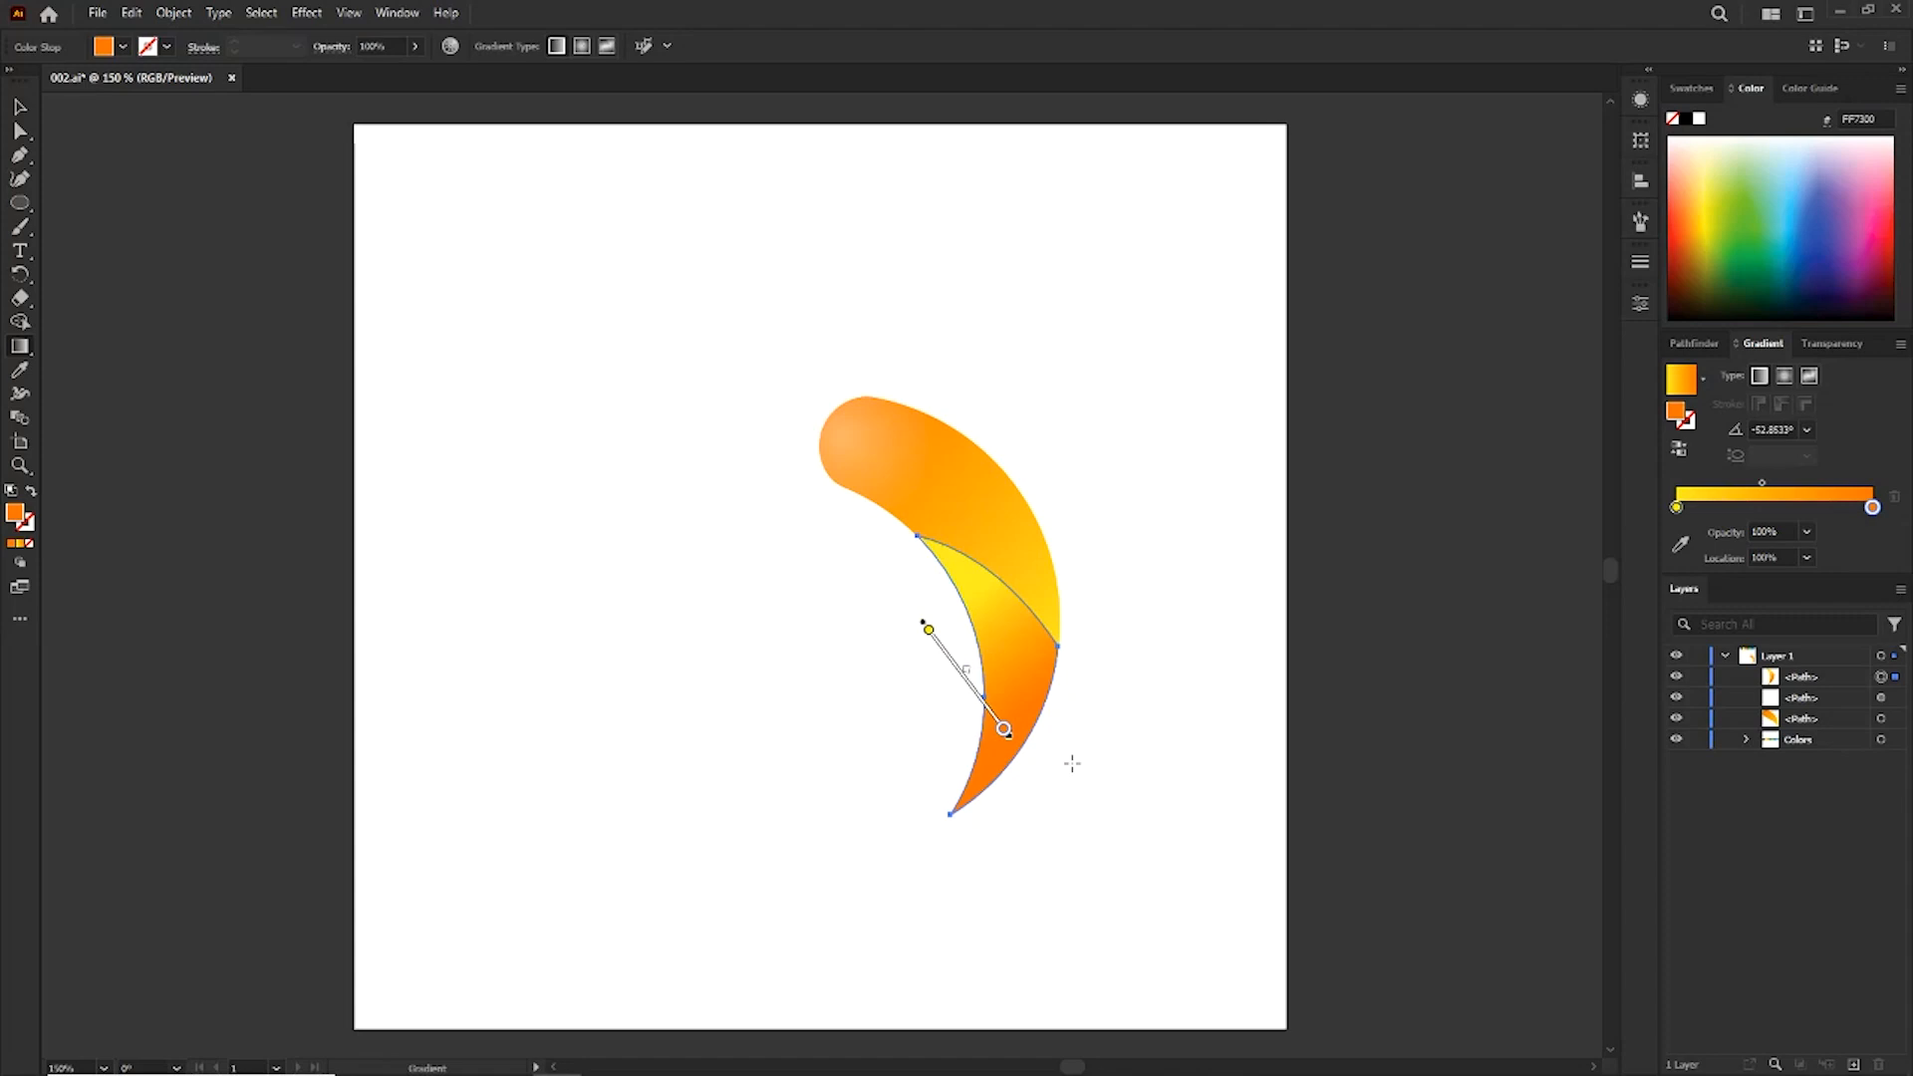
# Redraw the lower tail piece's gradient at about 132°, running from yellow at the lower right to orange at the upper left.
pyautogui.moveTo(1069, 776)
pyautogui.mouseDown()
pyautogui.moveTo(1005, 651)
pyautogui.moveTo(902, 563)
pyautogui.moveTo(803, 517)
pyautogui.moveTo(877, 564)
pyautogui.mouseUp()
pyautogui.press('v')
pyautogui.click(1228, 705)
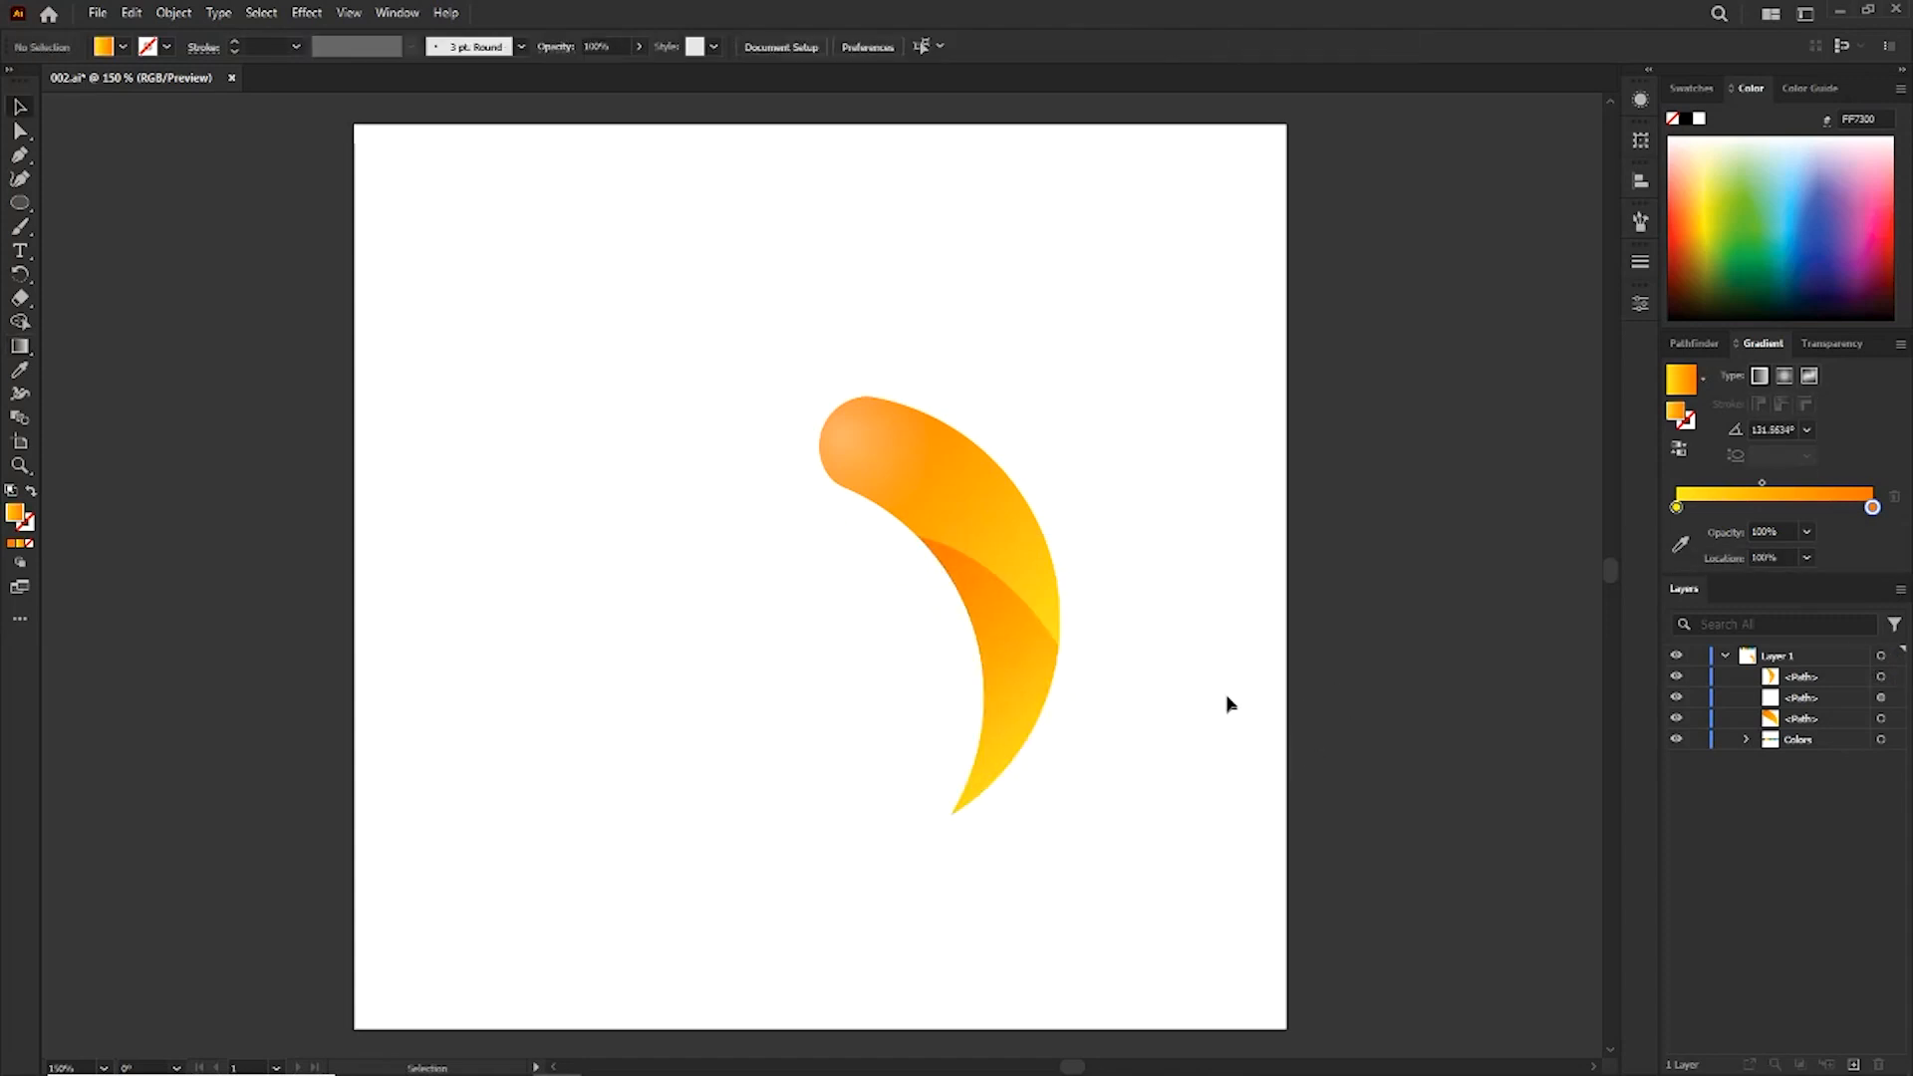
# Select all the crescent's pieces, including the highlight, and group them.
pyautogui.moveTo(743, 350); pyautogui.dragTo(1164, 772)
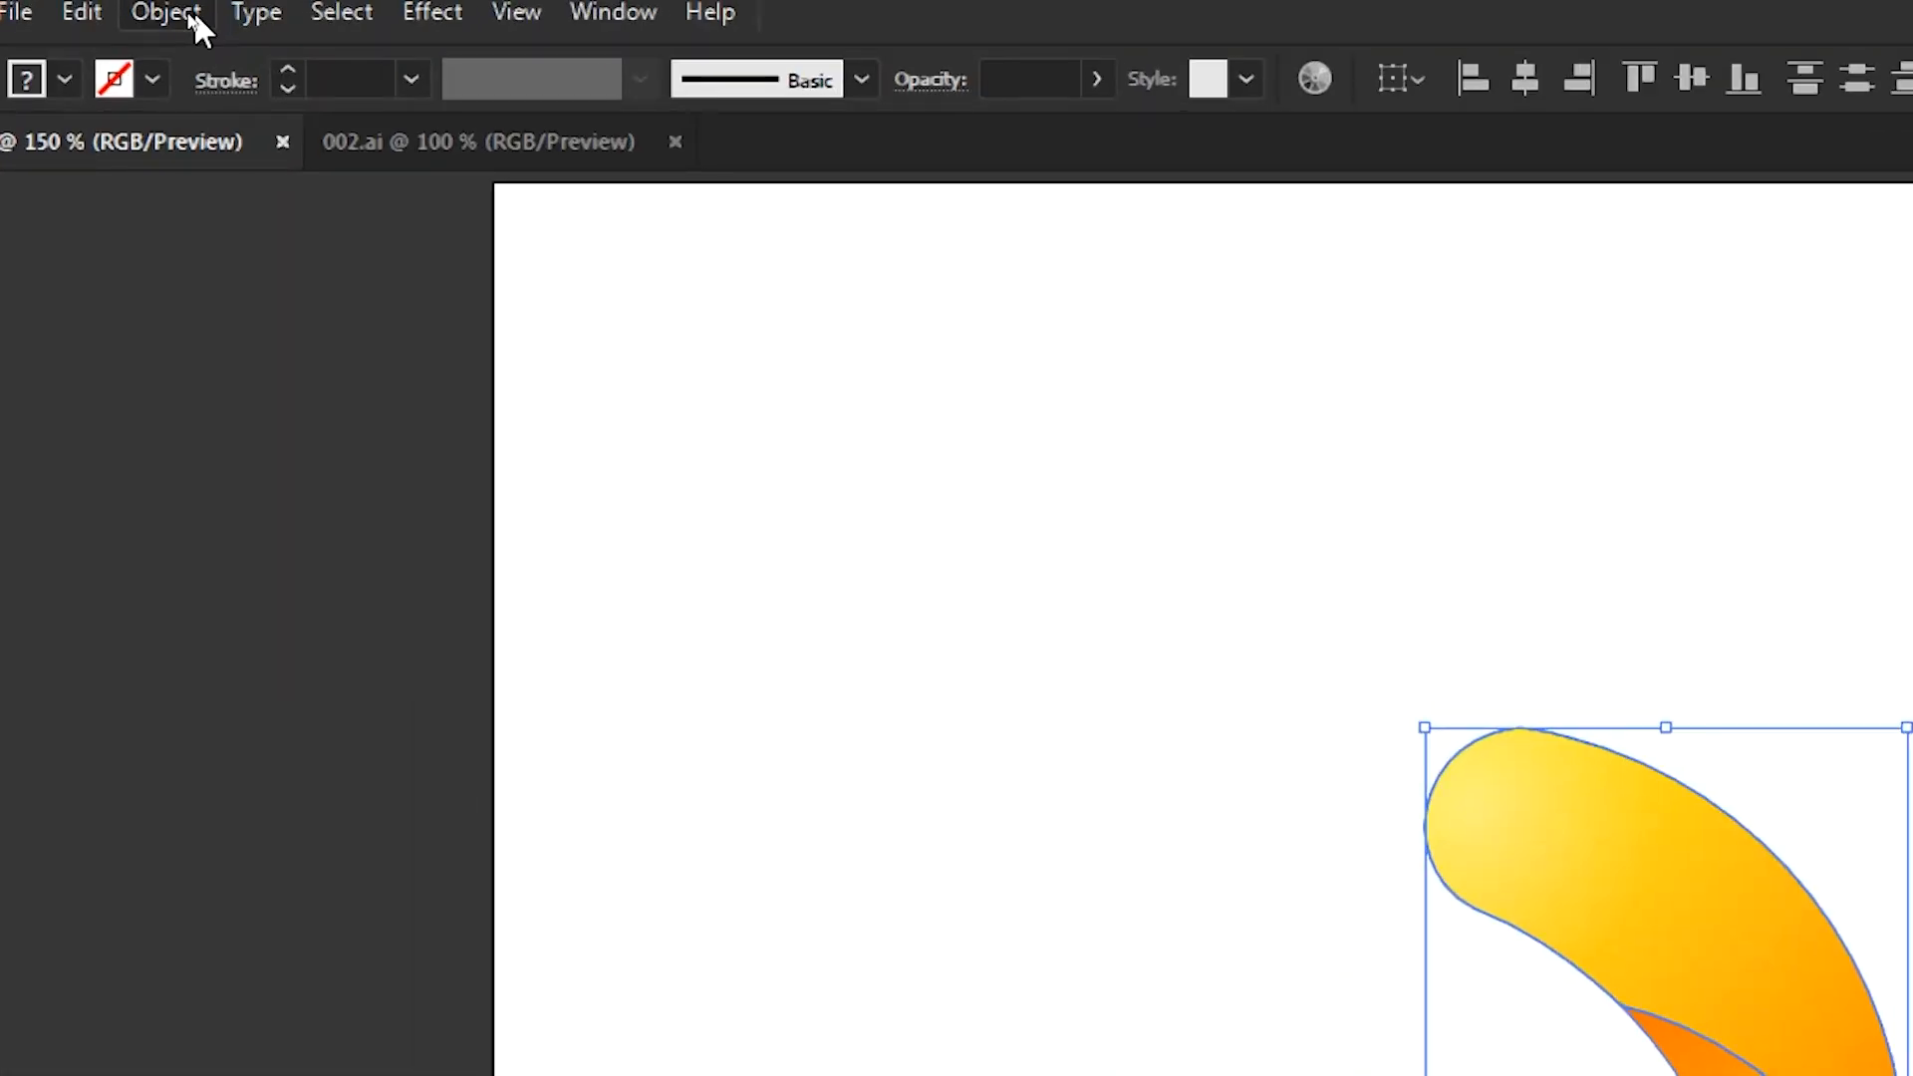
pyautogui.click(185, 16)
pyautogui.click(232, 135)
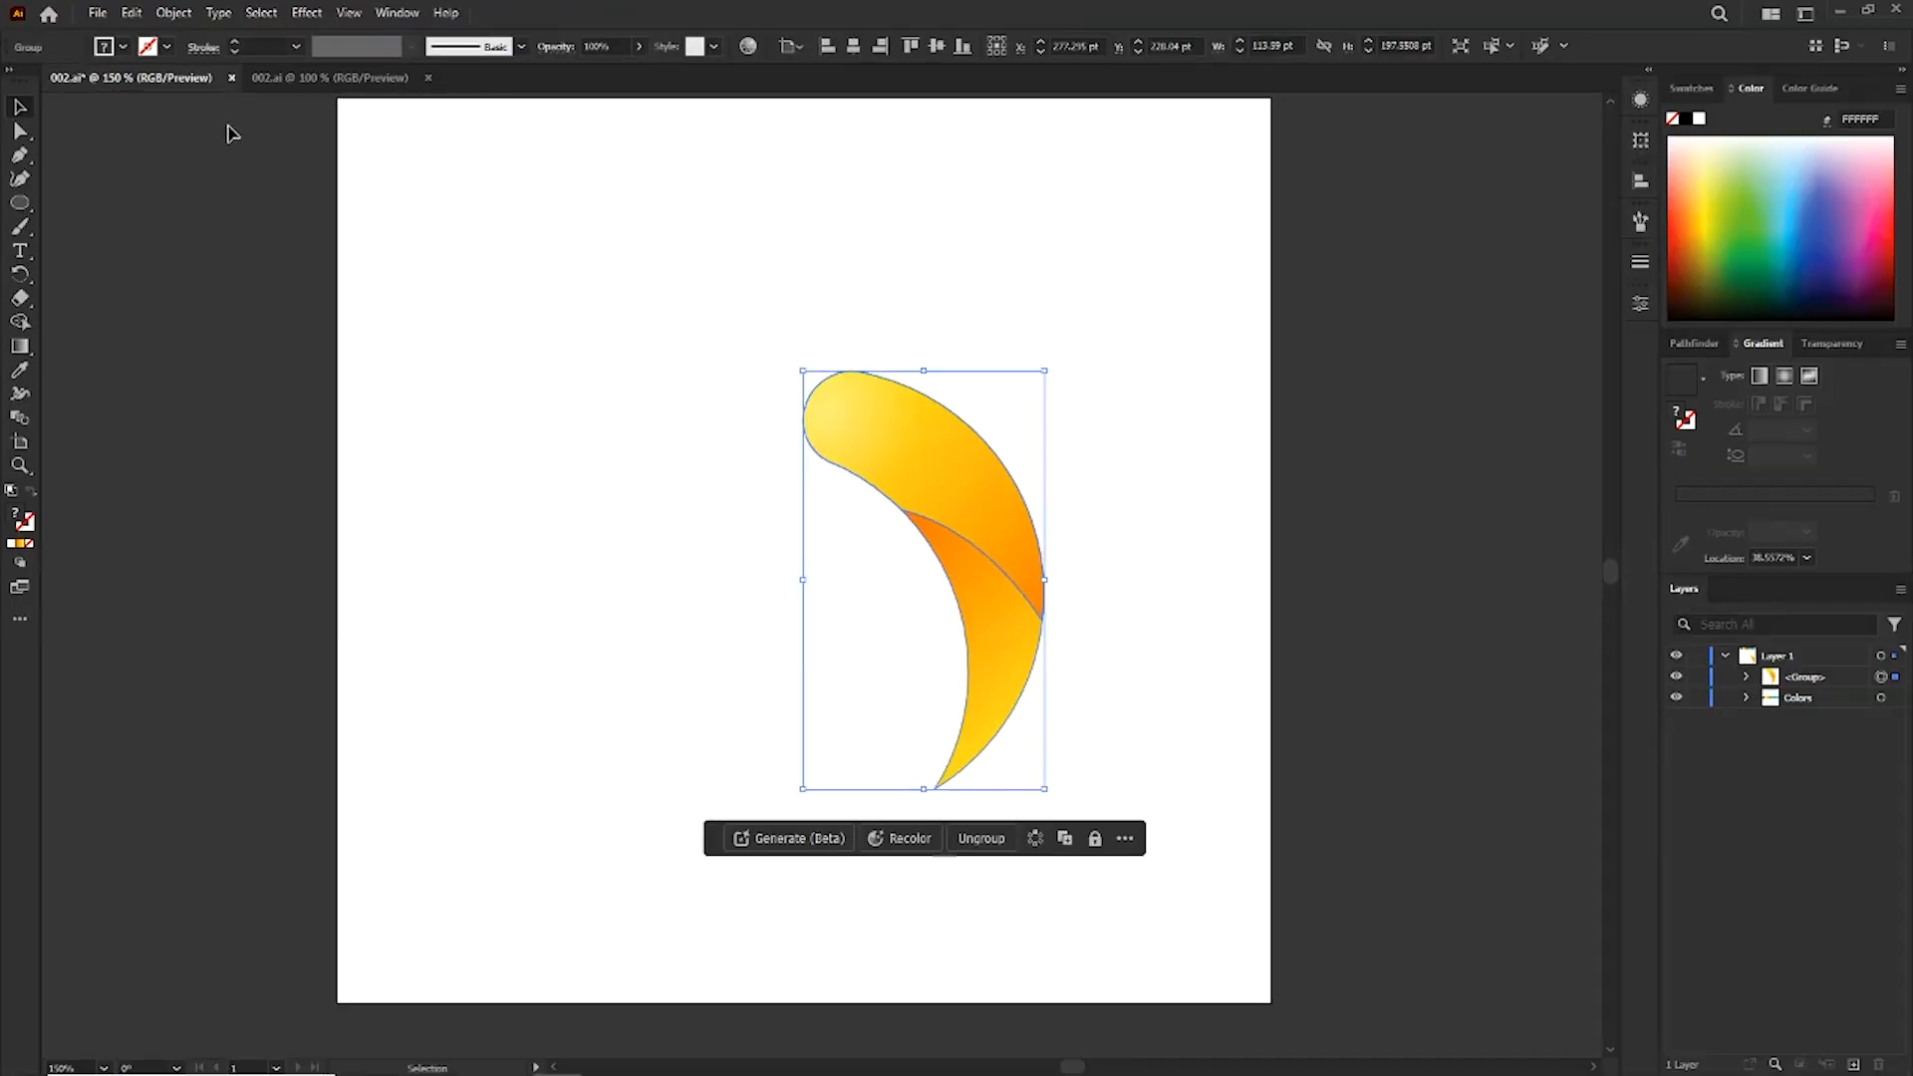
# Move the crescent group up slightly and apply a Transform effect with 3 copies, a -91° angle, -46 pt horizontal and -8 pt vertical move.
pyautogui.moveTo(937, 483); pyautogui.dragTo(947, 440)
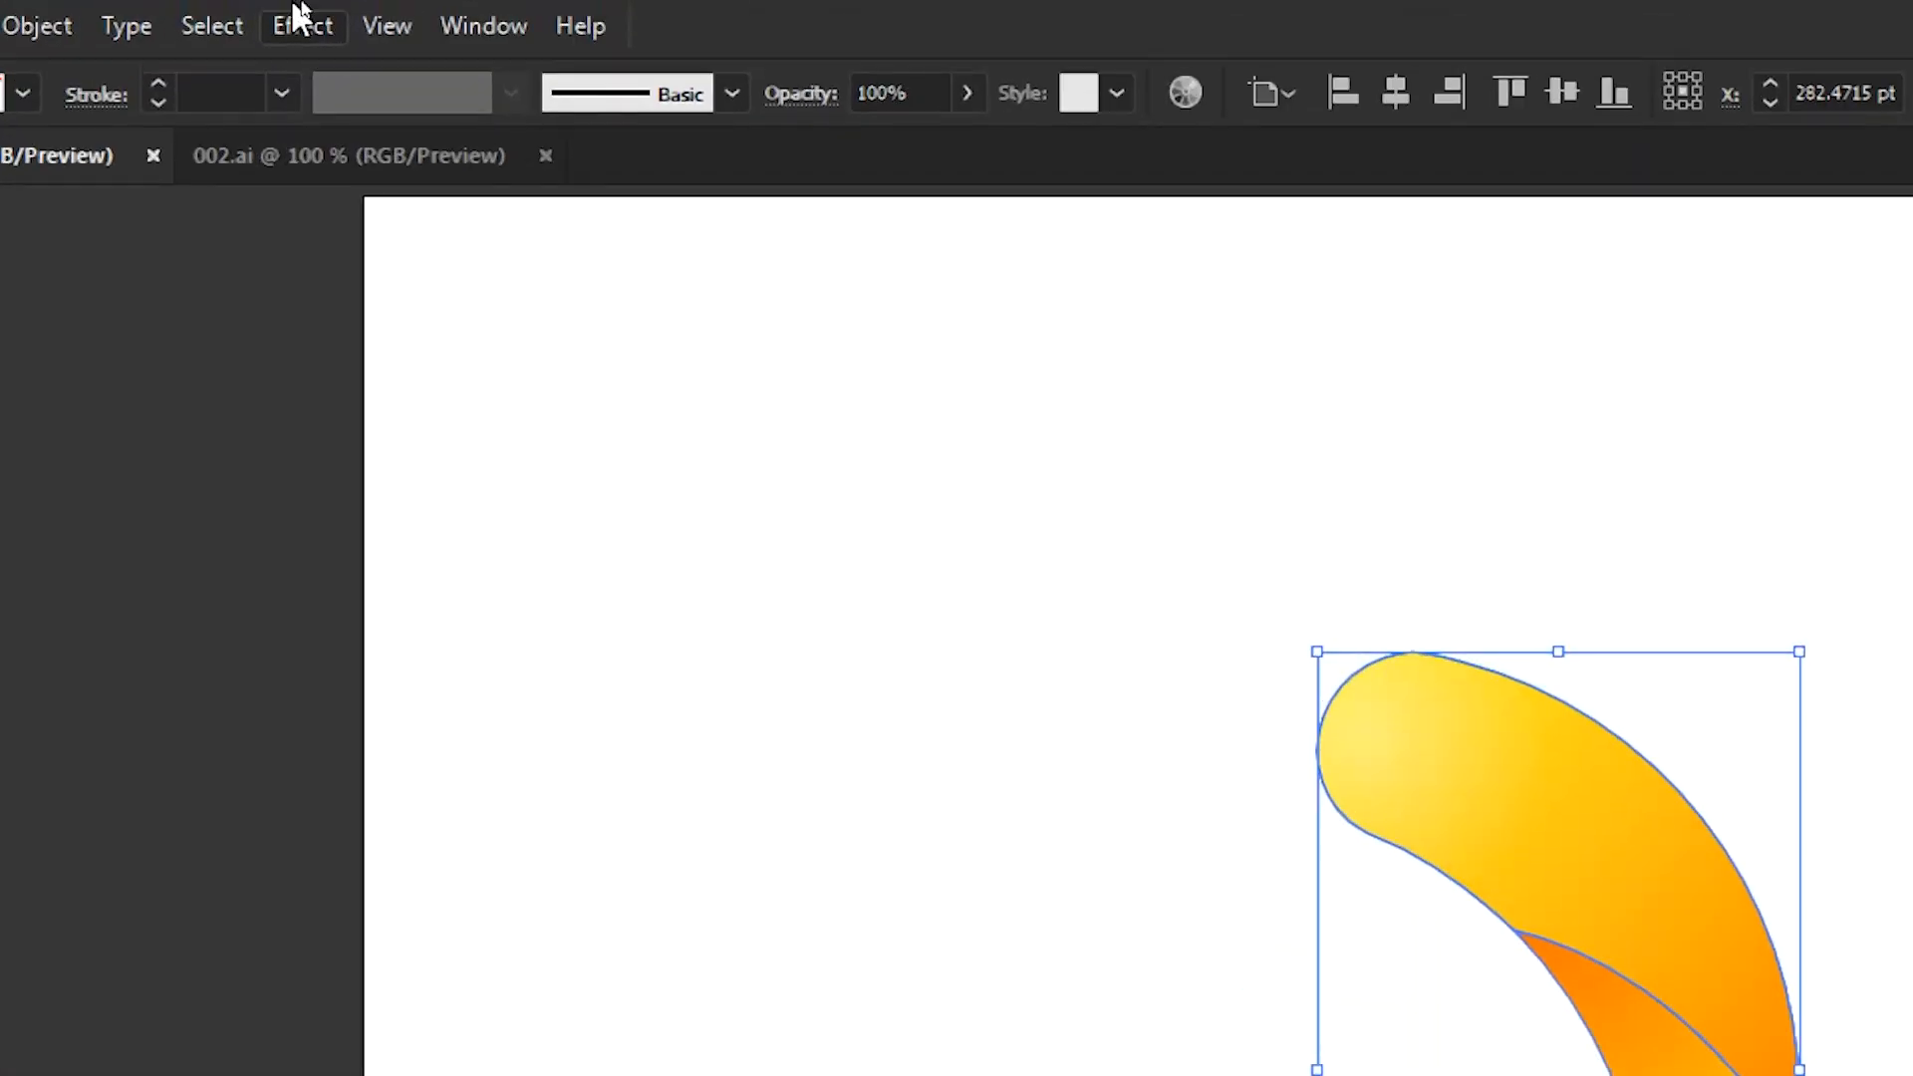
pyautogui.click(311, 14)
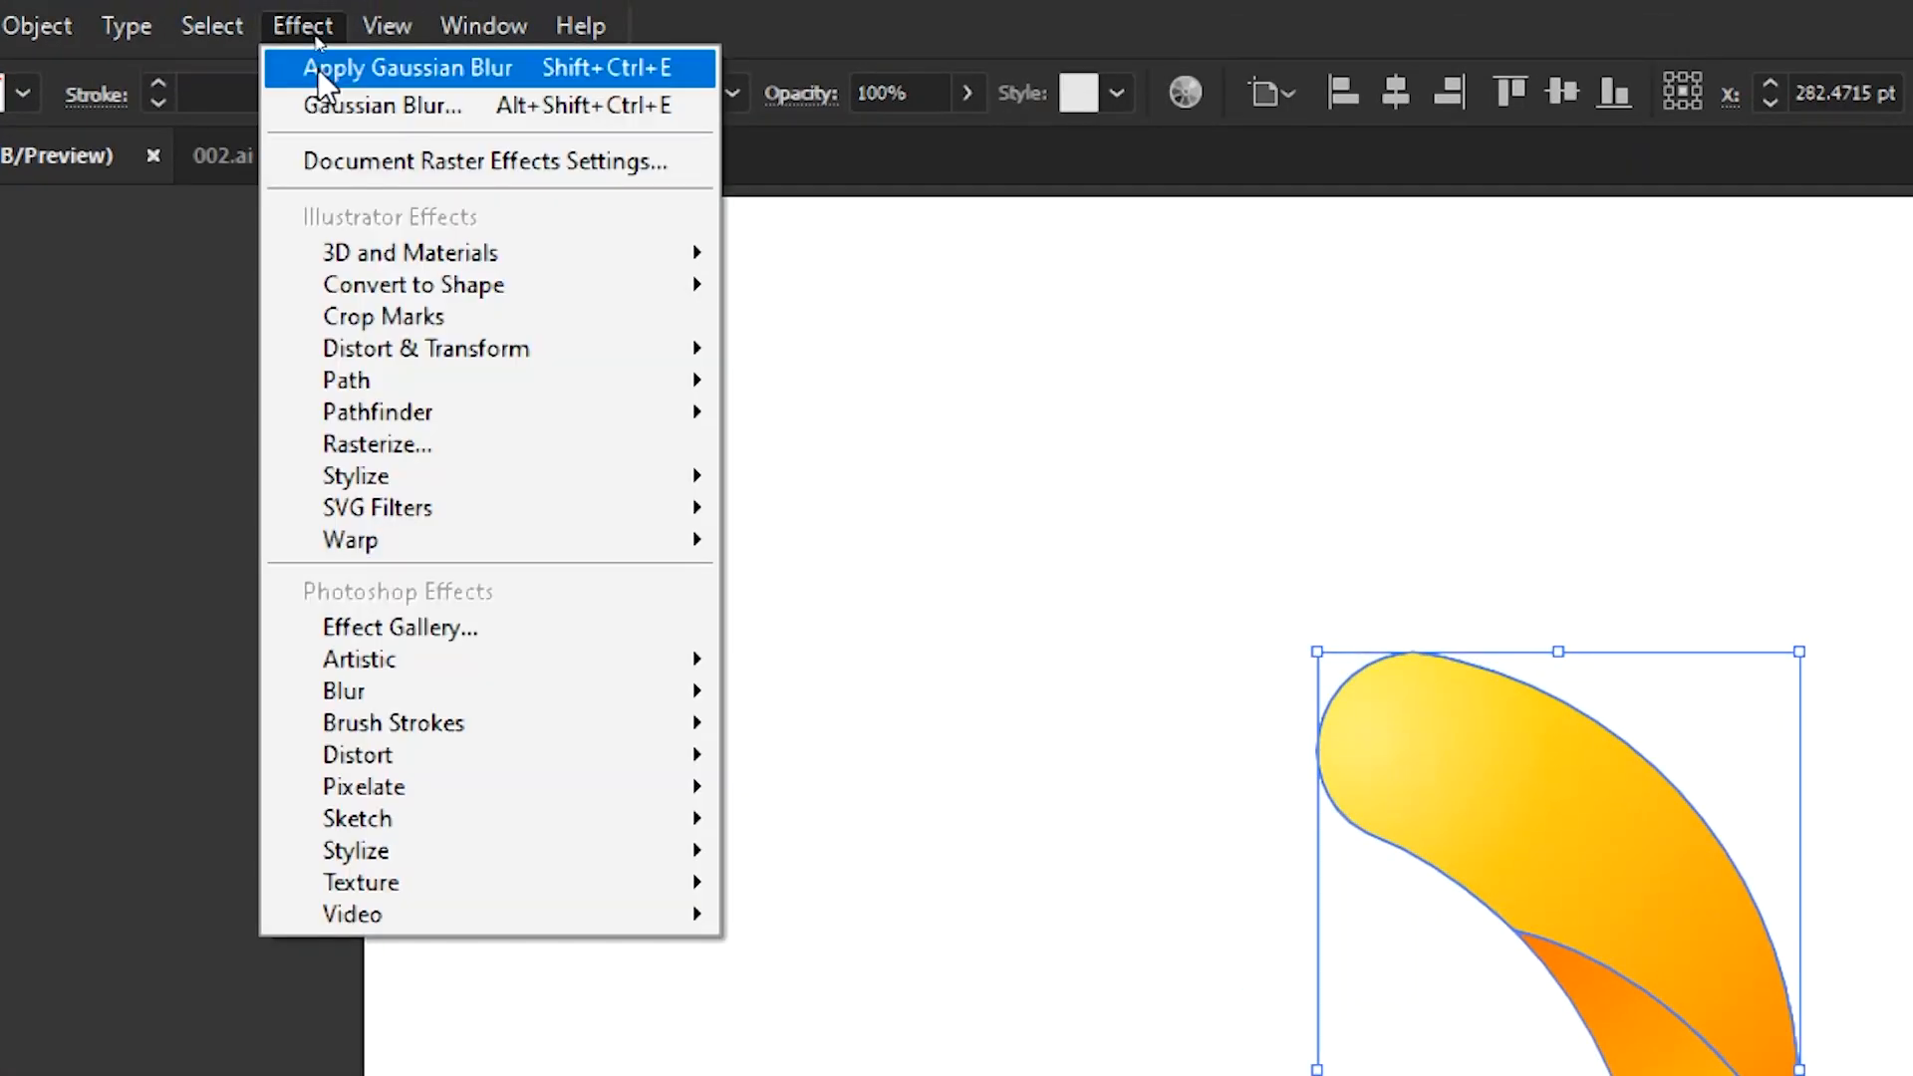
pyautogui.moveTo(423, 182)
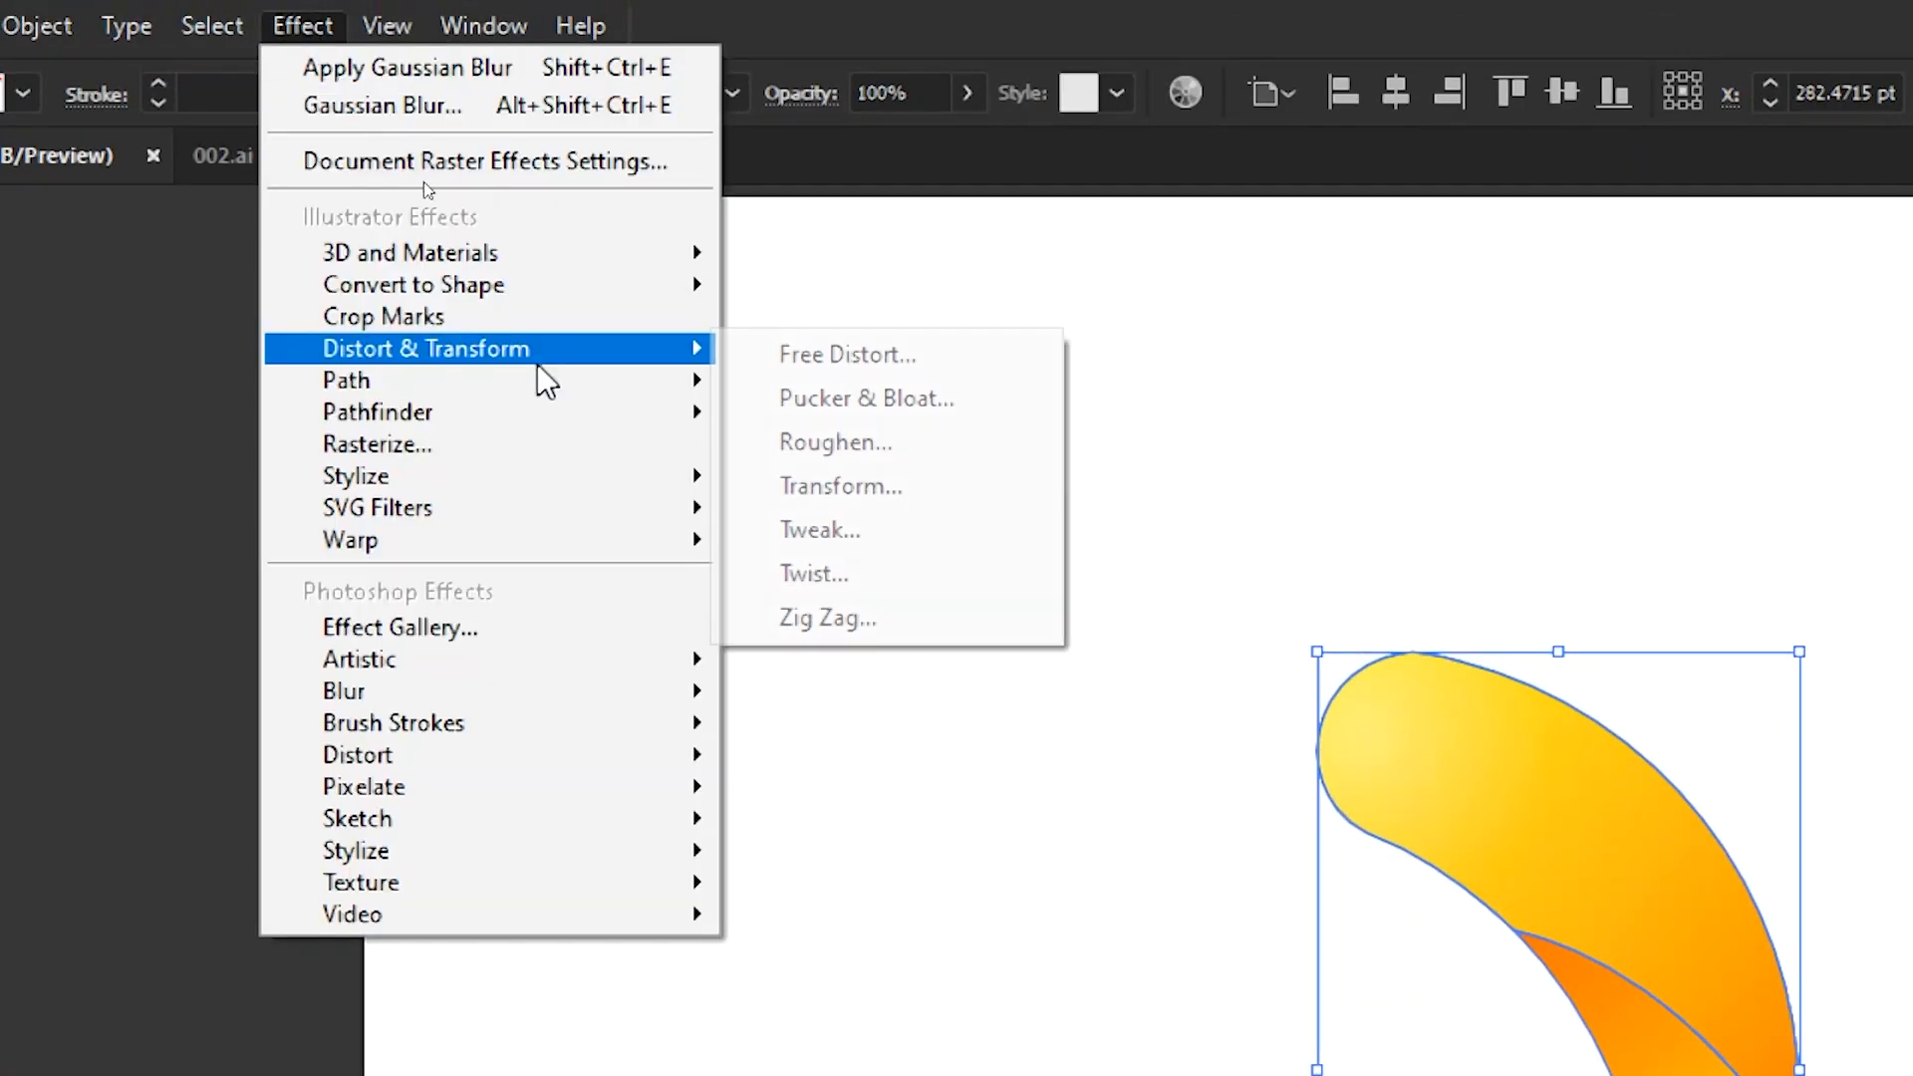
pyautogui.click(1033, 477)
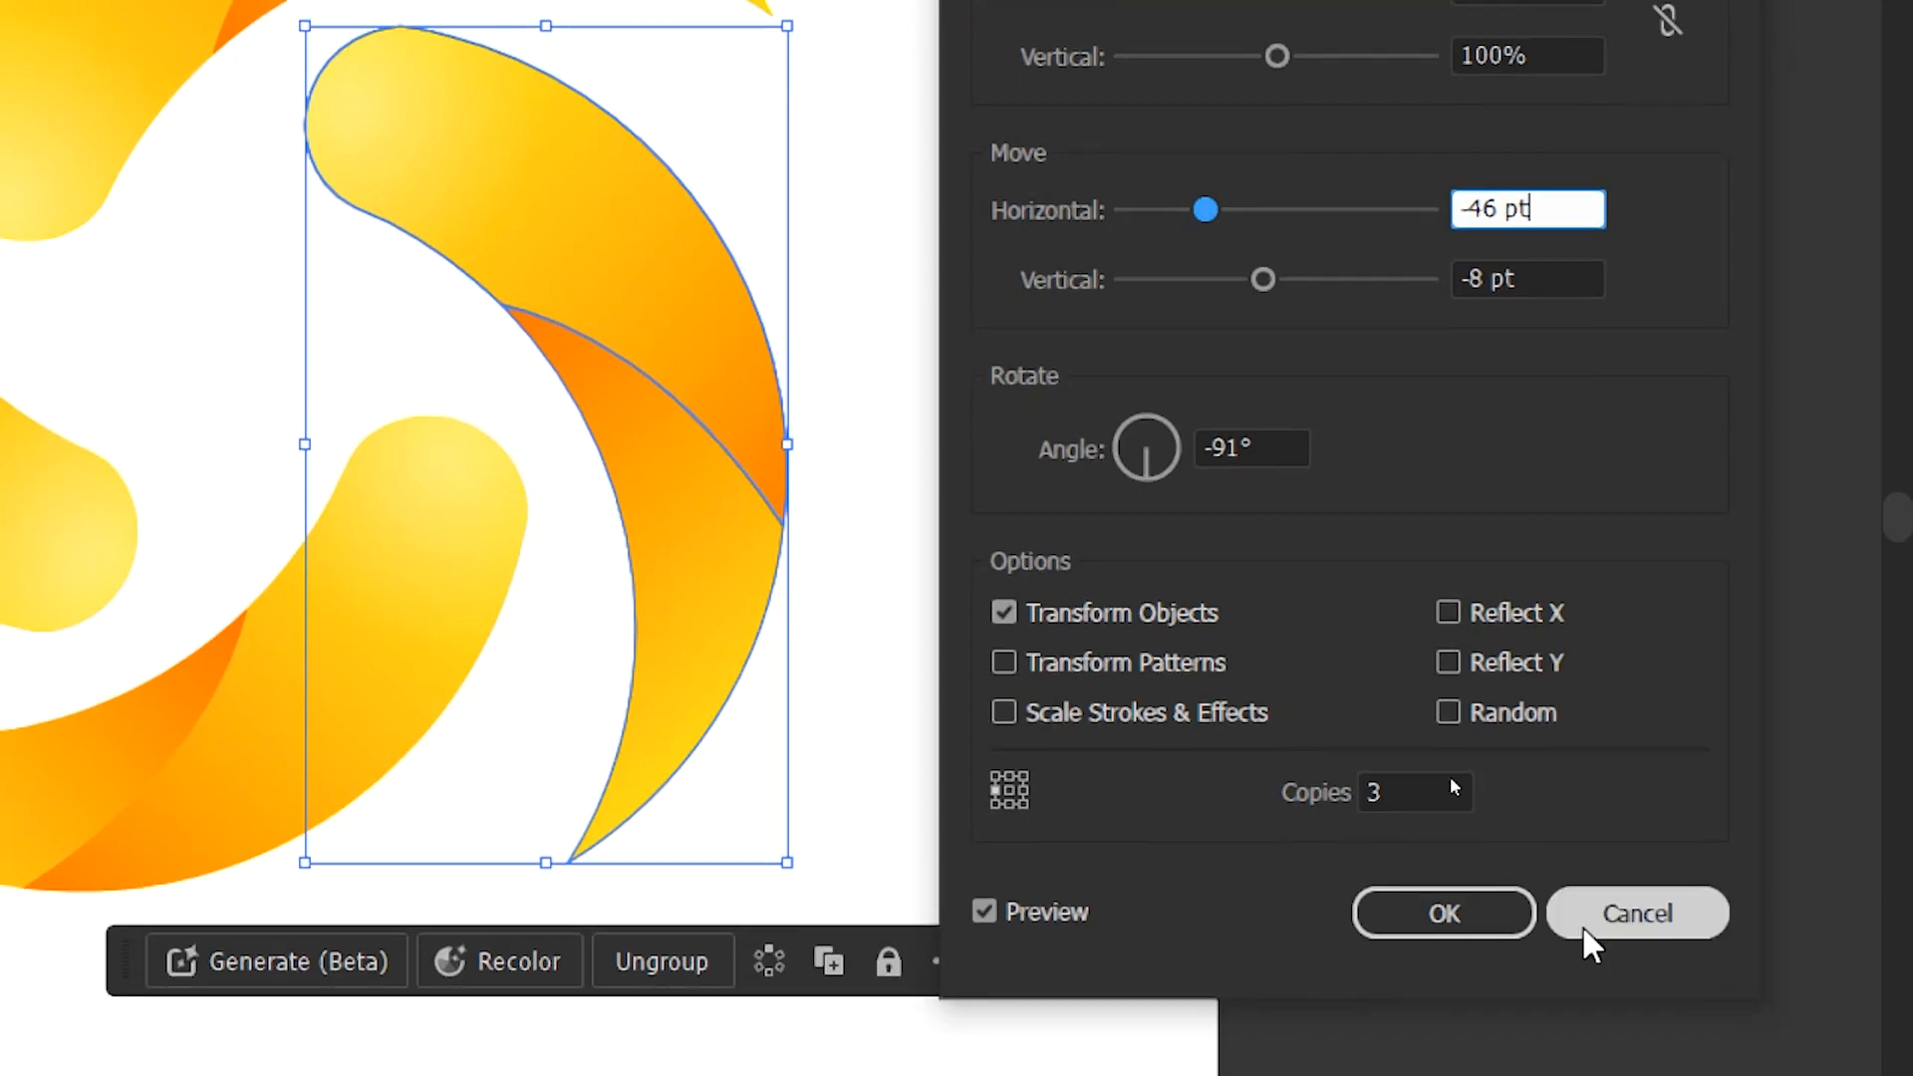
pyautogui.click(1463, 923)
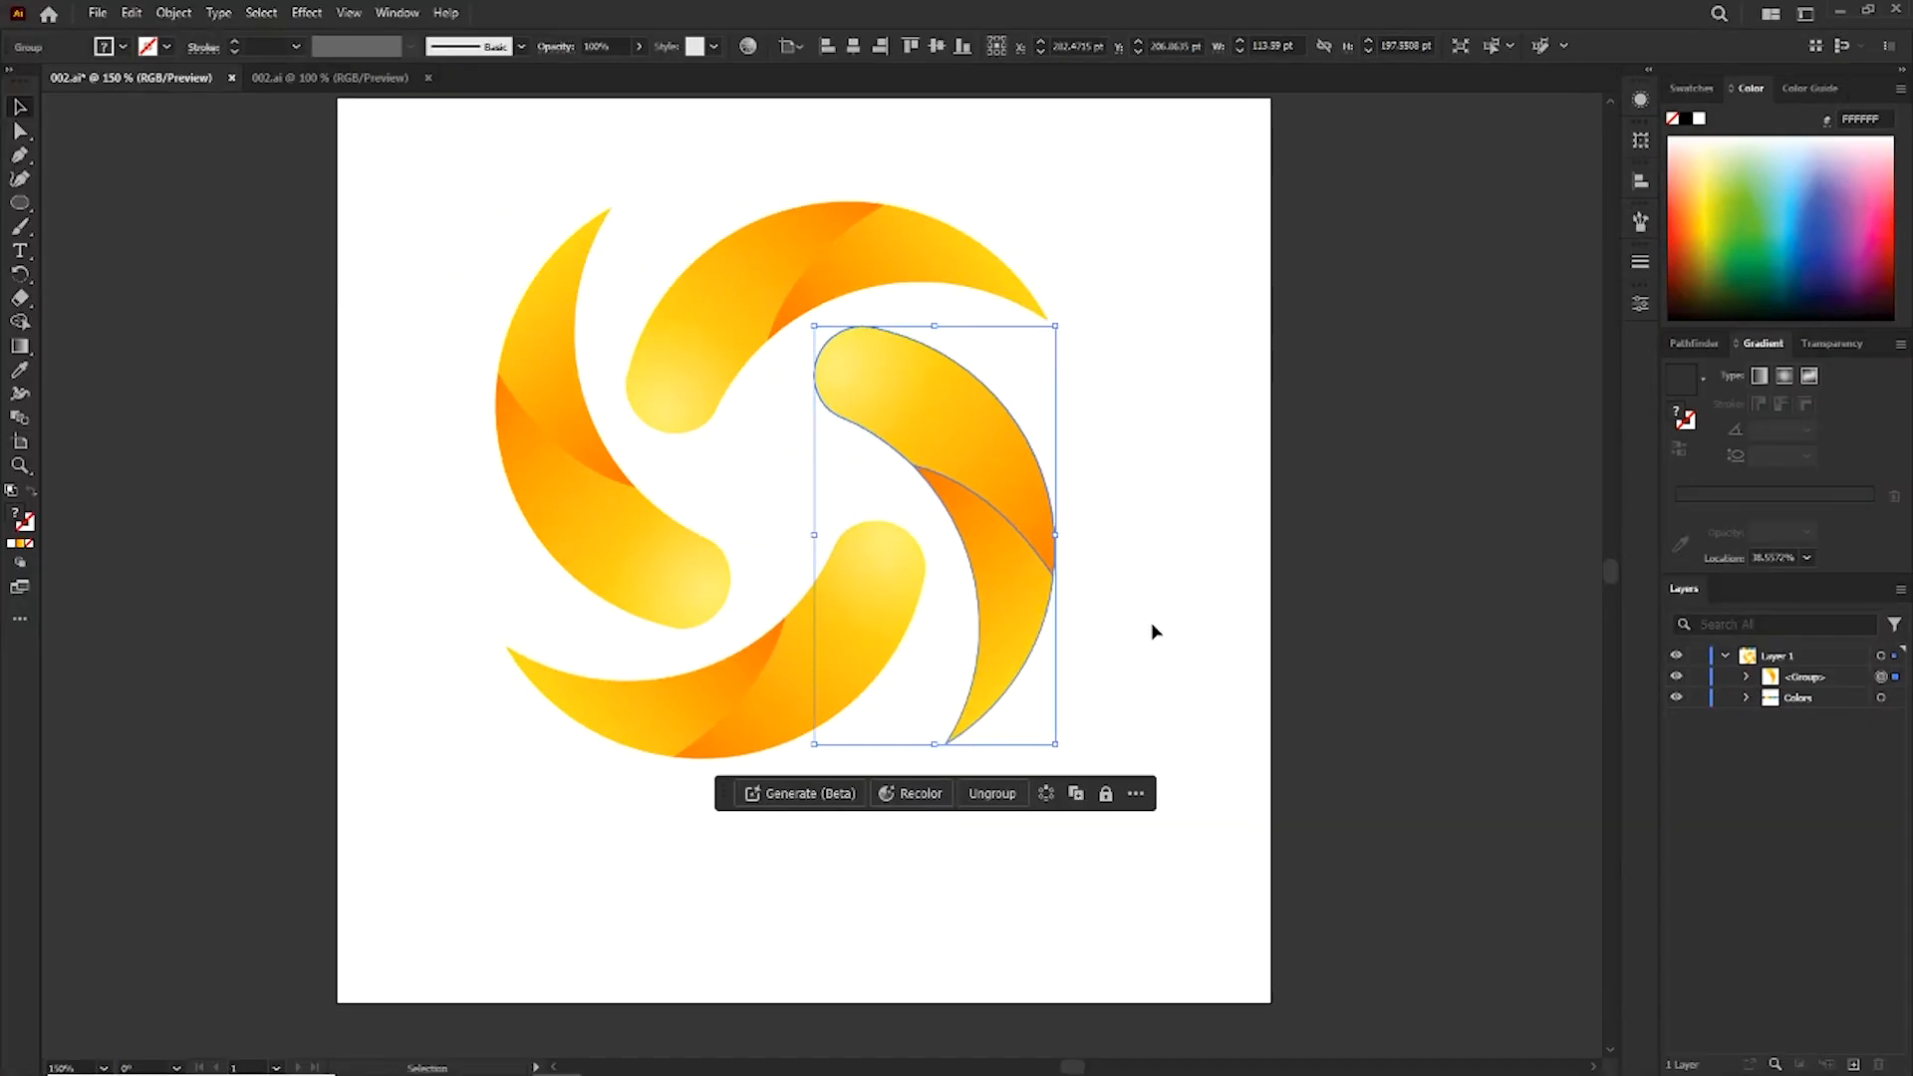
# Expand the appearance of the transformed crescent and ungroup the result into separate crescent groups.
pyautogui.click(982, 638)
pyautogui.click(866, 352)
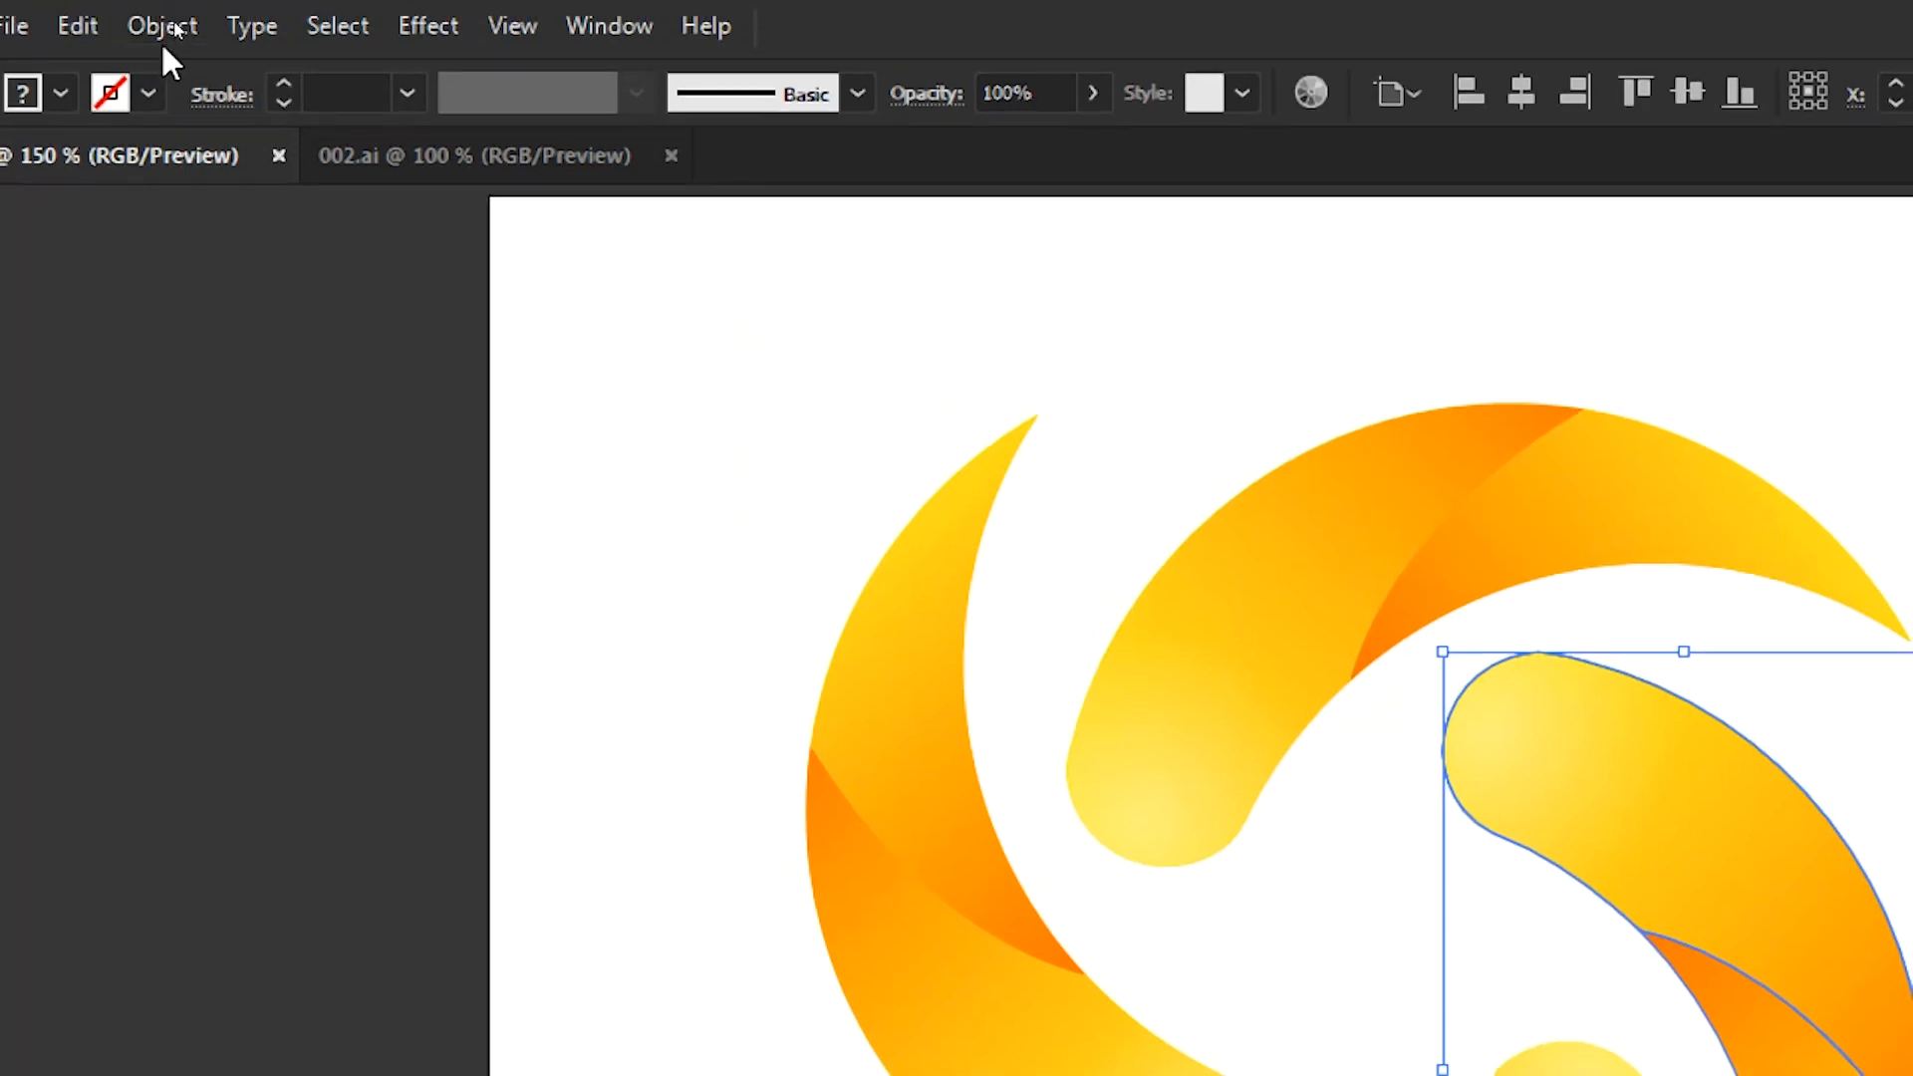
pyautogui.click(175, 17)
pyautogui.click(351, 596)
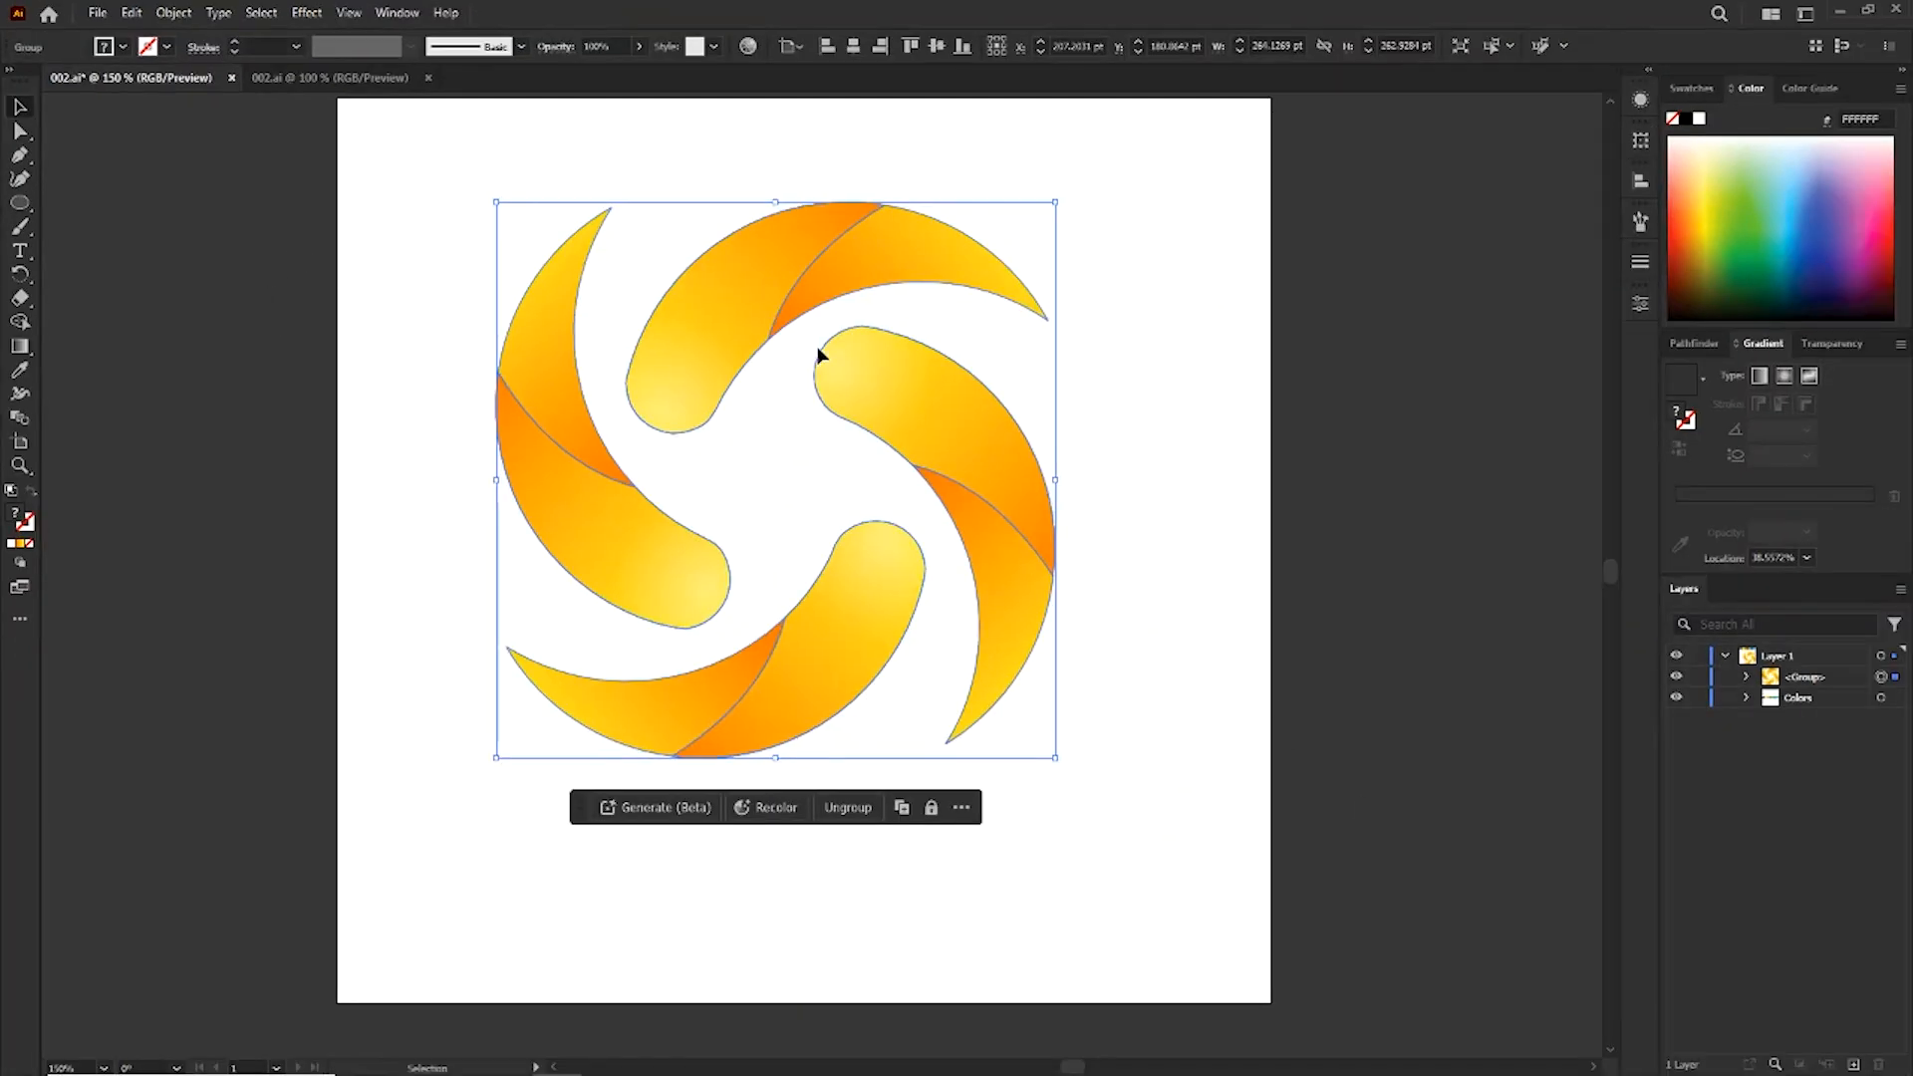
pyautogui.rightClick(765, 346)
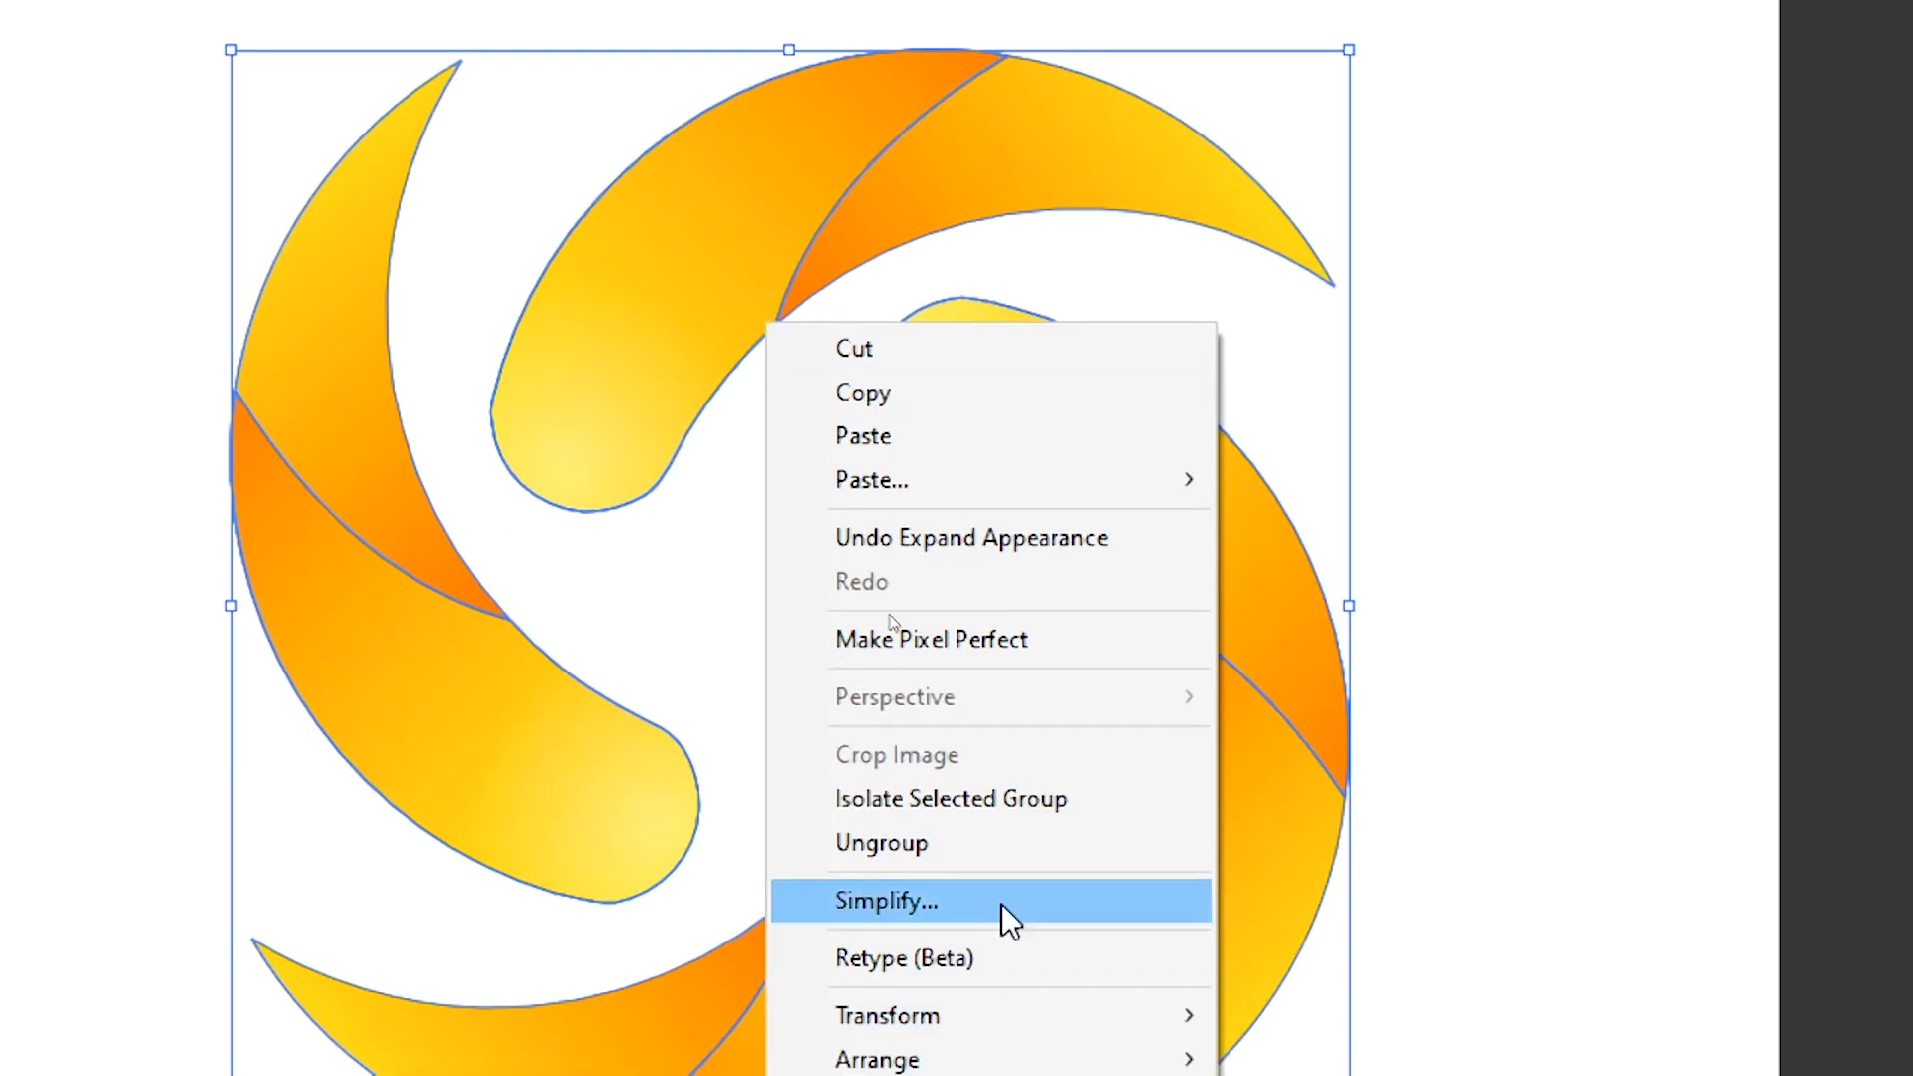
pyautogui.click(896, 600)
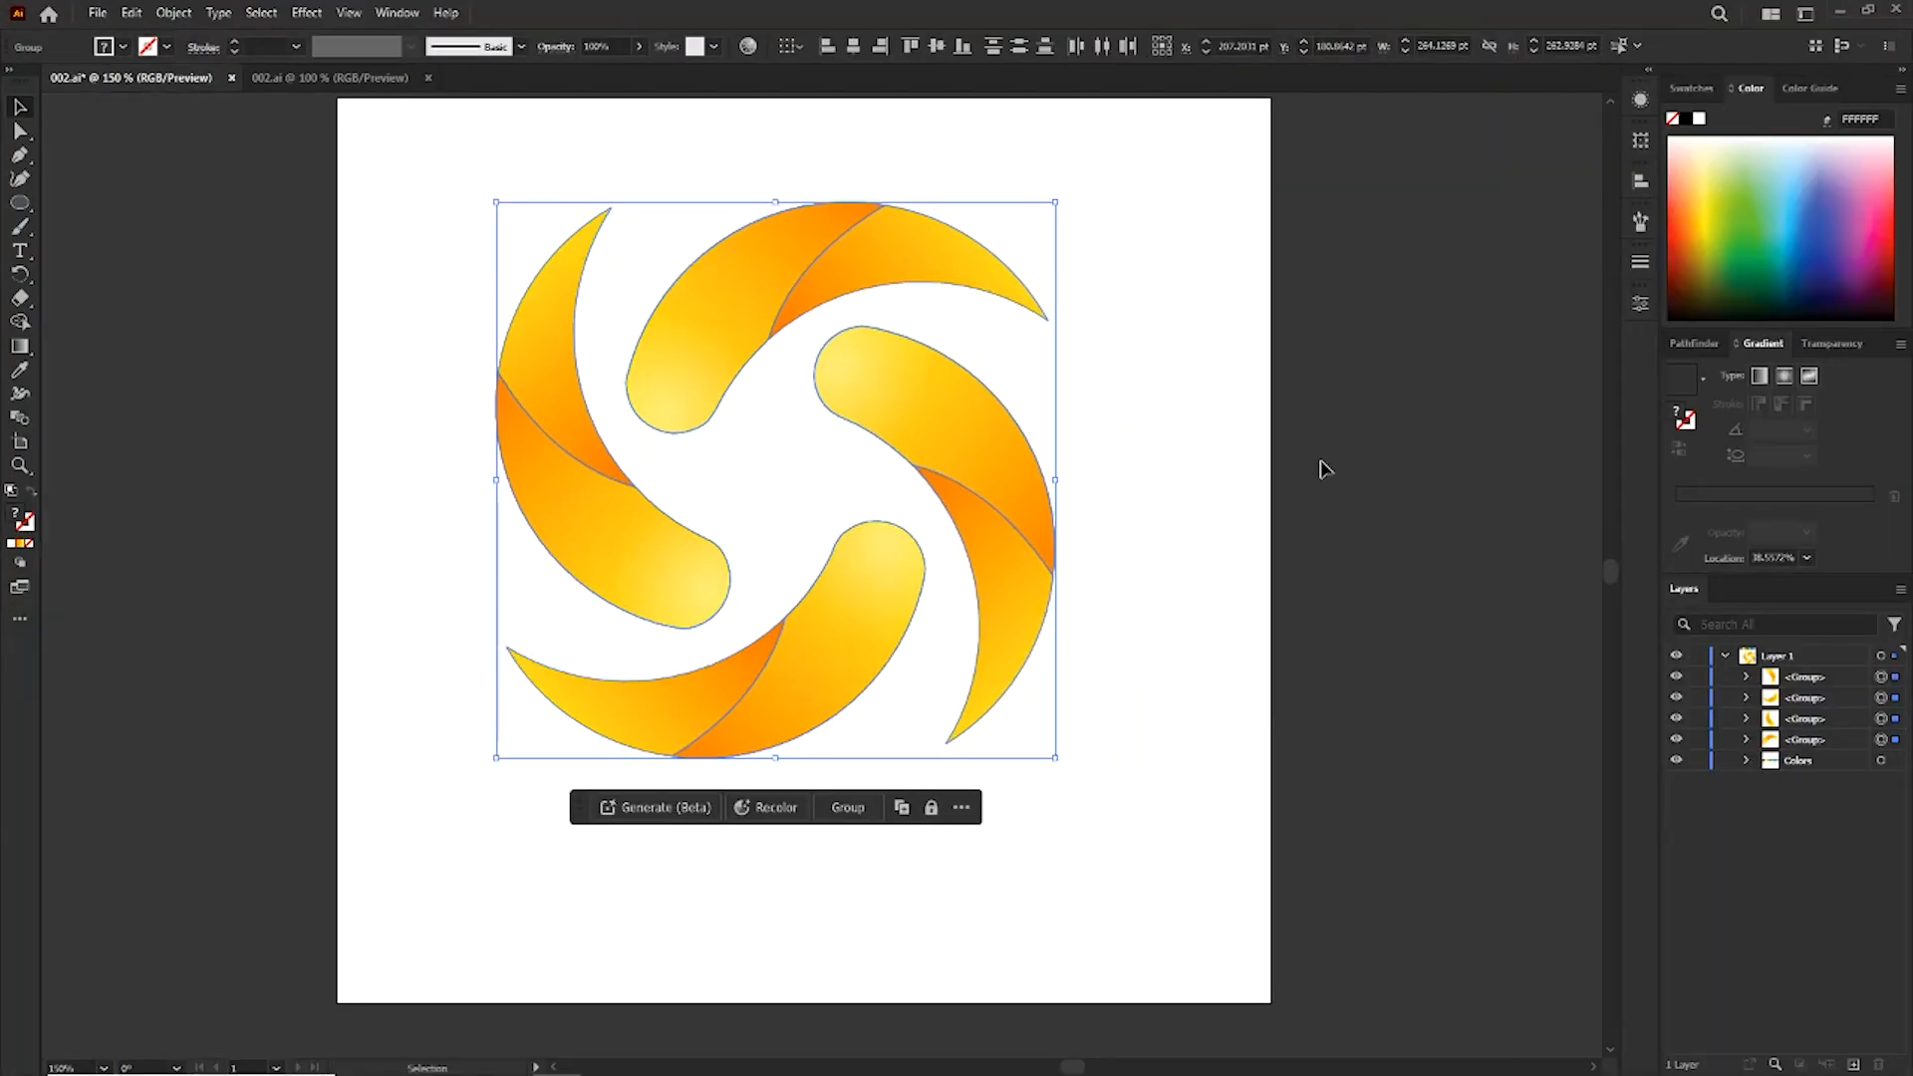
# Name the crescent groups 1 to 4 counter-clockwise from the right-hand one and stack them in that order above Colors.
pyautogui.click(1463, 704)
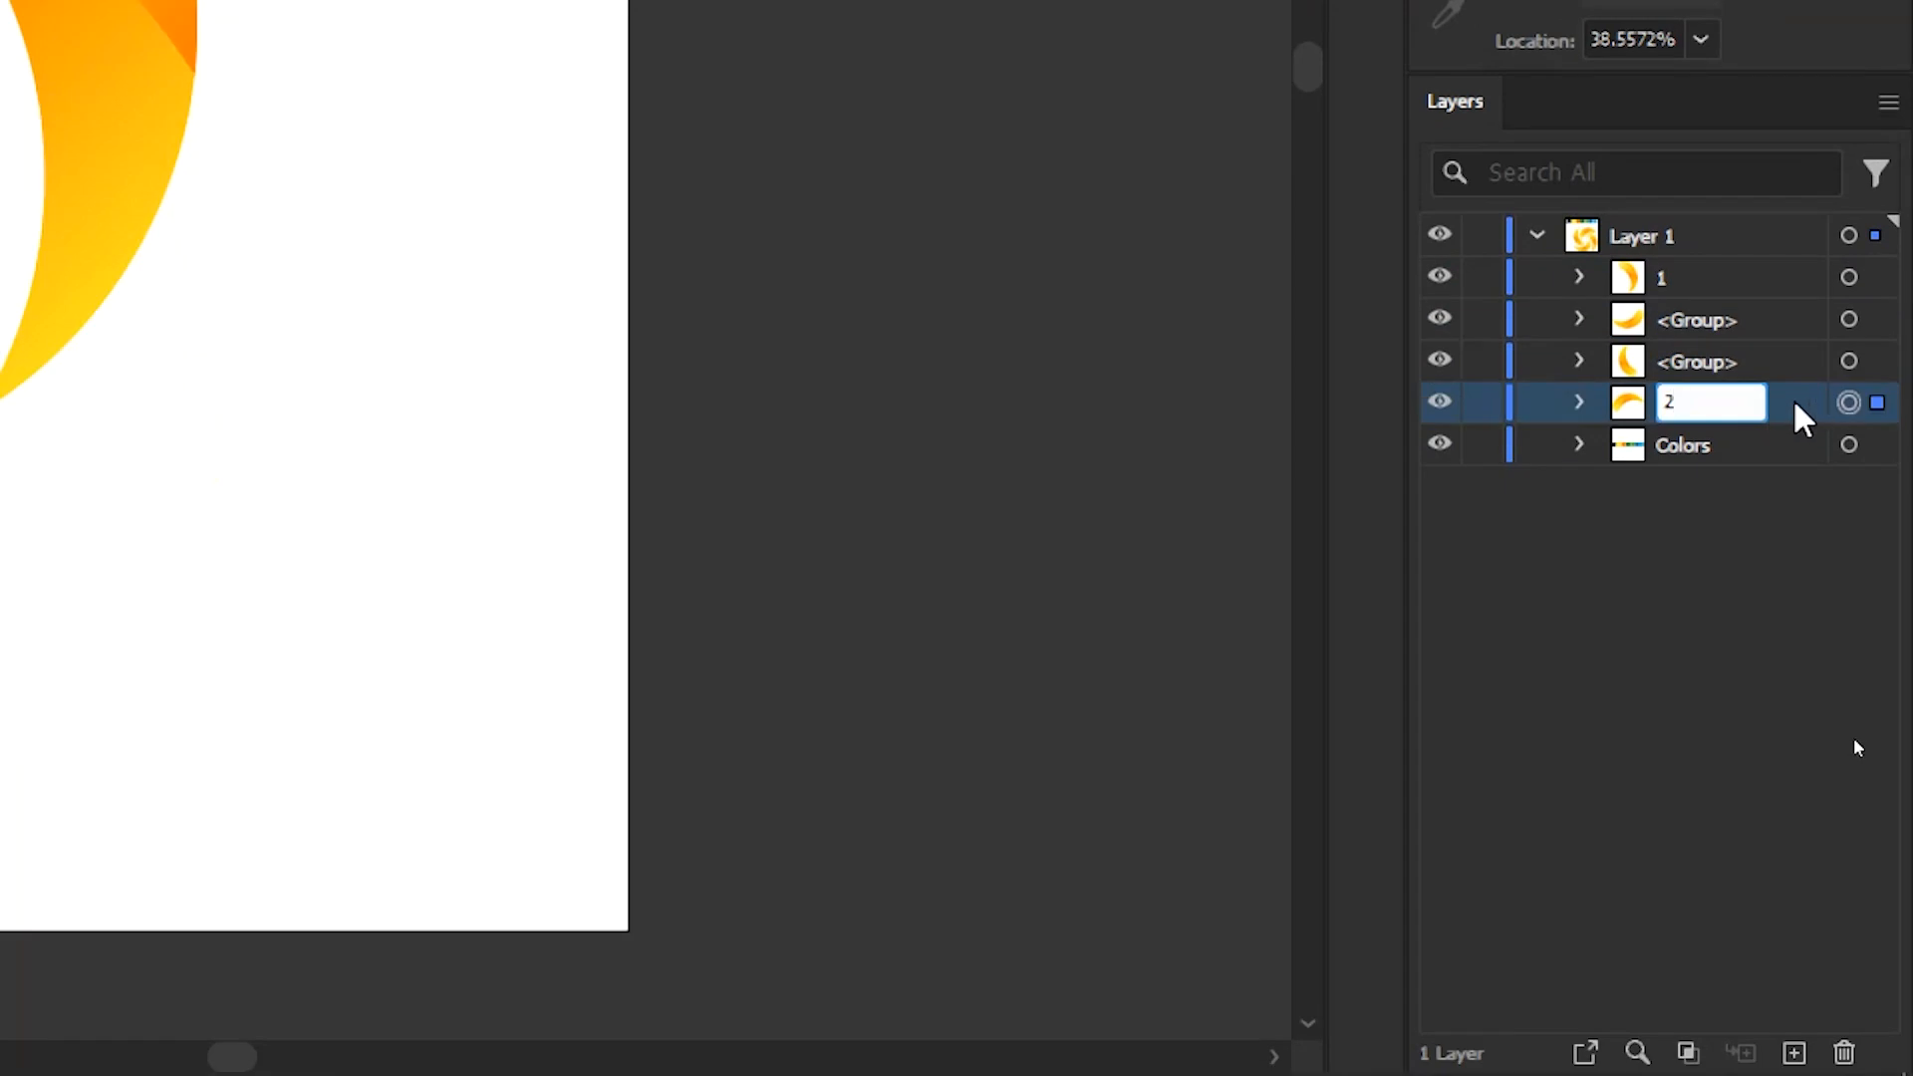
pyautogui.press('Return')
pyautogui.doubleClick(1694, 362)
pyautogui.write('3')
pyautogui.press('Return')
pyautogui.doubleClick(1687, 321)
pyautogui.write('4')
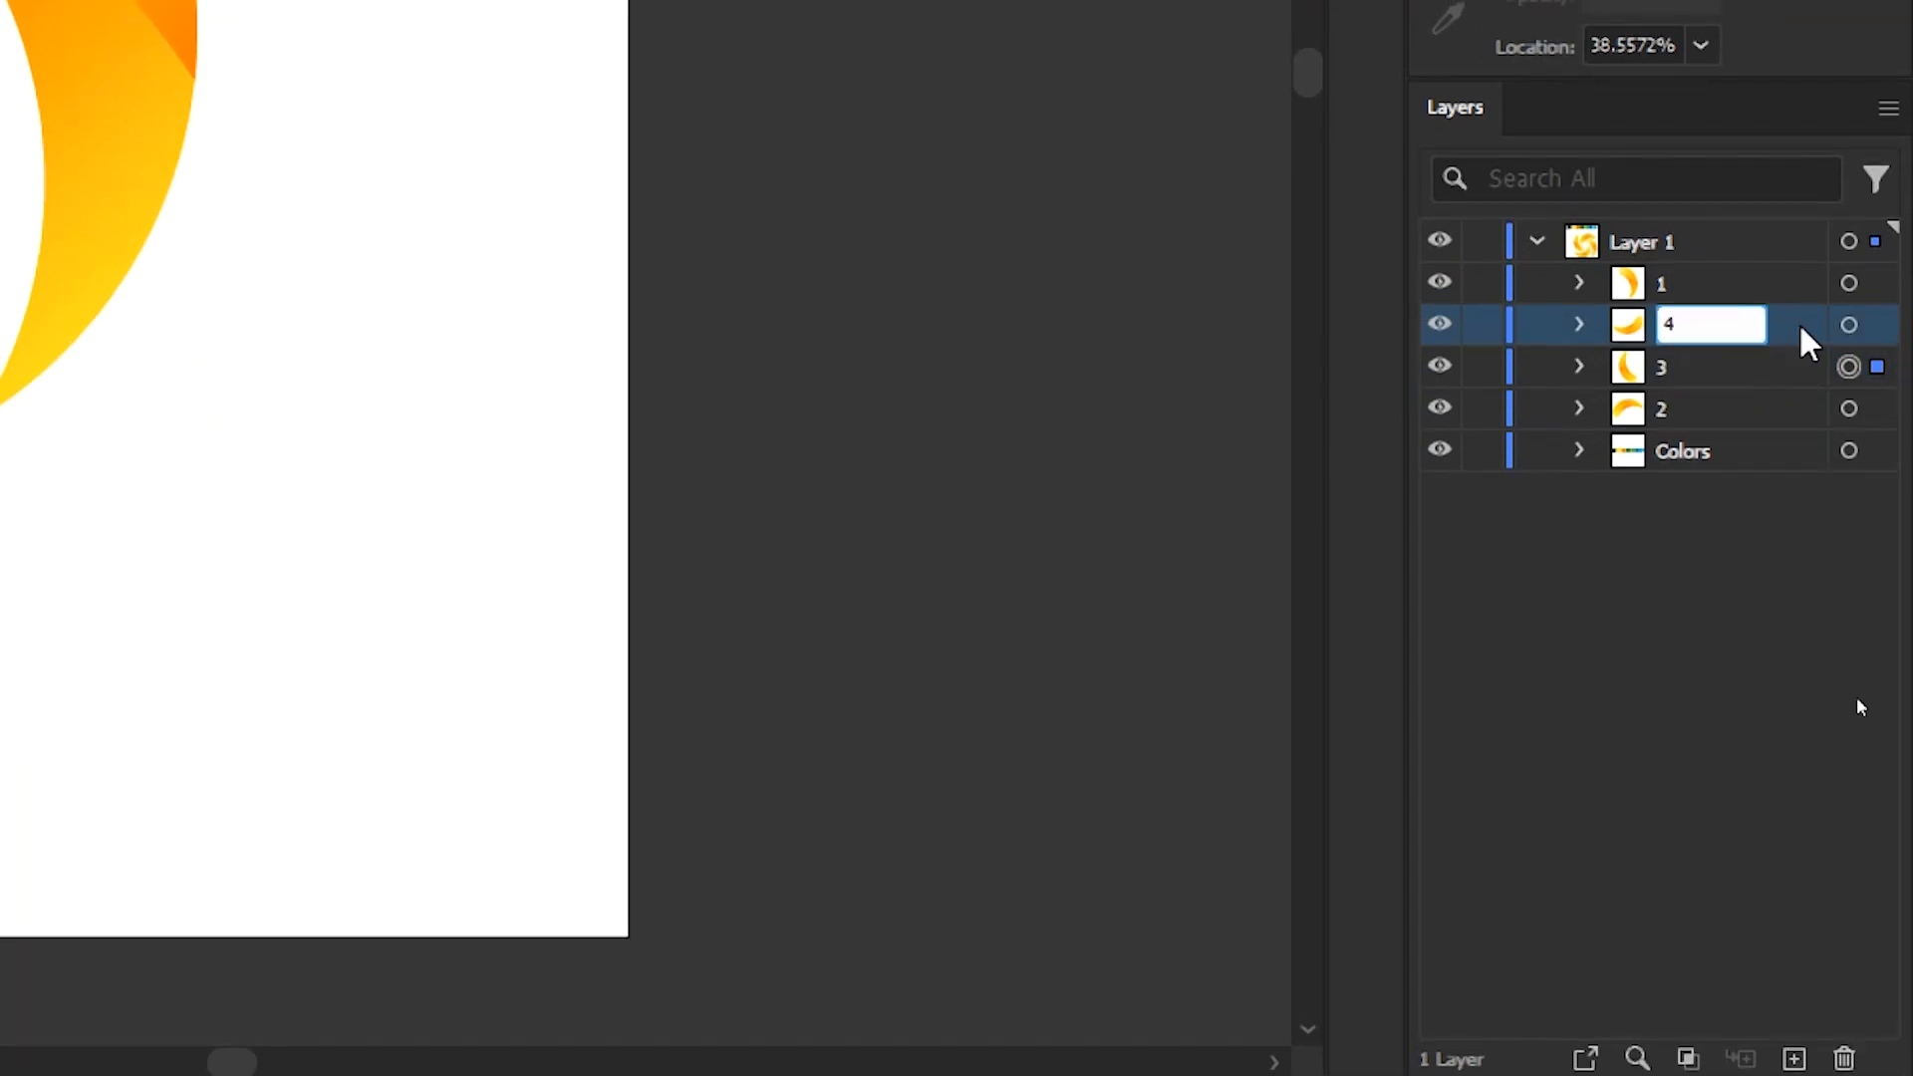
pyautogui.press('Return')
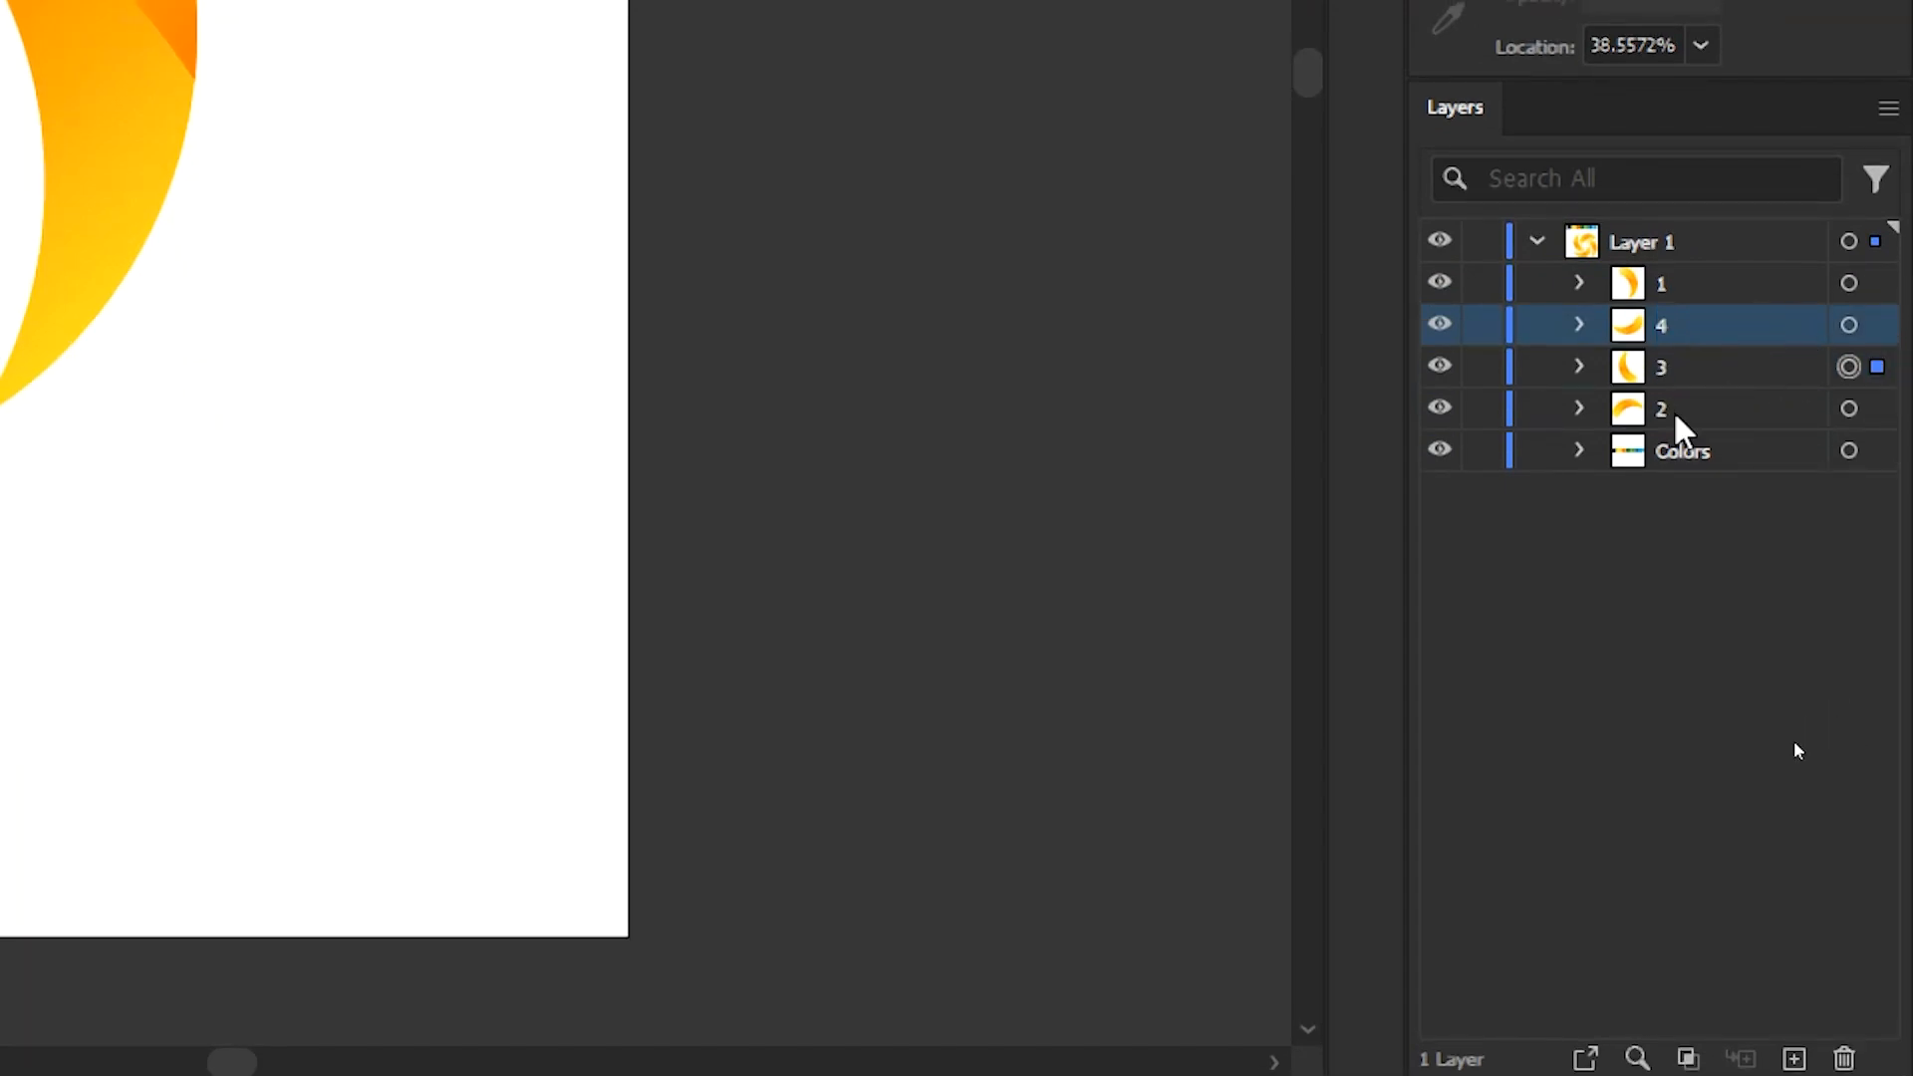
pyautogui.moveTo(1677, 416); pyautogui.dragTo(1684, 308)
pyautogui.moveTo(1687, 406); pyautogui.dragTo(1682, 349)
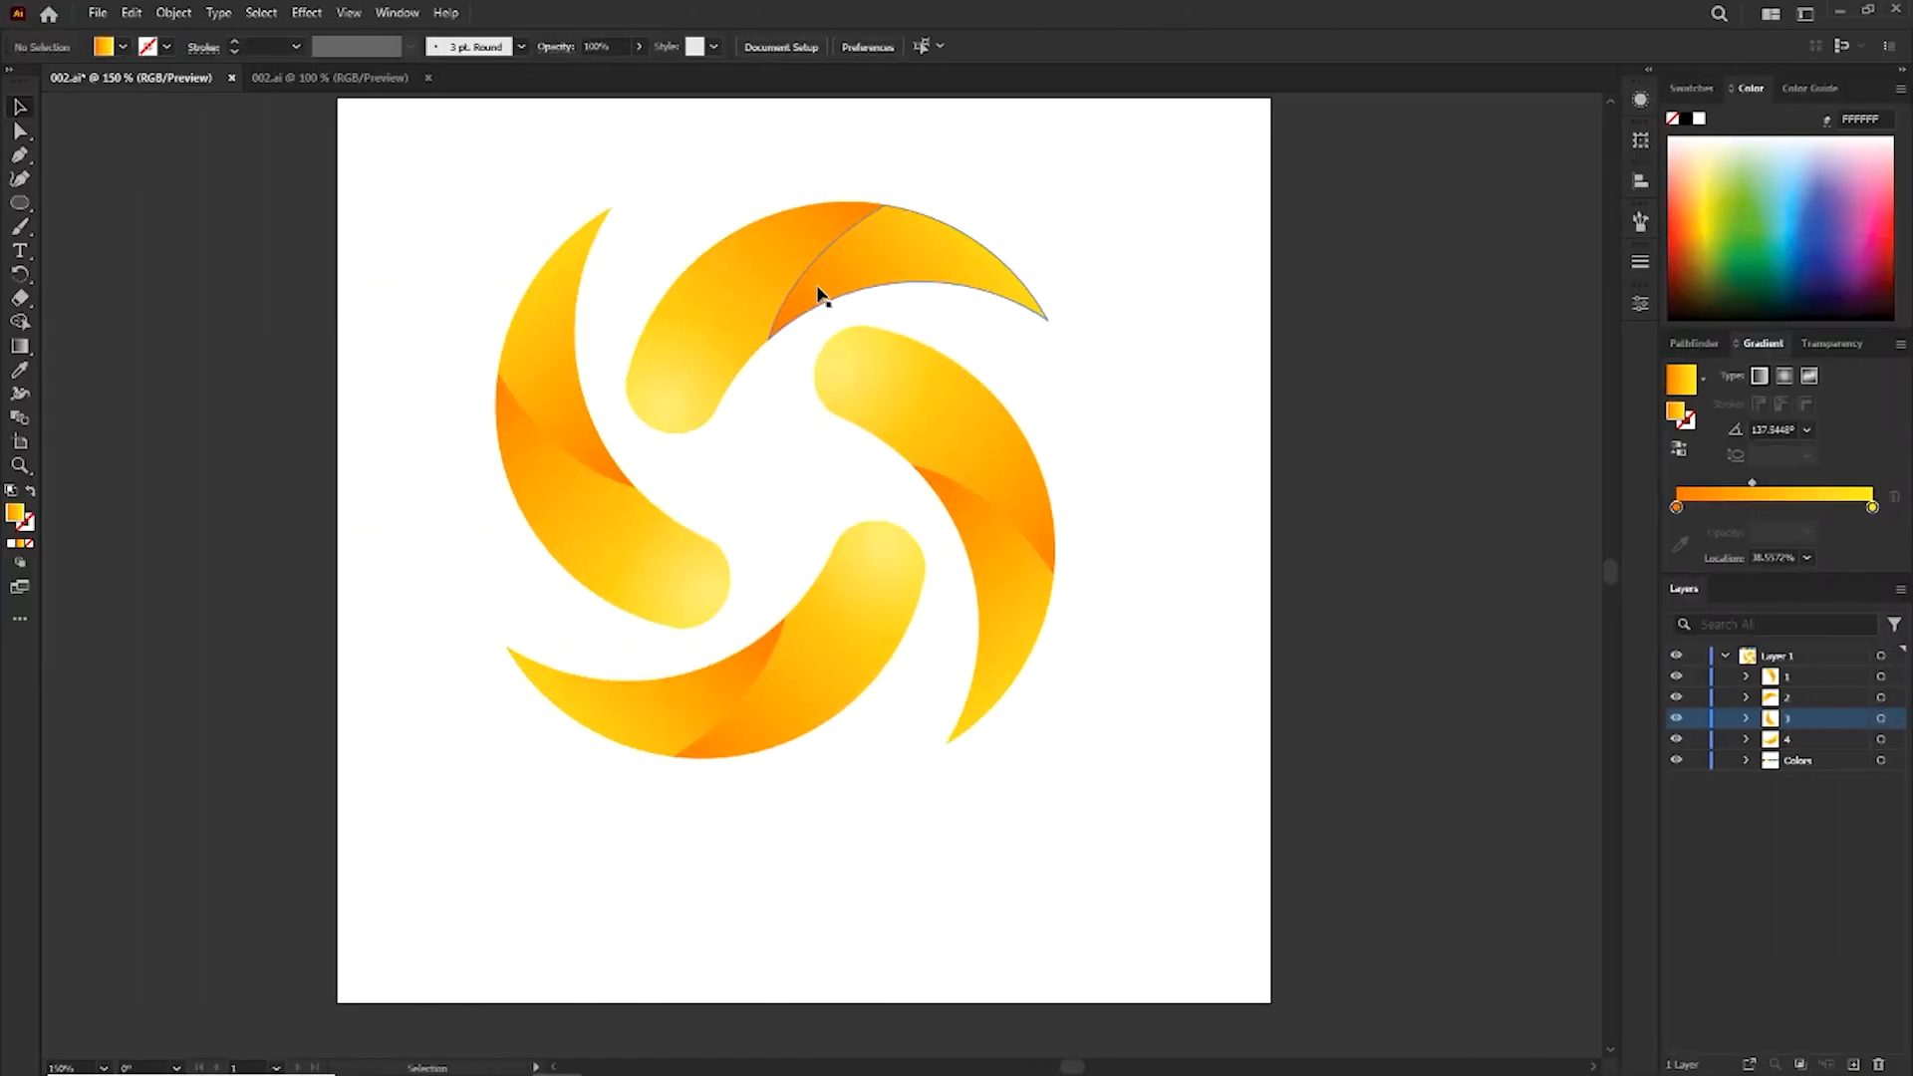
# Recolour the top crescent's rounded head gradient from the dark green swatch to the light green swatch, with the midpoint at about 29%.
pyautogui.click(816, 286)
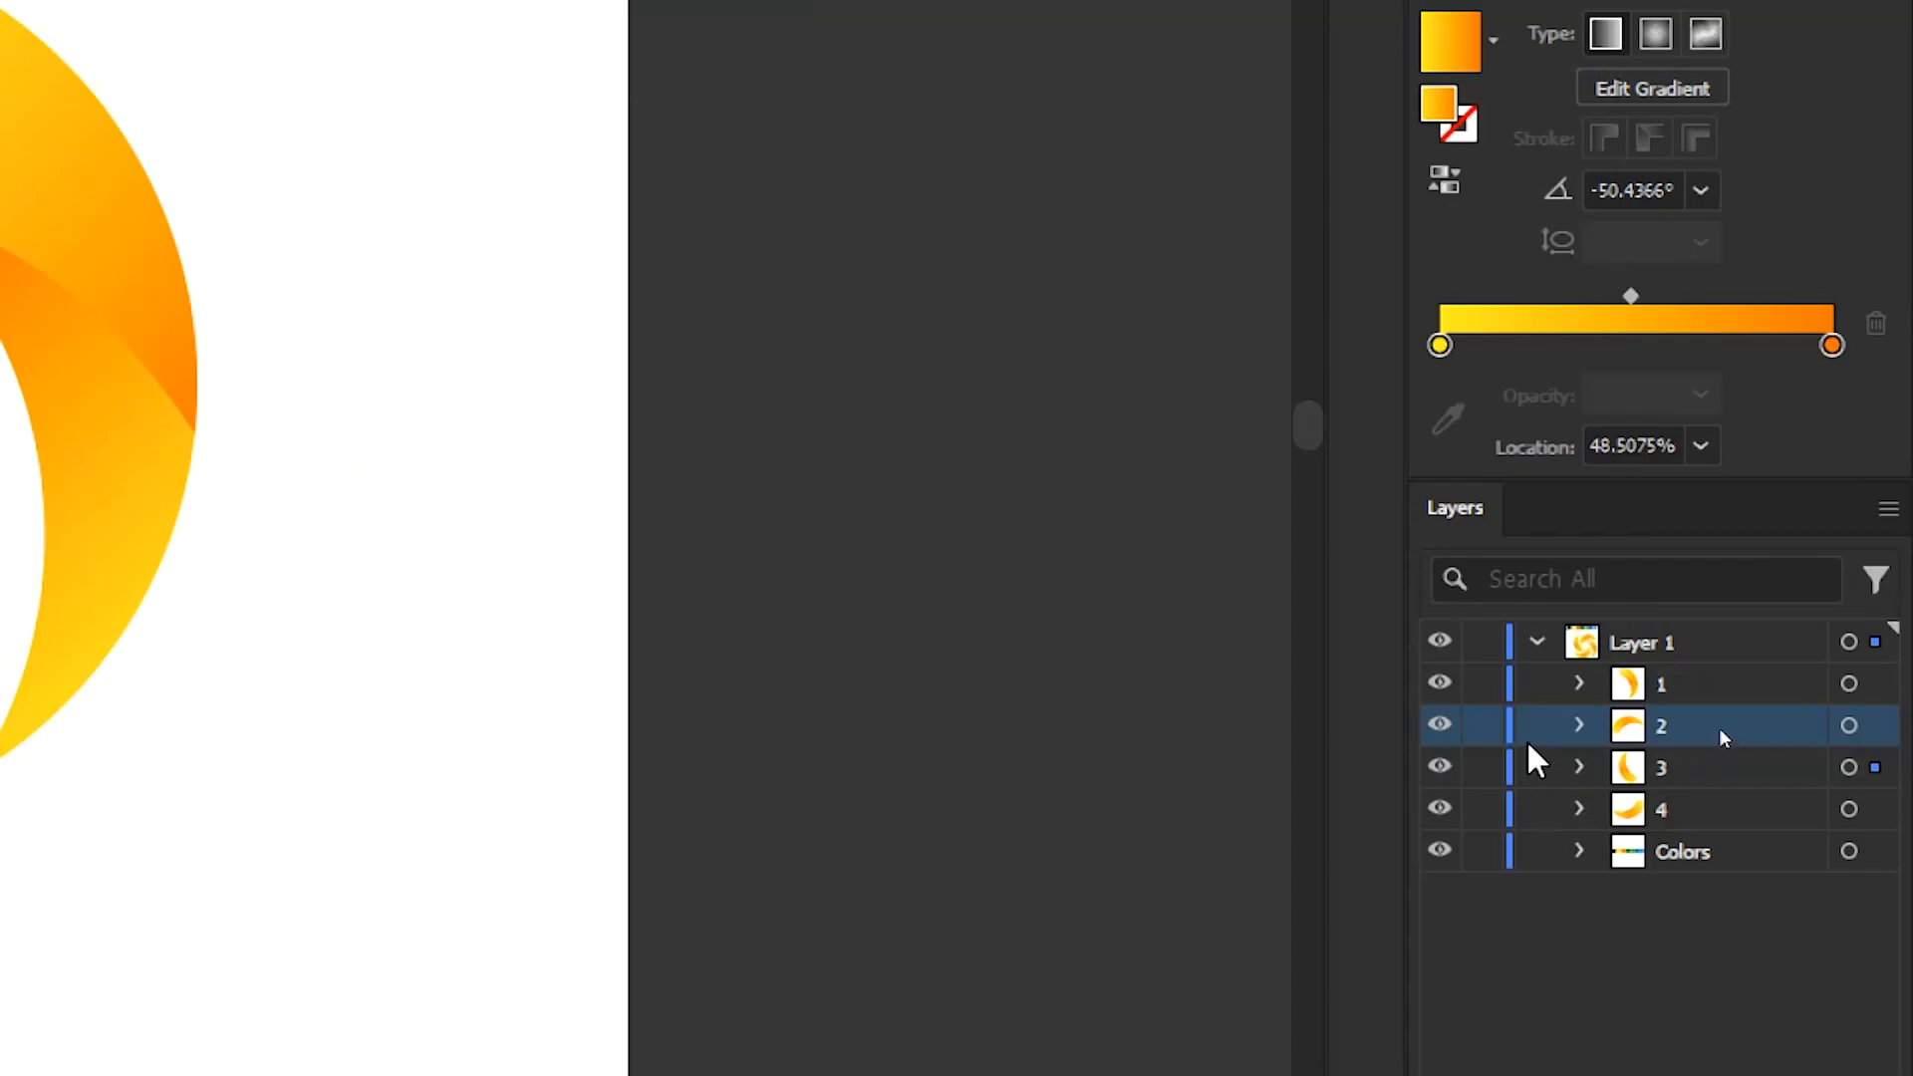
pyautogui.click(1579, 725)
pyautogui.click(1849, 850)
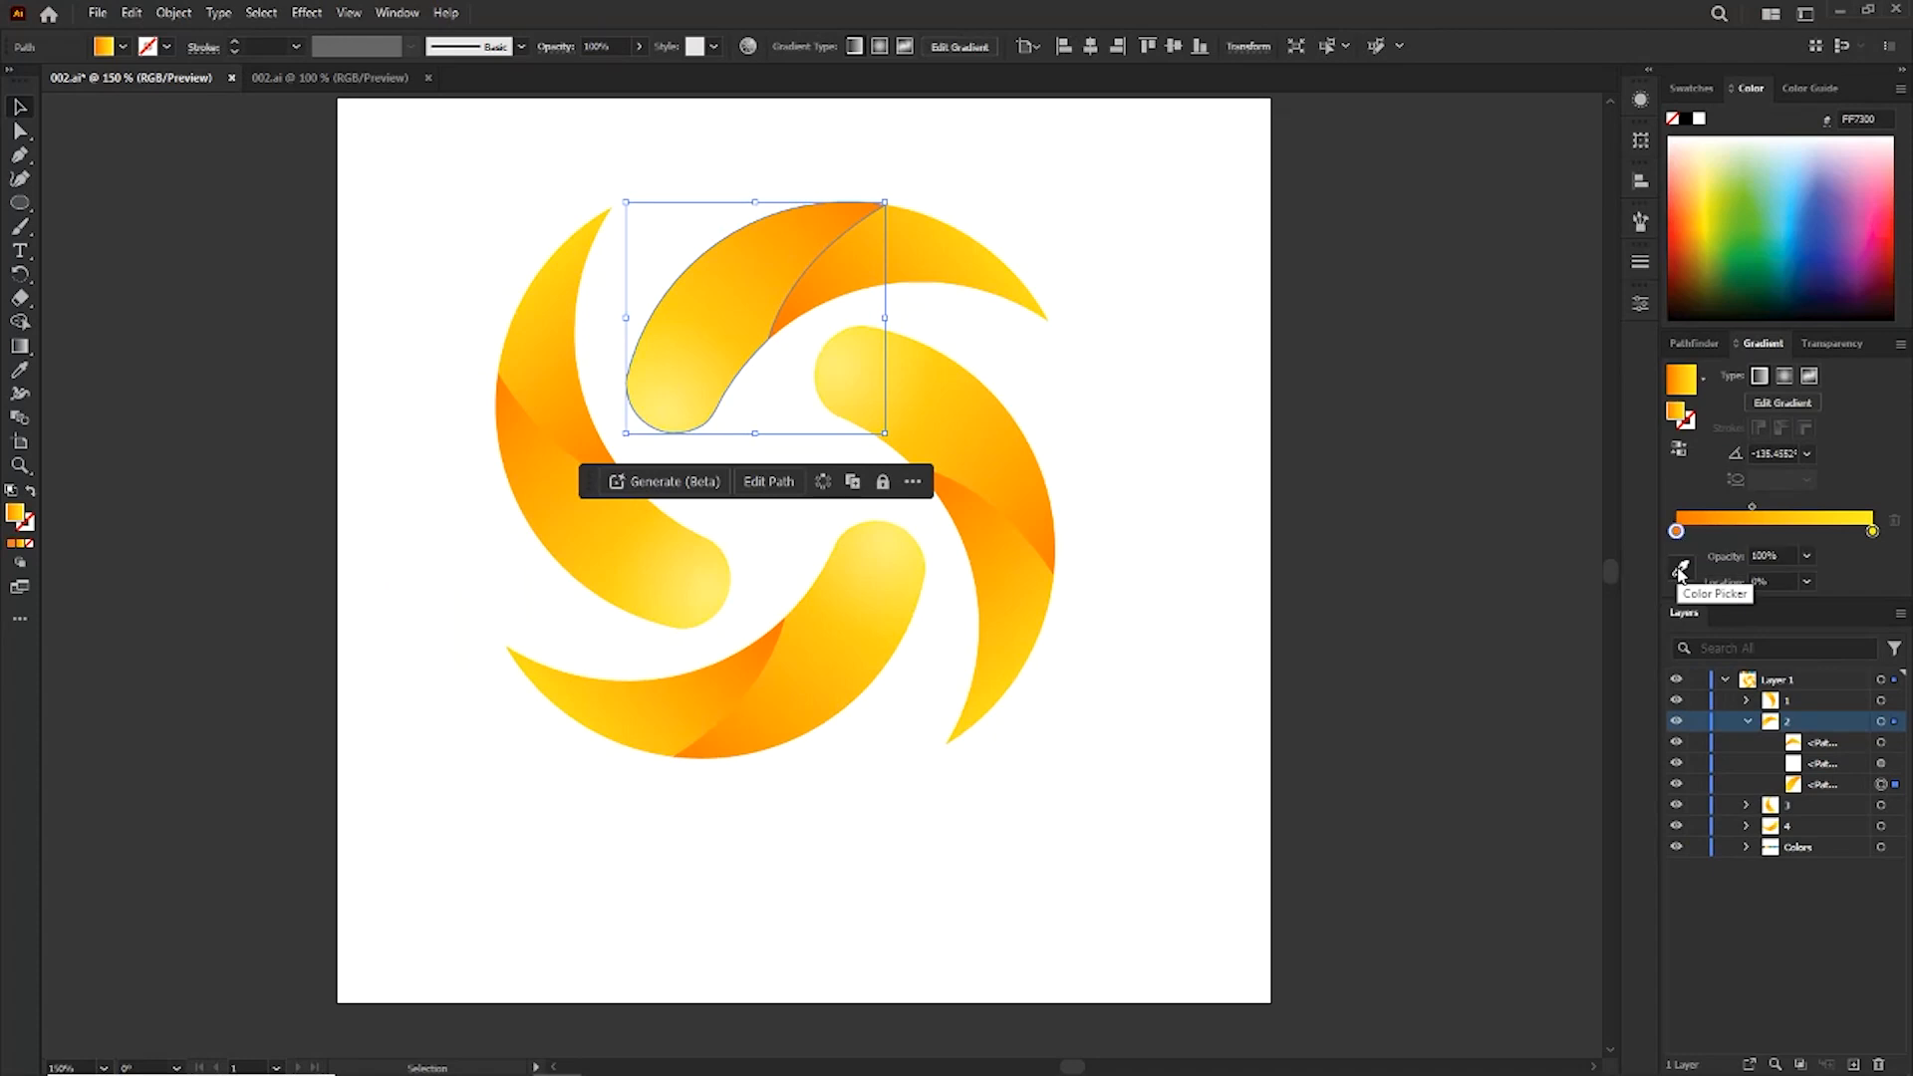
pyautogui.click(1677, 532)
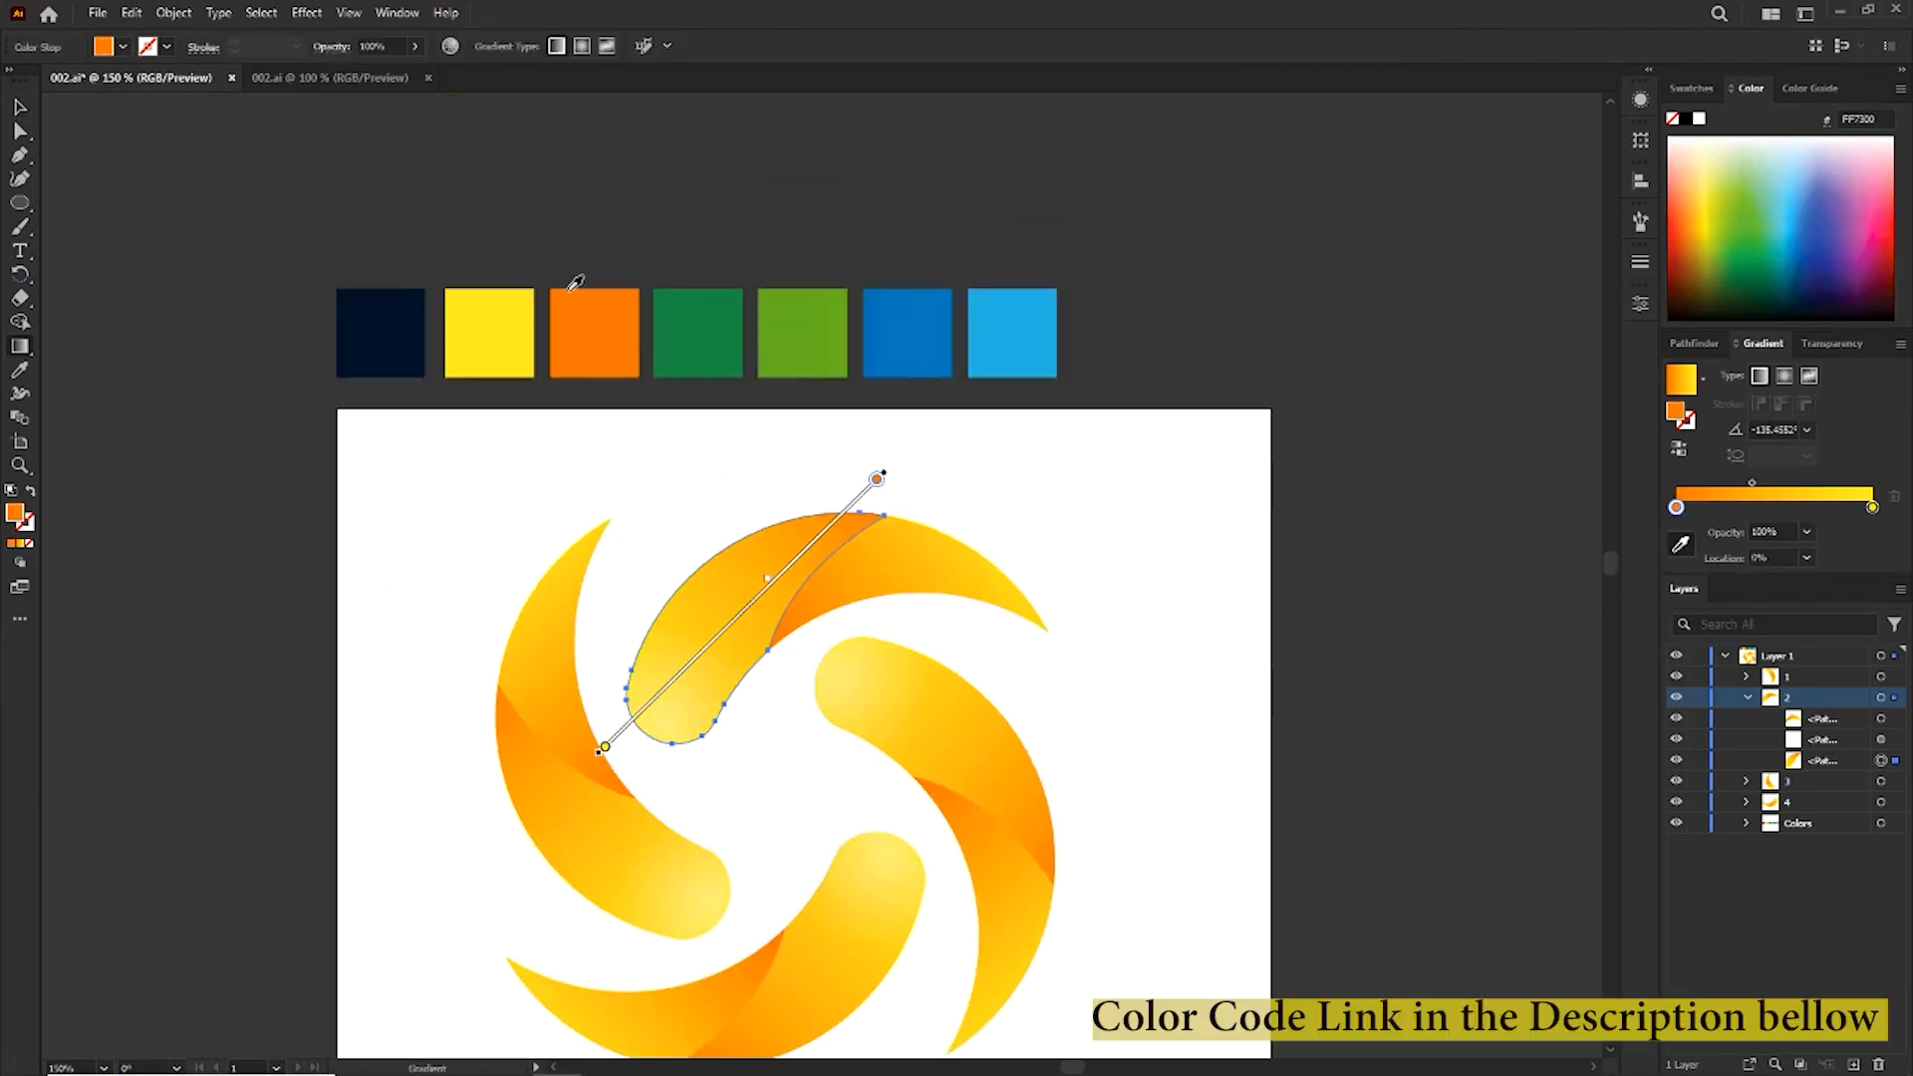
pyautogui.click(723, 326)
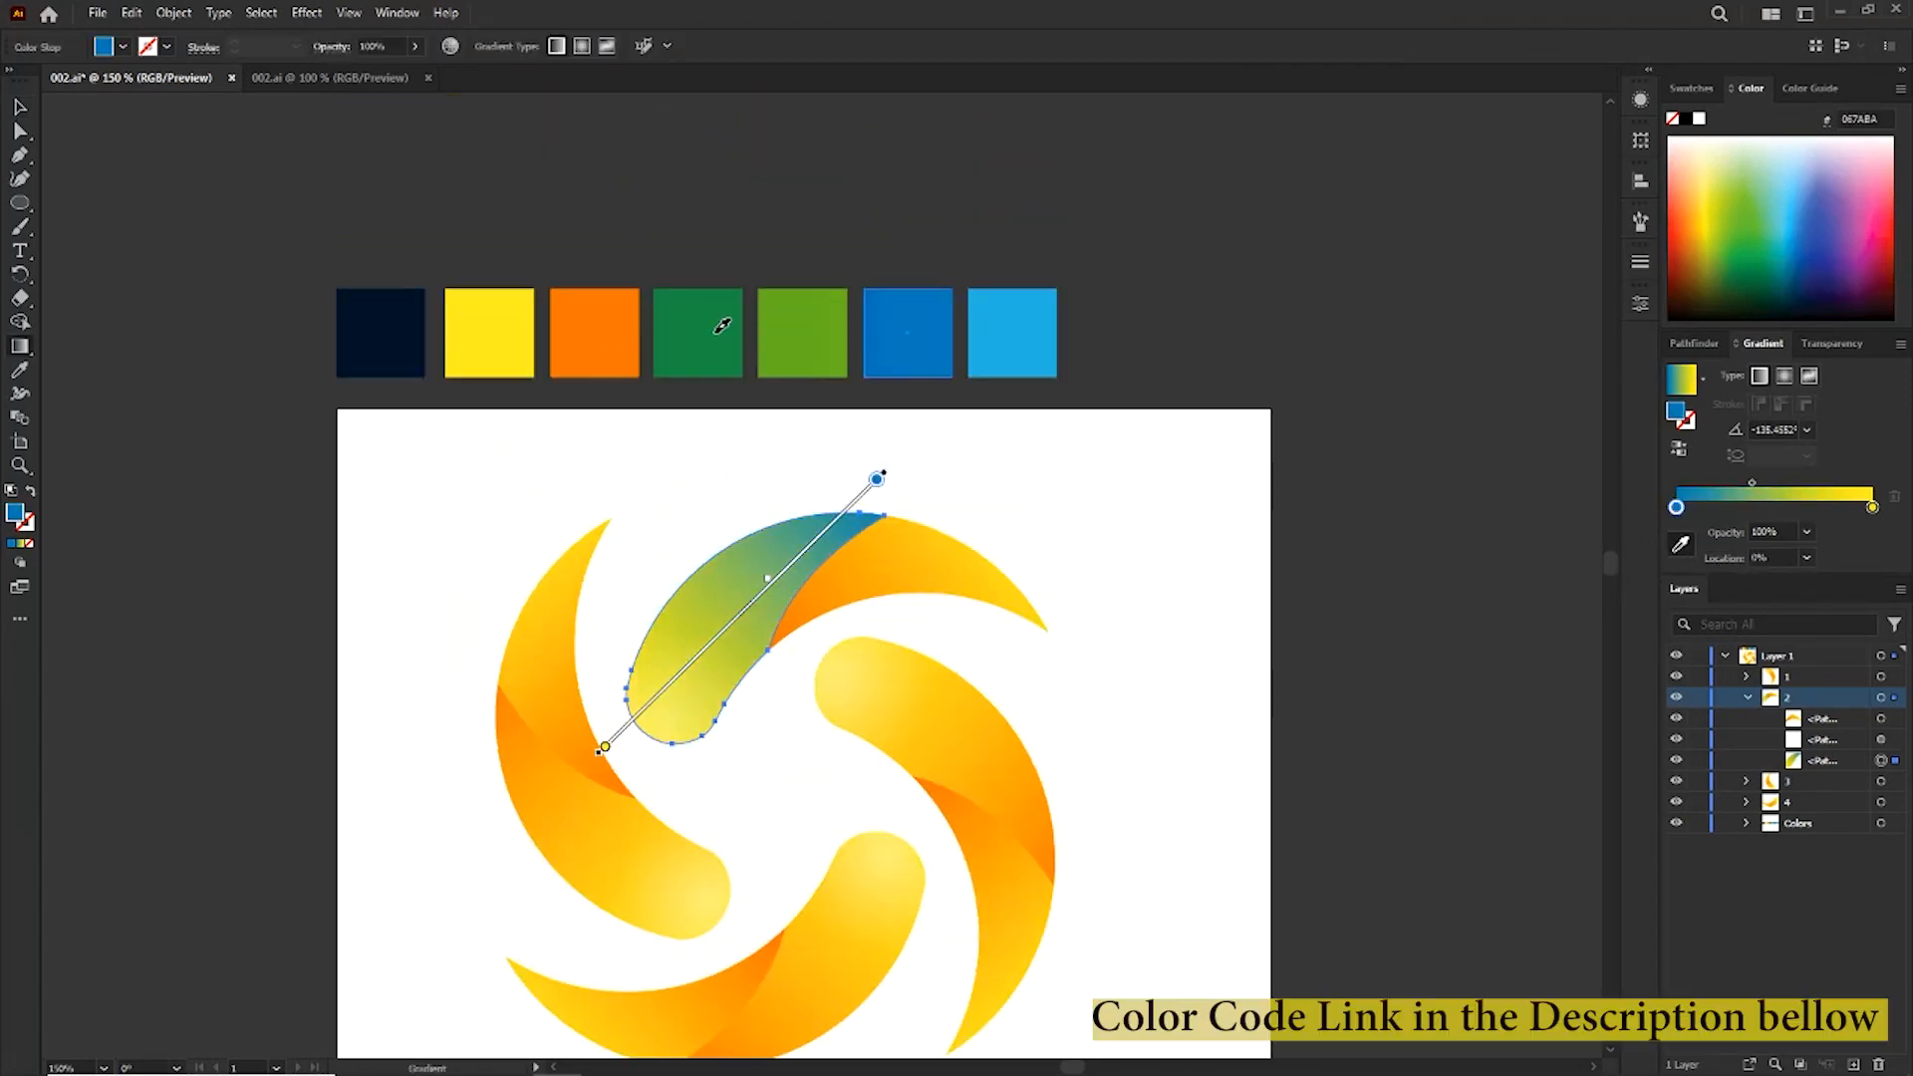
pyautogui.click(1876, 507)
pyautogui.click(806, 336)
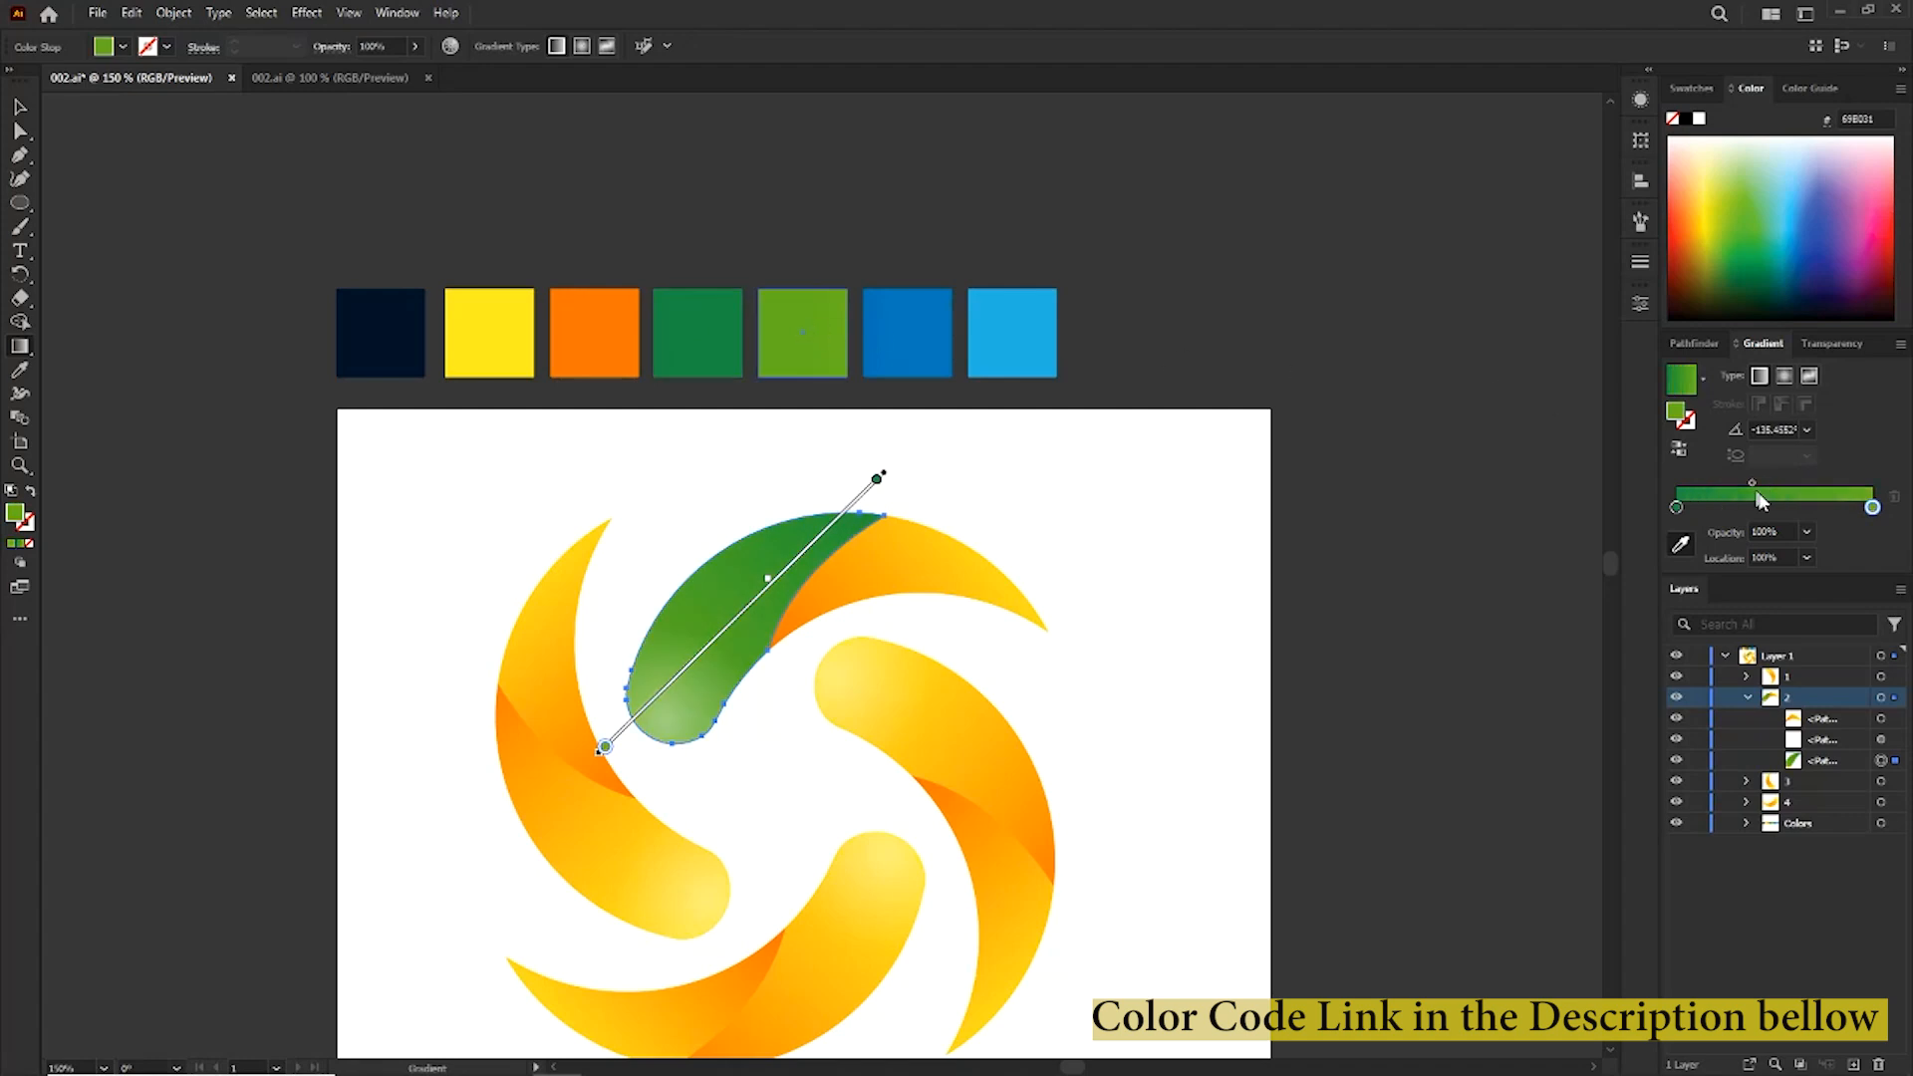
pyautogui.moveTo(1752, 483); pyautogui.dragTo(1746, 482)
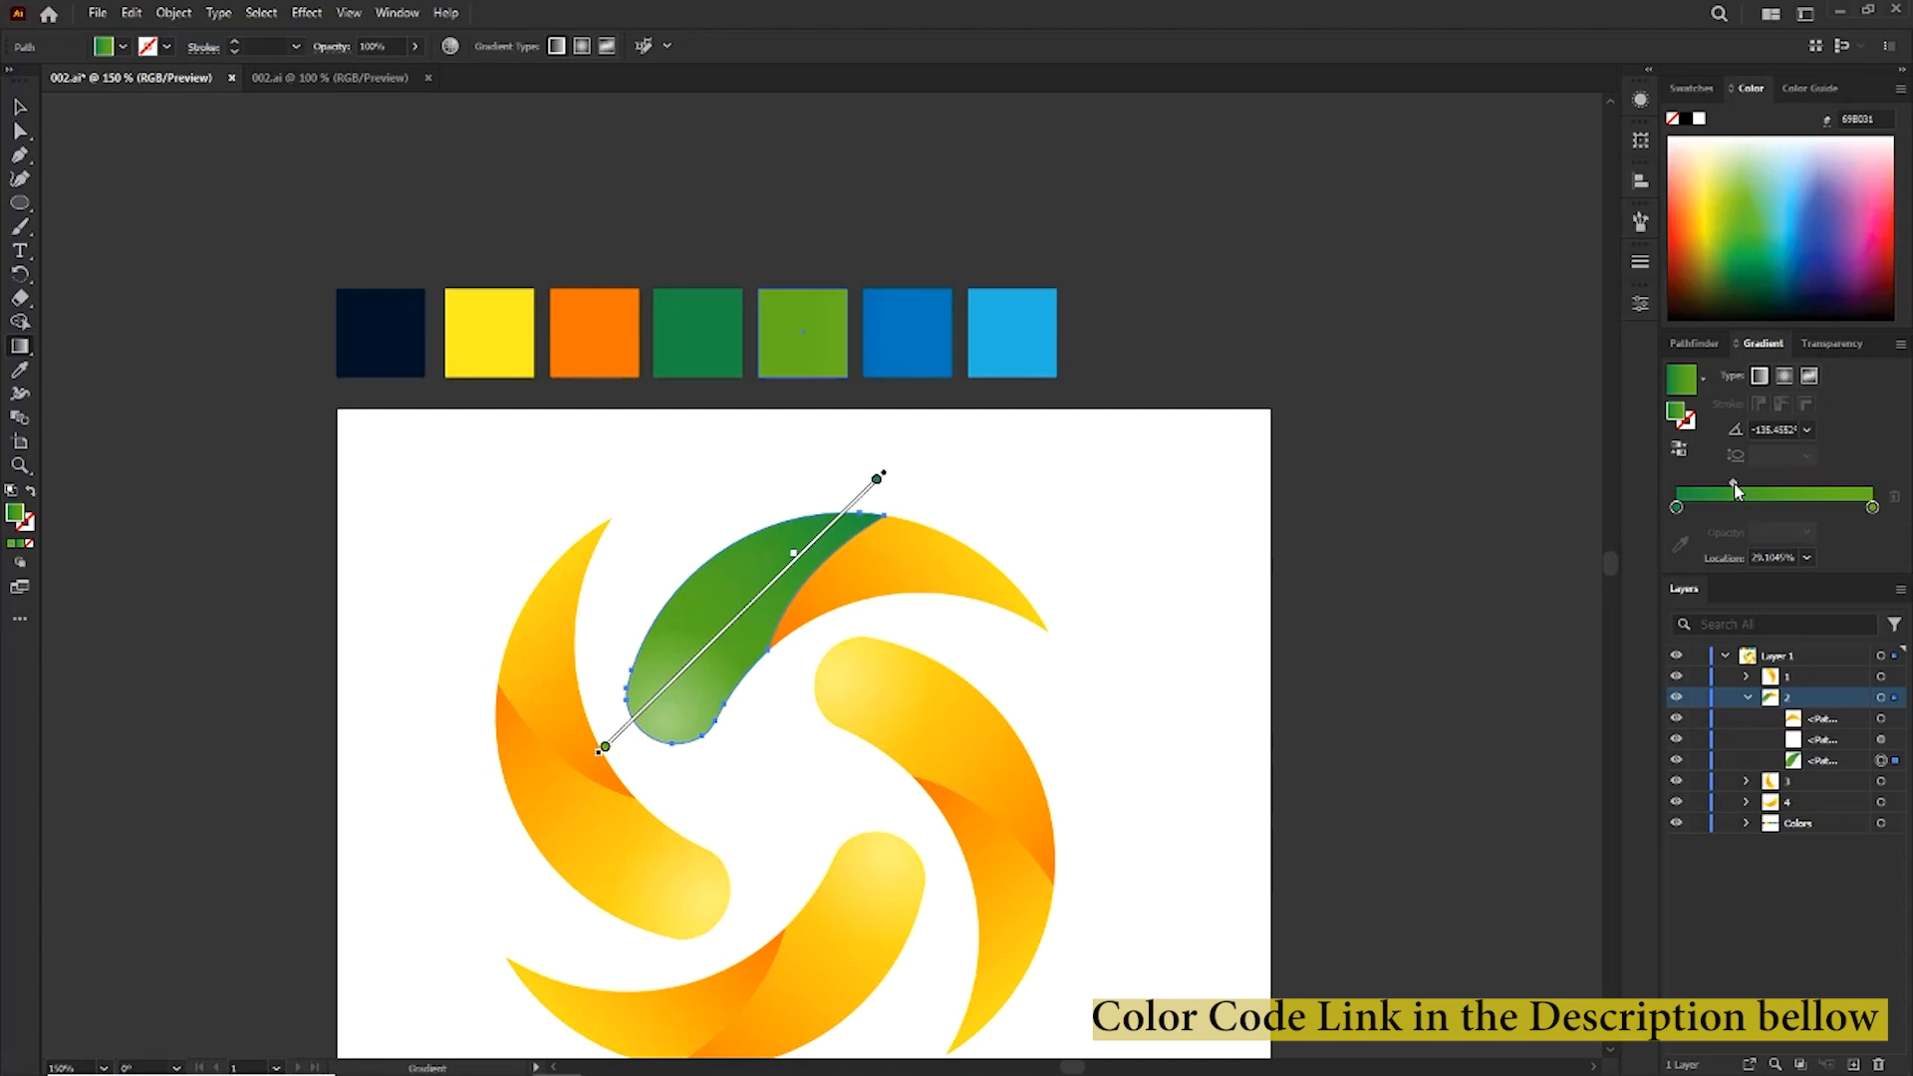
pyautogui.click(17, 107)
pyautogui.click(598, 450)
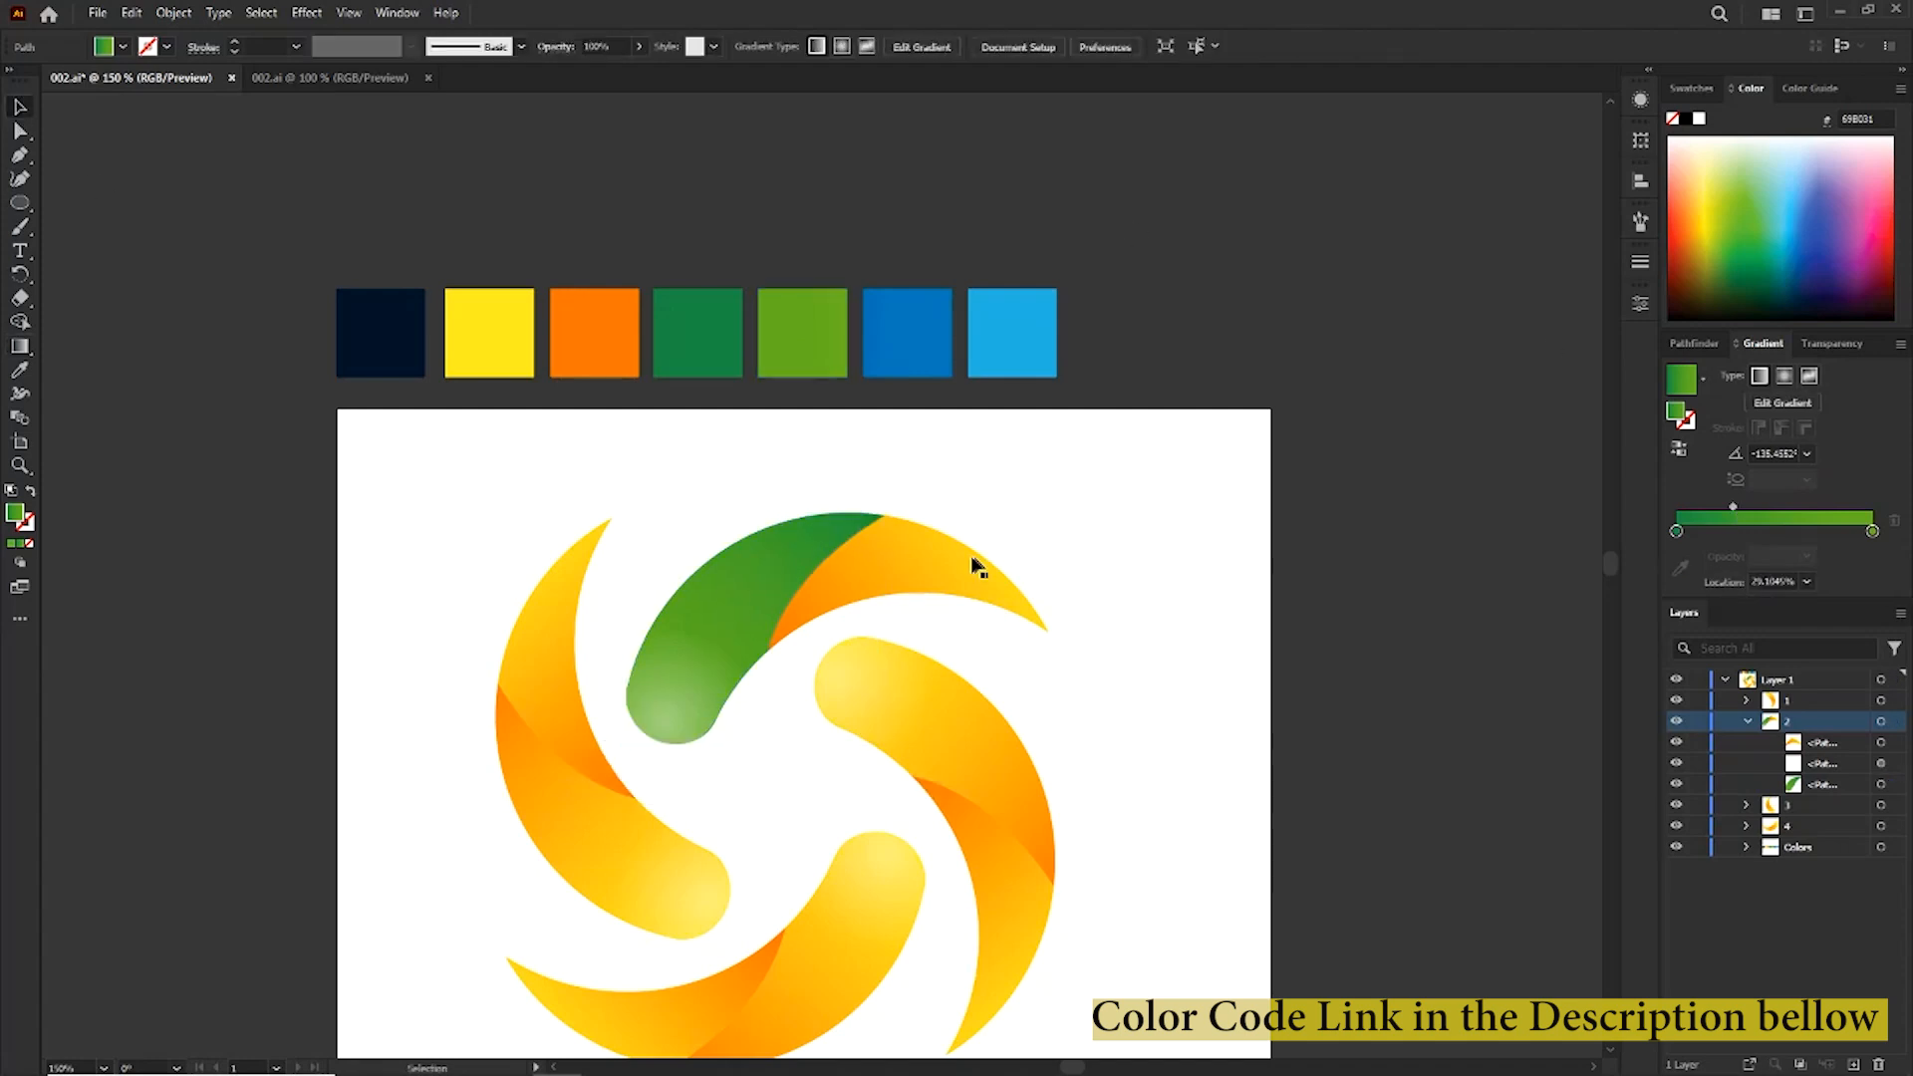
# Recolour the top crescent's tail gradient, using light green towards the tip and dark green where it meets the head.
pyautogui.click(964, 572)
pyautogui.click(1882, 719)
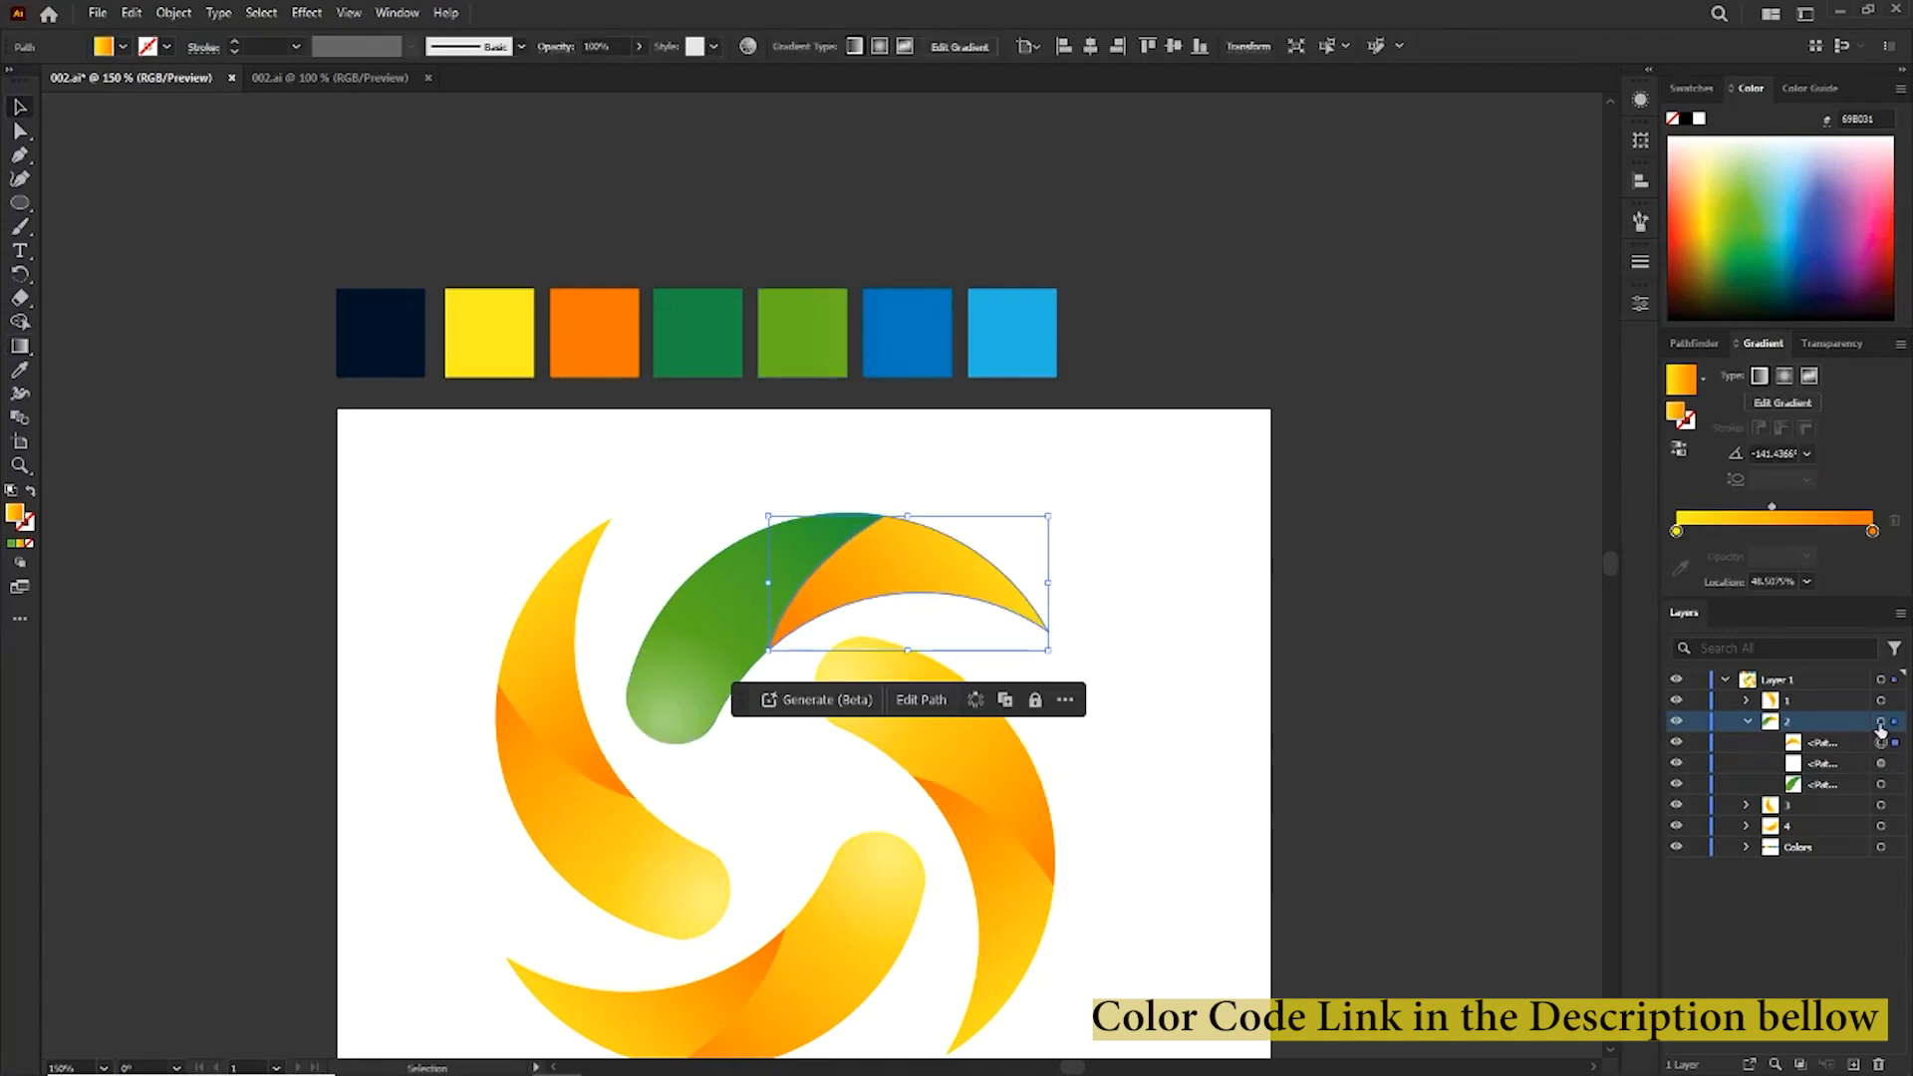
pyautogui.click(1677, 531)
pyautogui.click(1680, 567)
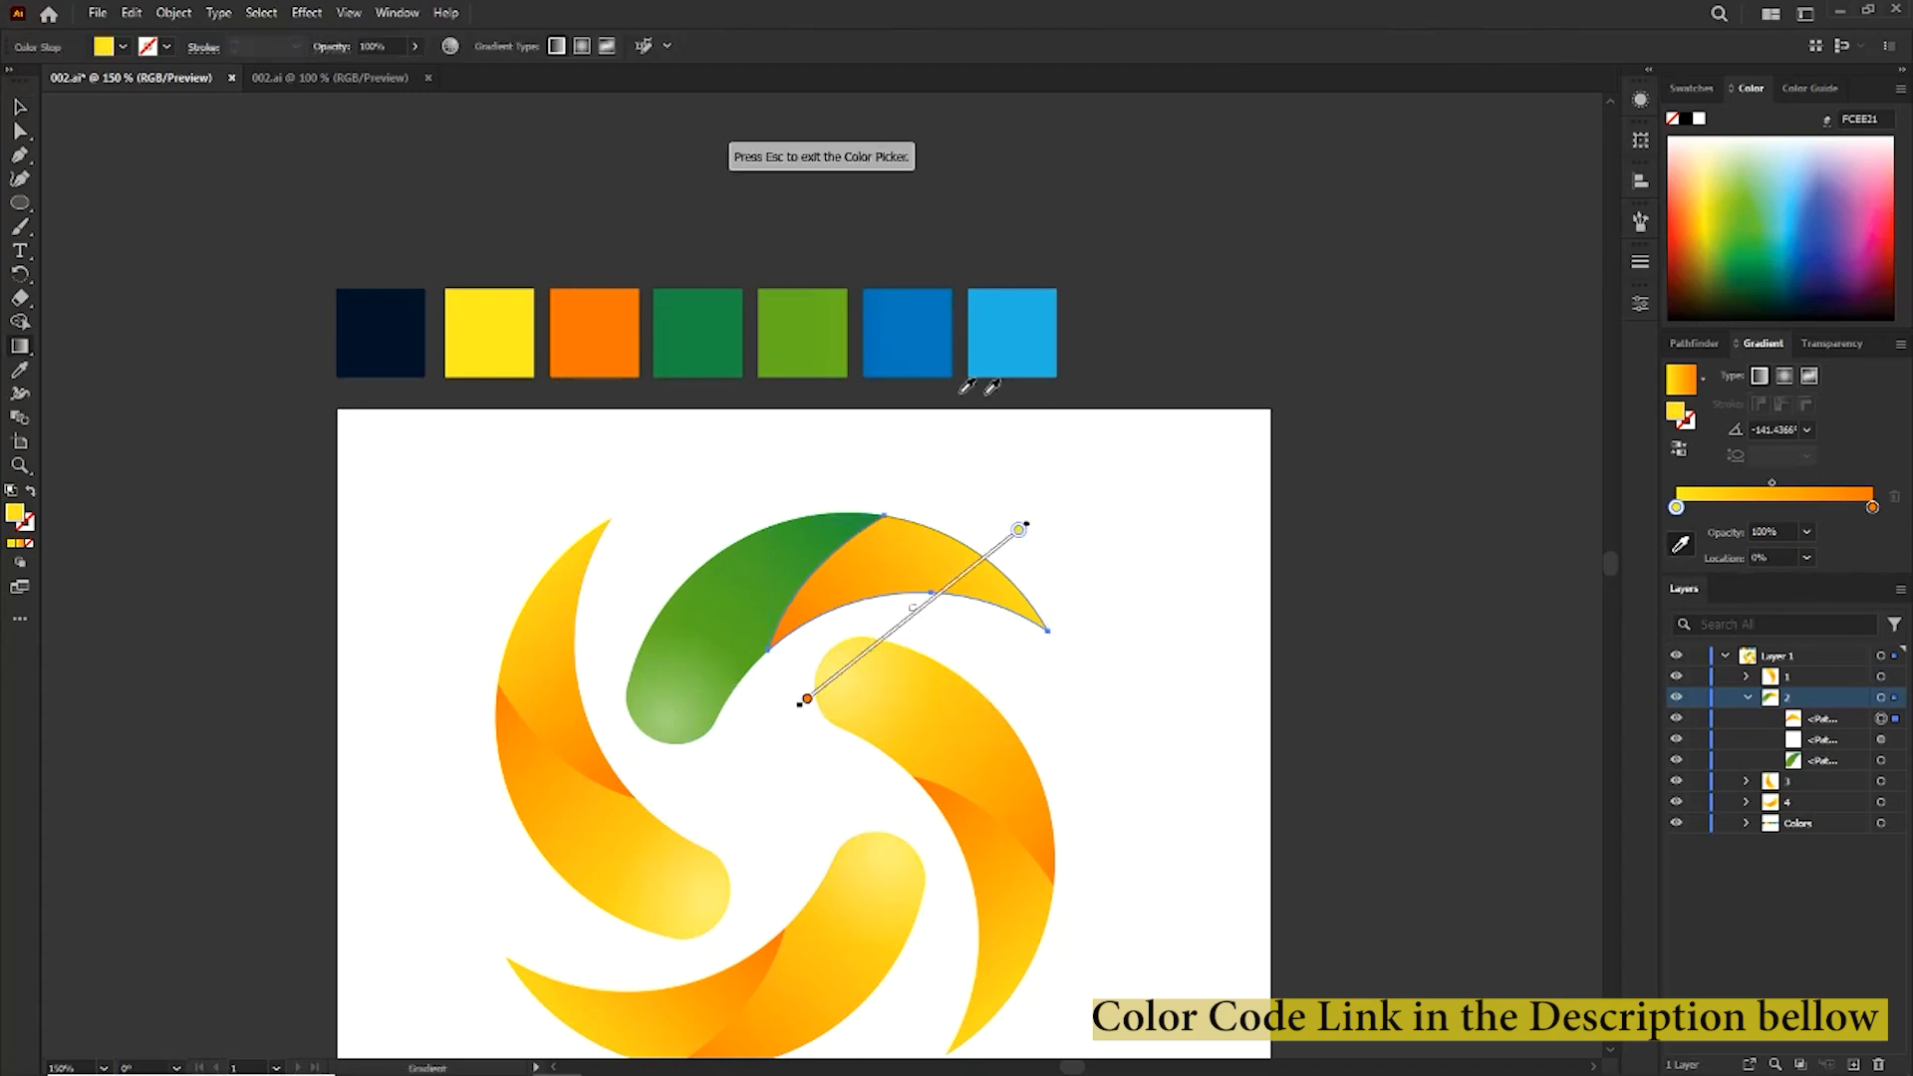
pyautogui.click(794, 336)
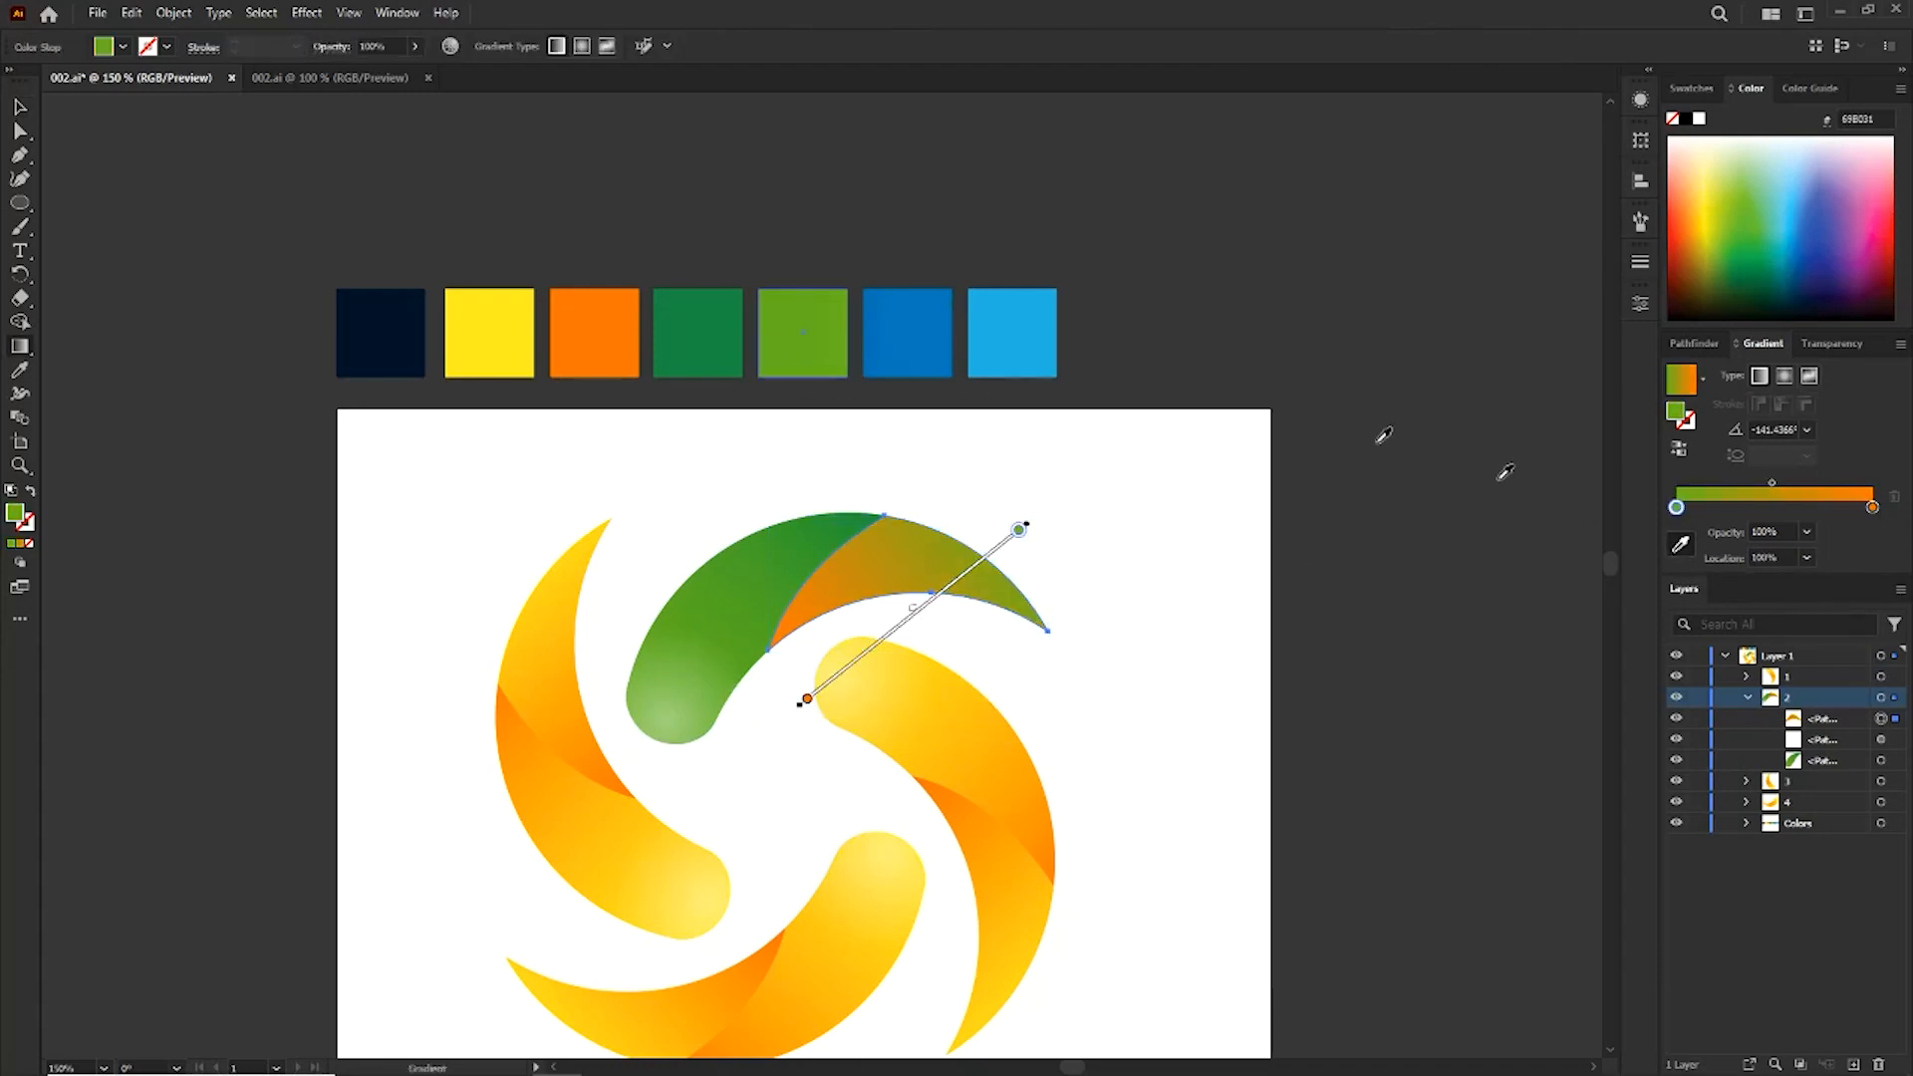
pyautogui.click(697, 341)
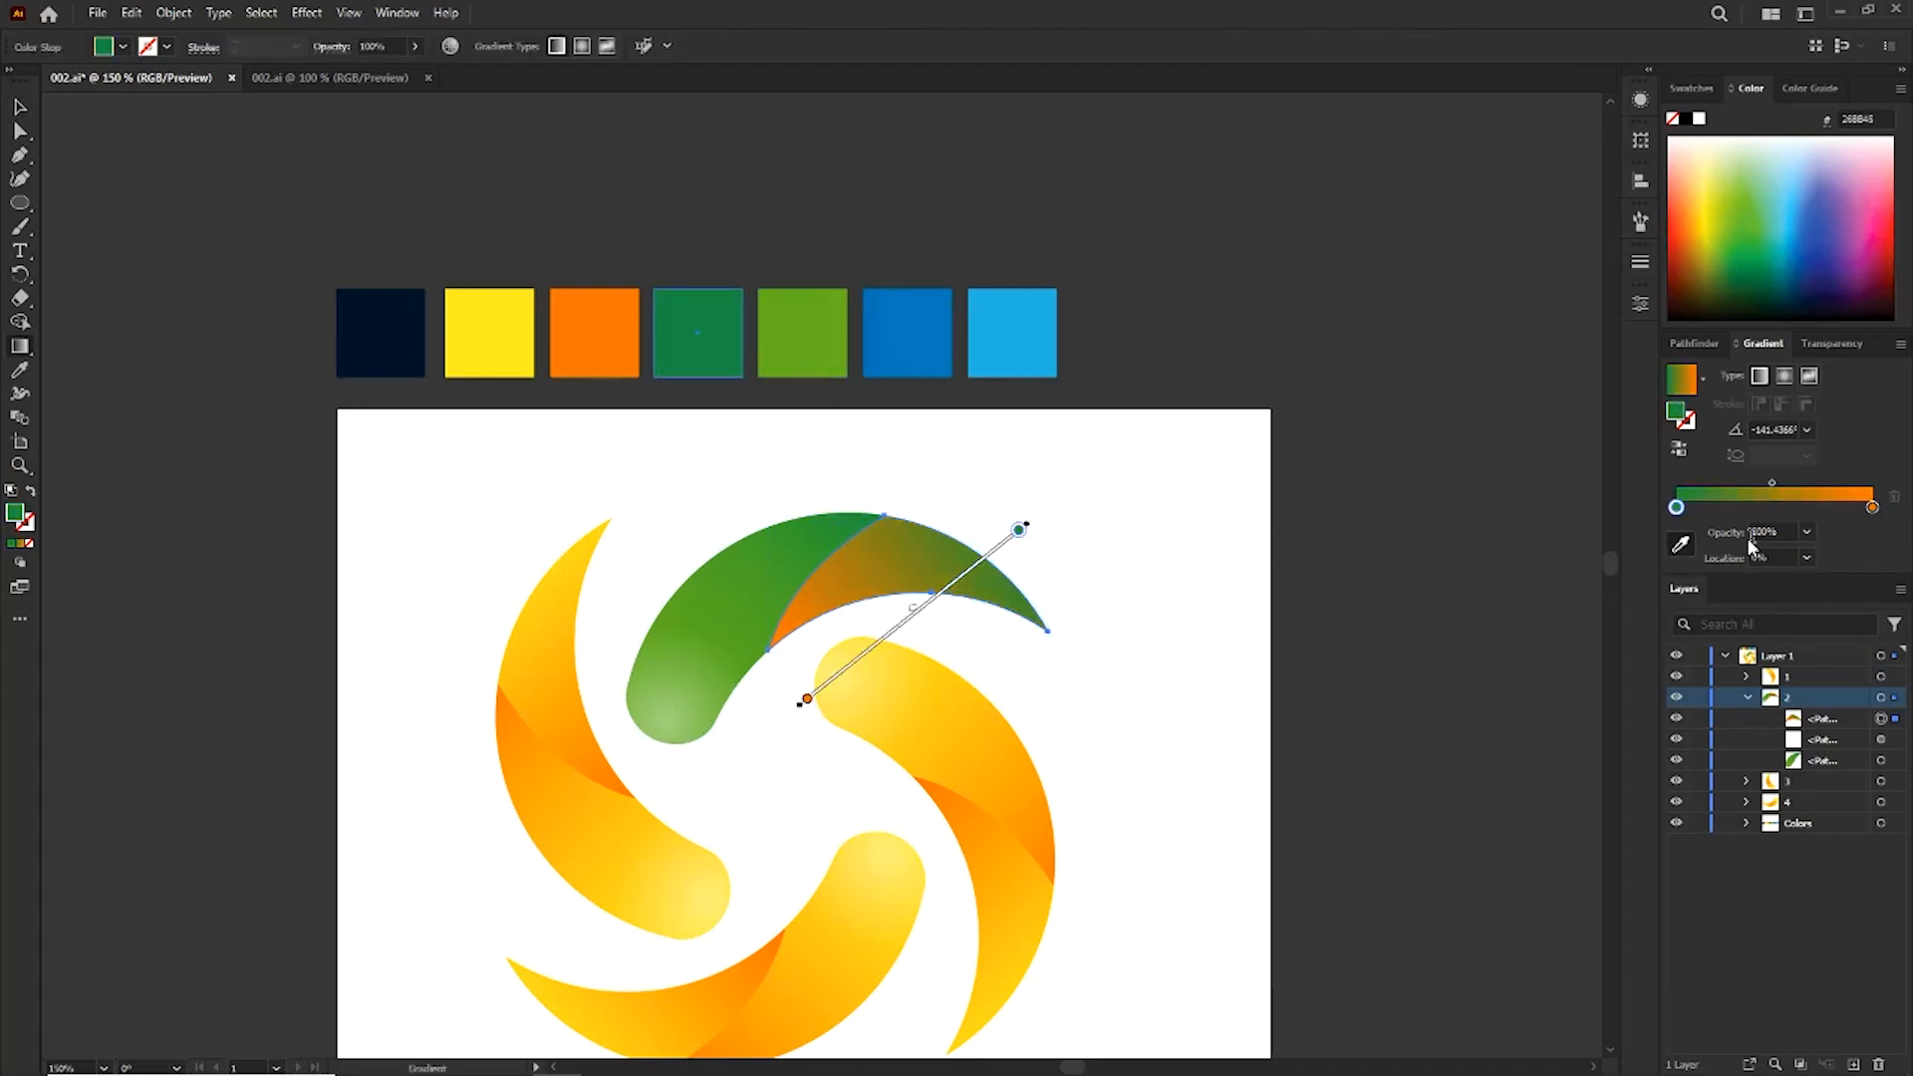
pyautogui.click(788, 347)
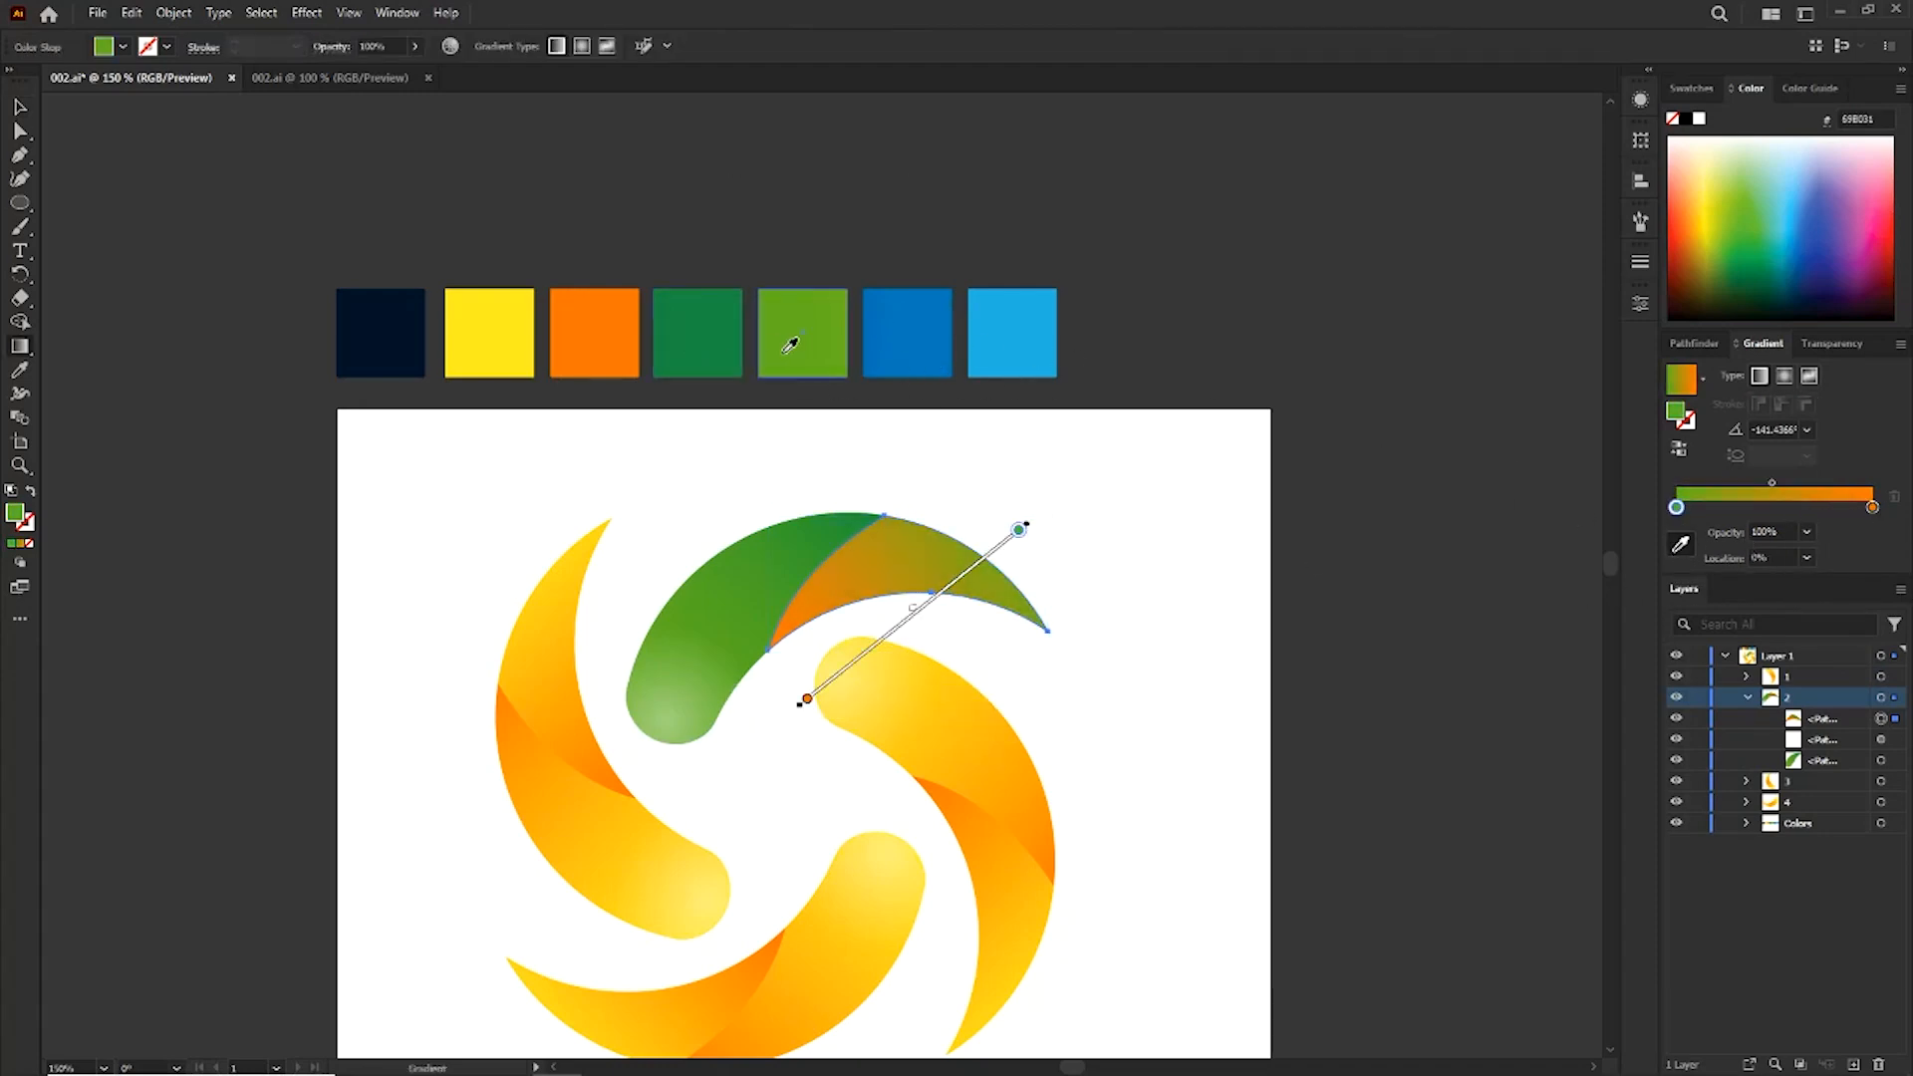
pyautogui.click(1874, 508)
pyautogui.click(689, 351)
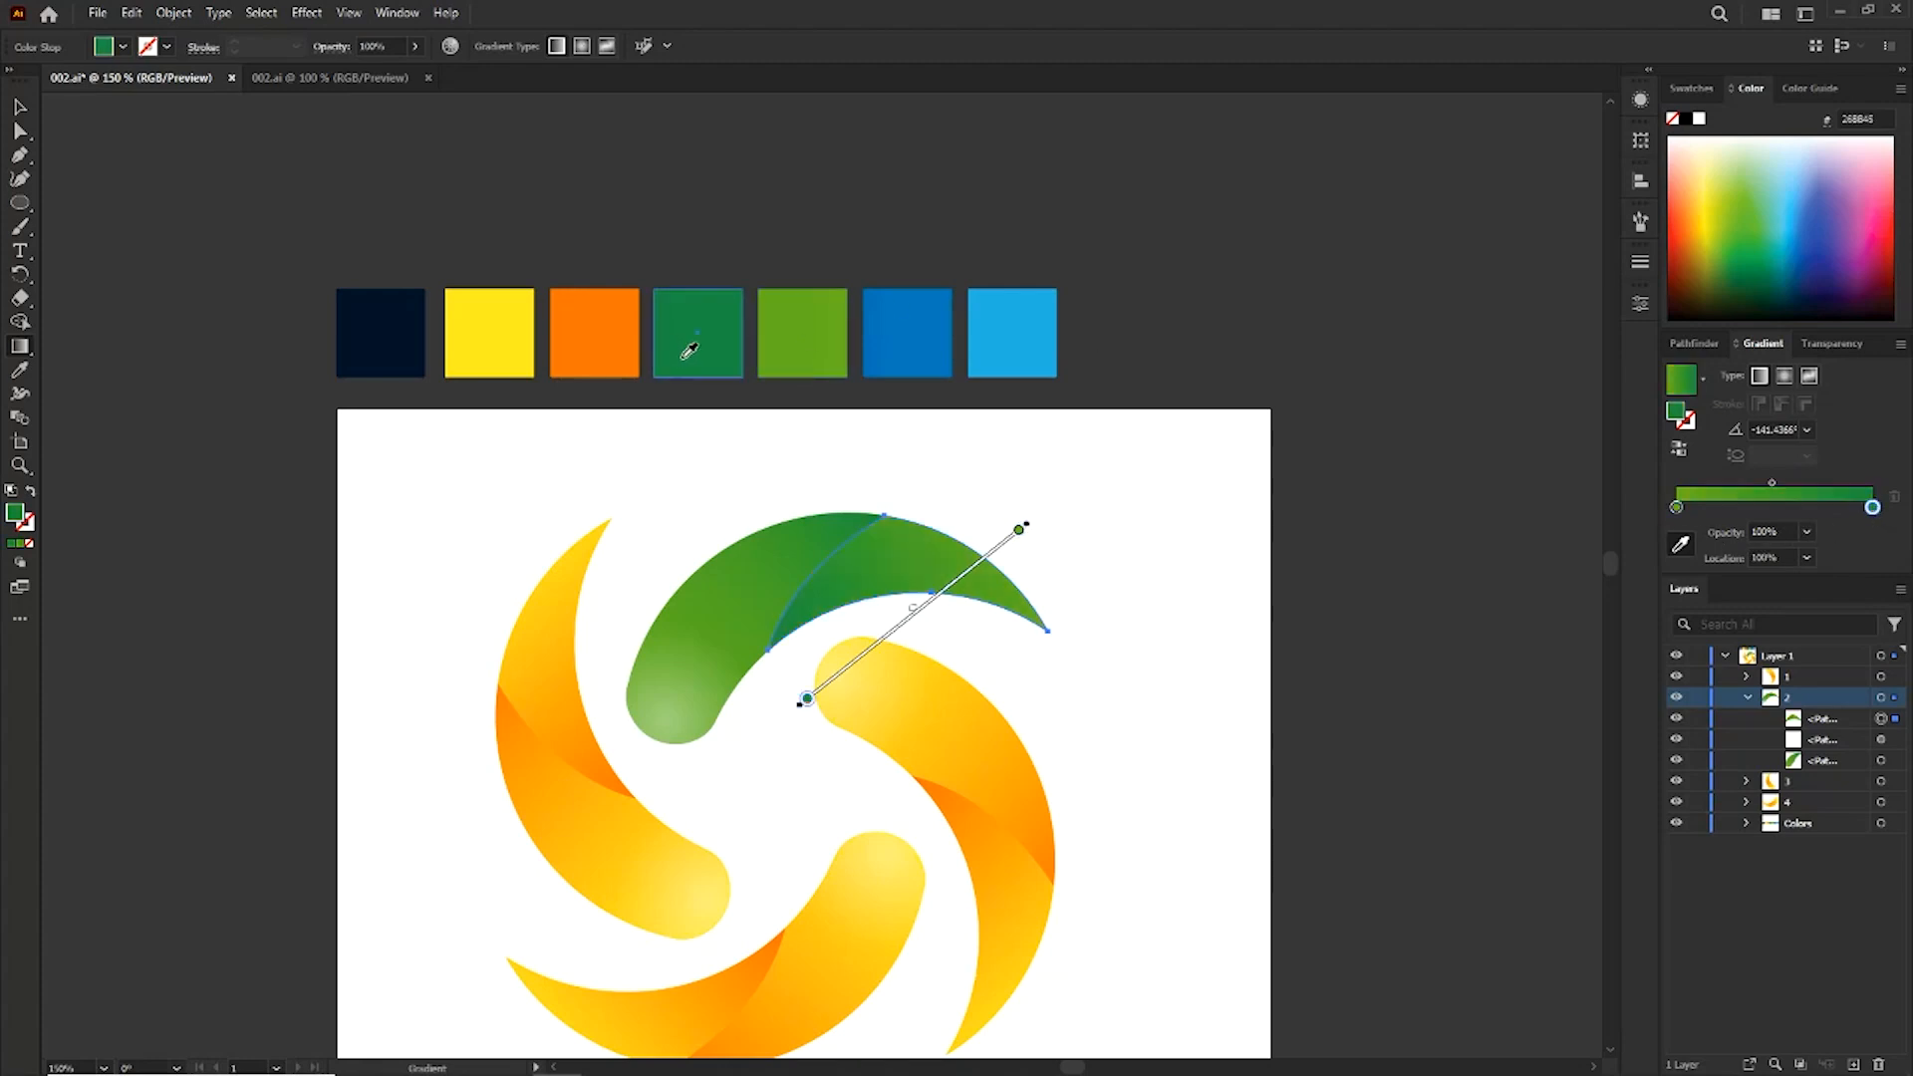
pyautogui.click(18, 105)
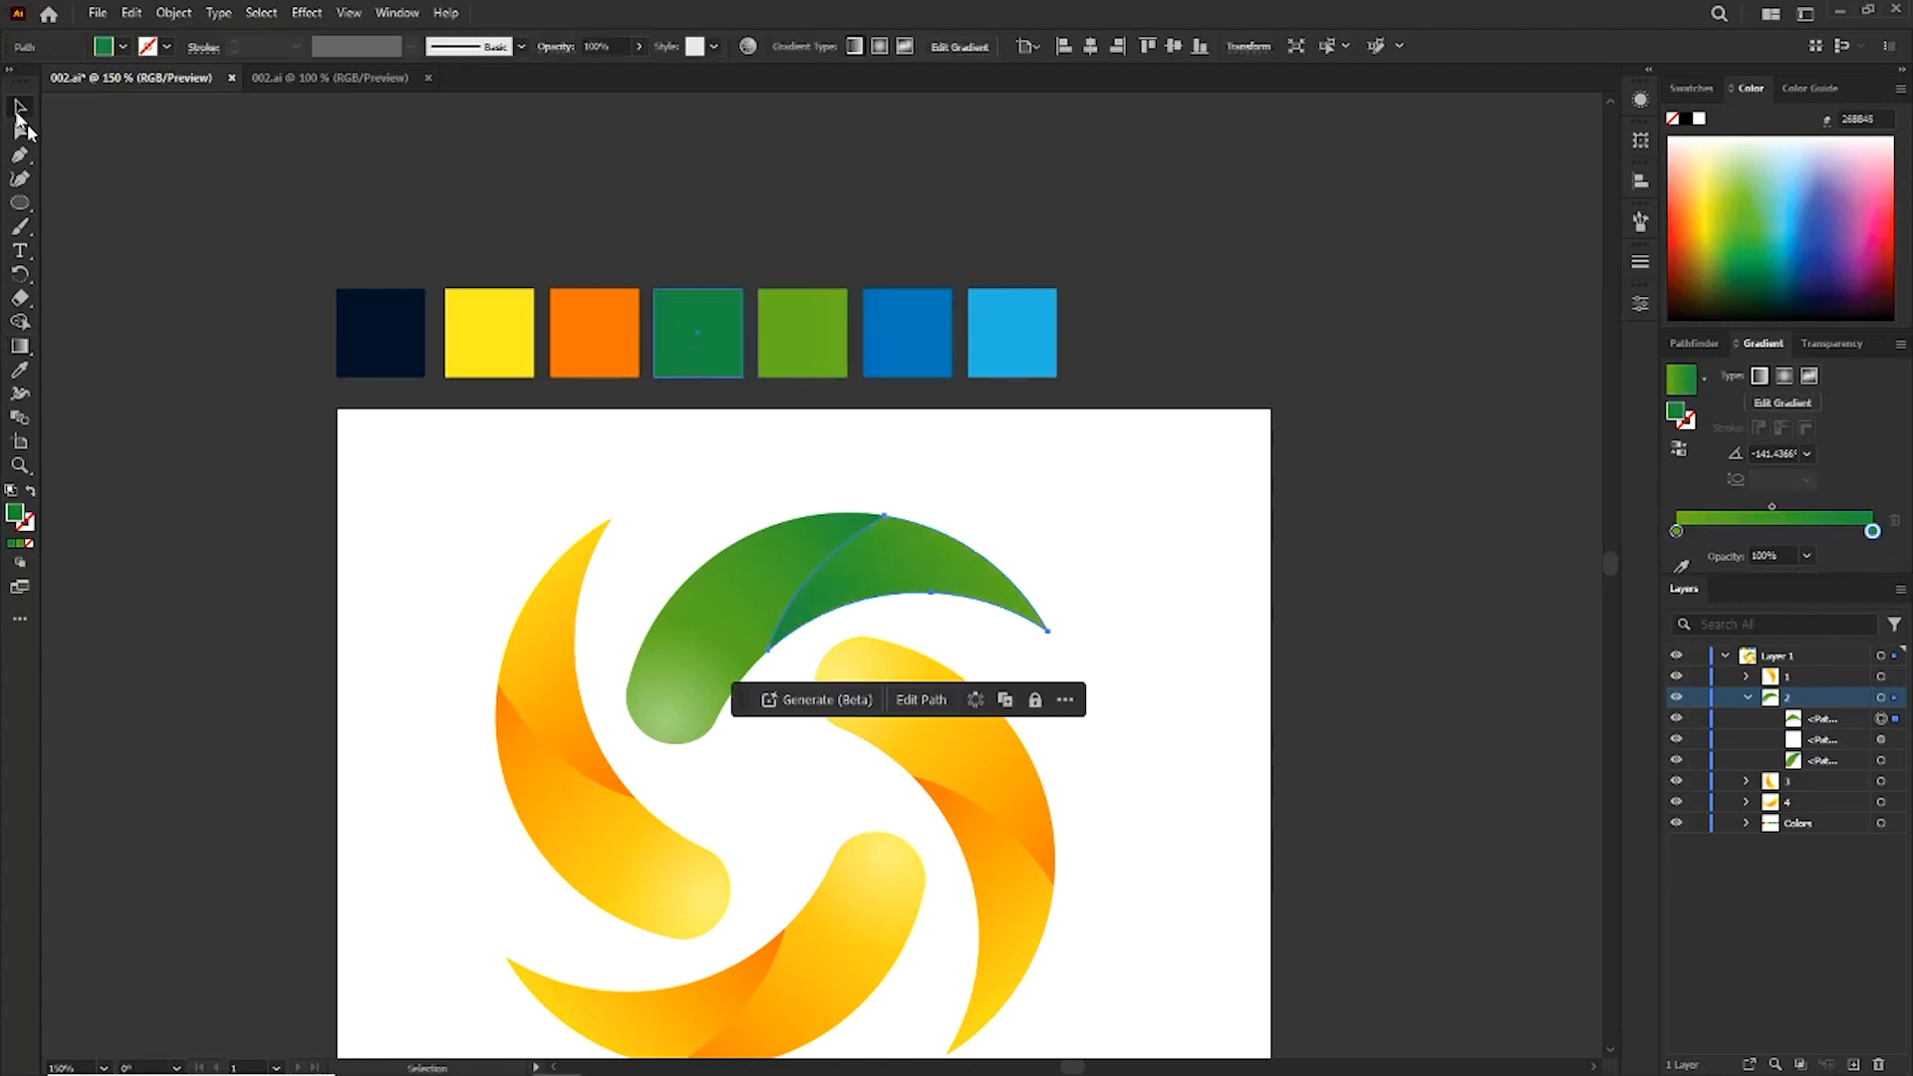
pyautogui.click(265, 499)
# Recolour the left crescent's rounded head gradient, using the dark blue swatch at the fold and the light blue swatch towards the rounded end.
pyautogui.moveTo(802, 565); pyautogui.dragTo(778, 477)
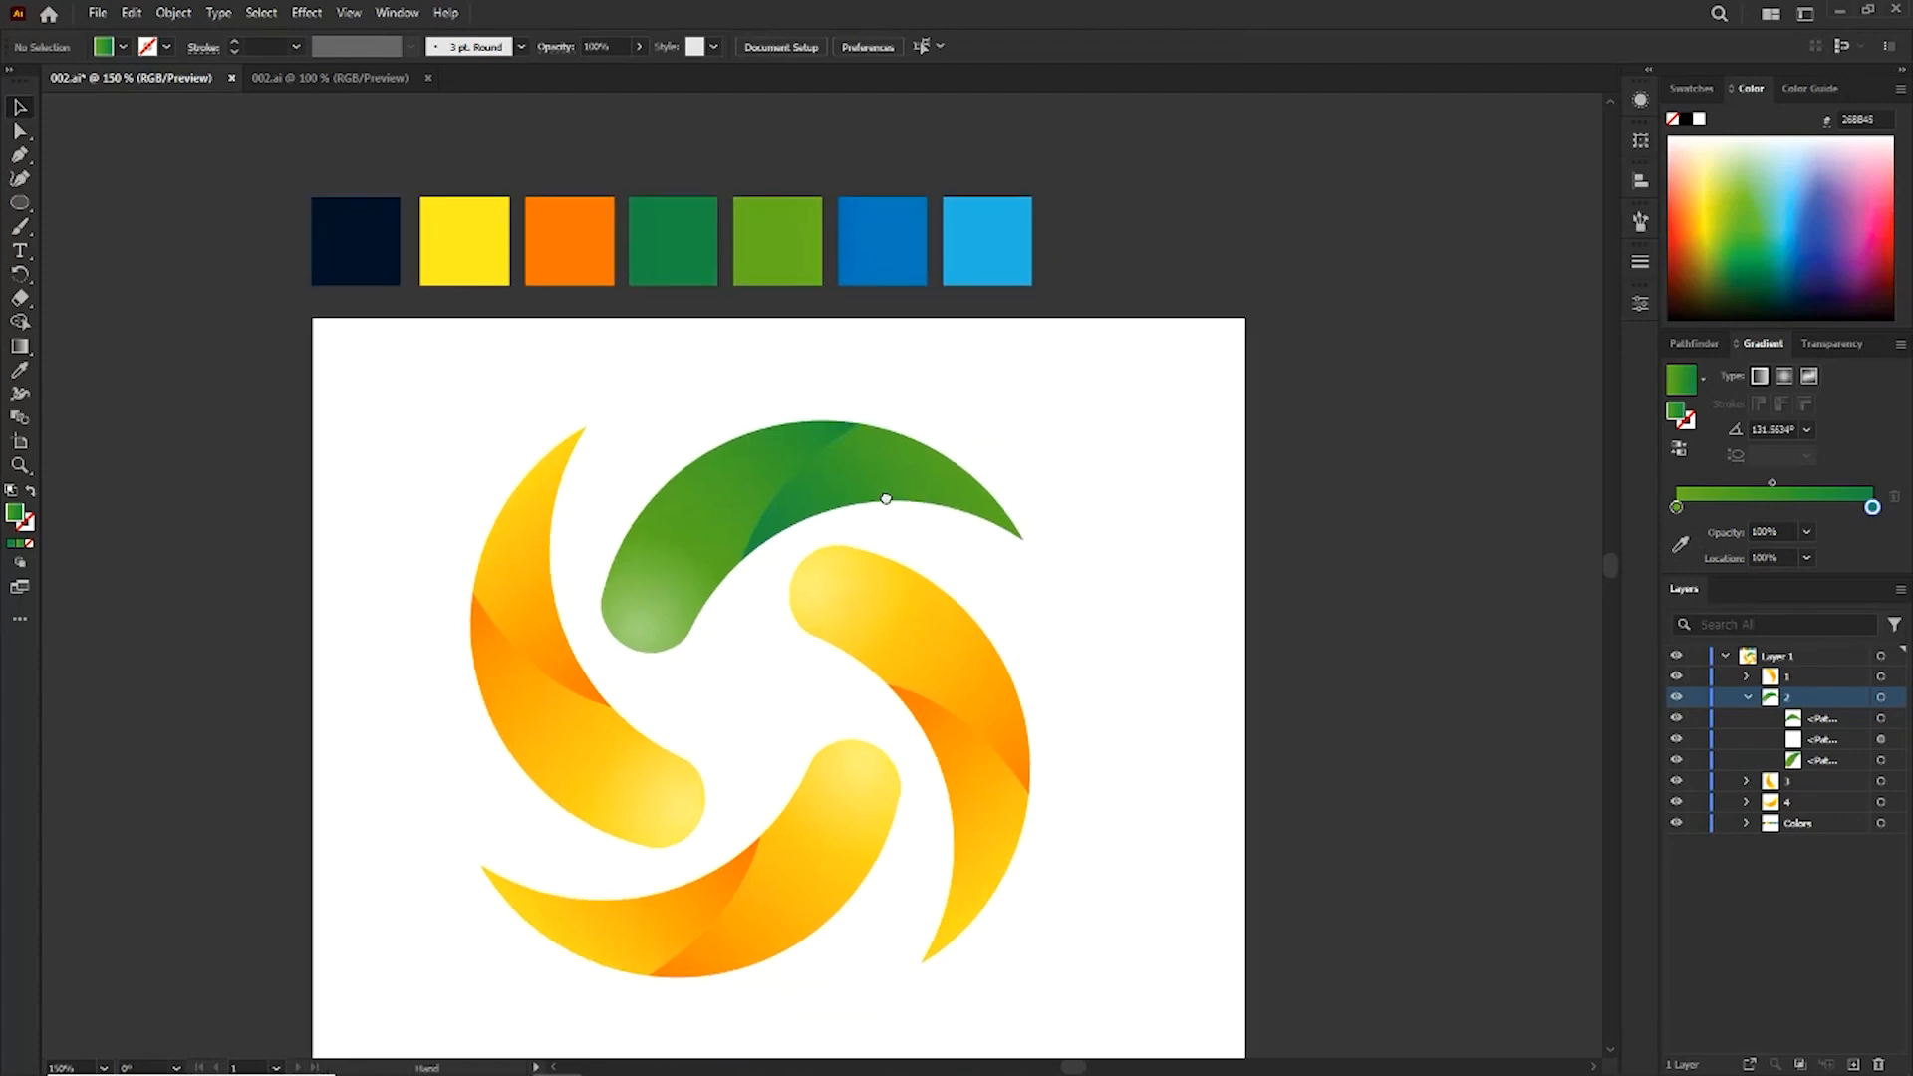
pyautogui.moveTo(931, 713); pyautogui.dragTo(929, 624)
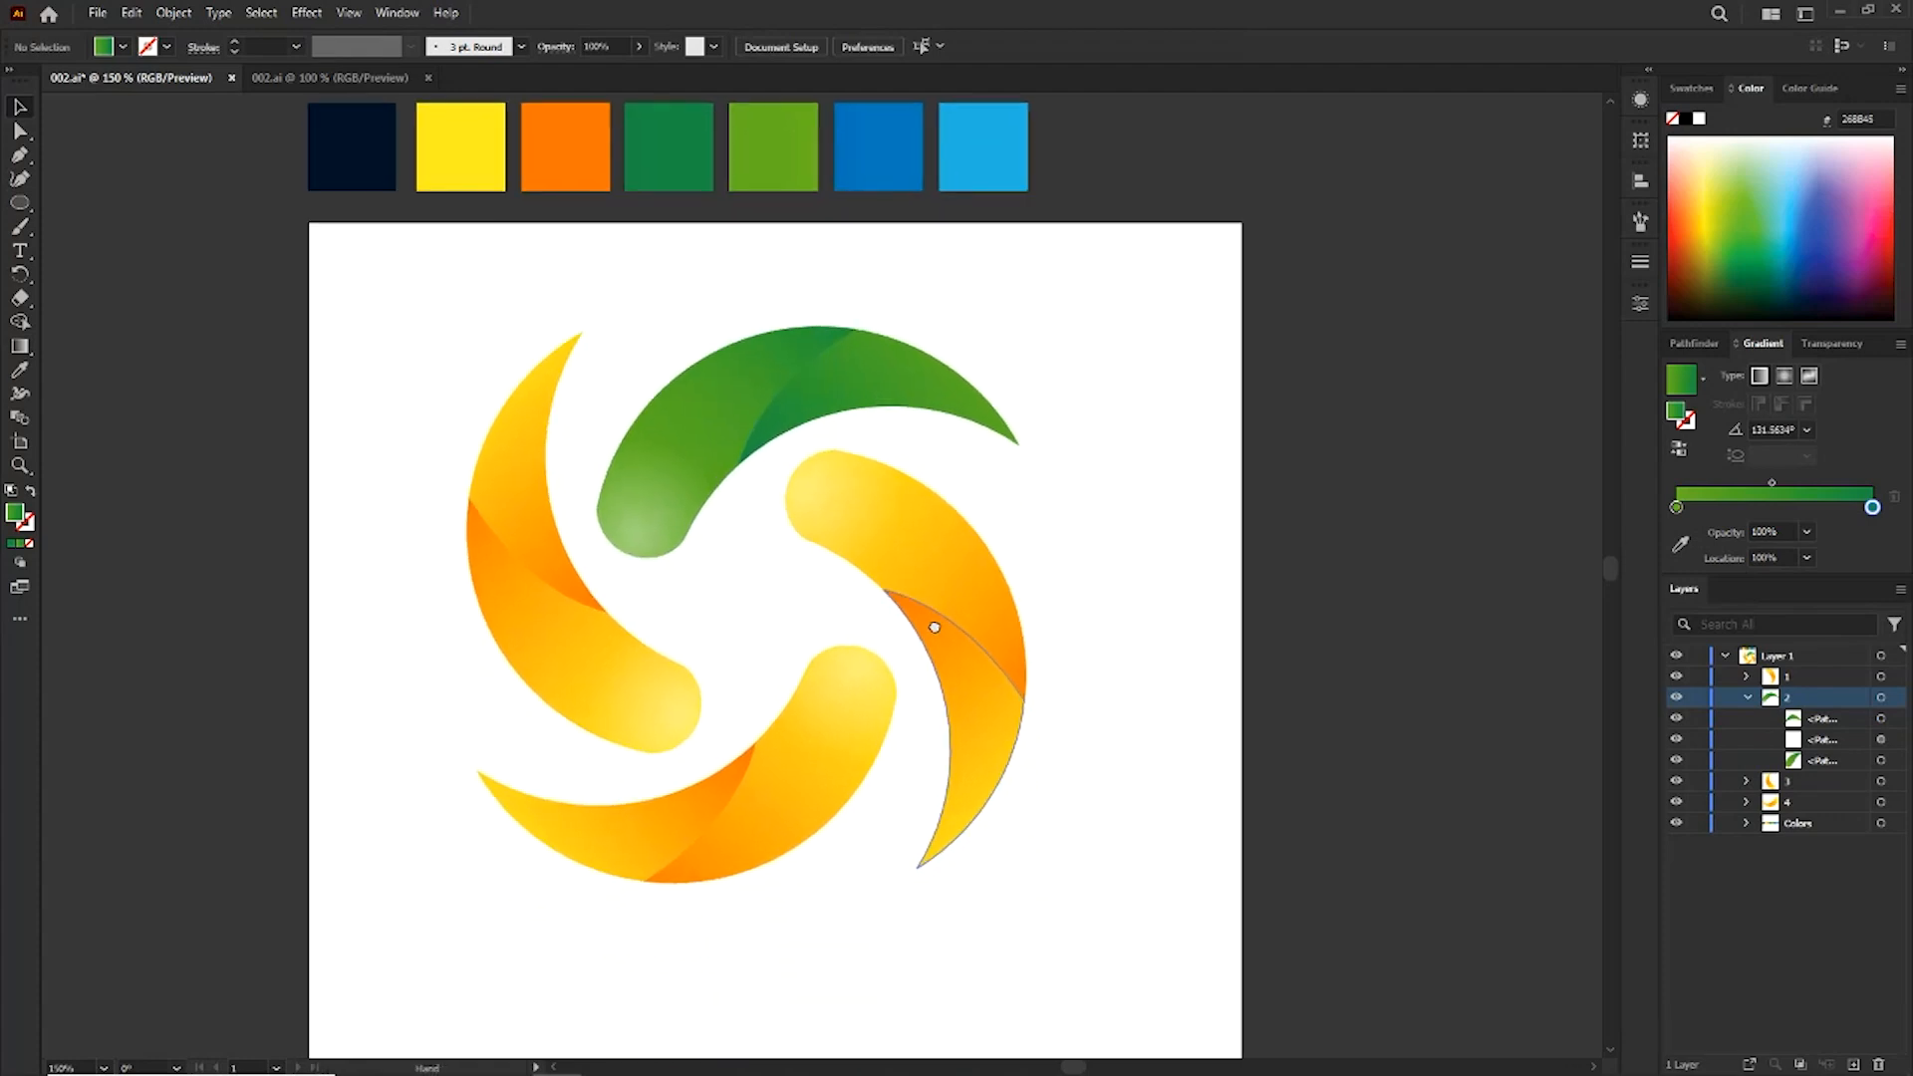
pyautogui.click(531, 570)
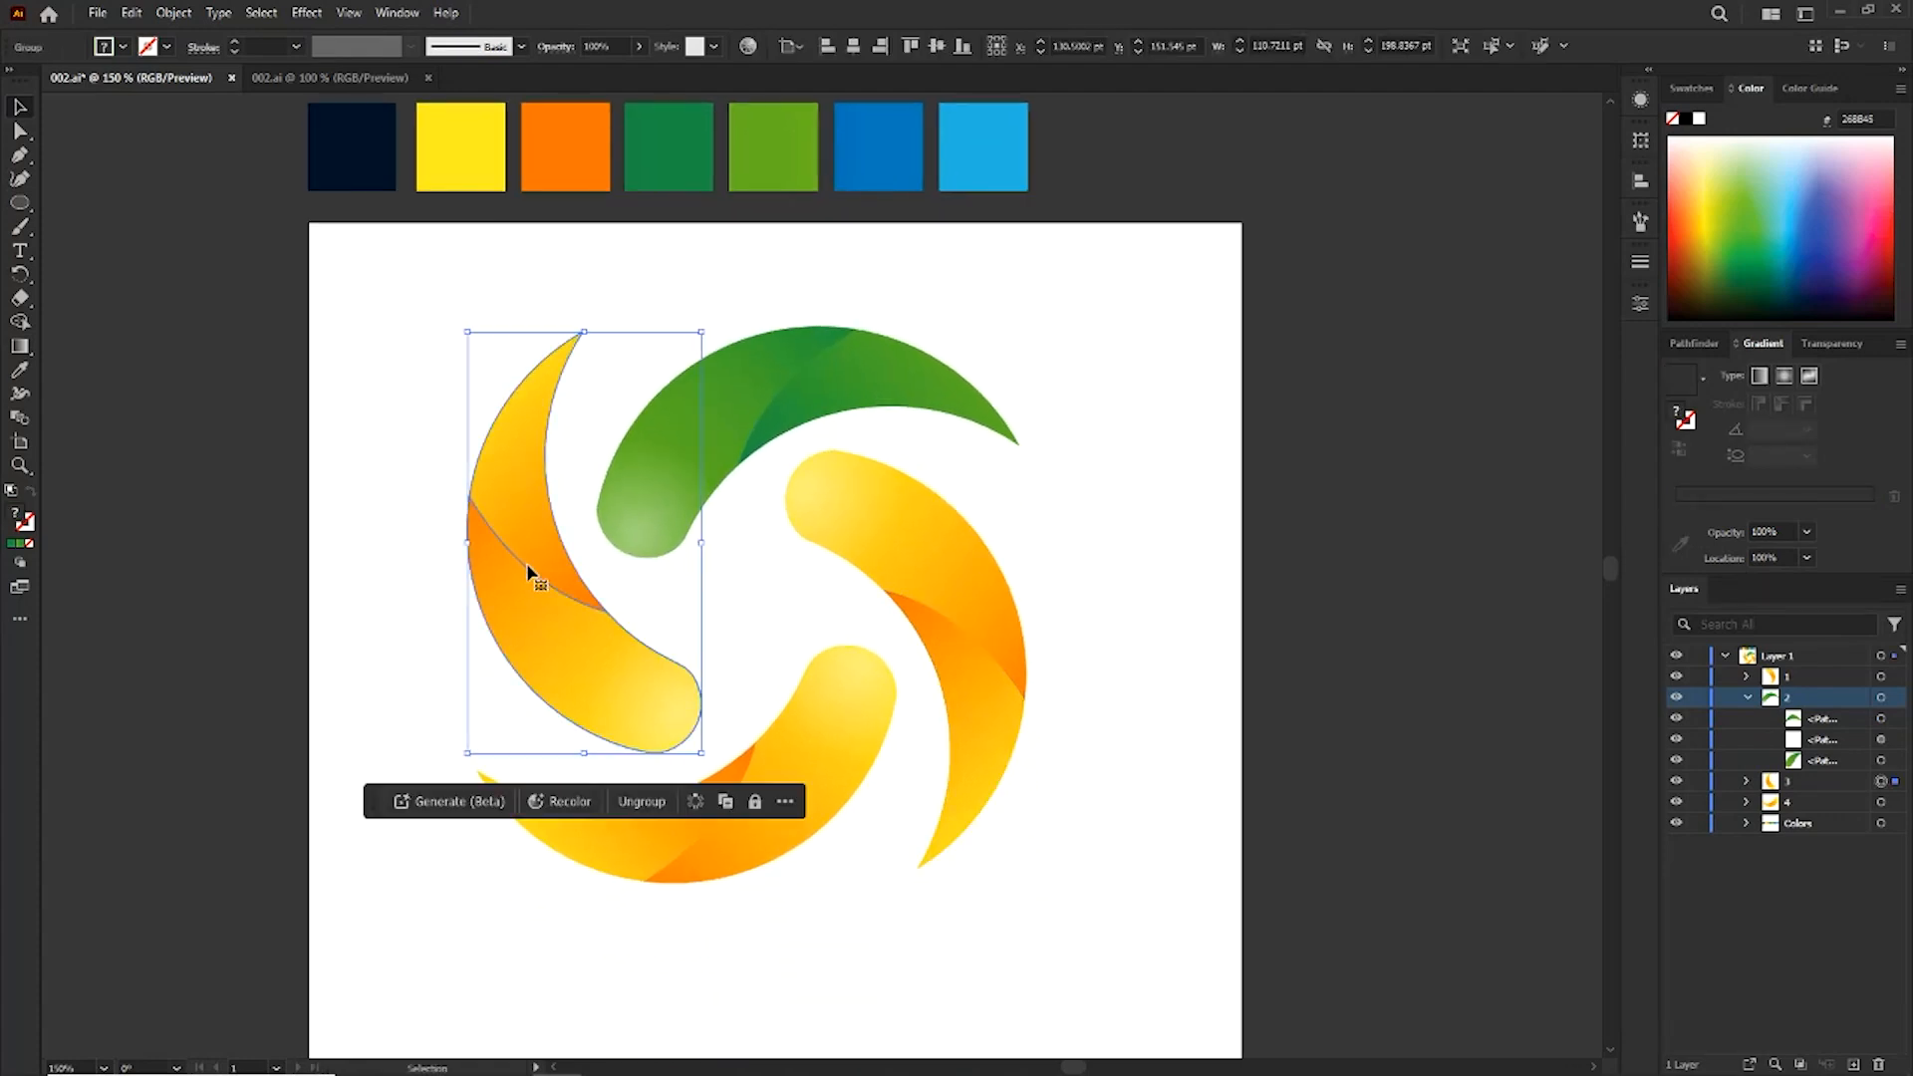
pyautogui.click(1750, 698)
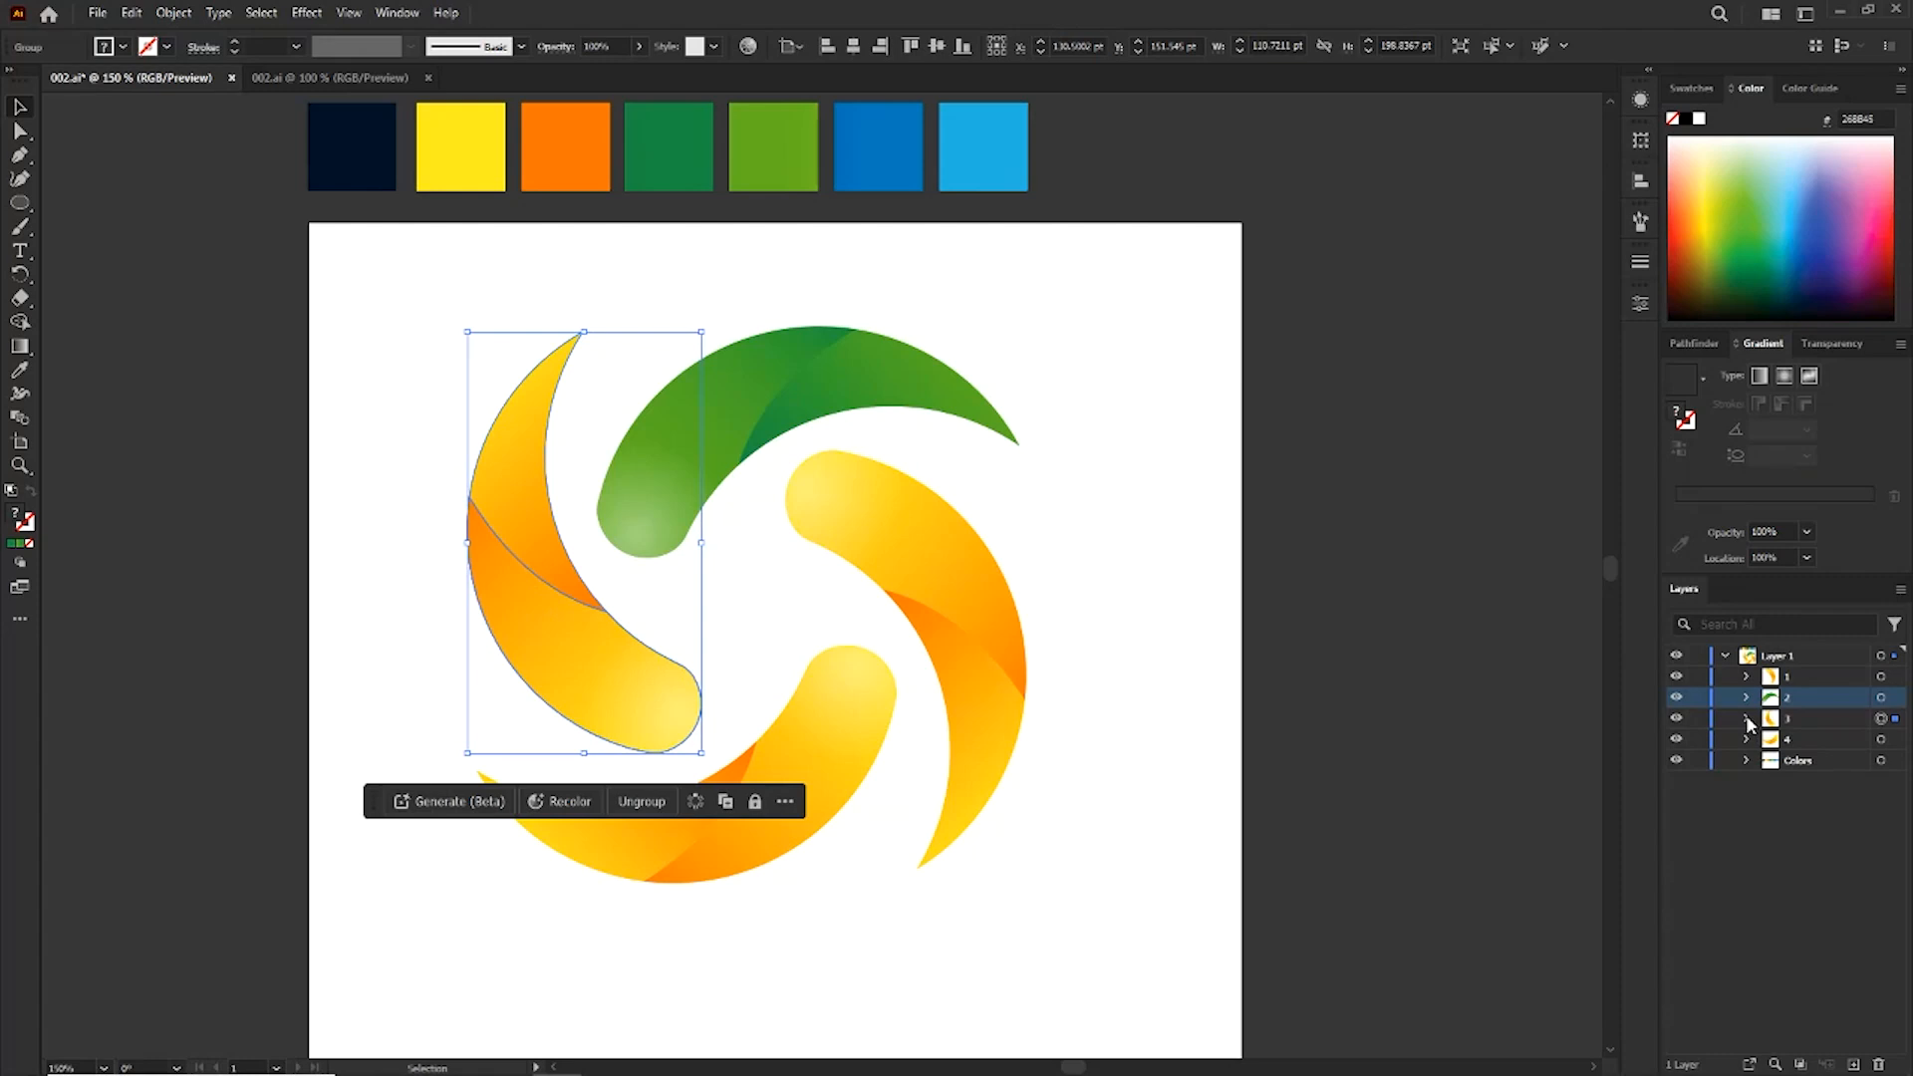
pyautogui.click(1748, 719)
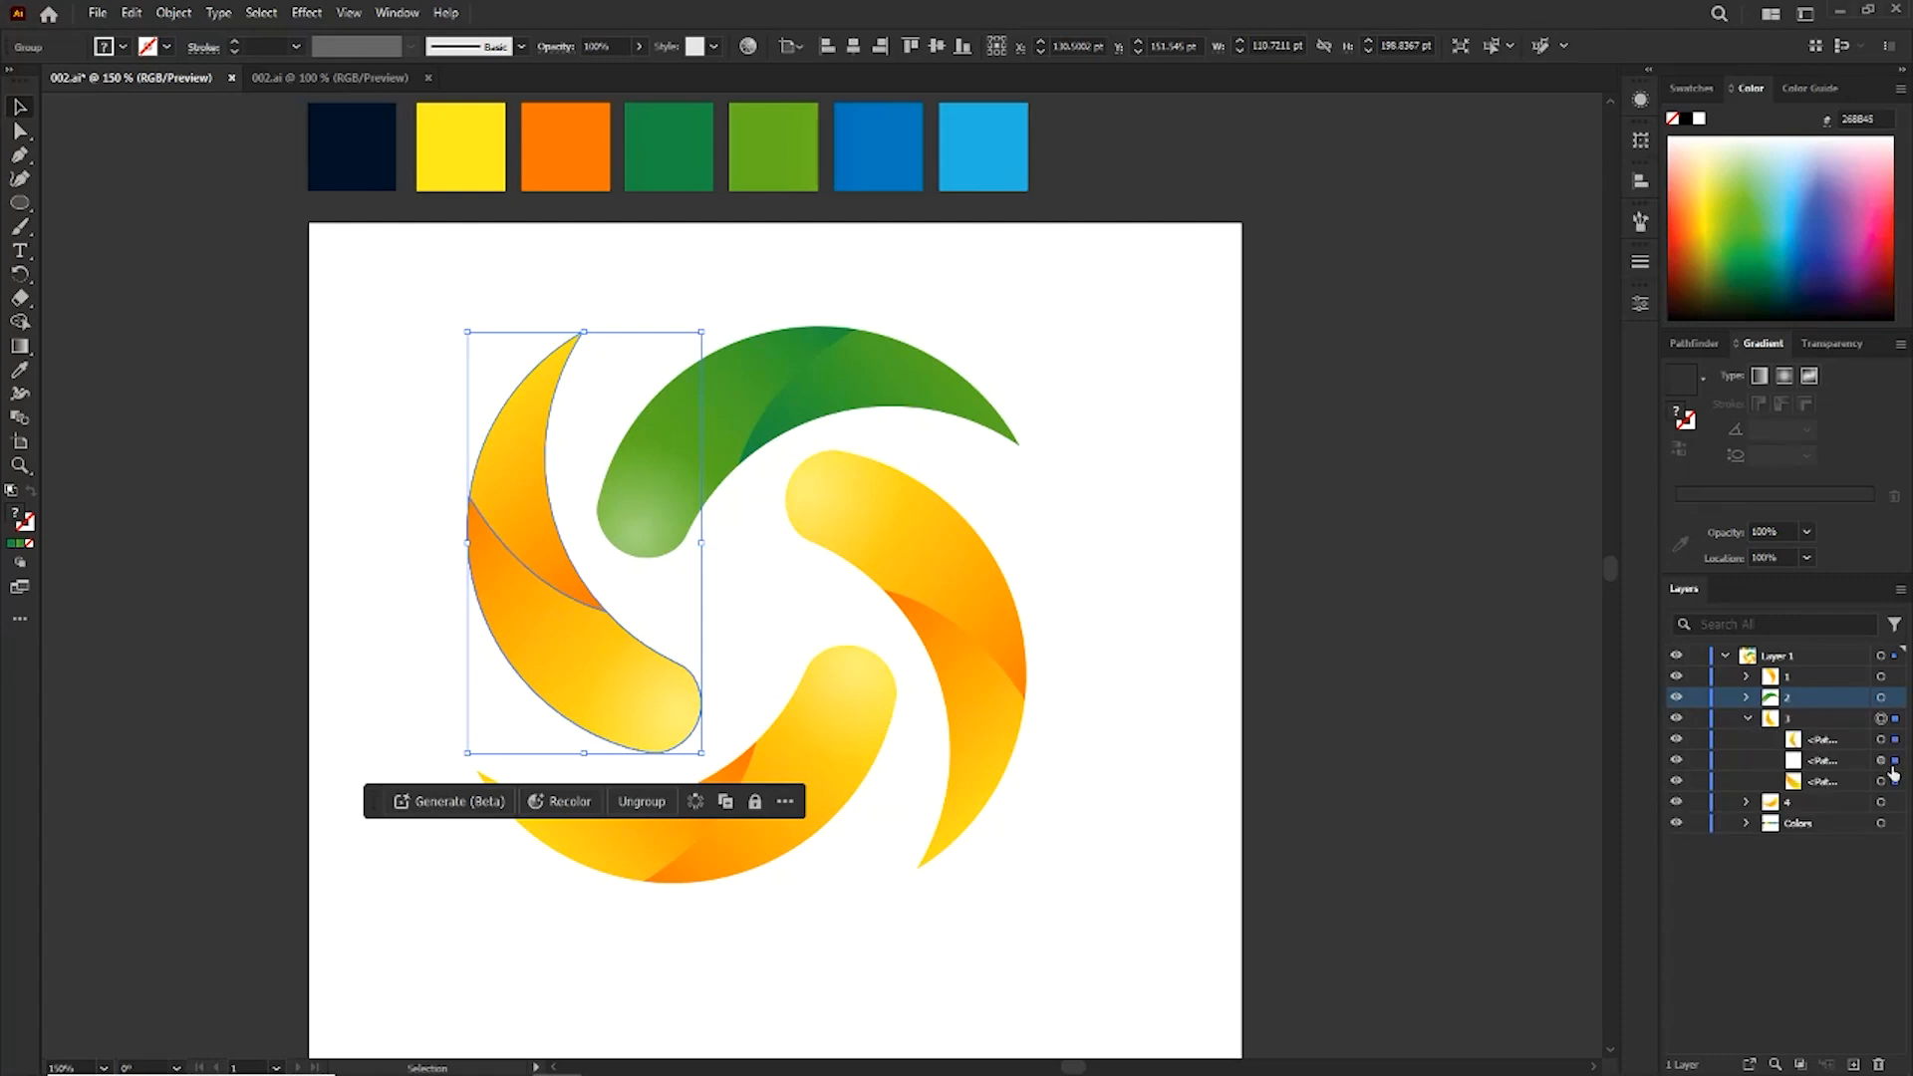
pyautogui.click(1881, 781)
pyautogui.scroll(2, 1535, 639)
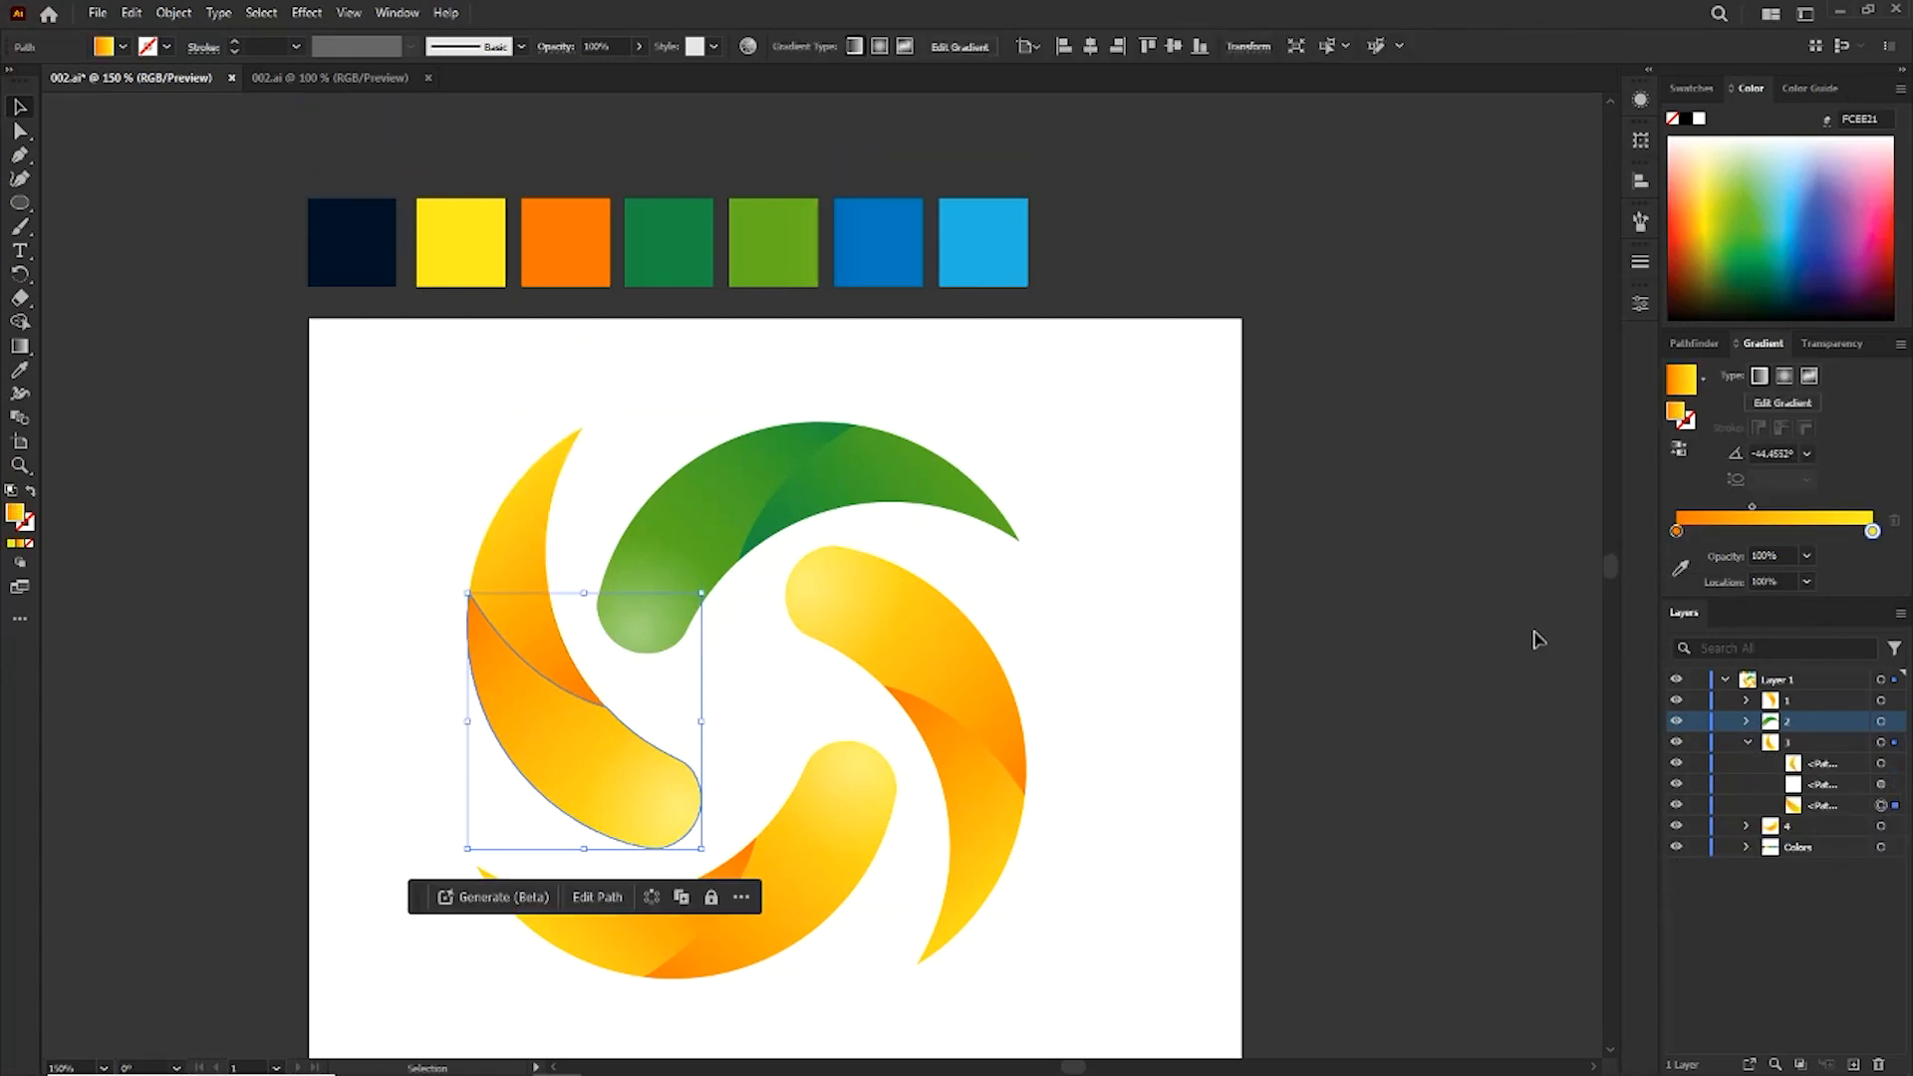
pyautogui.click(1676, 531)
pyautogui.click(1681, 568)
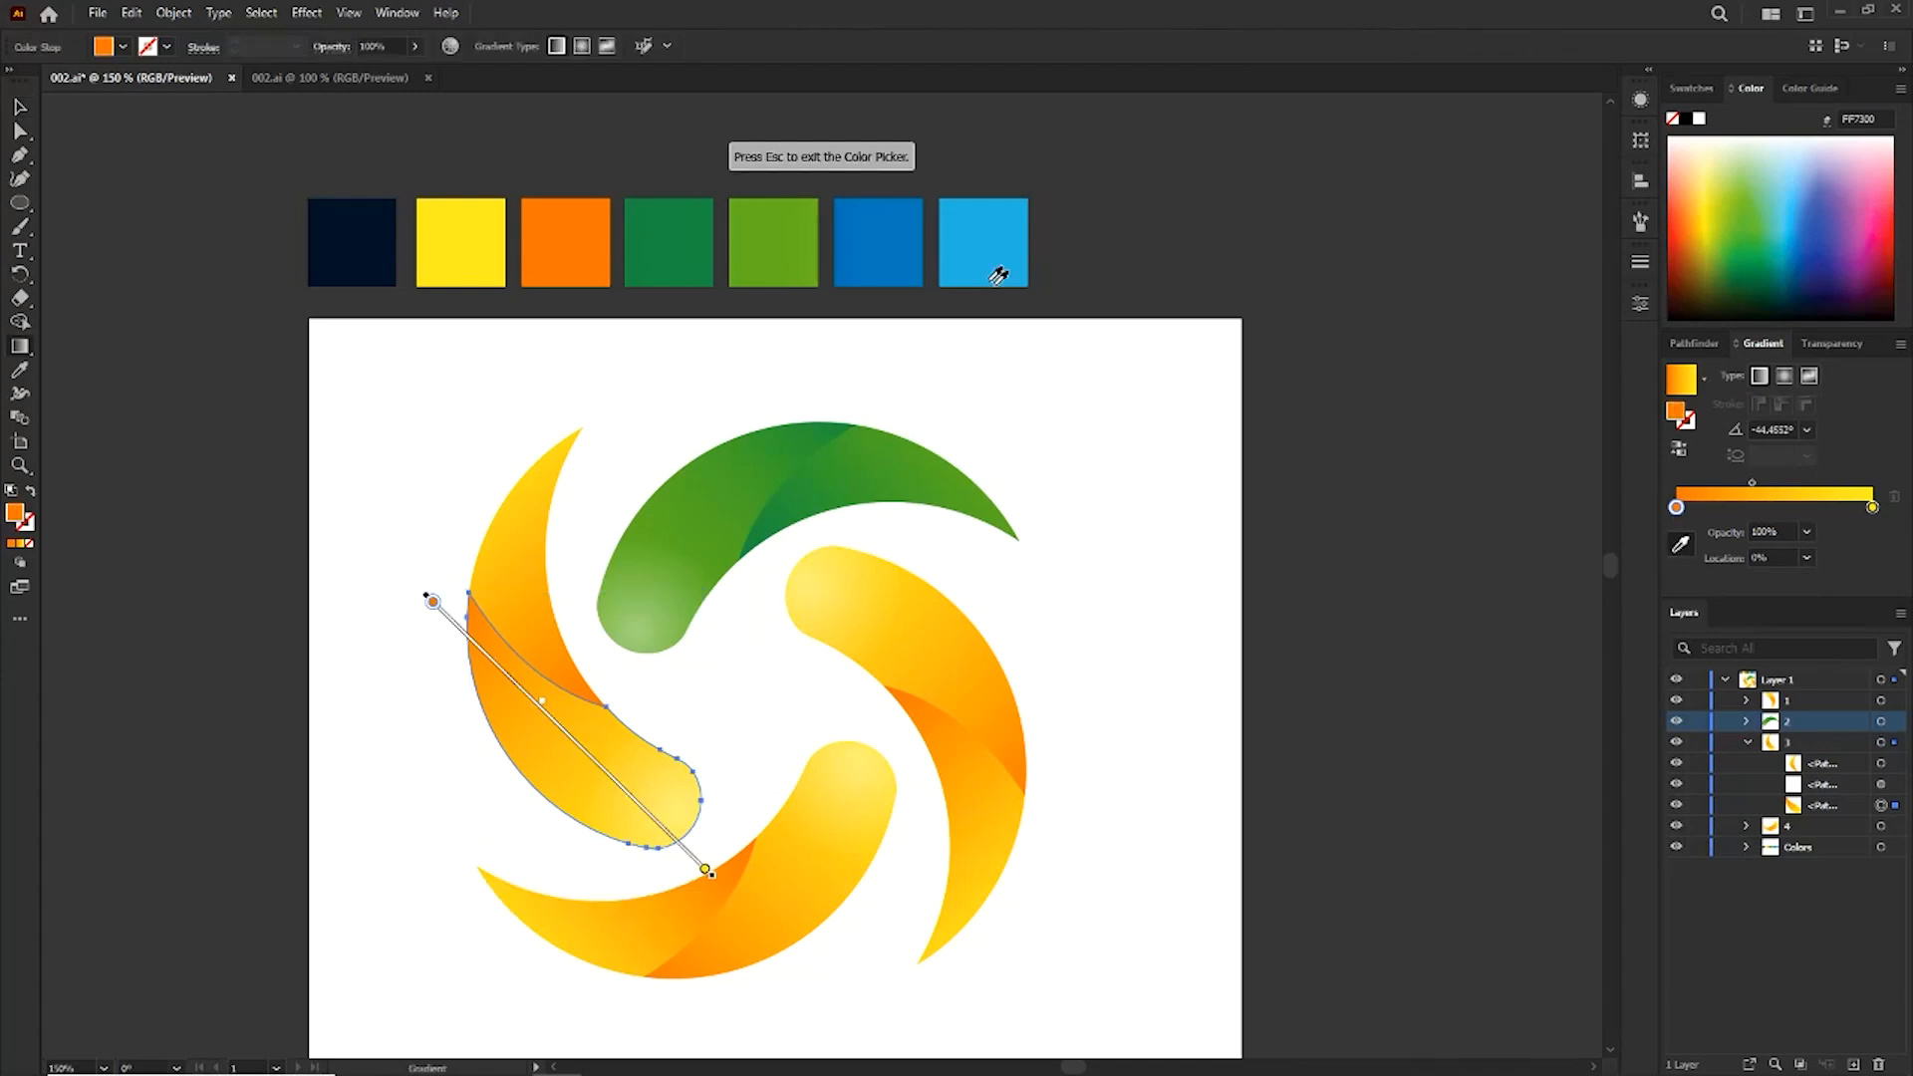
pyautogui.click(889, 258)
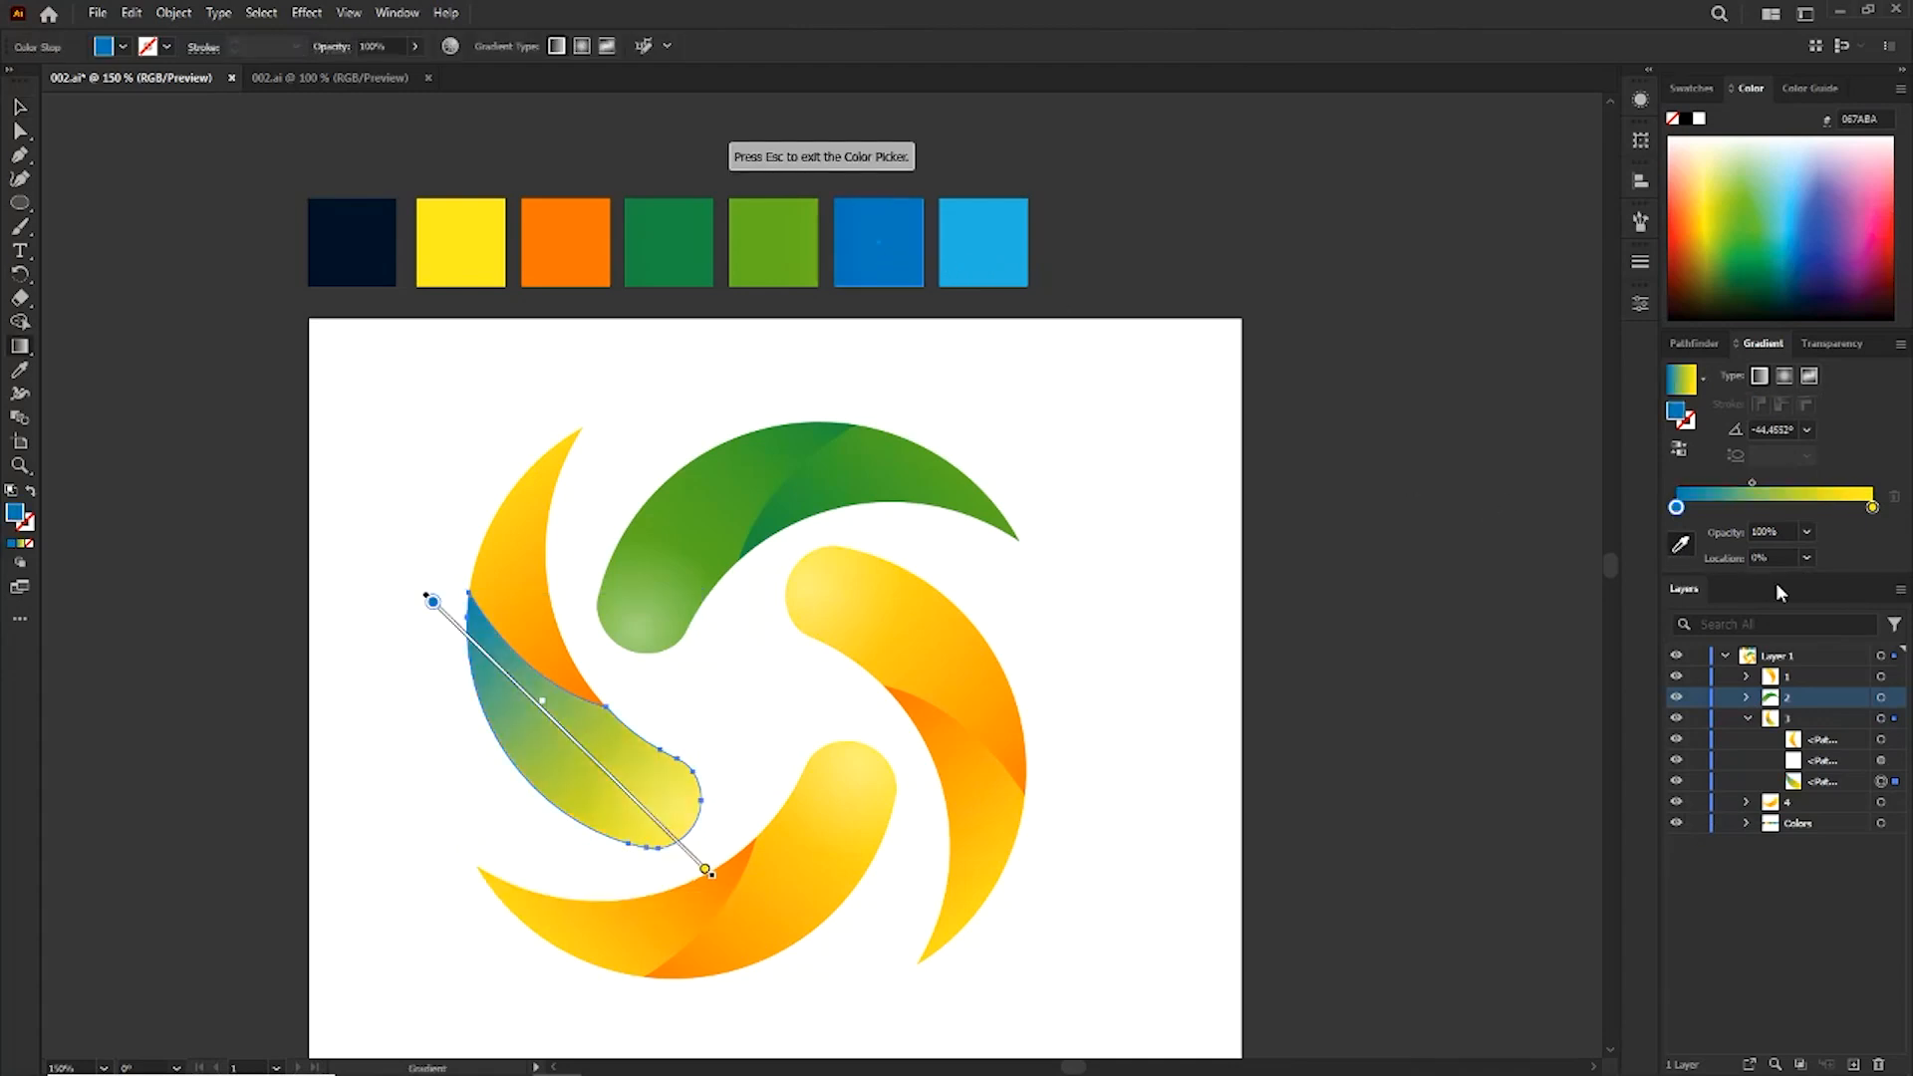
pyautogui.click(1874, 509)
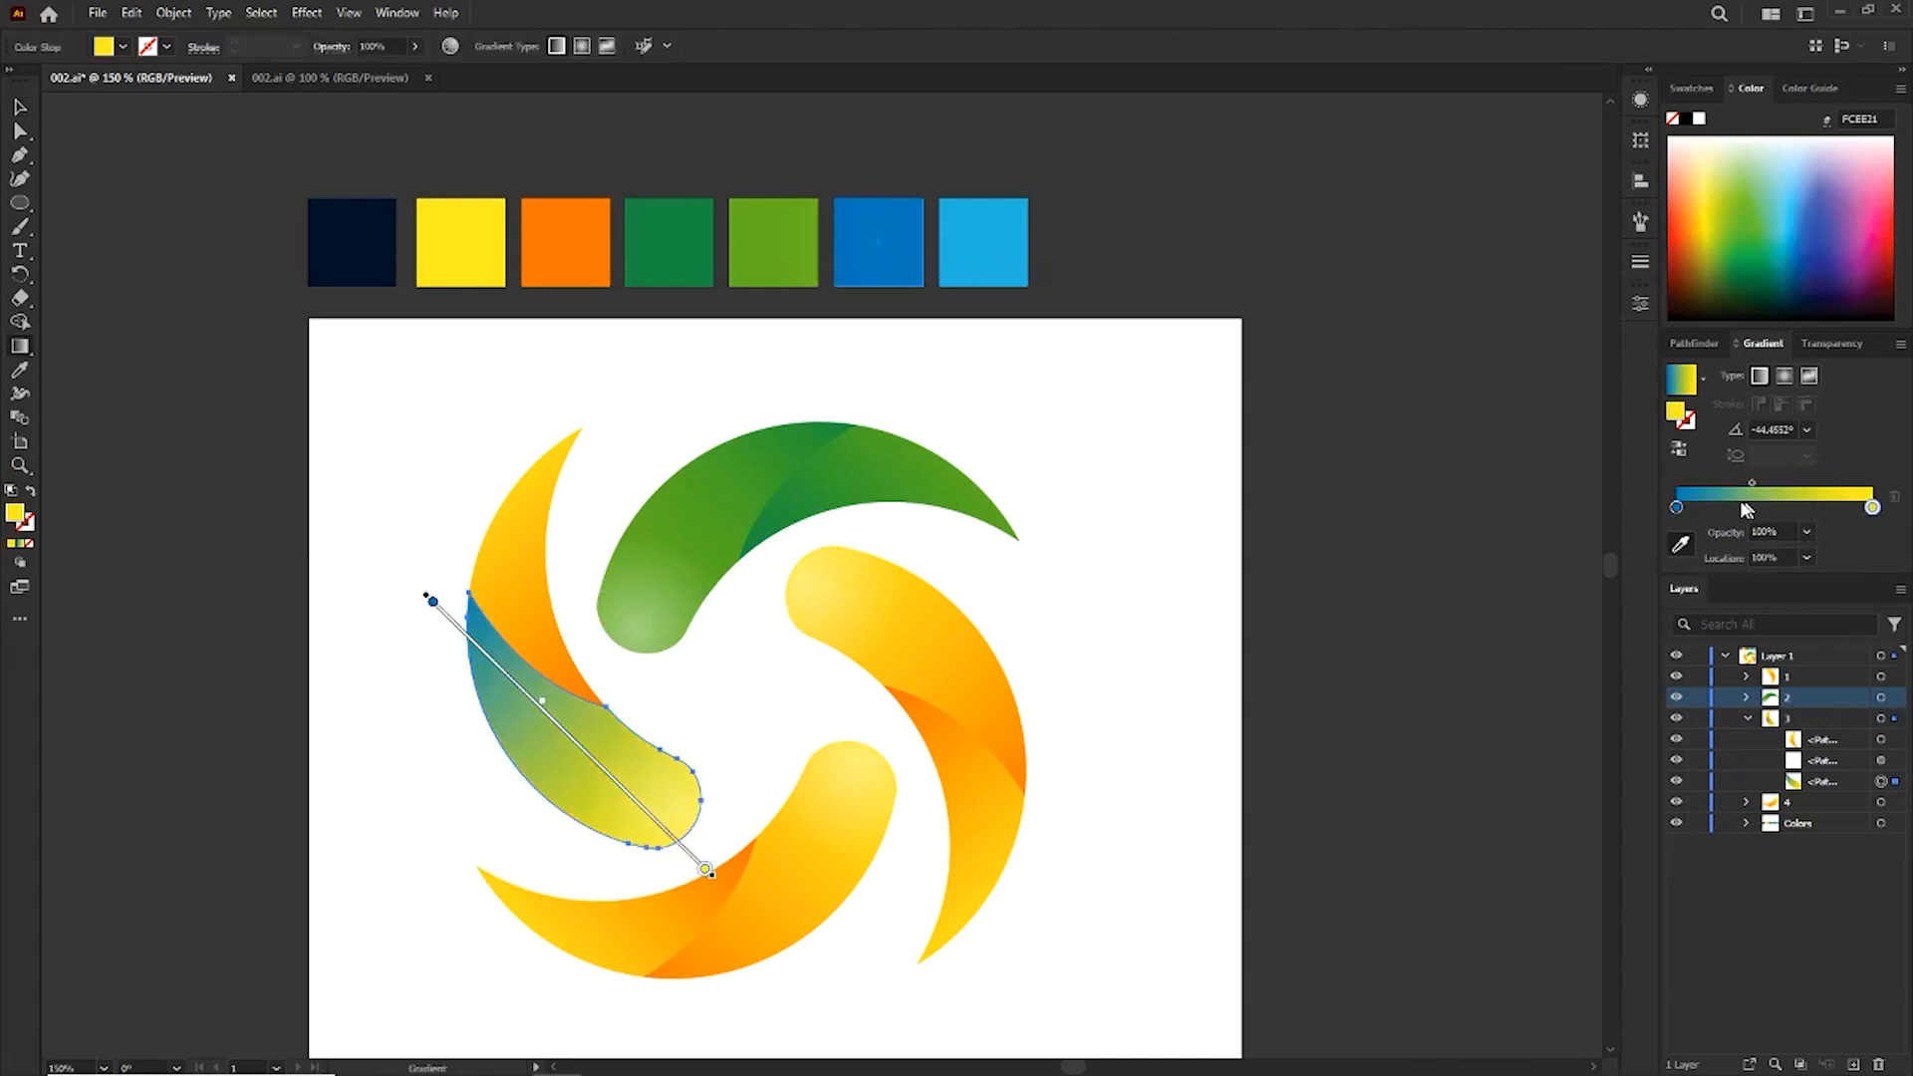
pyautogui.click(977, 268)
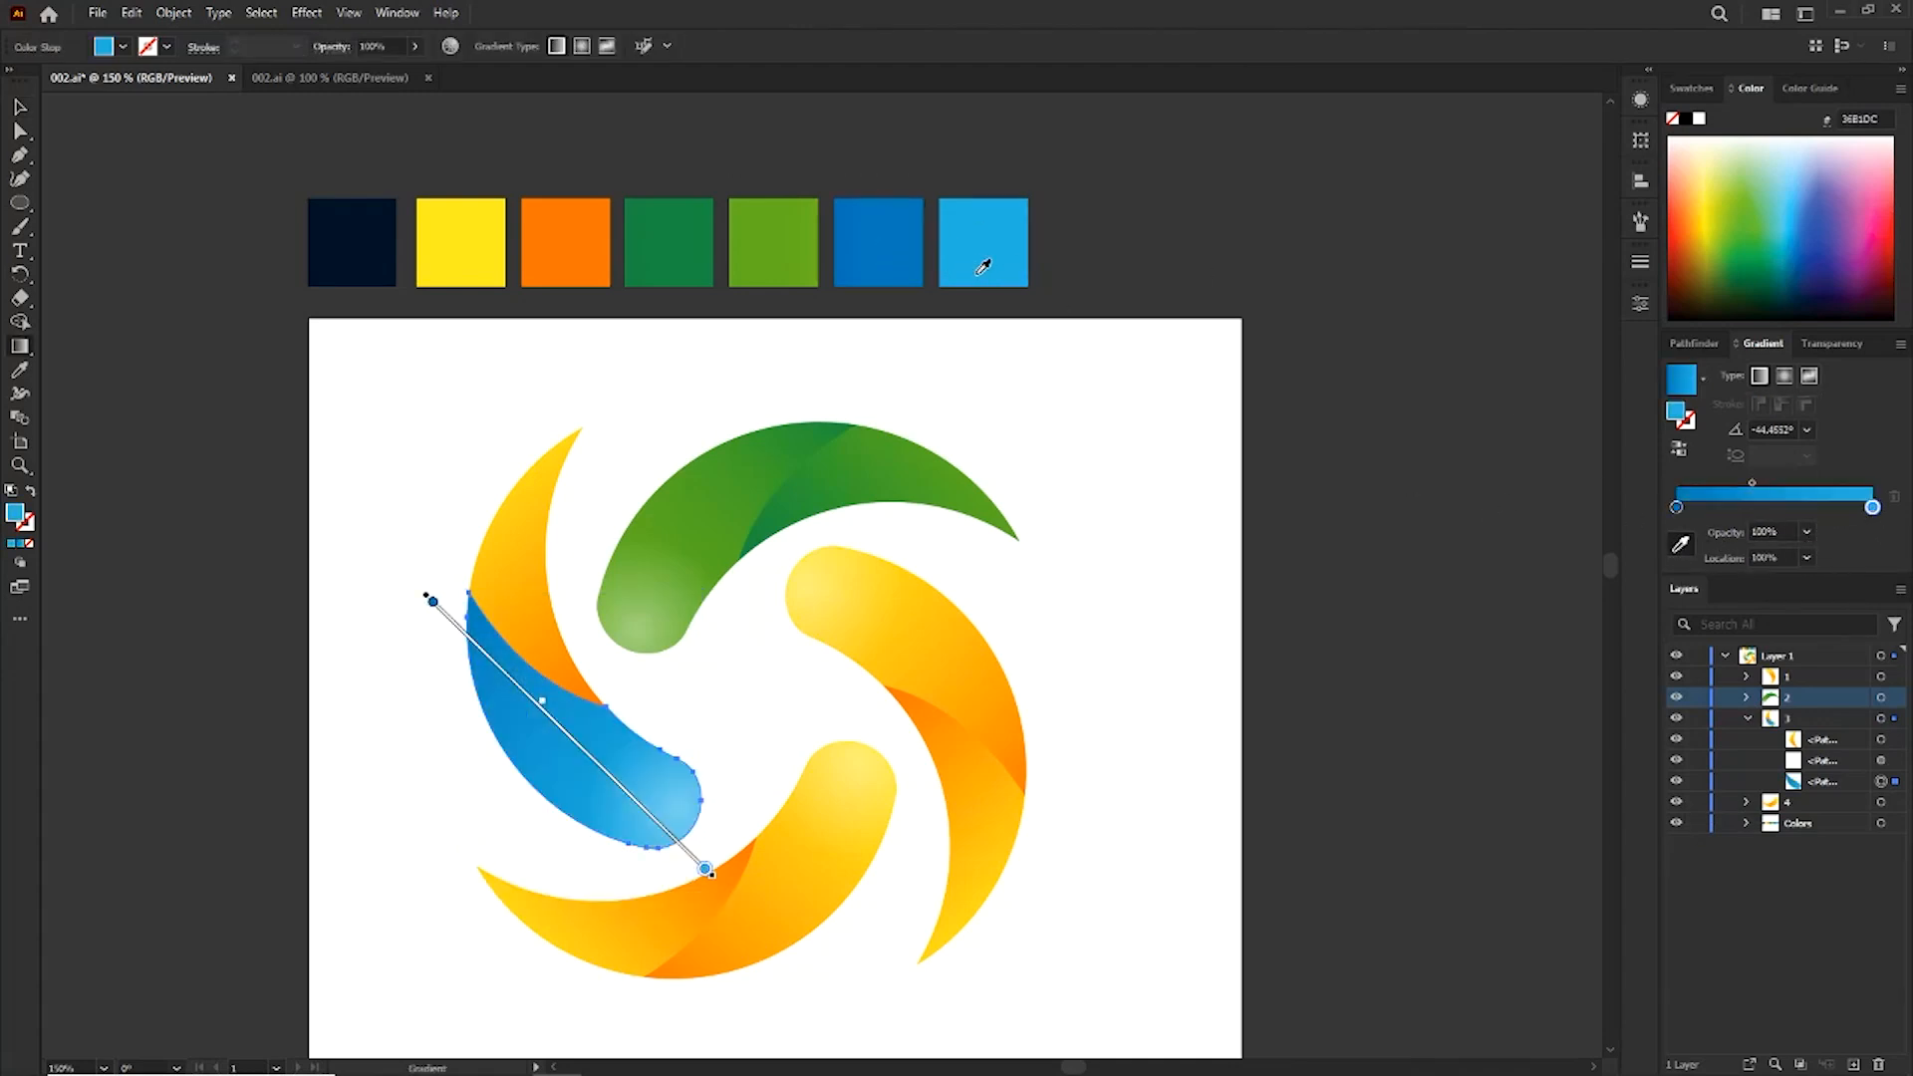
# Recolour the left crescent's tail gradient, using light blue towards the tip and dark blue where it meets the head.
pyautogui.click(1880, 739)
pyautogui.click(1677, 507)
pyautogui.click(1682, 544)
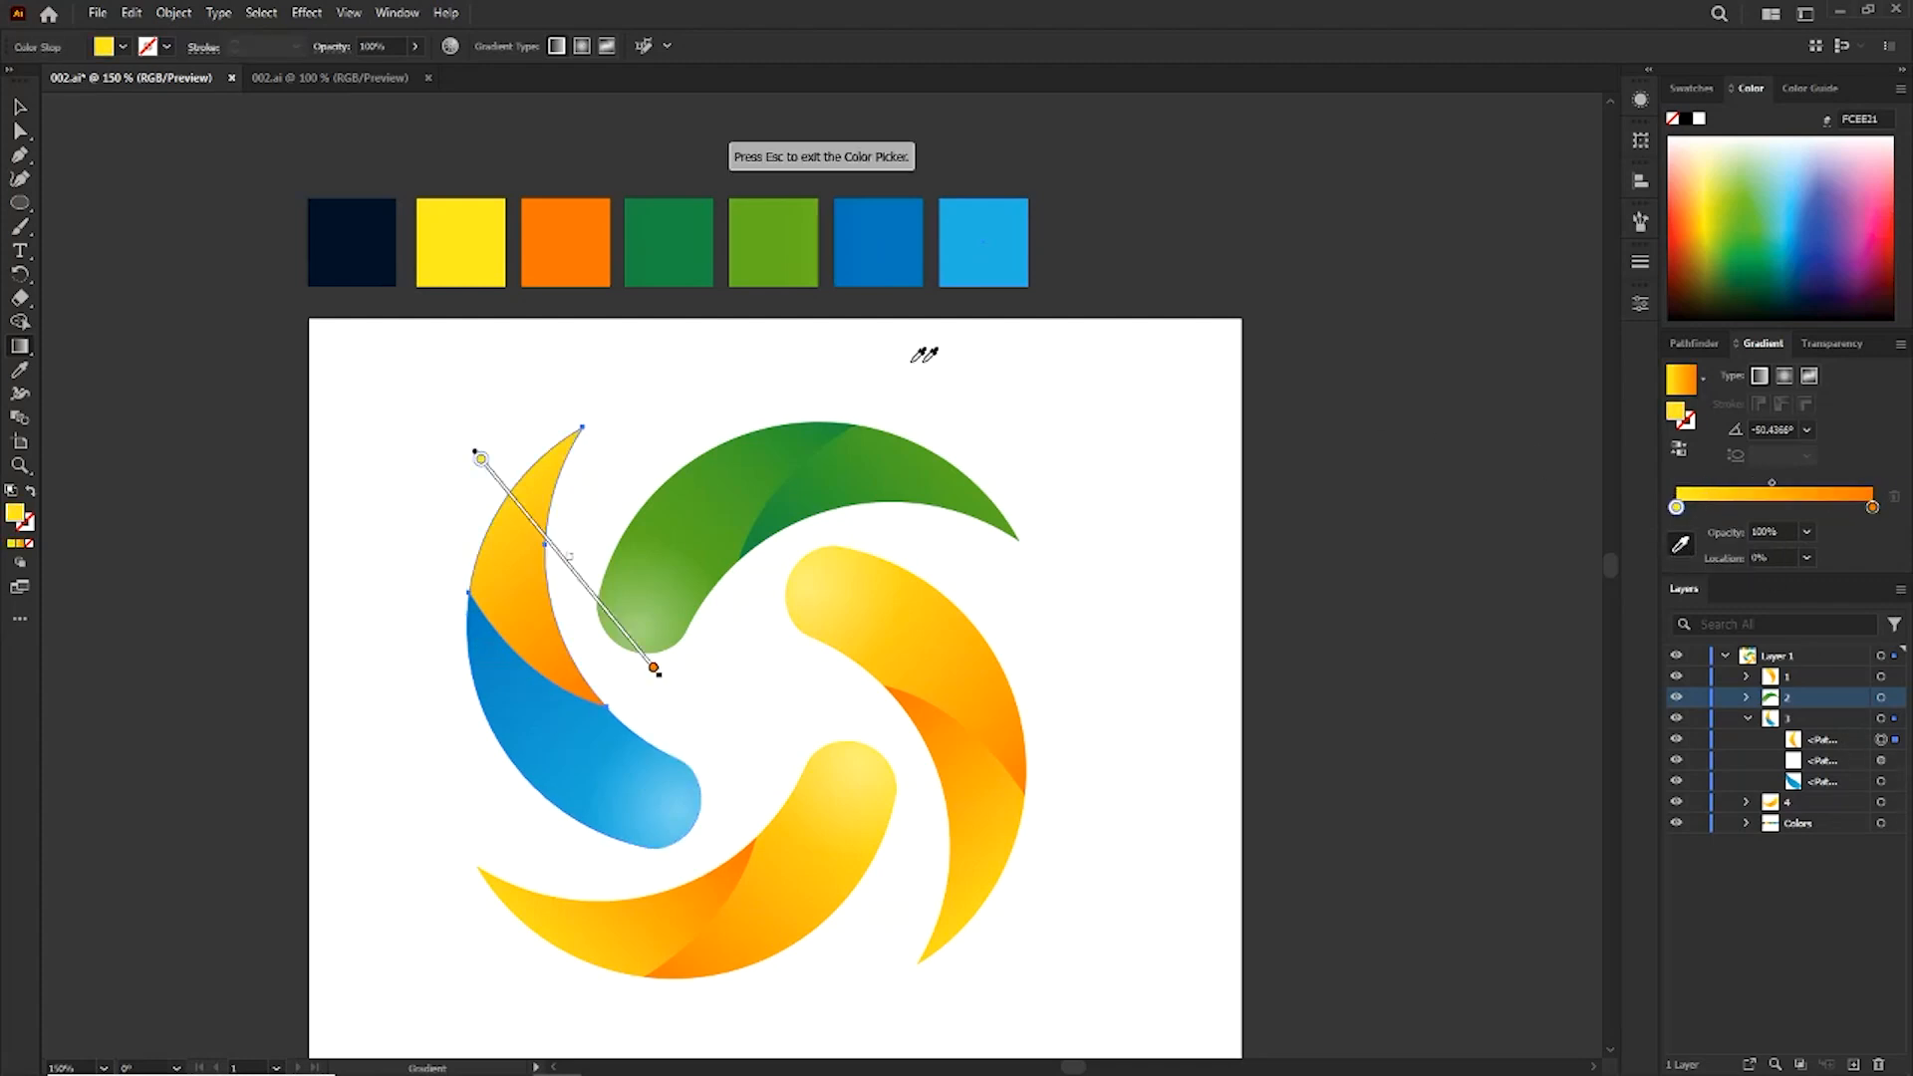
pyautogui.click(968, 270)
pyautogui.click(1873, 508)
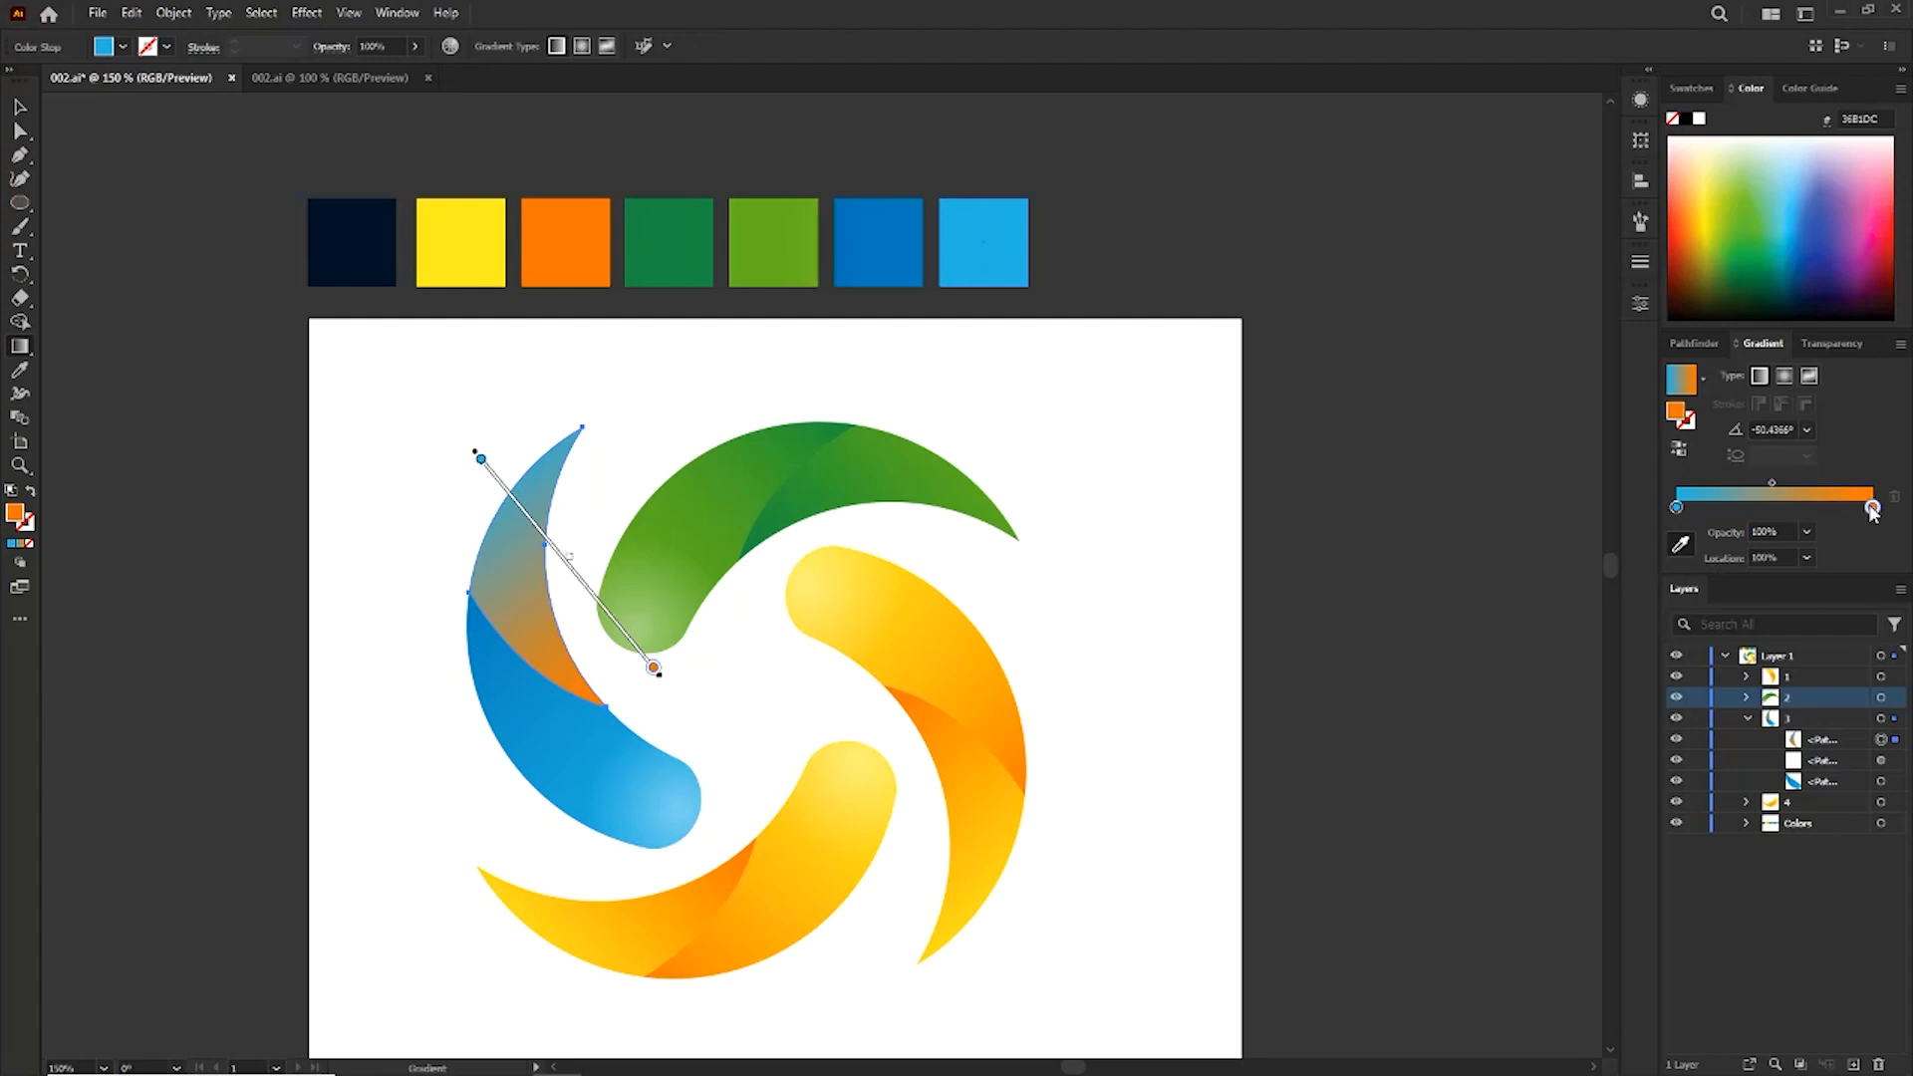
pyautogui.click(879, 257)
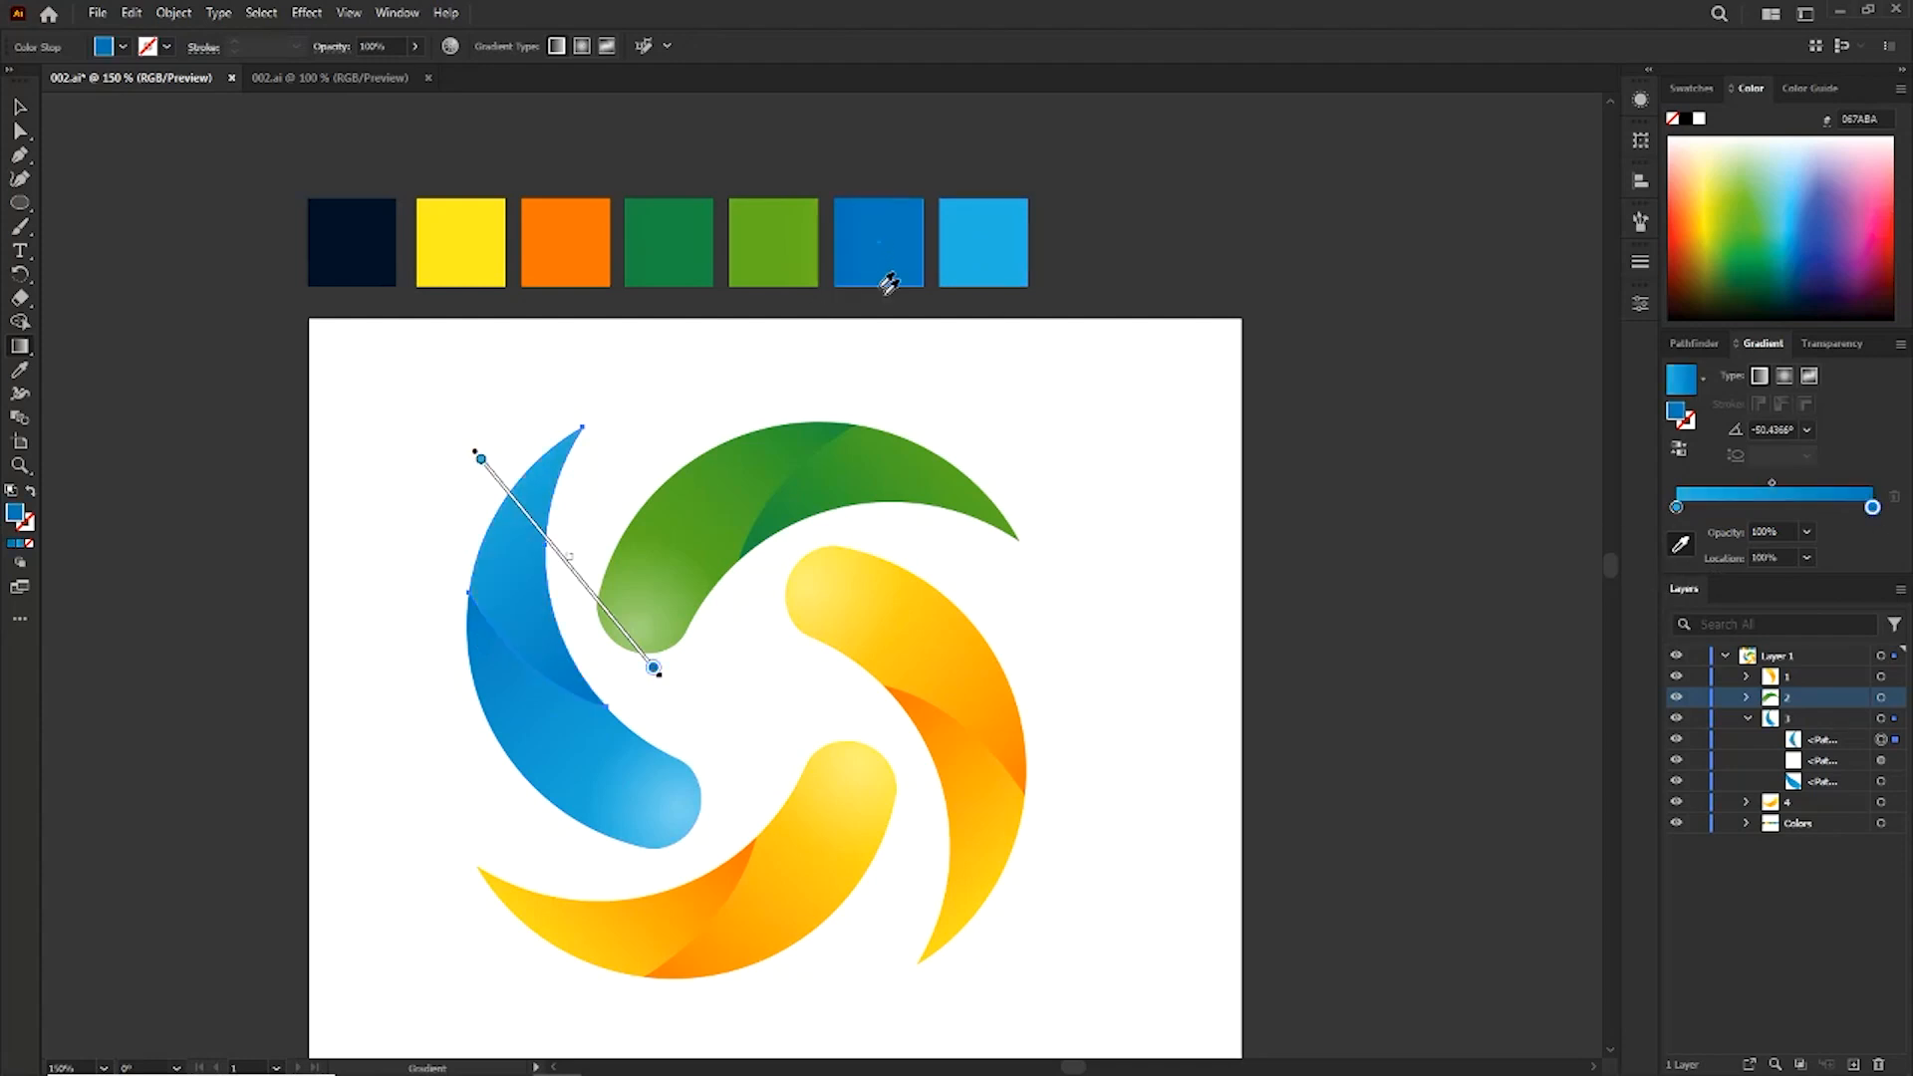
pyautogui.click(20, 106)
pyautogui.click(247, 419)
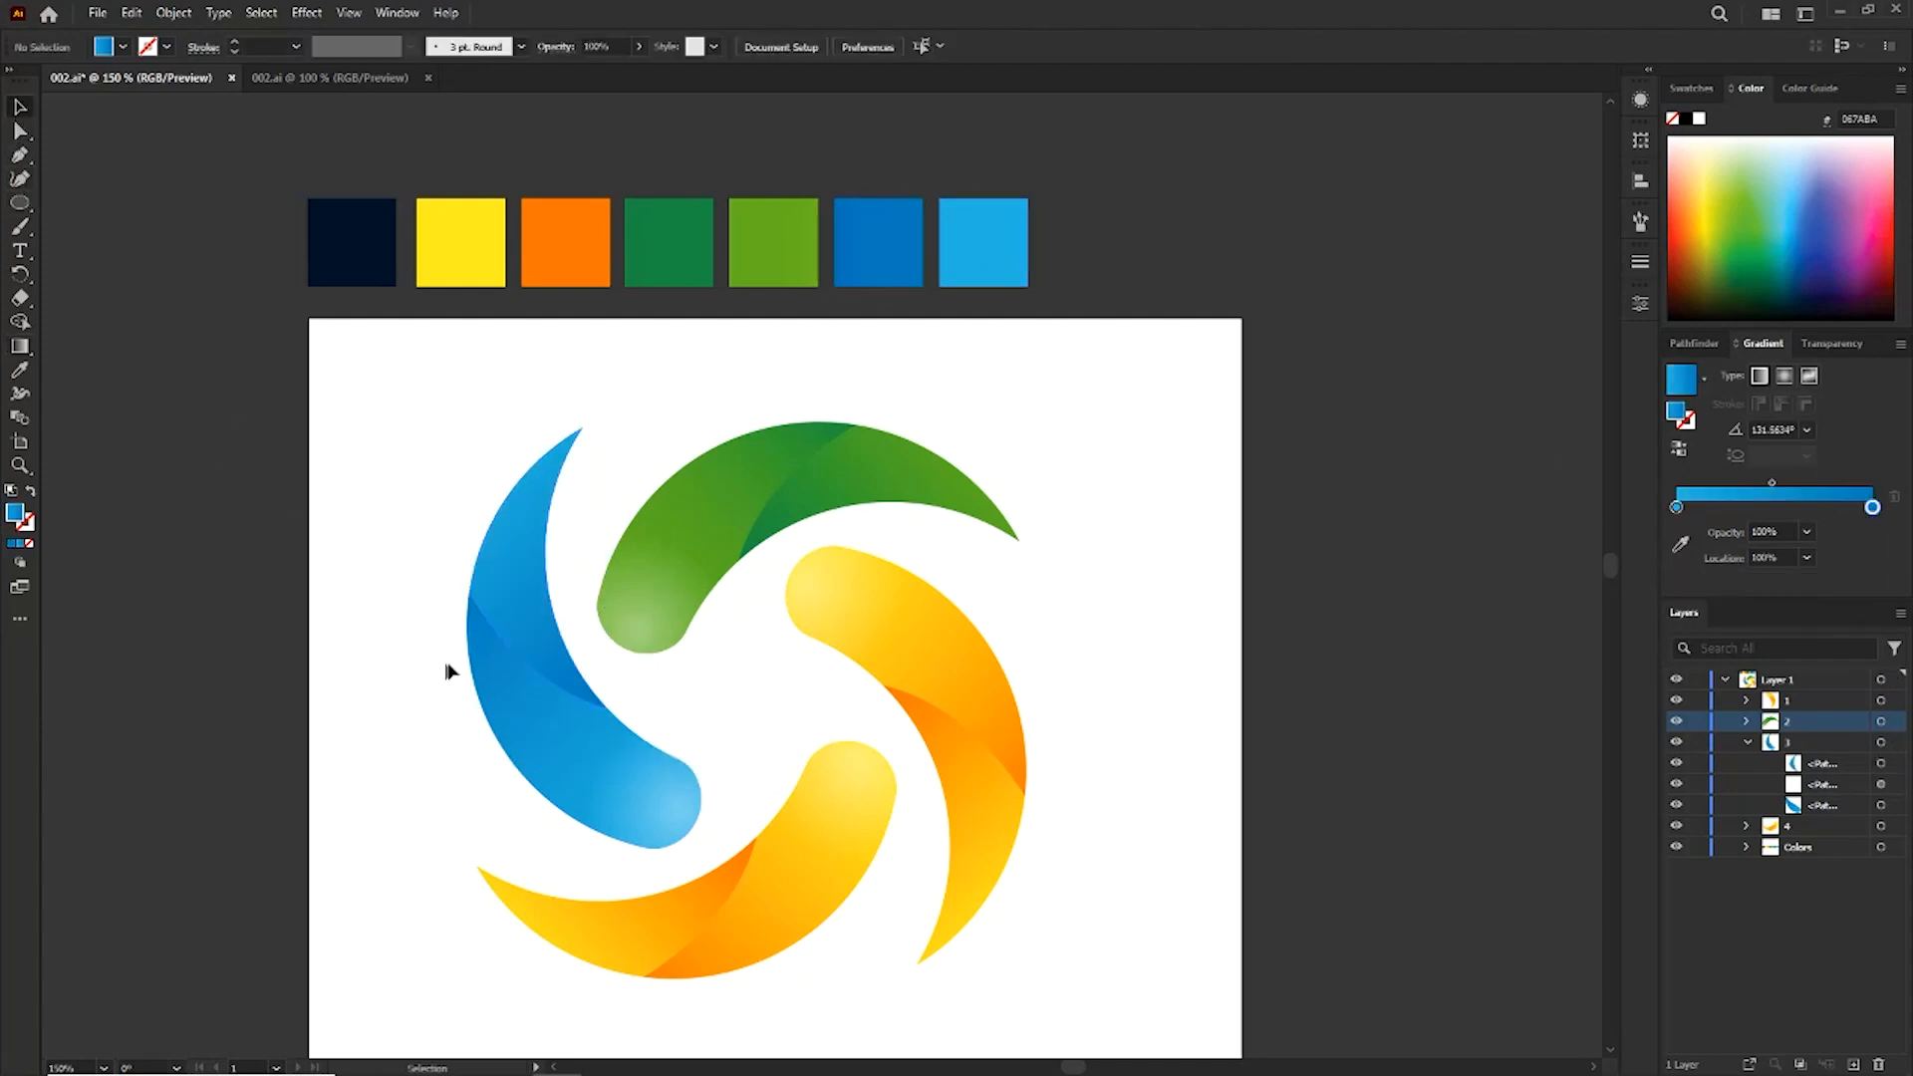
# Use Recolor Artwork on the bottom crescent to shift its linked colours together, turning yellow into orange and orange into red-orange.
pyautogui.scroll(-3, 606, 612)
pyautogui.click(787, 748)
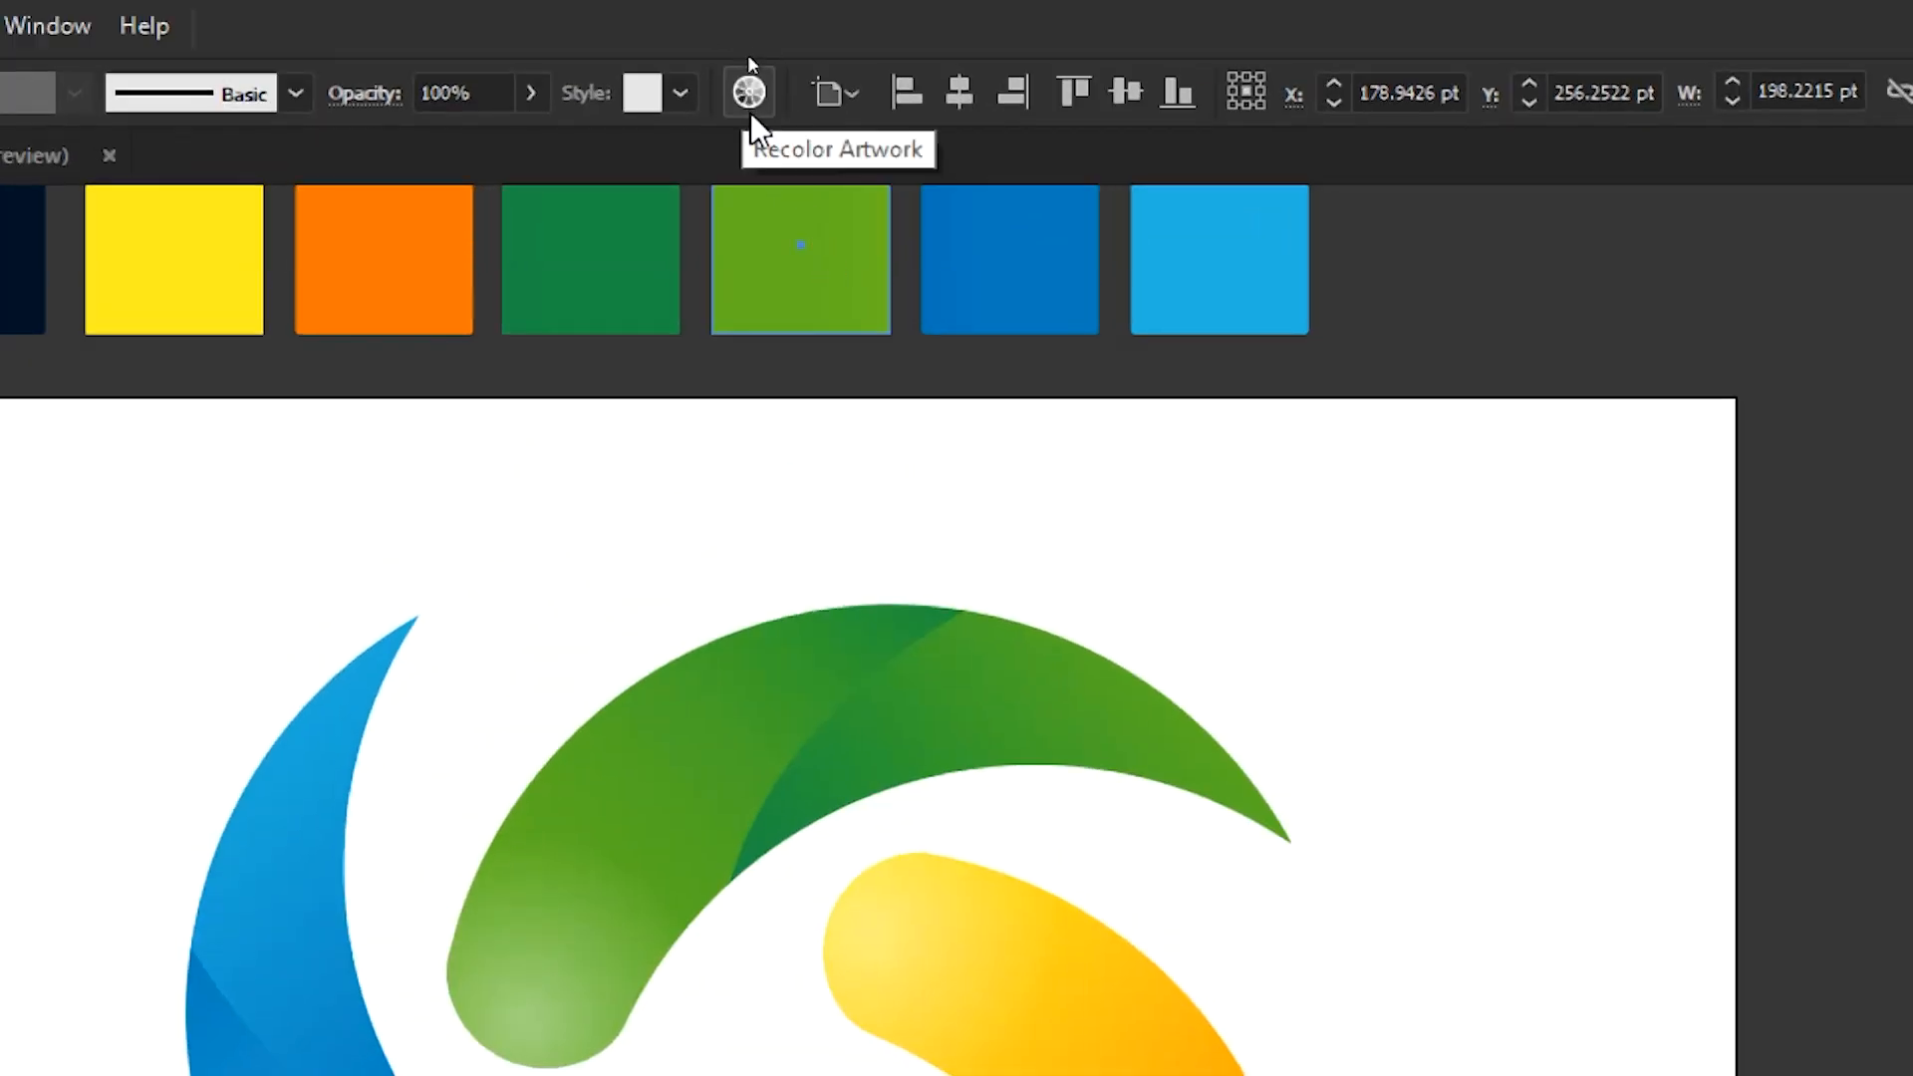
pyautogui.click(750, 109)
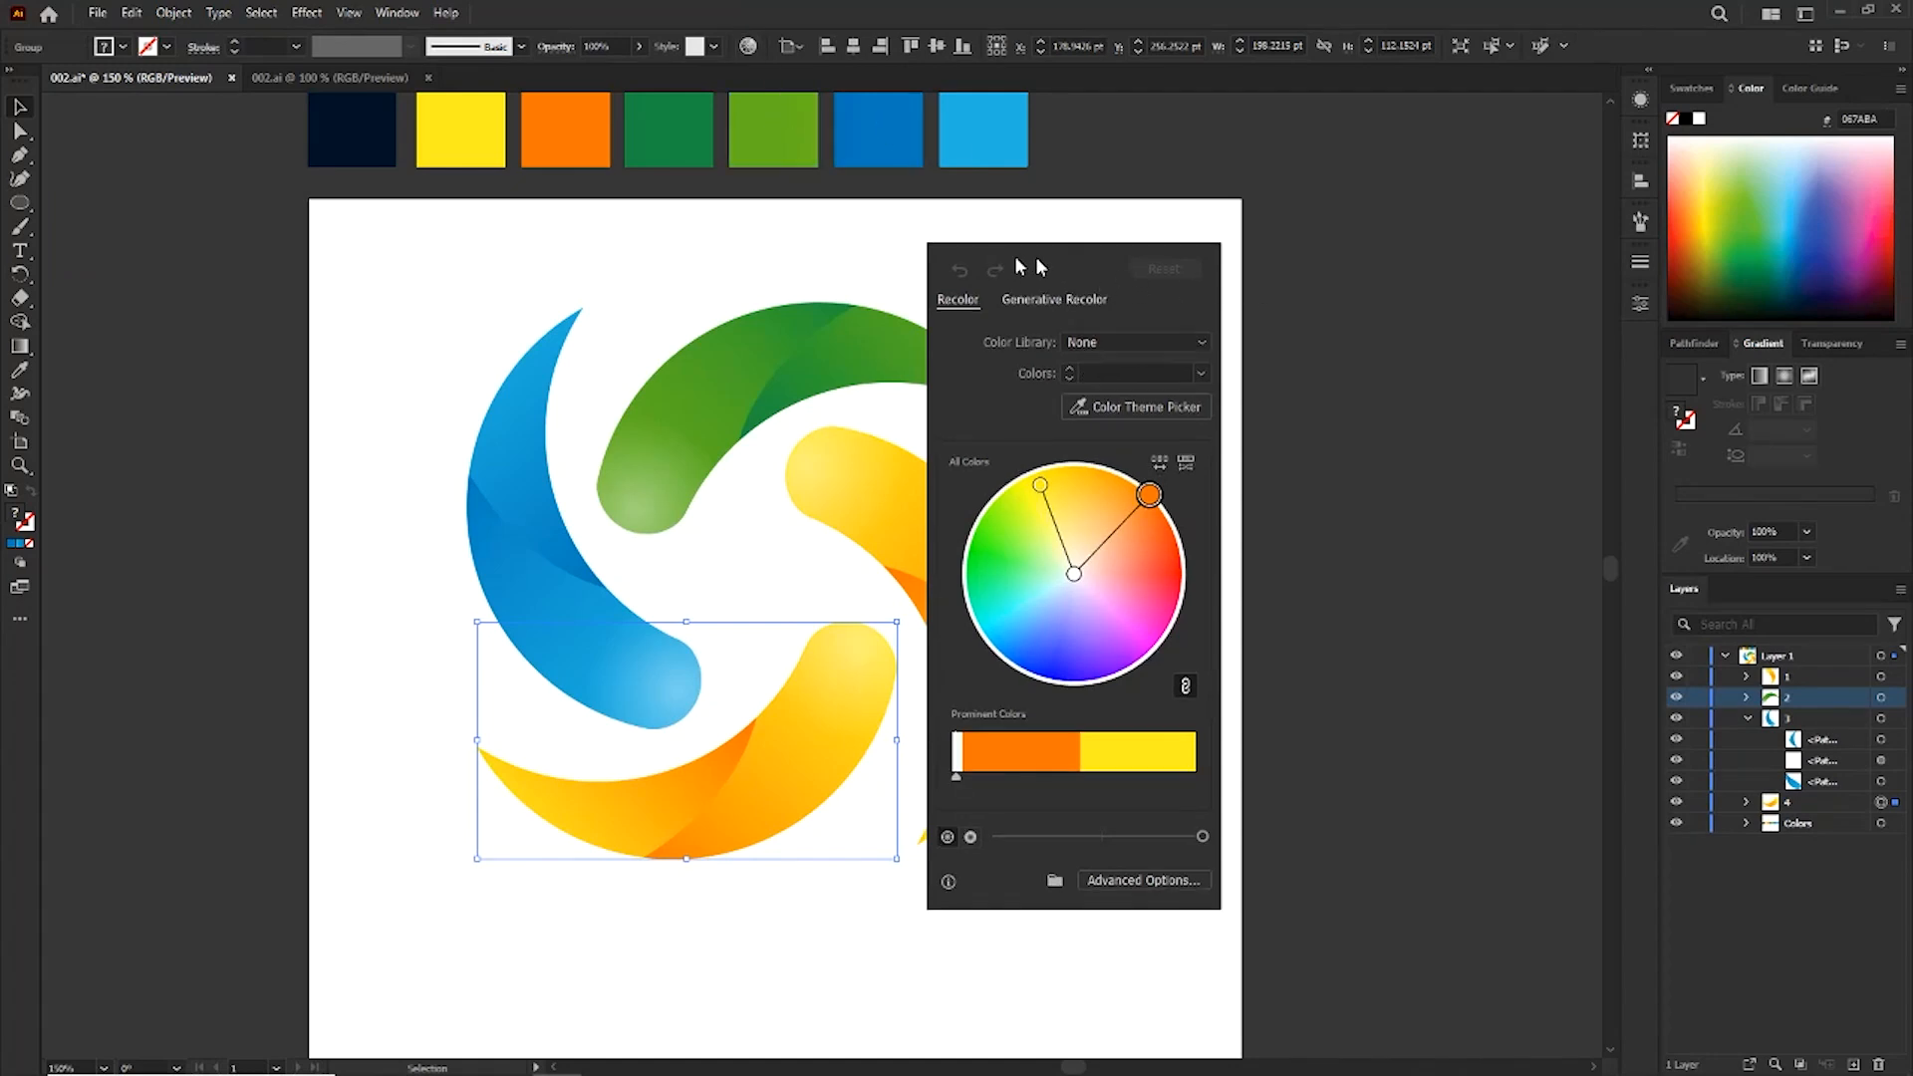
pyautogui.moveTo(1101, 281); pyautogui.dragTo(1366, 286)
pyautogui.moveTo(1411, 498); pyautogui.dragTo(1444, 559)
pyautogui.click(1361, 185)
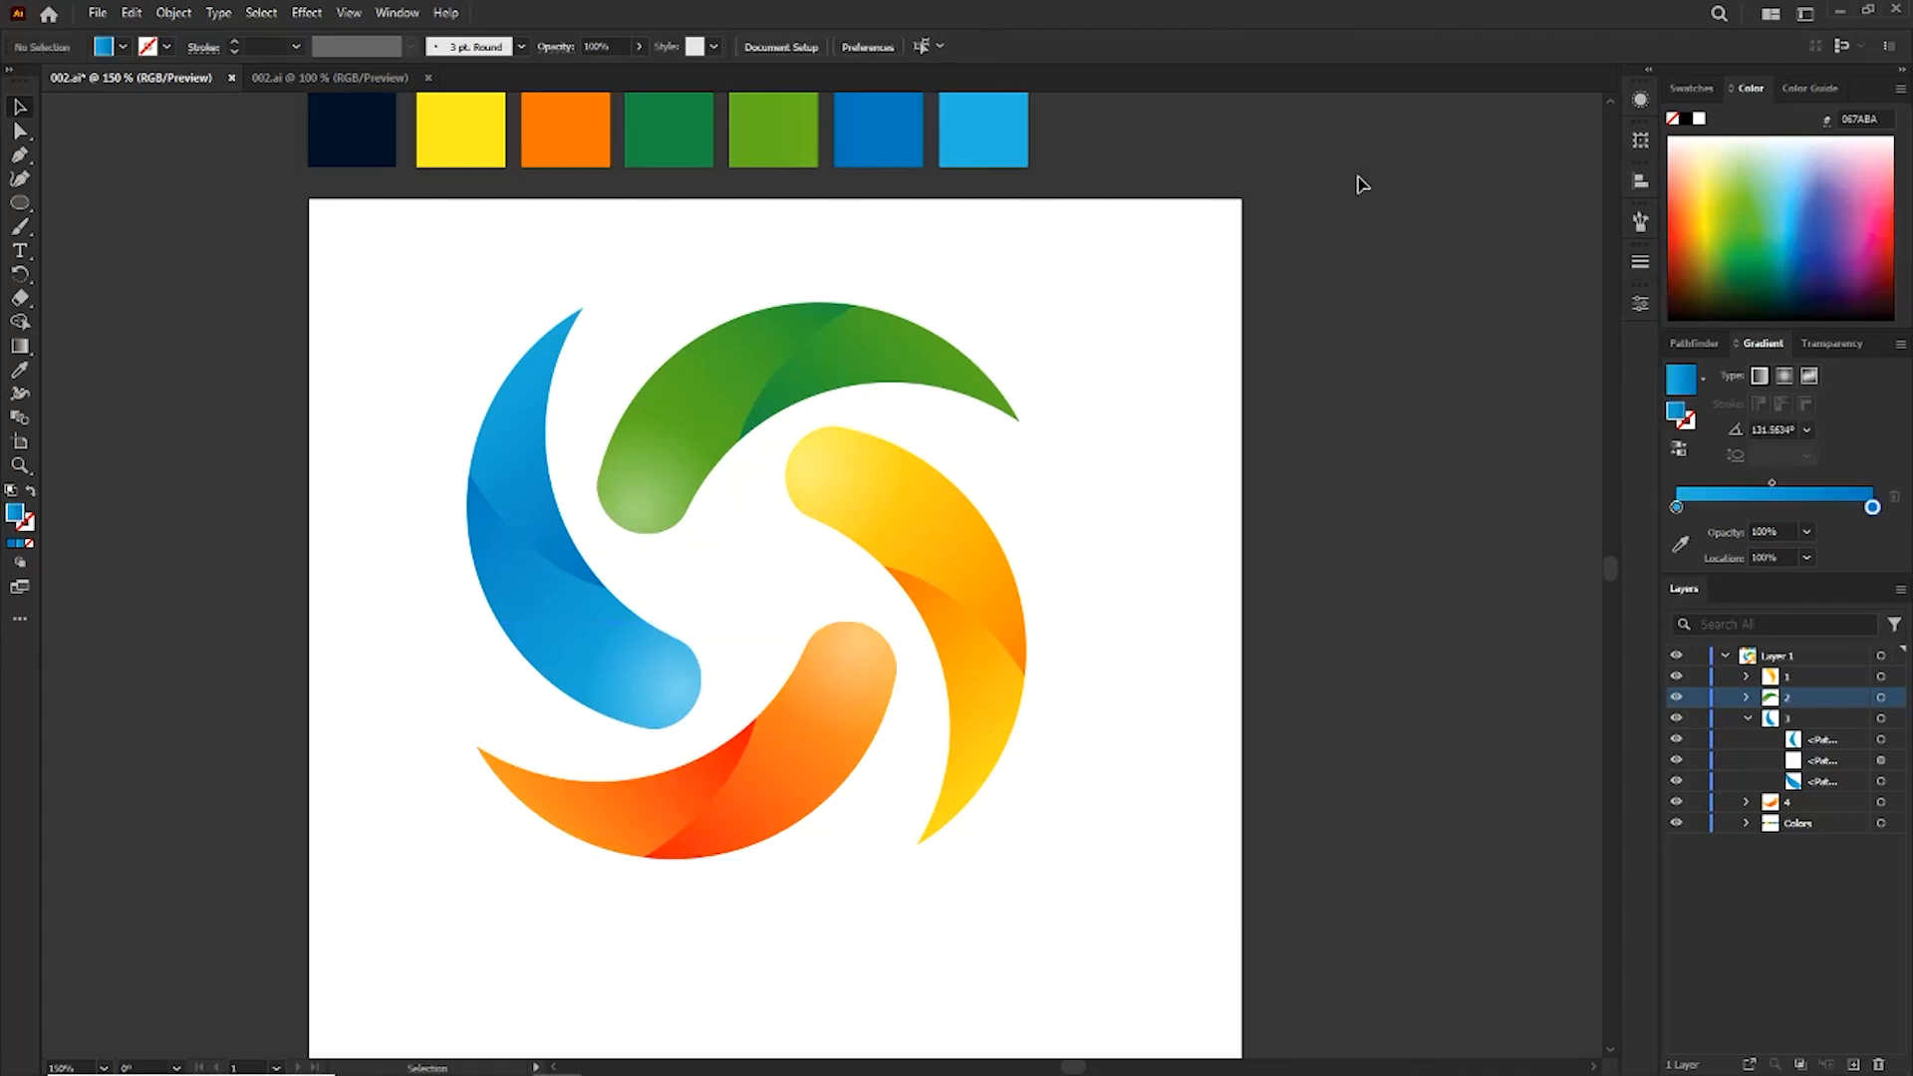
# Scale the four-crescent logo down slightly and centre it horizontally on the artboard, leaving room beneath it.
pyautogui.hotkey('ctrl', '1')
pyautogui.hotkey('ctrl', 'a')
pyautogui.moveTo(918, 542)
pyautogui.mouseDown()
pyautogui.moveTo(973, 512)
pyautogui.moveTo(930, 517)
pyautogui.mouseUp()
pyautogui.moveTo(1008, 727); pyautogui.dragTo(994, 723)
pyautogui.click(1044, 608)
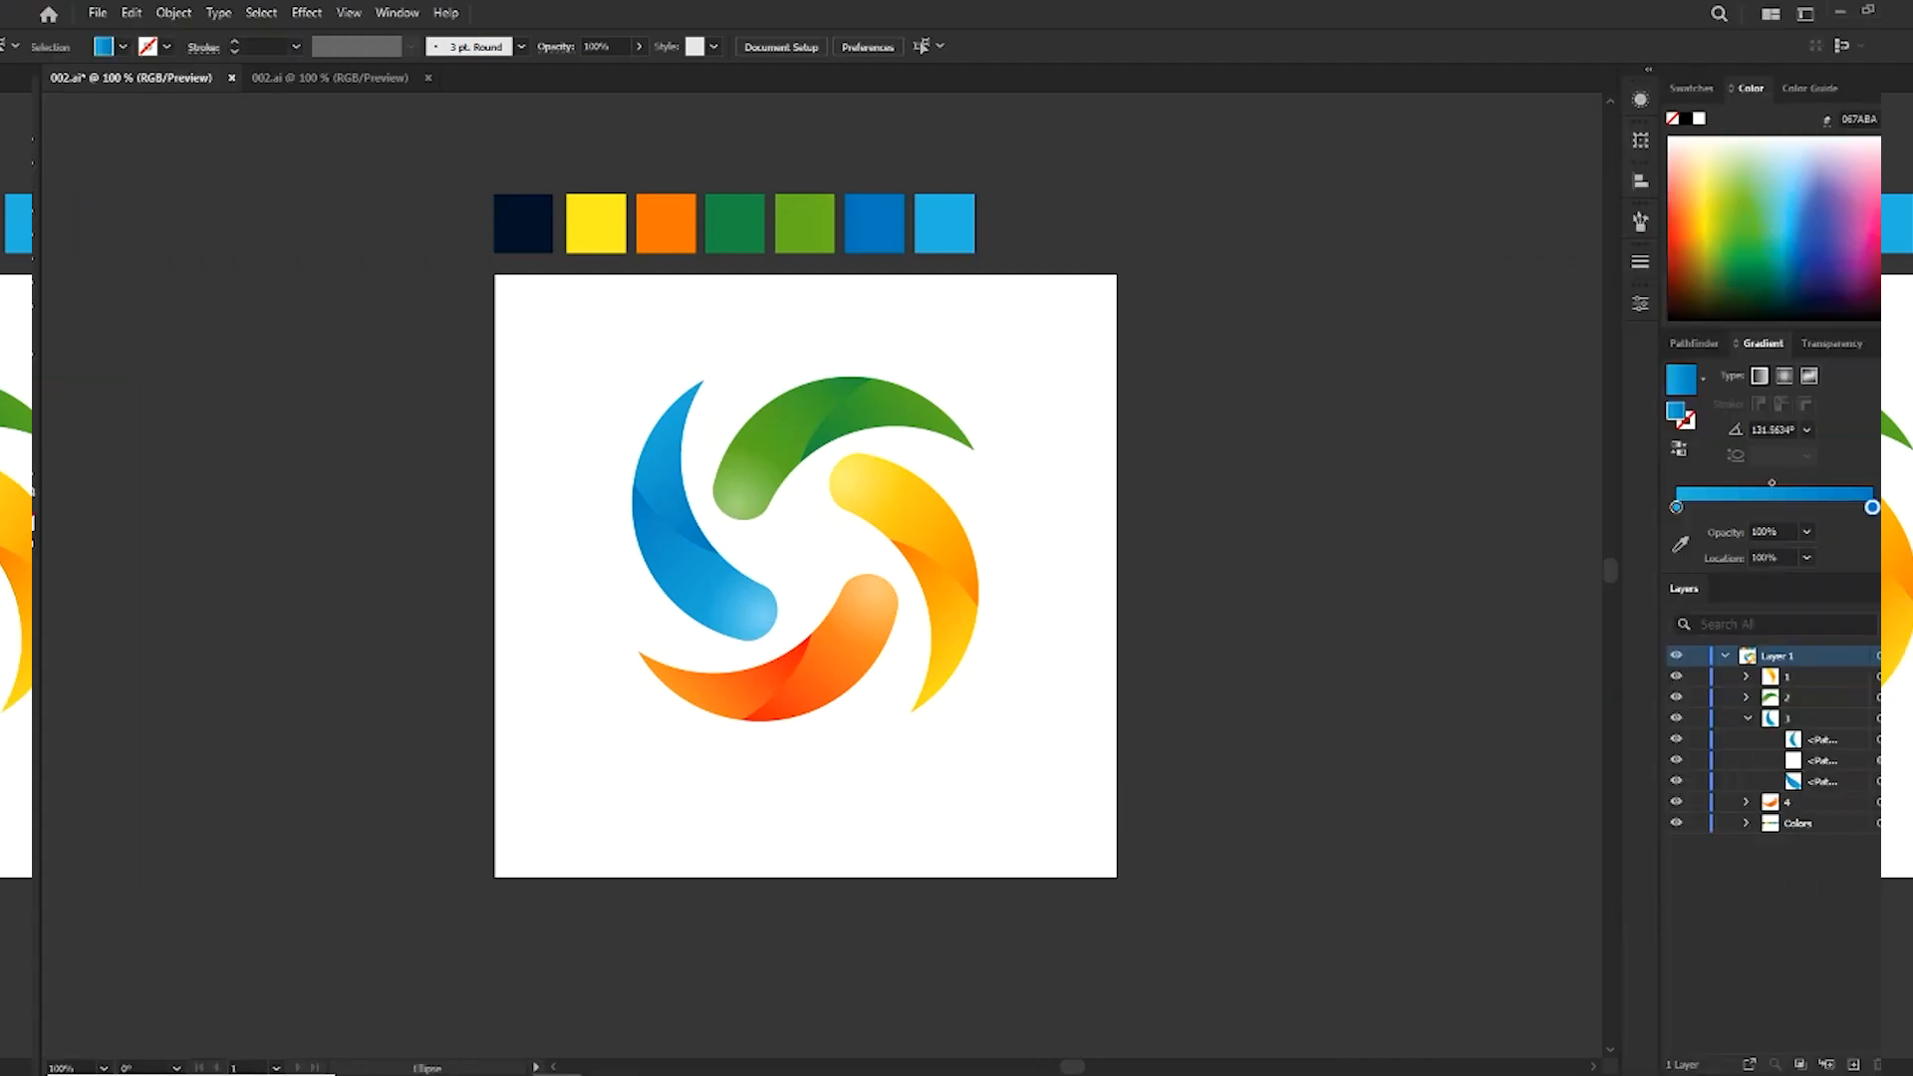
# Draw a flat ellipse about 109 × 12 pt below the logo, fill it with black, and nudge it towards the logo's centre line.
pyautogui.moveTo(757, 769); pyautogui.dragTo(913, 780)
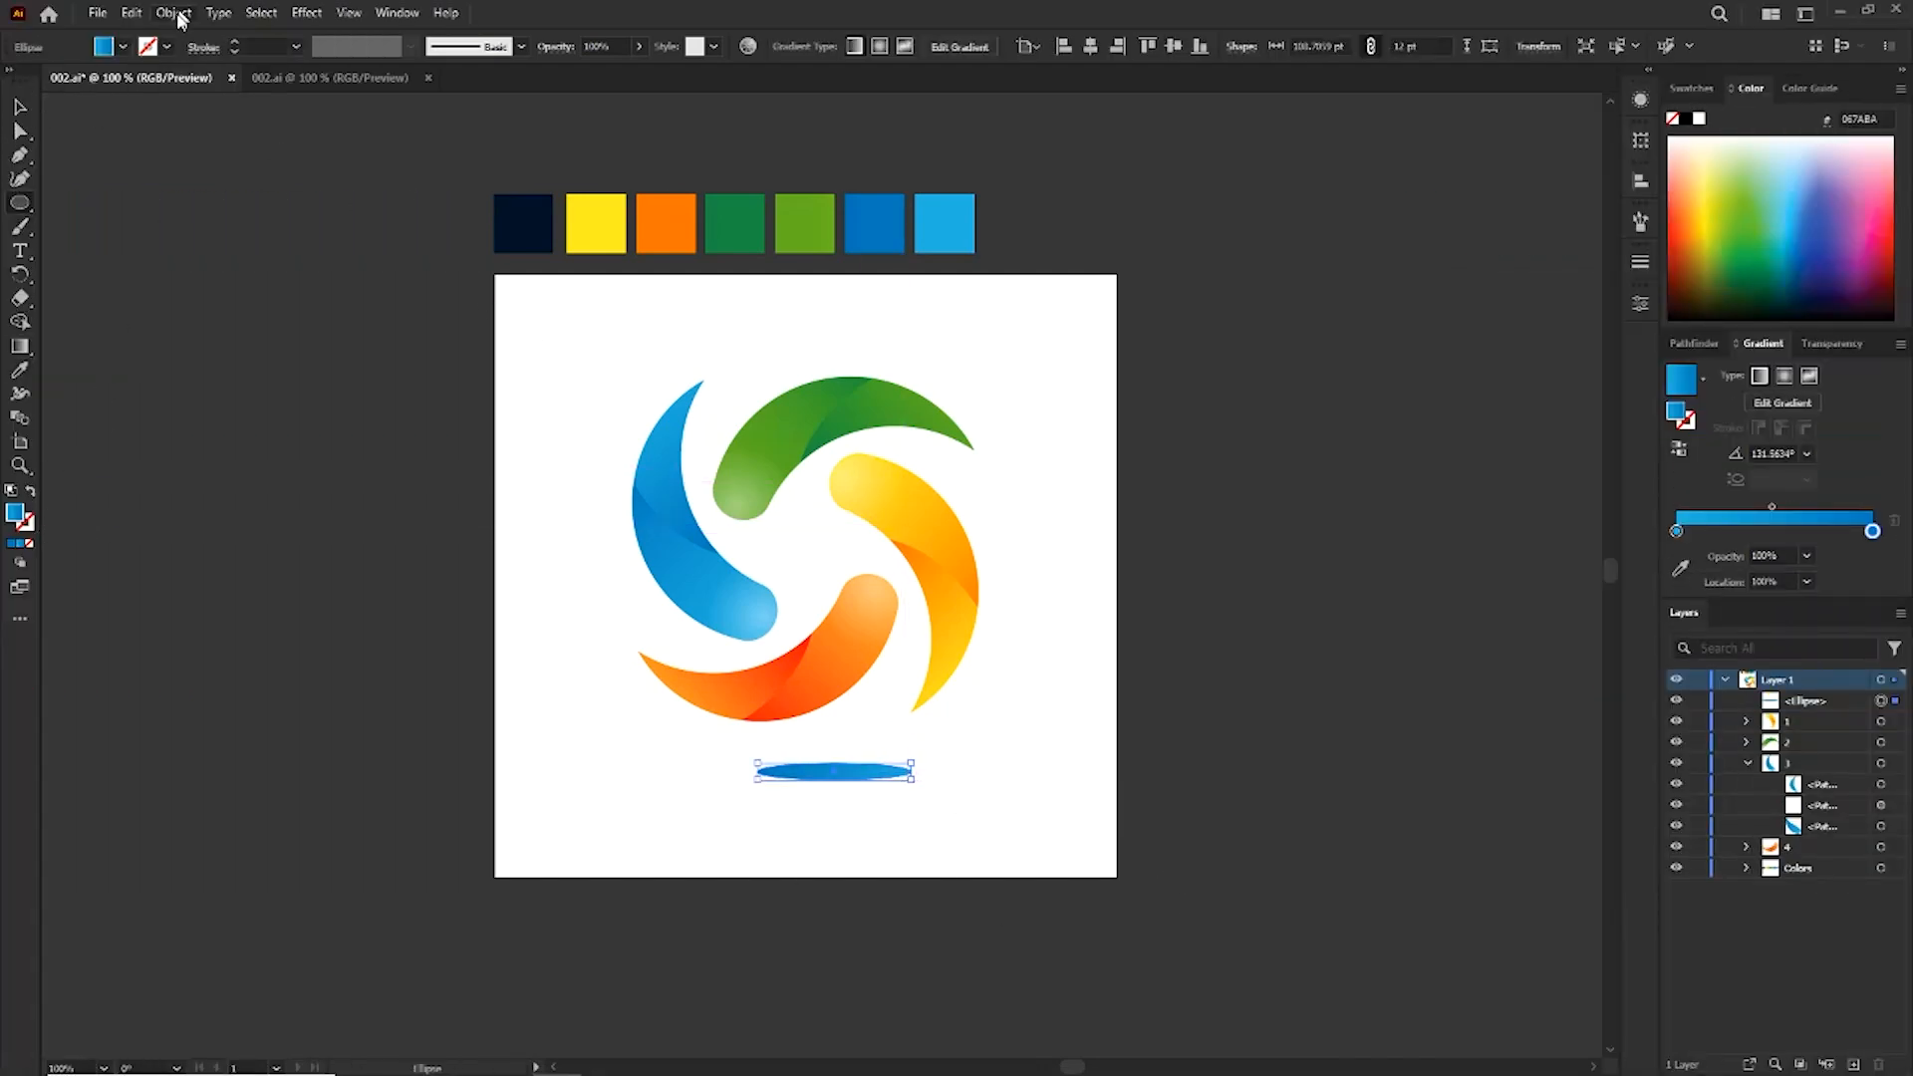
pyautogui.click(124, 46)
pyautogui.click(55, 79)
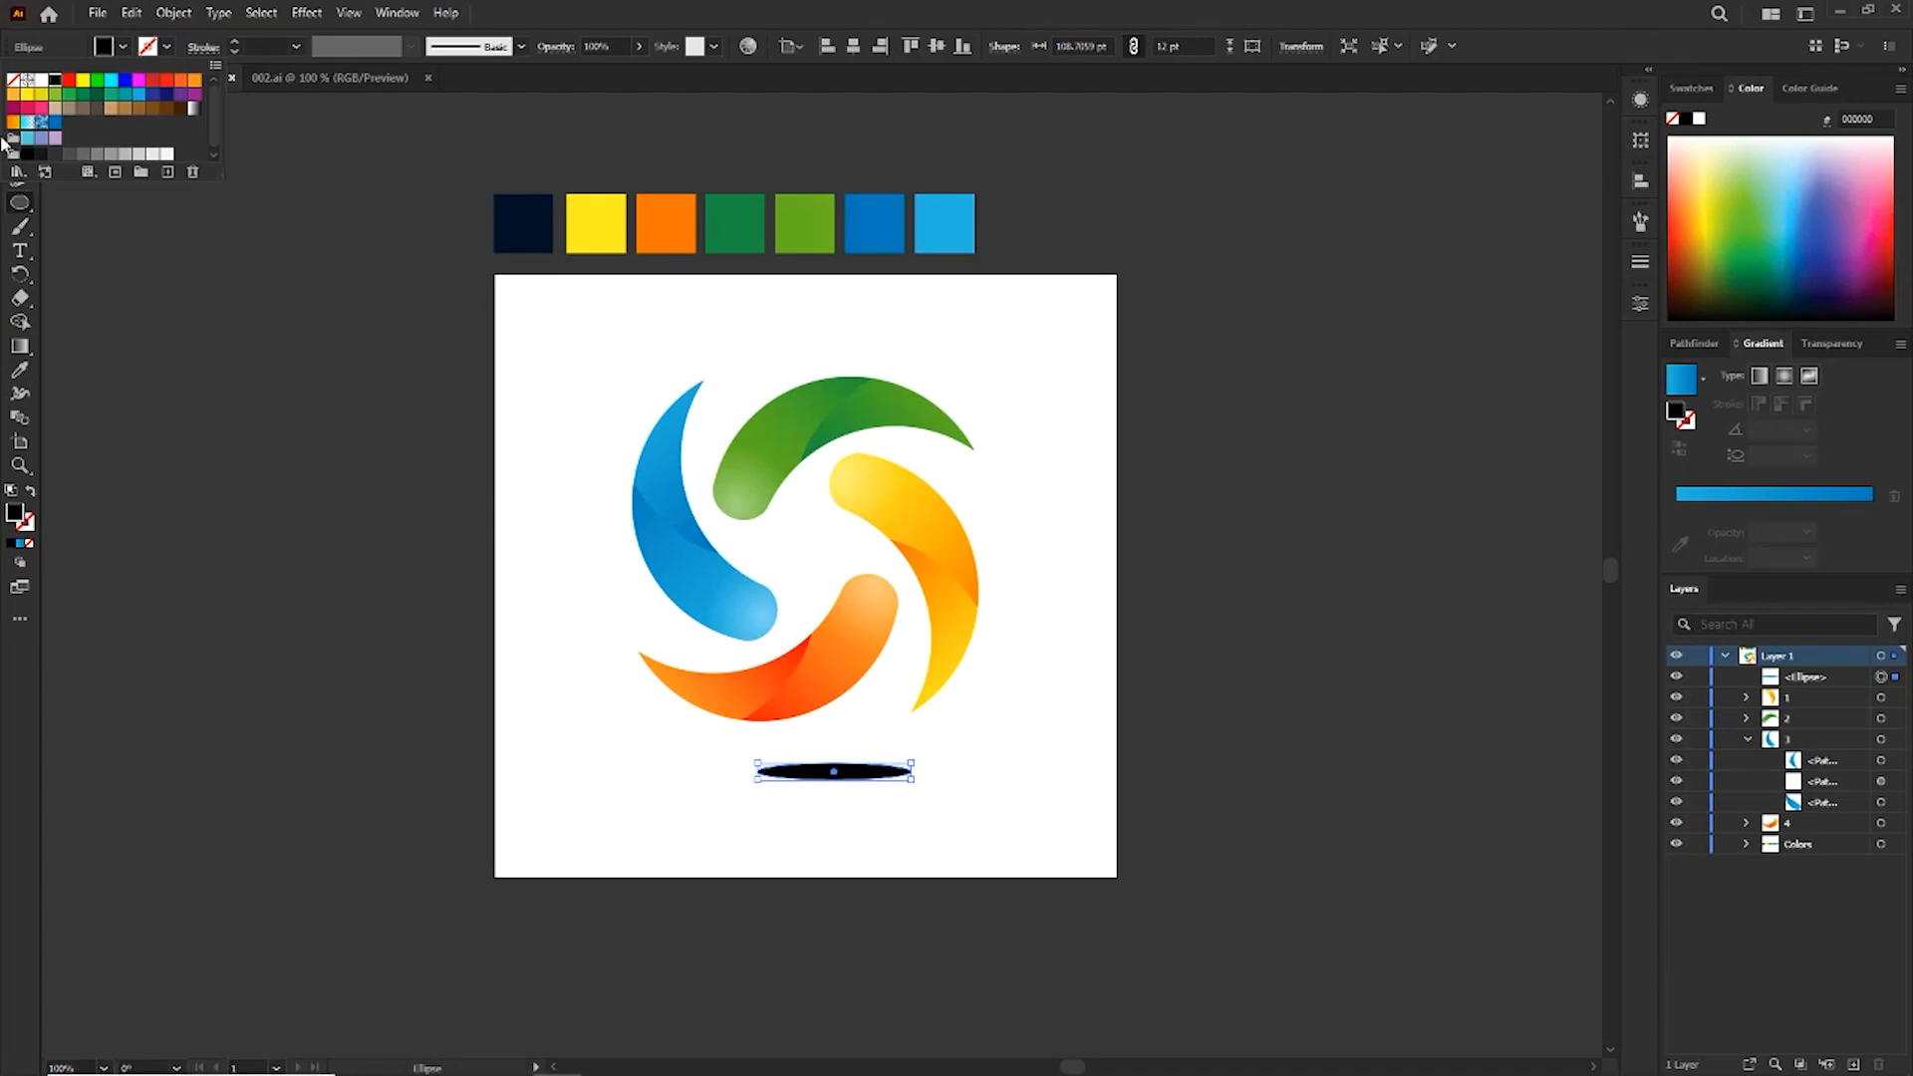
pyautogui.click(344, 454)
pyautogui.press('v')
pyautogui.moveTo(899, 772); pyautogui.dragTo(885, 777)
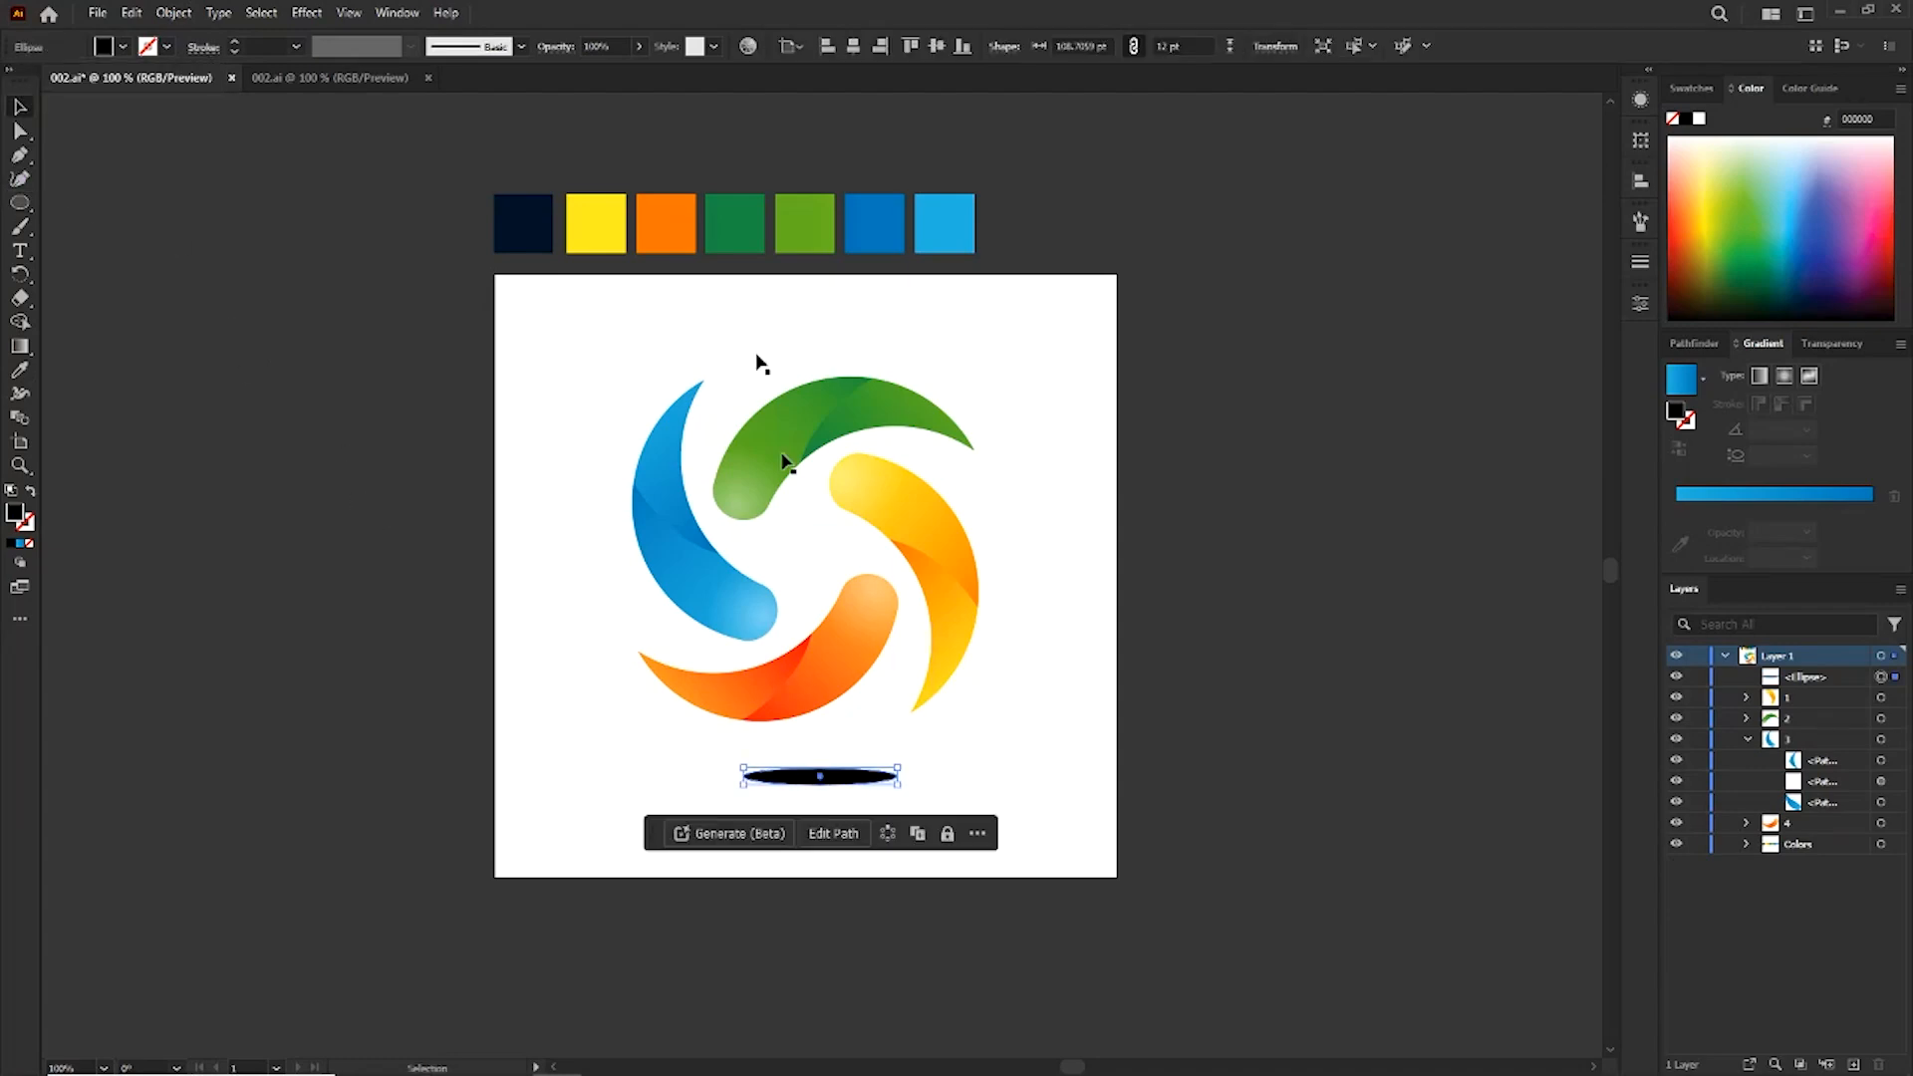
# Apply a Gaussian Blur with a radius of about 16.5 pixels to the black ellipse and flatten it to about 120 × 6 pt.
pyautogui.click(301, 16)
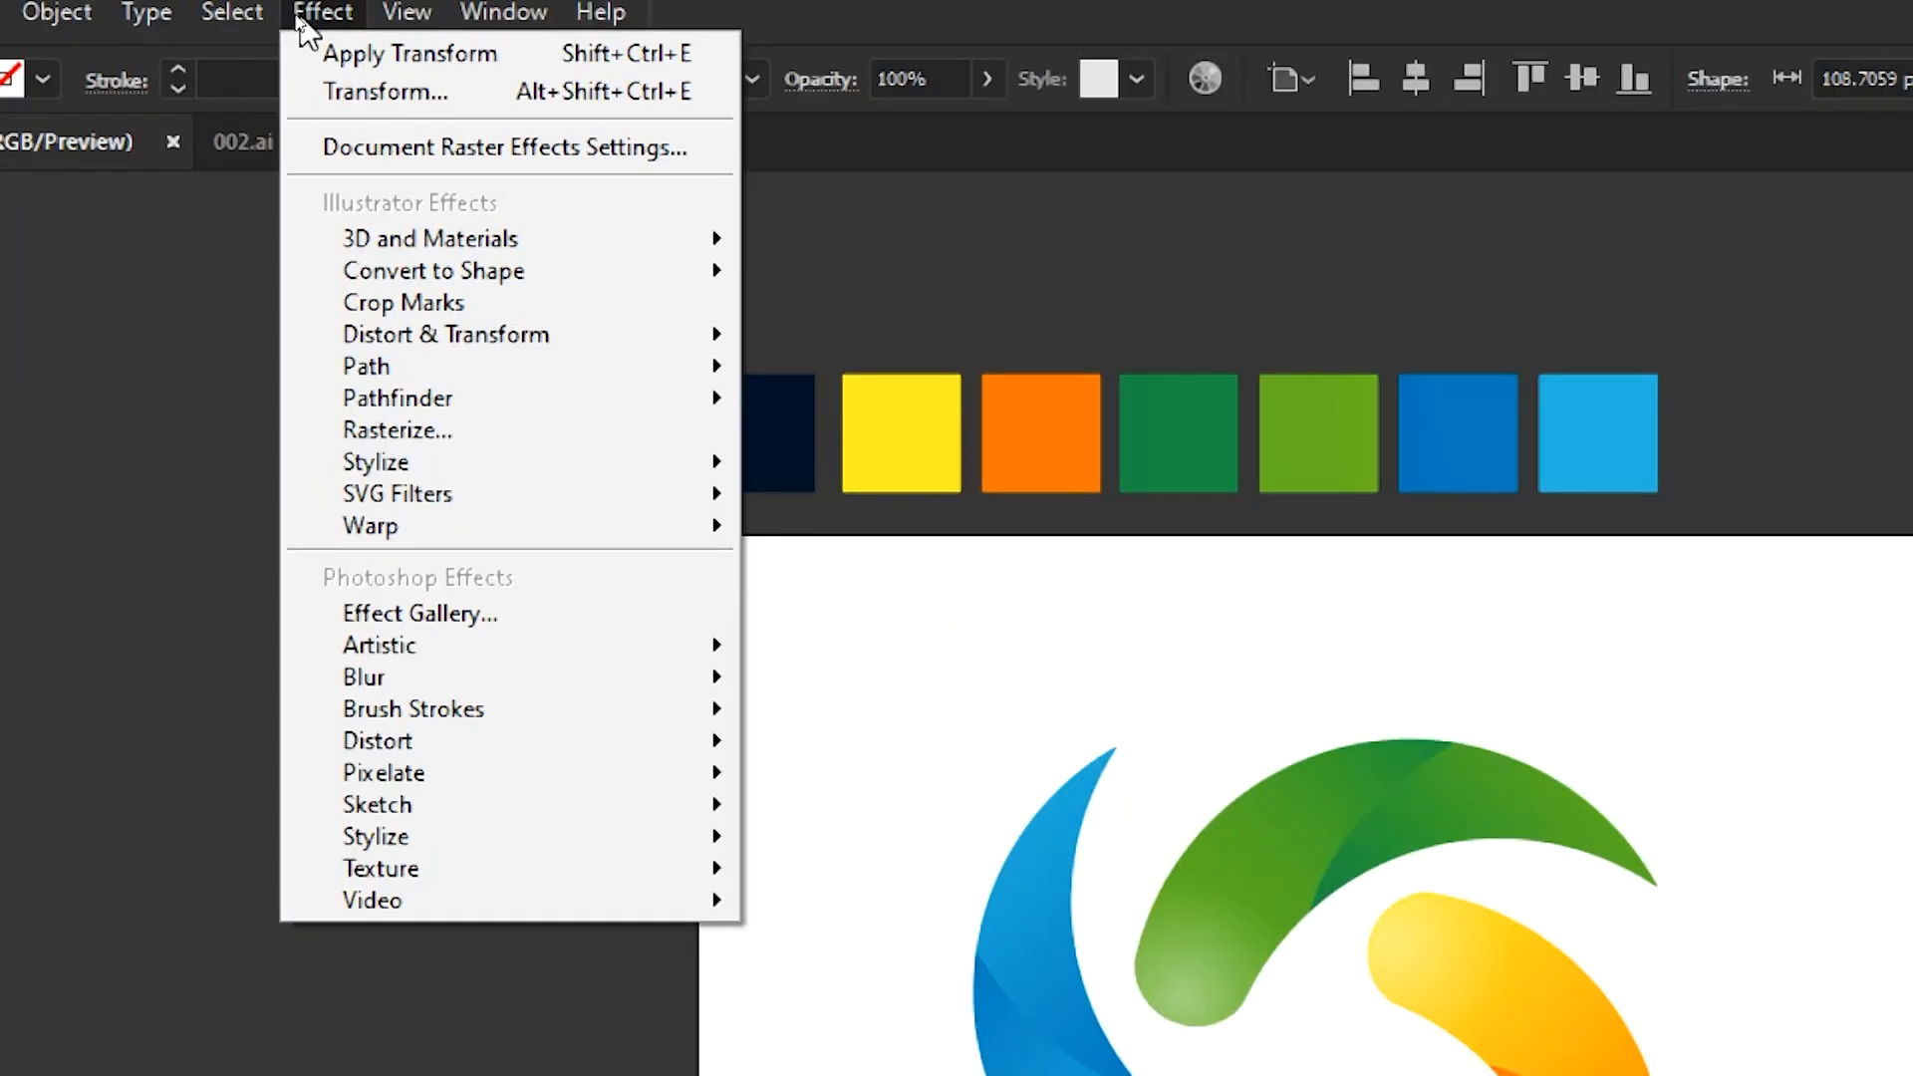
pyautogui.moveTo(412, 345)
pyautogui.click(641, 345)
pyautogui.moveTo(1514, 1043); pyautogui.dragTo(1565, 1042)
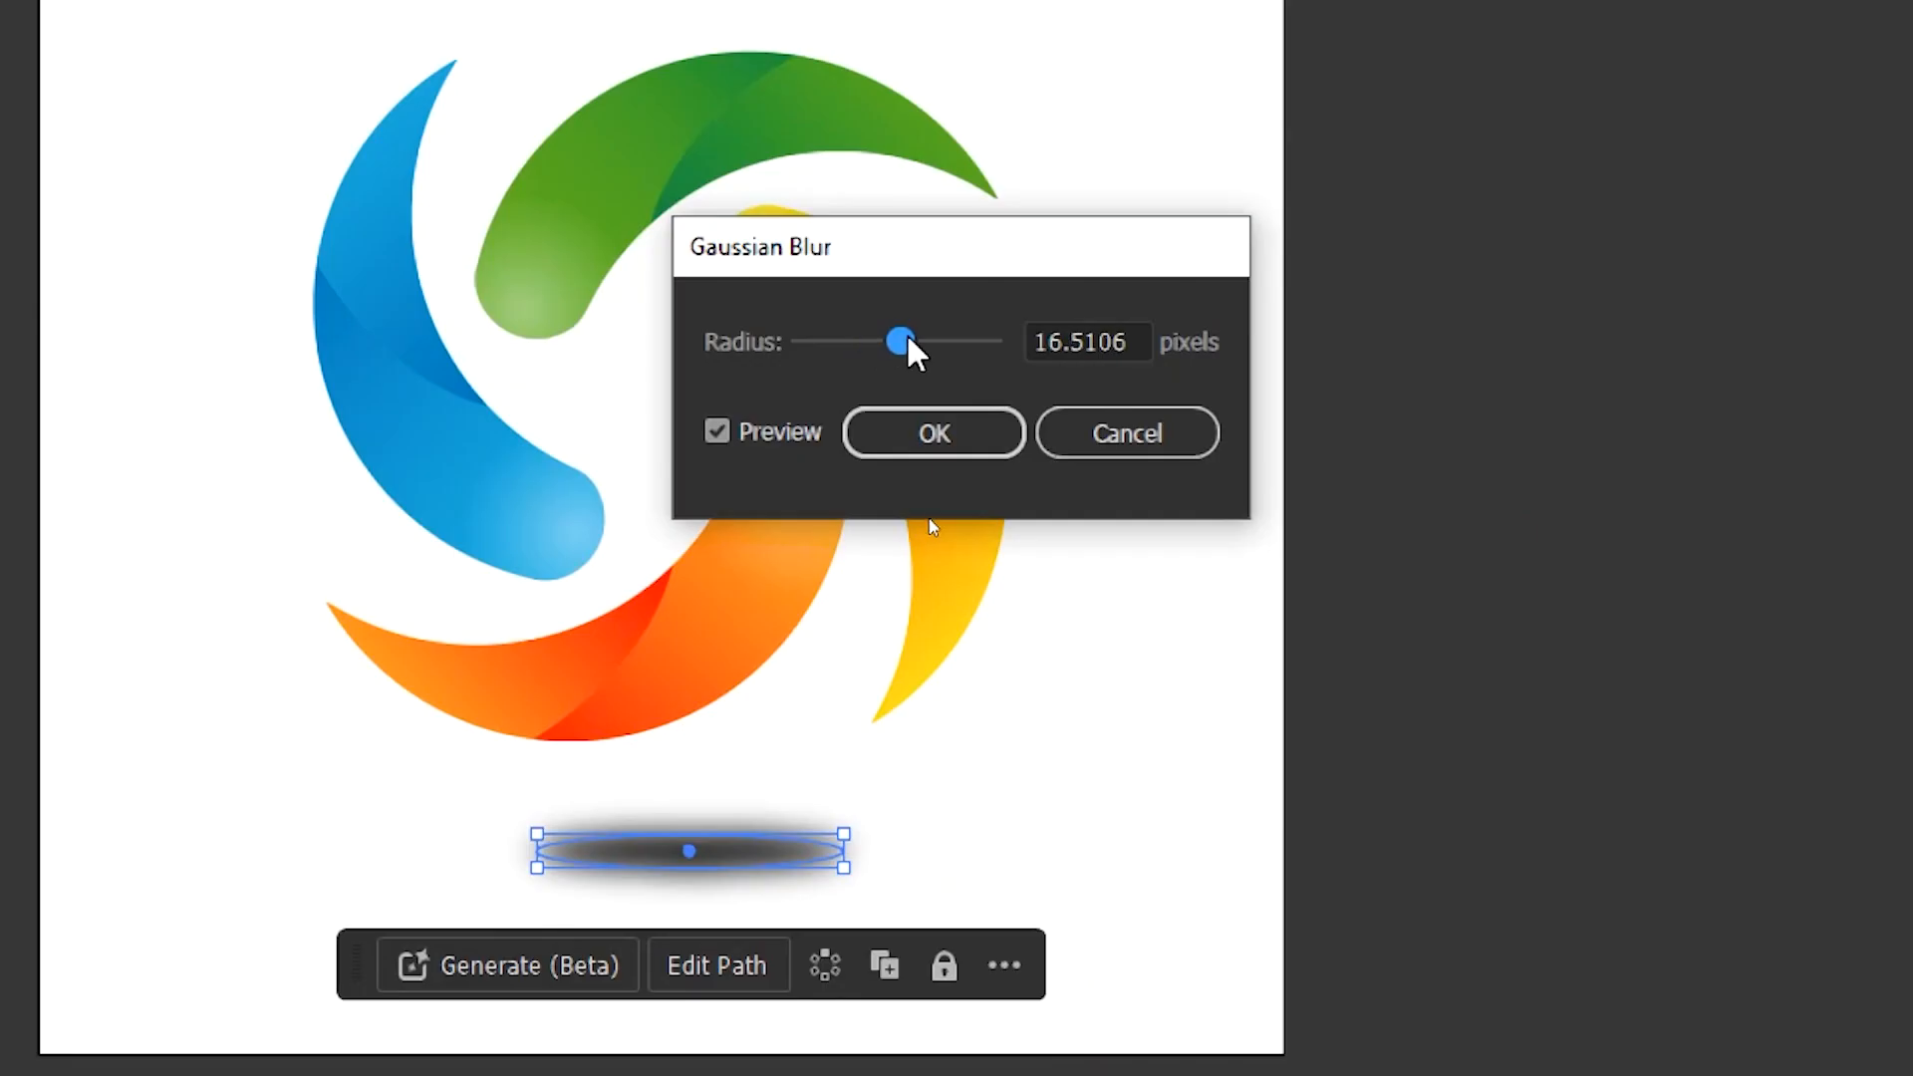
pyautogui.click(961, 433)
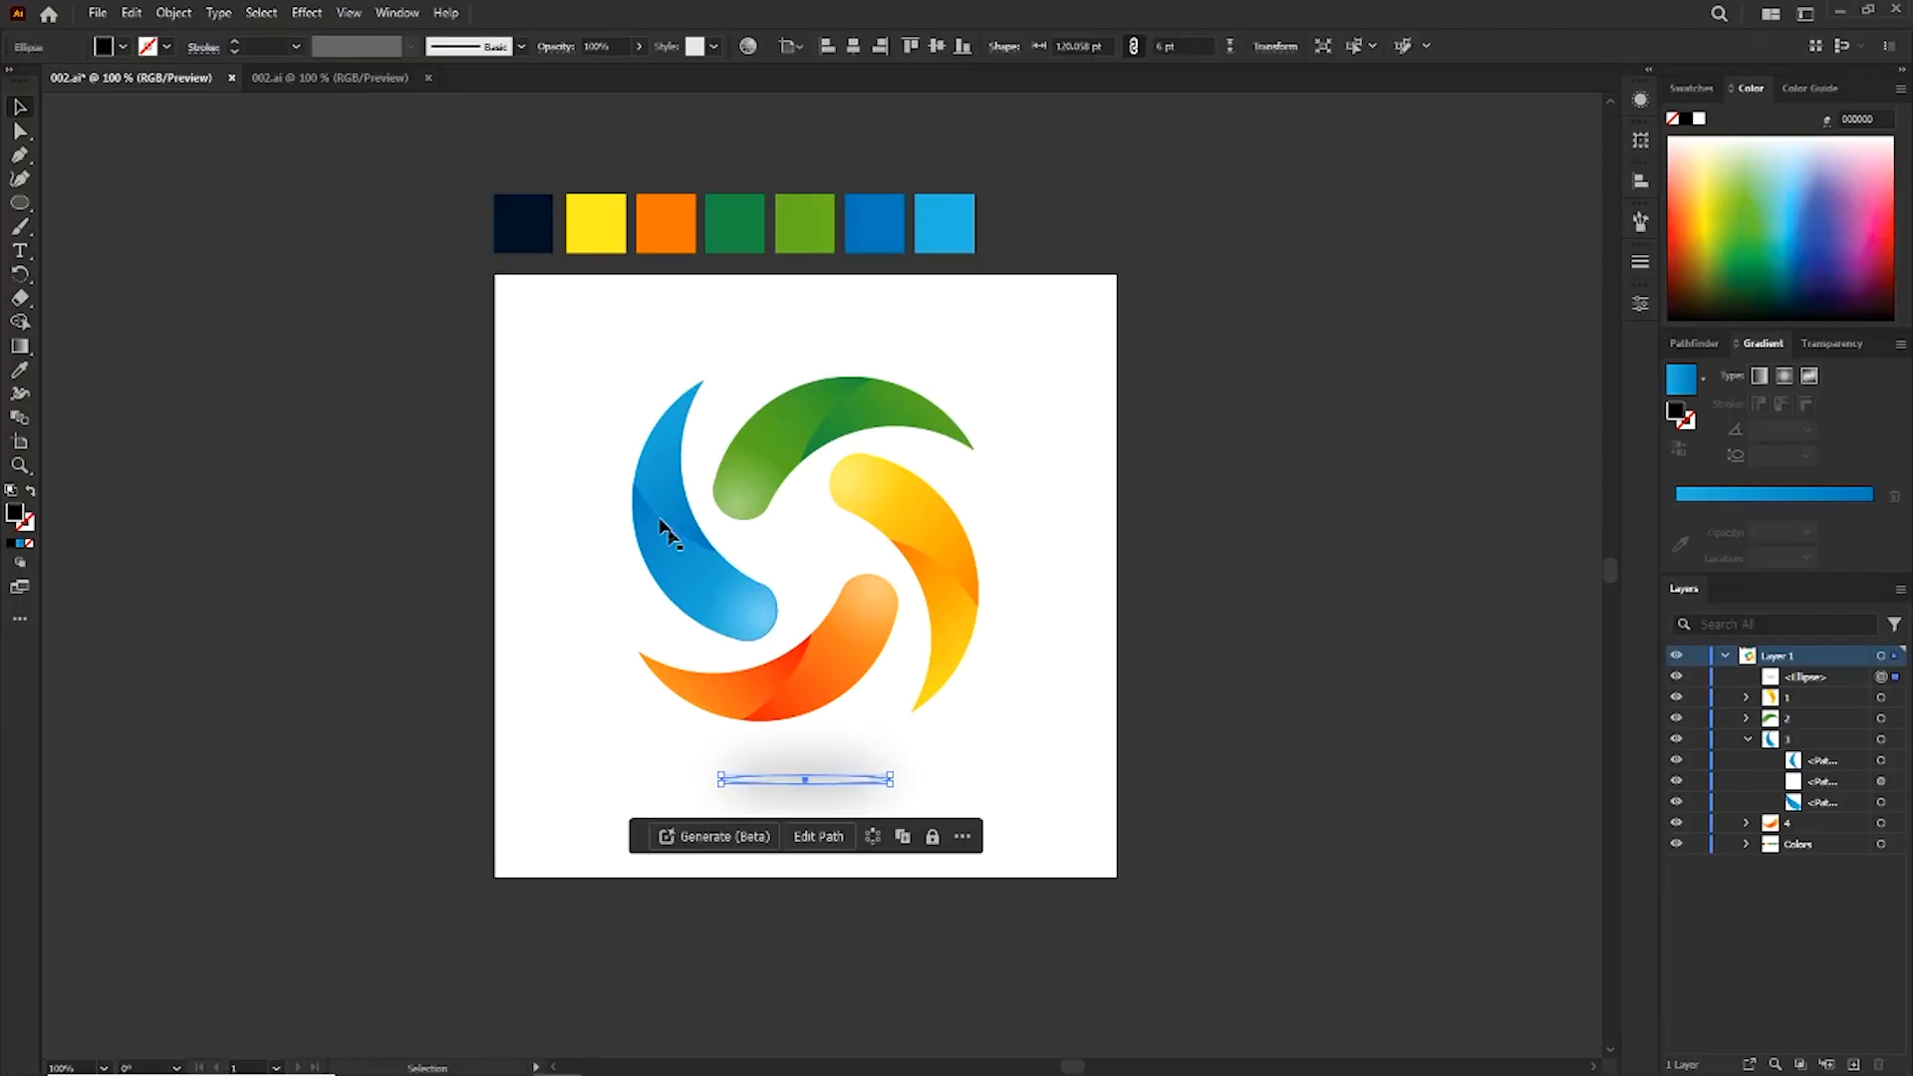
# Scale the logo and its shadow down together to about 235 × 277 pt.
pyautogui.moveTo(197, 86); pyautogui.dragTo(630, 464)
pyautogui.moveTo(979, 784); pyautogui.dragTo(973, 776)
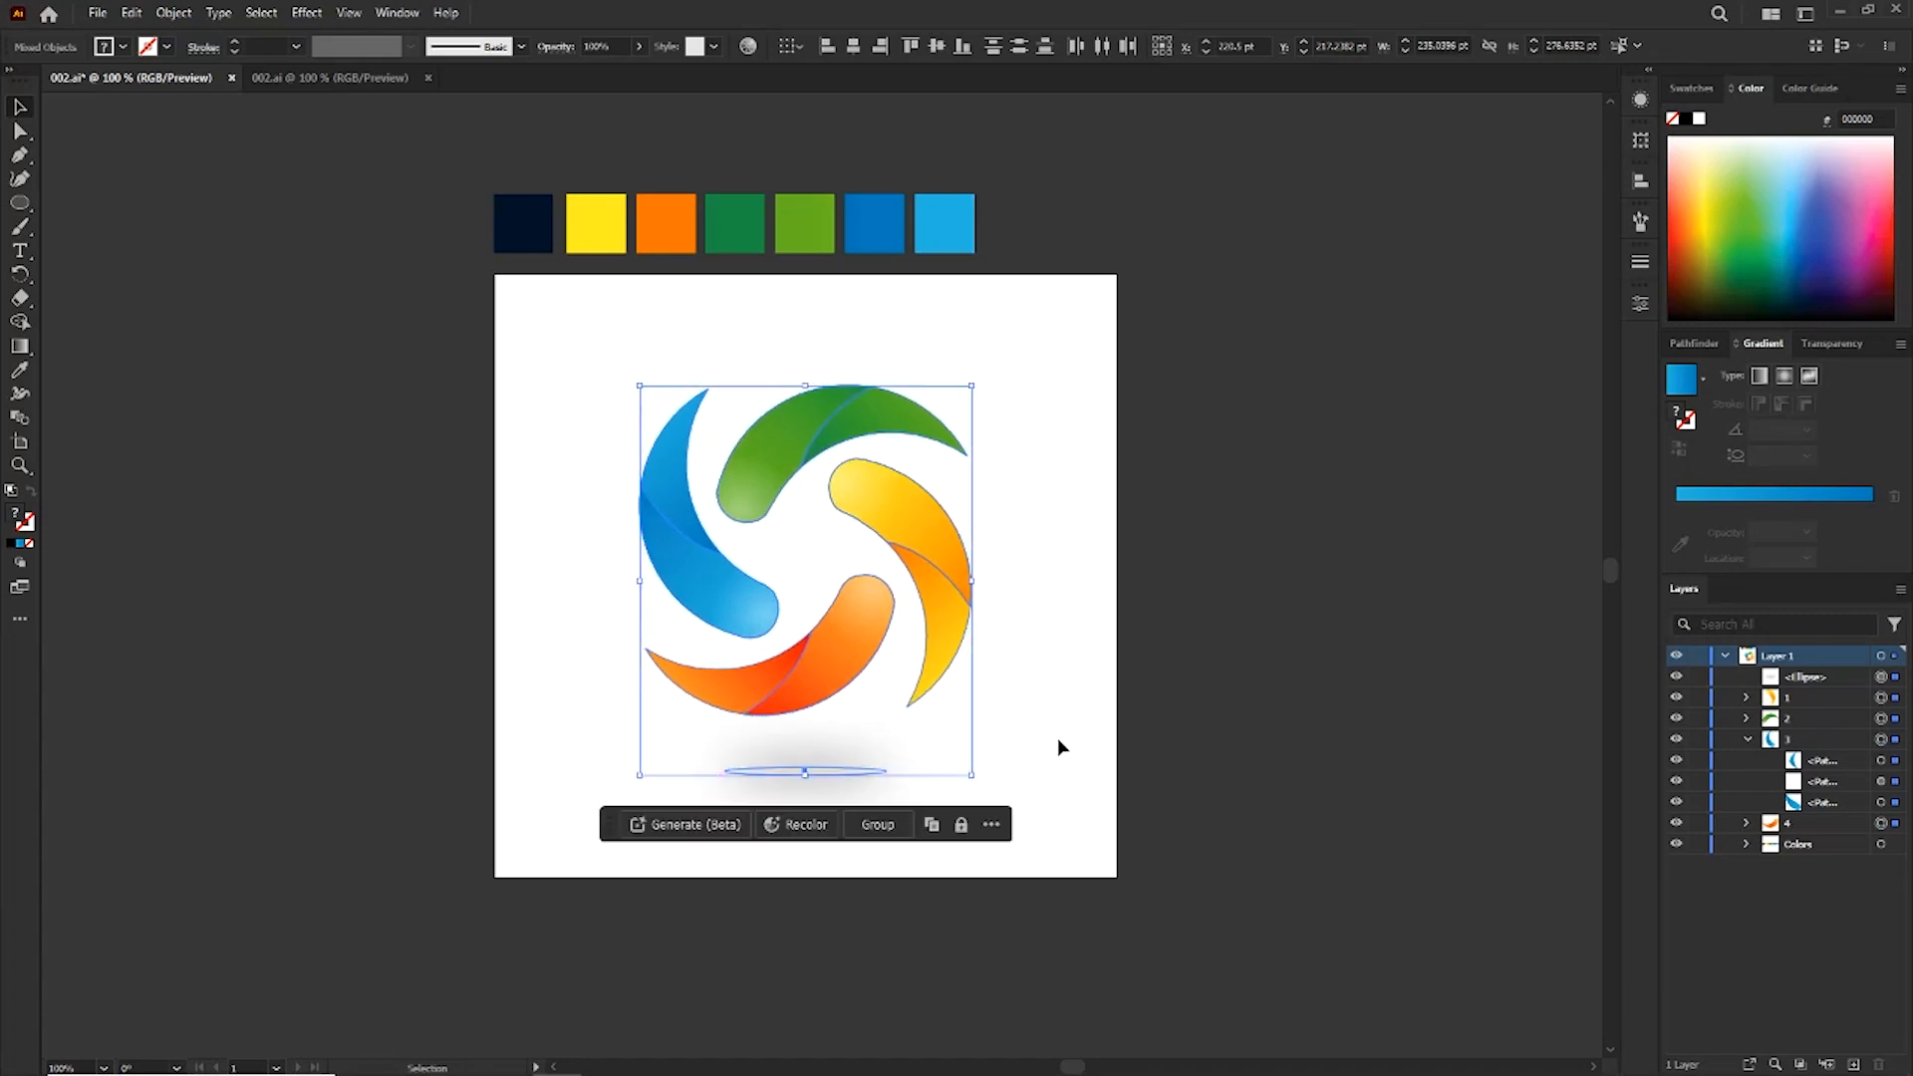
pyautogui.click(1286, 691)
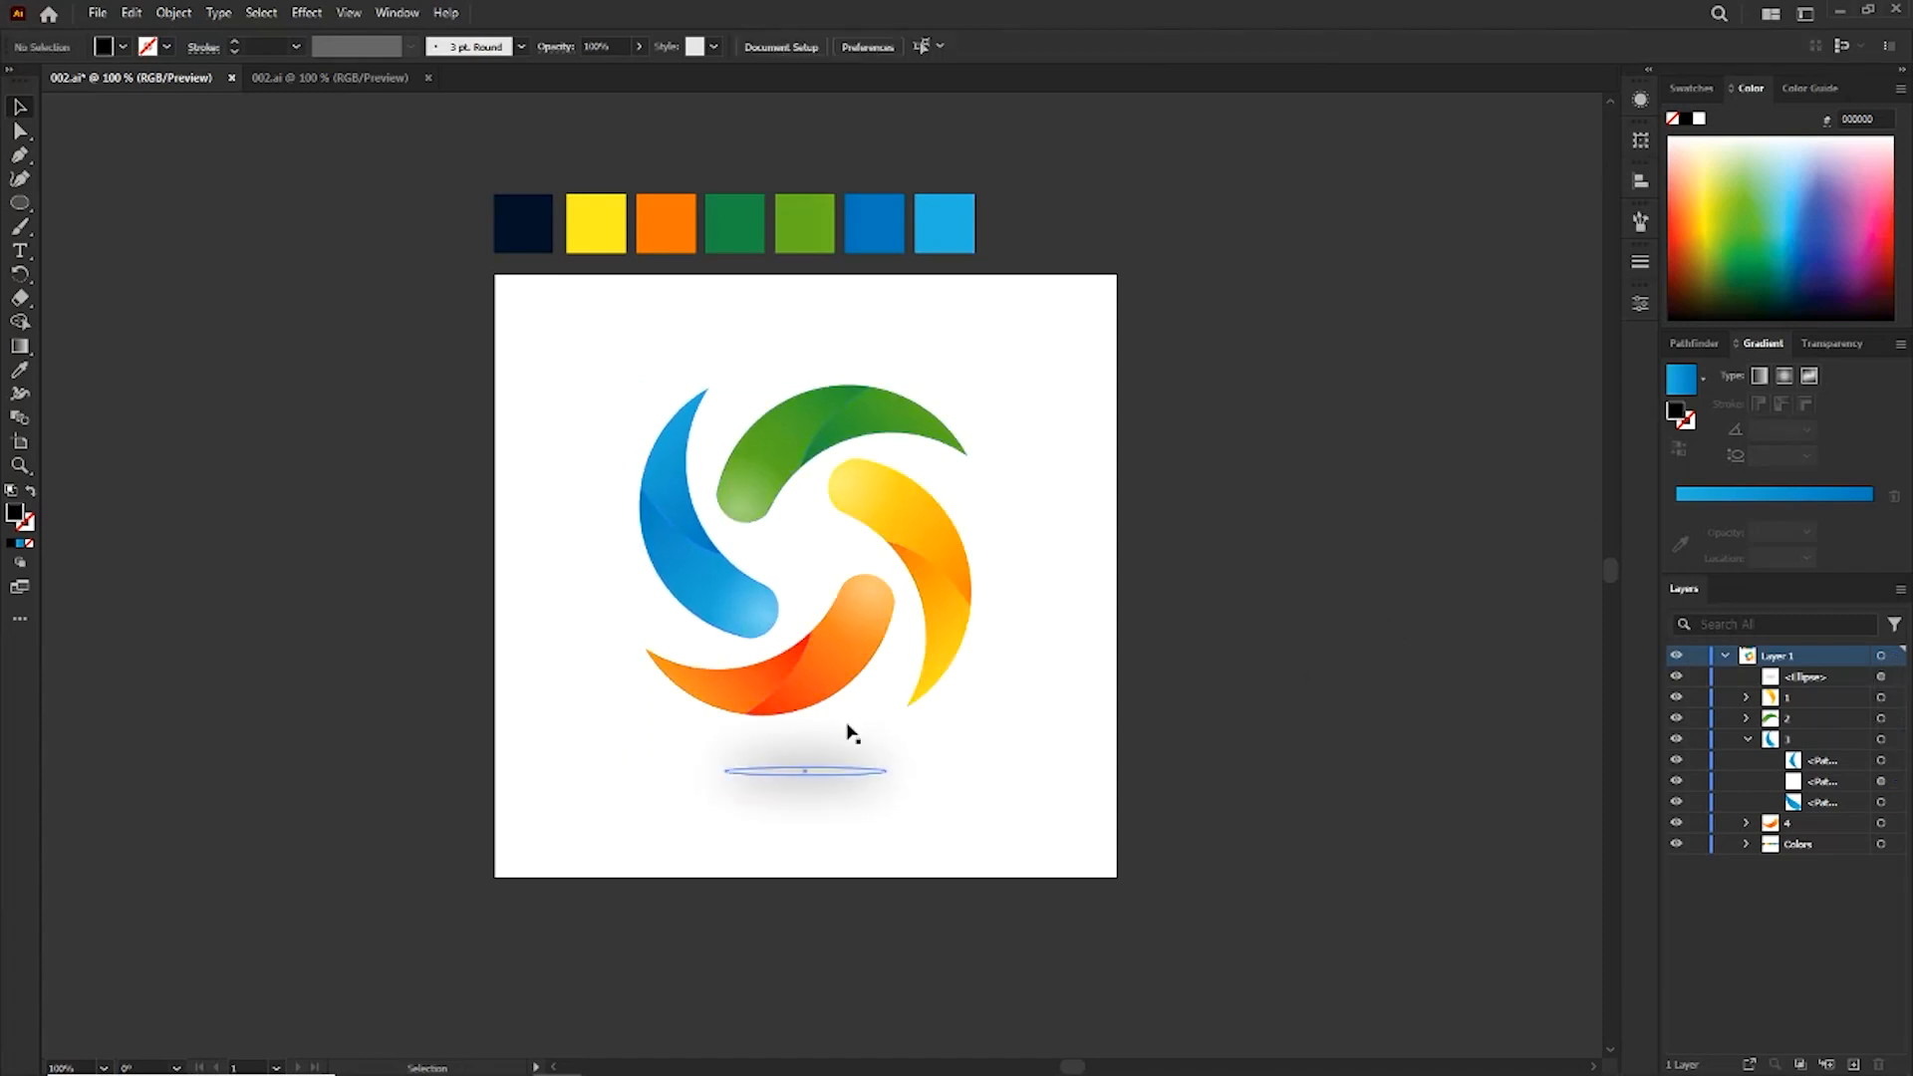
# Move the shadow ellipse slightly lower and reduce its Gaussian Blur radius to about 9.8 pixels.
pyautogui.moveTo(850, 763); pyautogui.dragTo(848, 774)
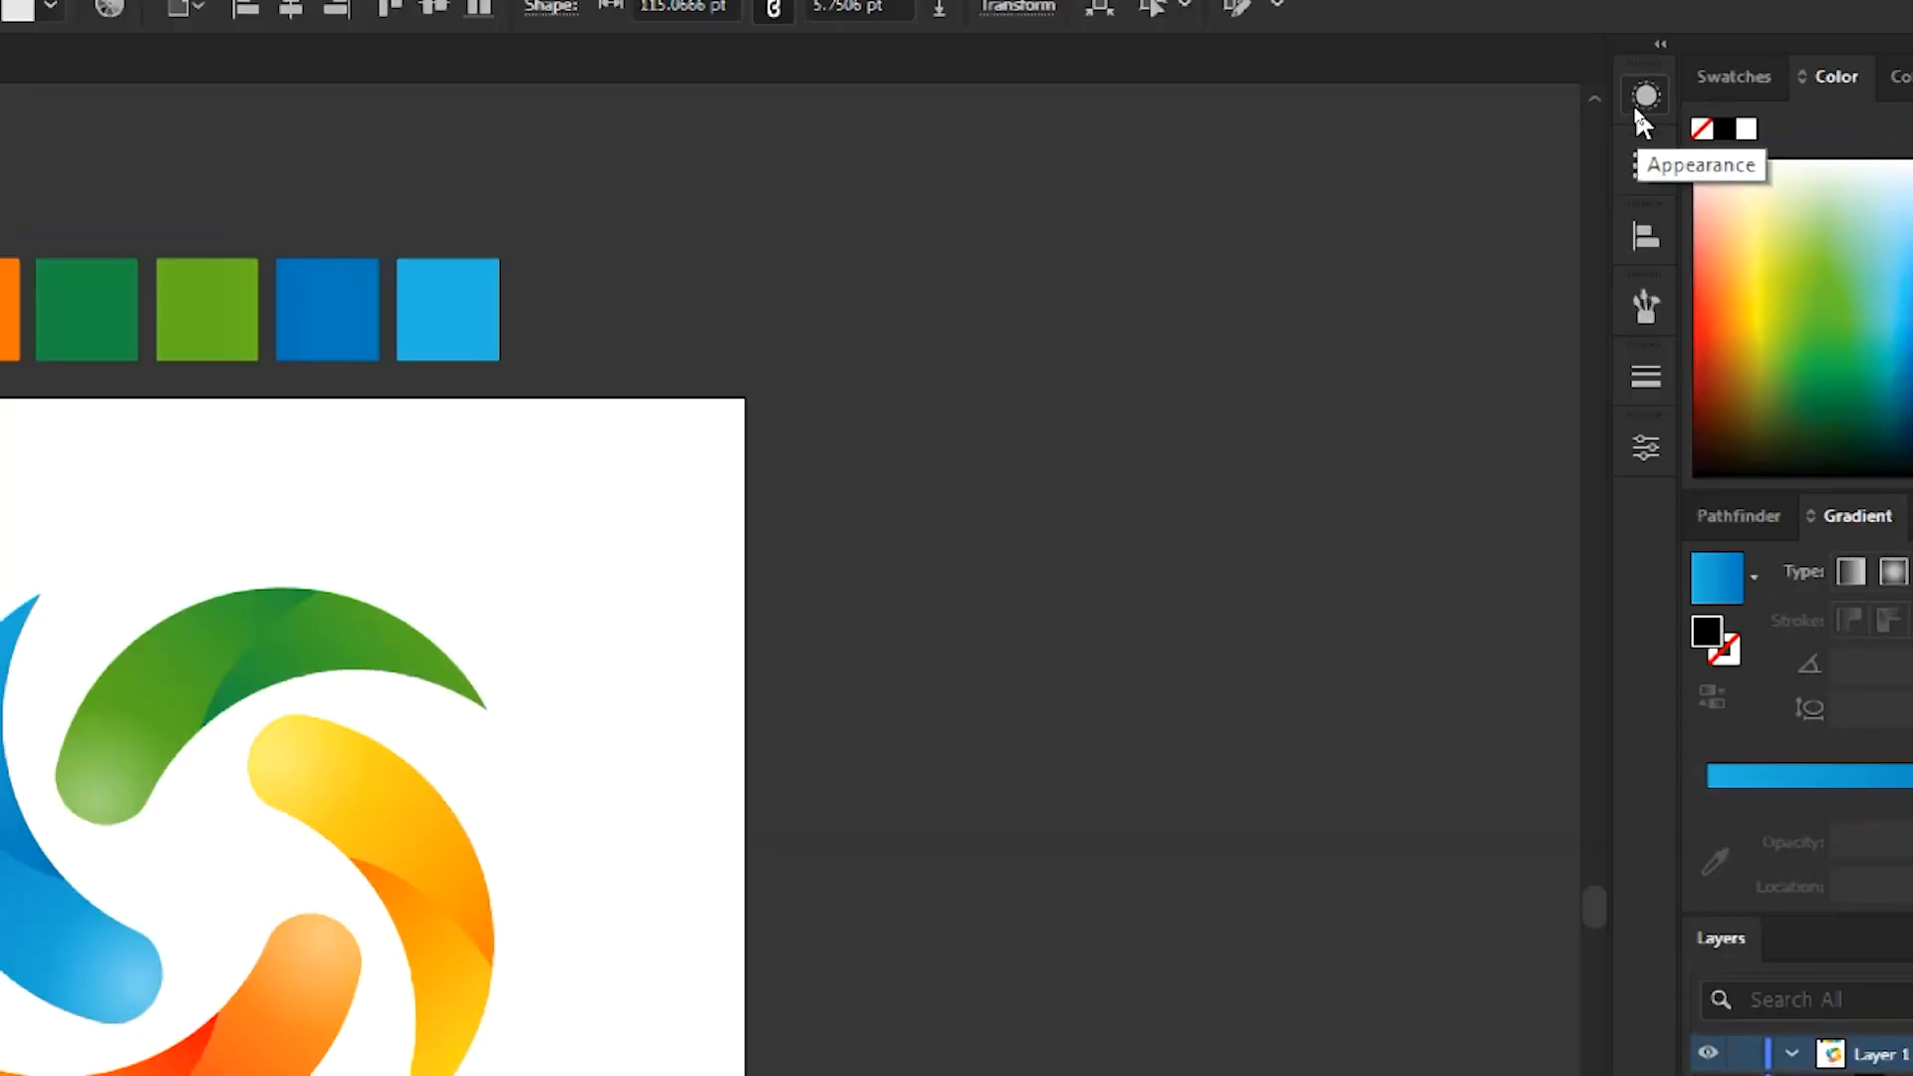
pyautogui.click(1640, 103)
pyautogui.scroll(-2, 1354, 324)
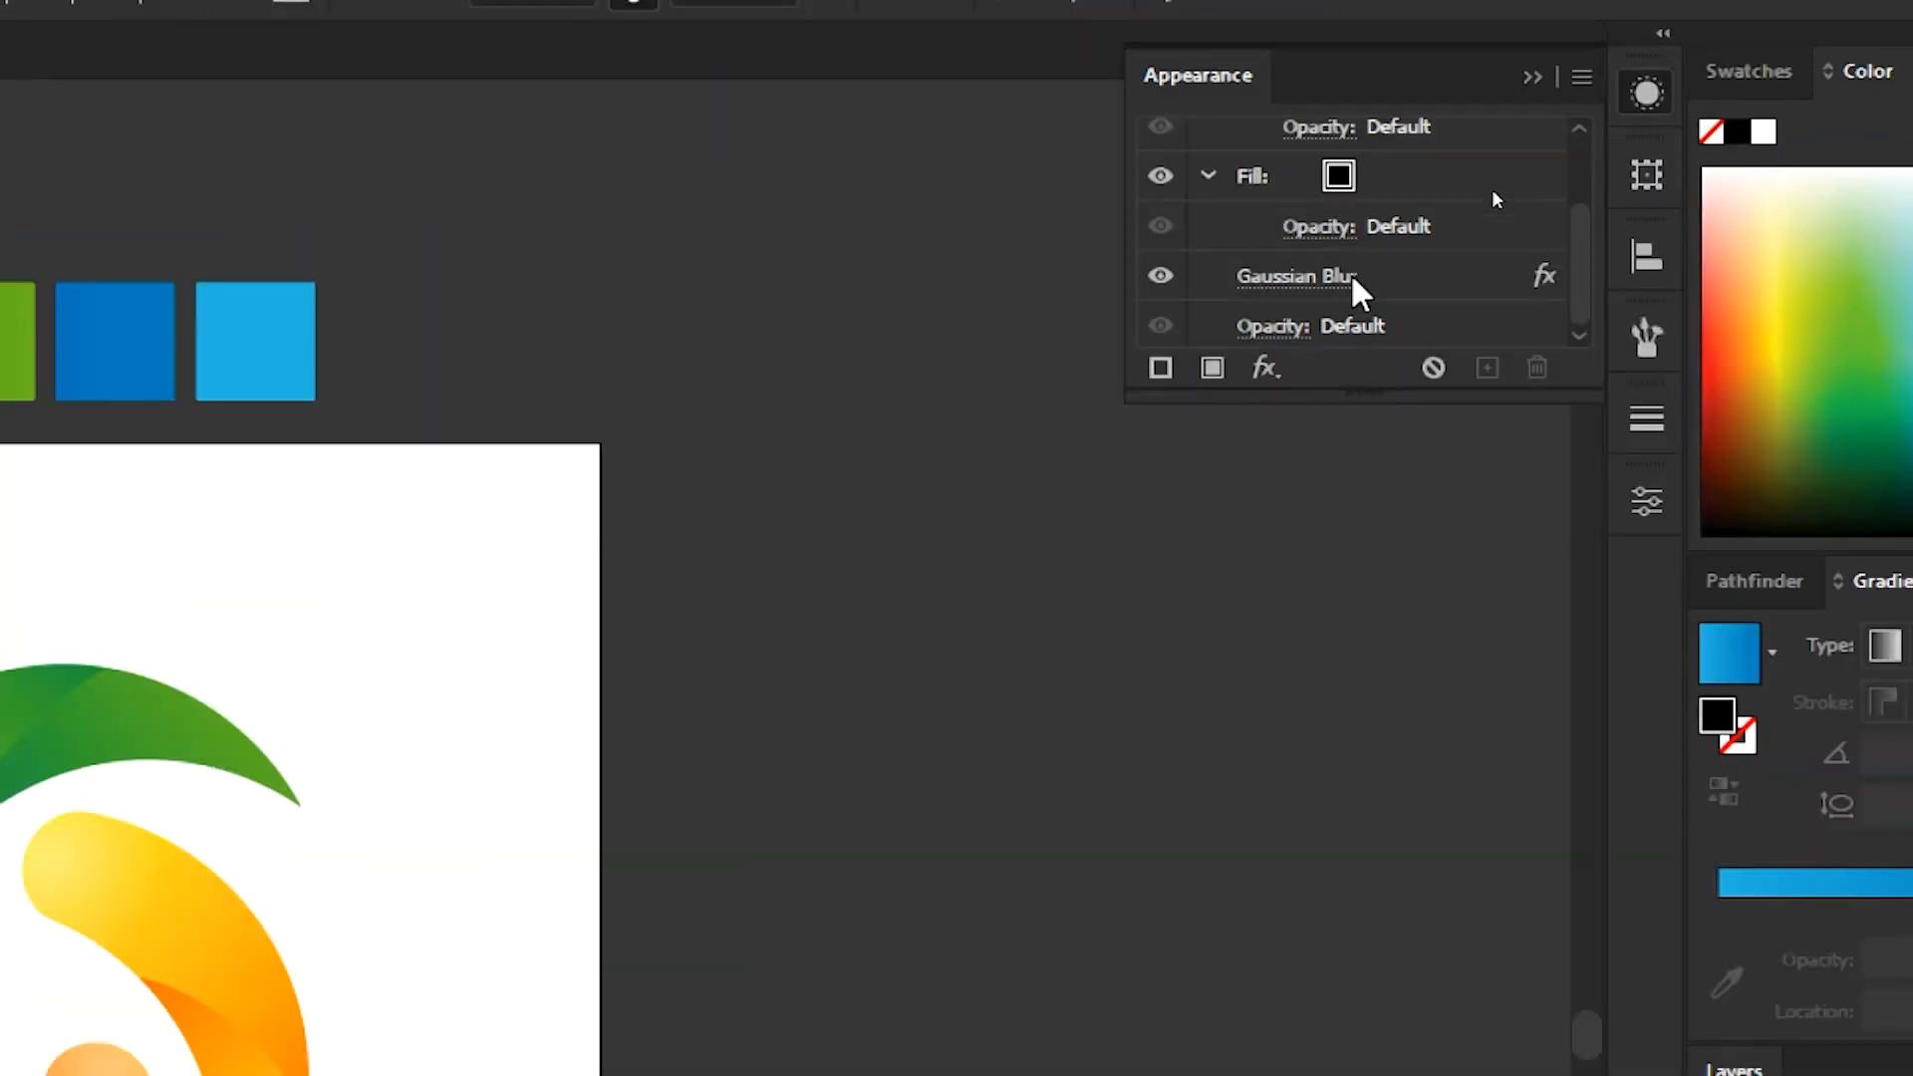
pyautogui.click(1346, 279)
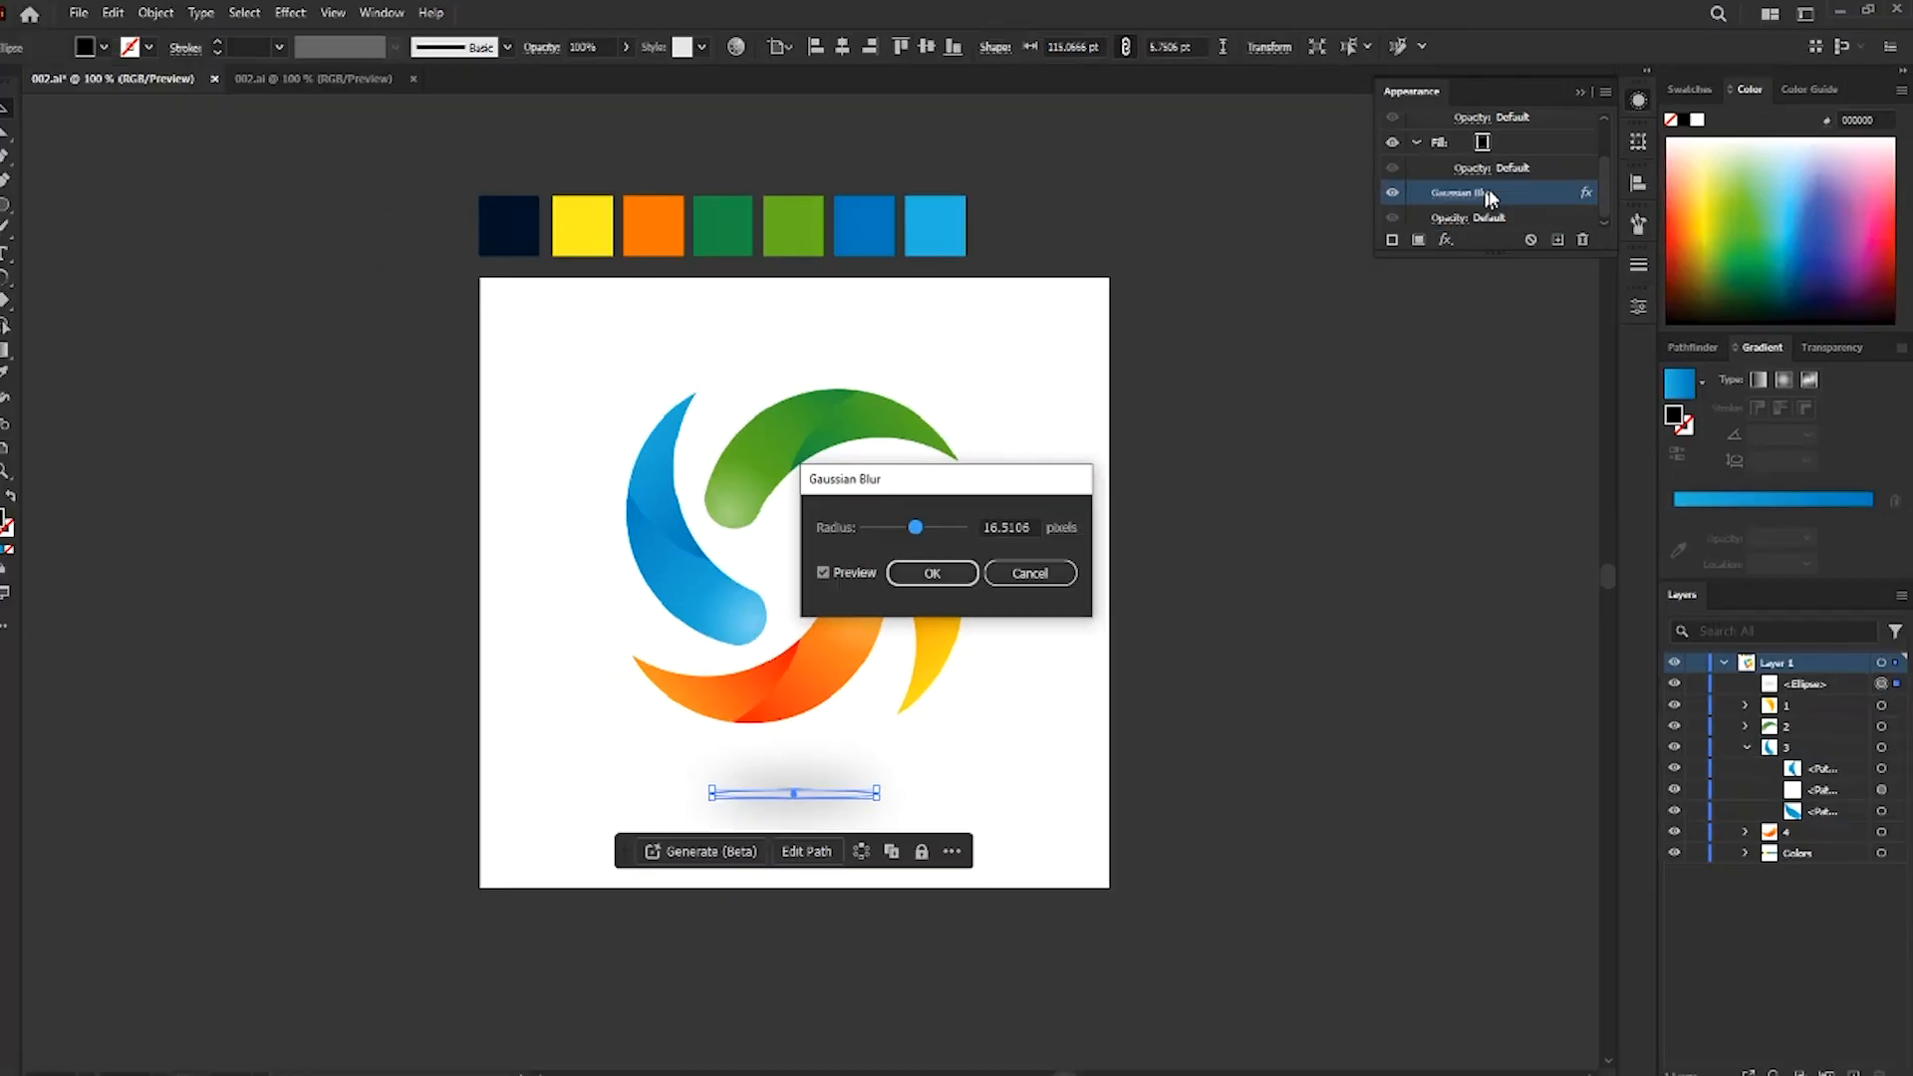
pyautogui.moveTo(980, 485); pyautogui.dragTo(1156, 536)
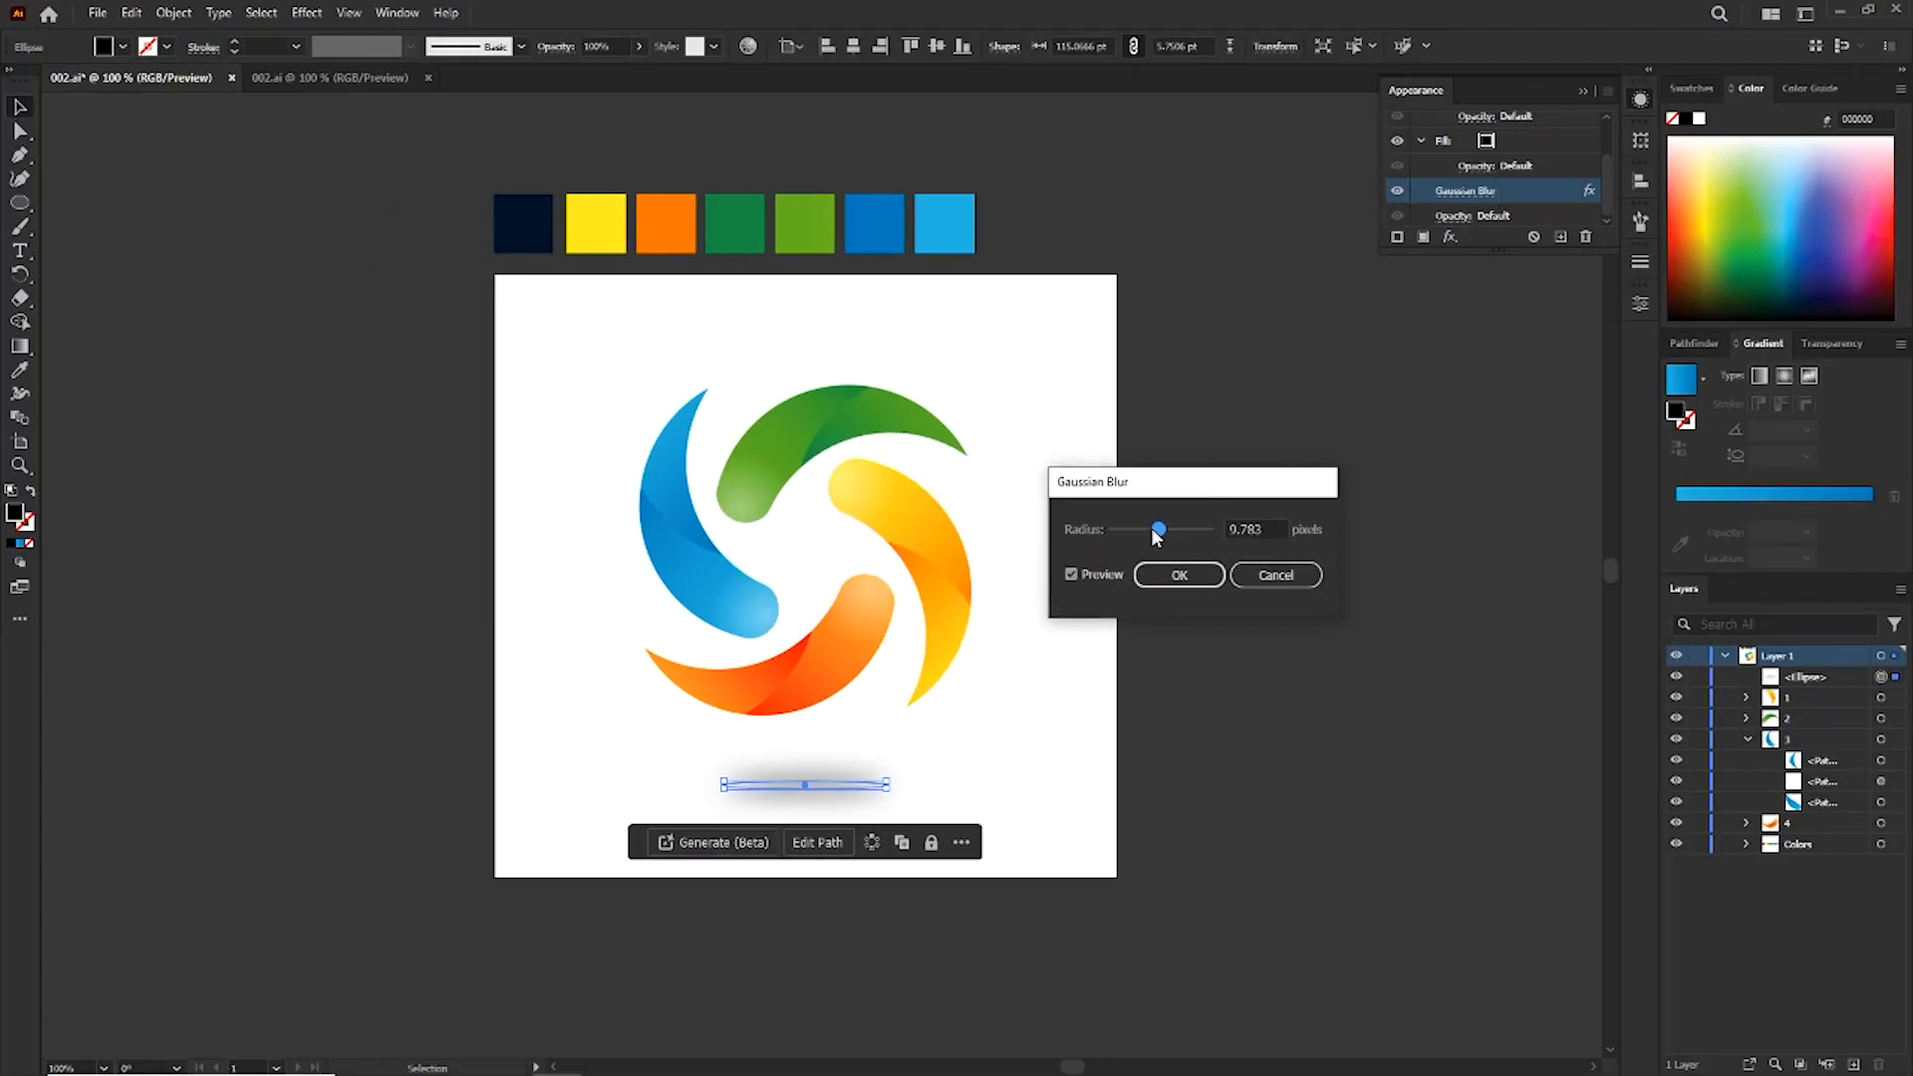
pyautogui.click(1171, 575)
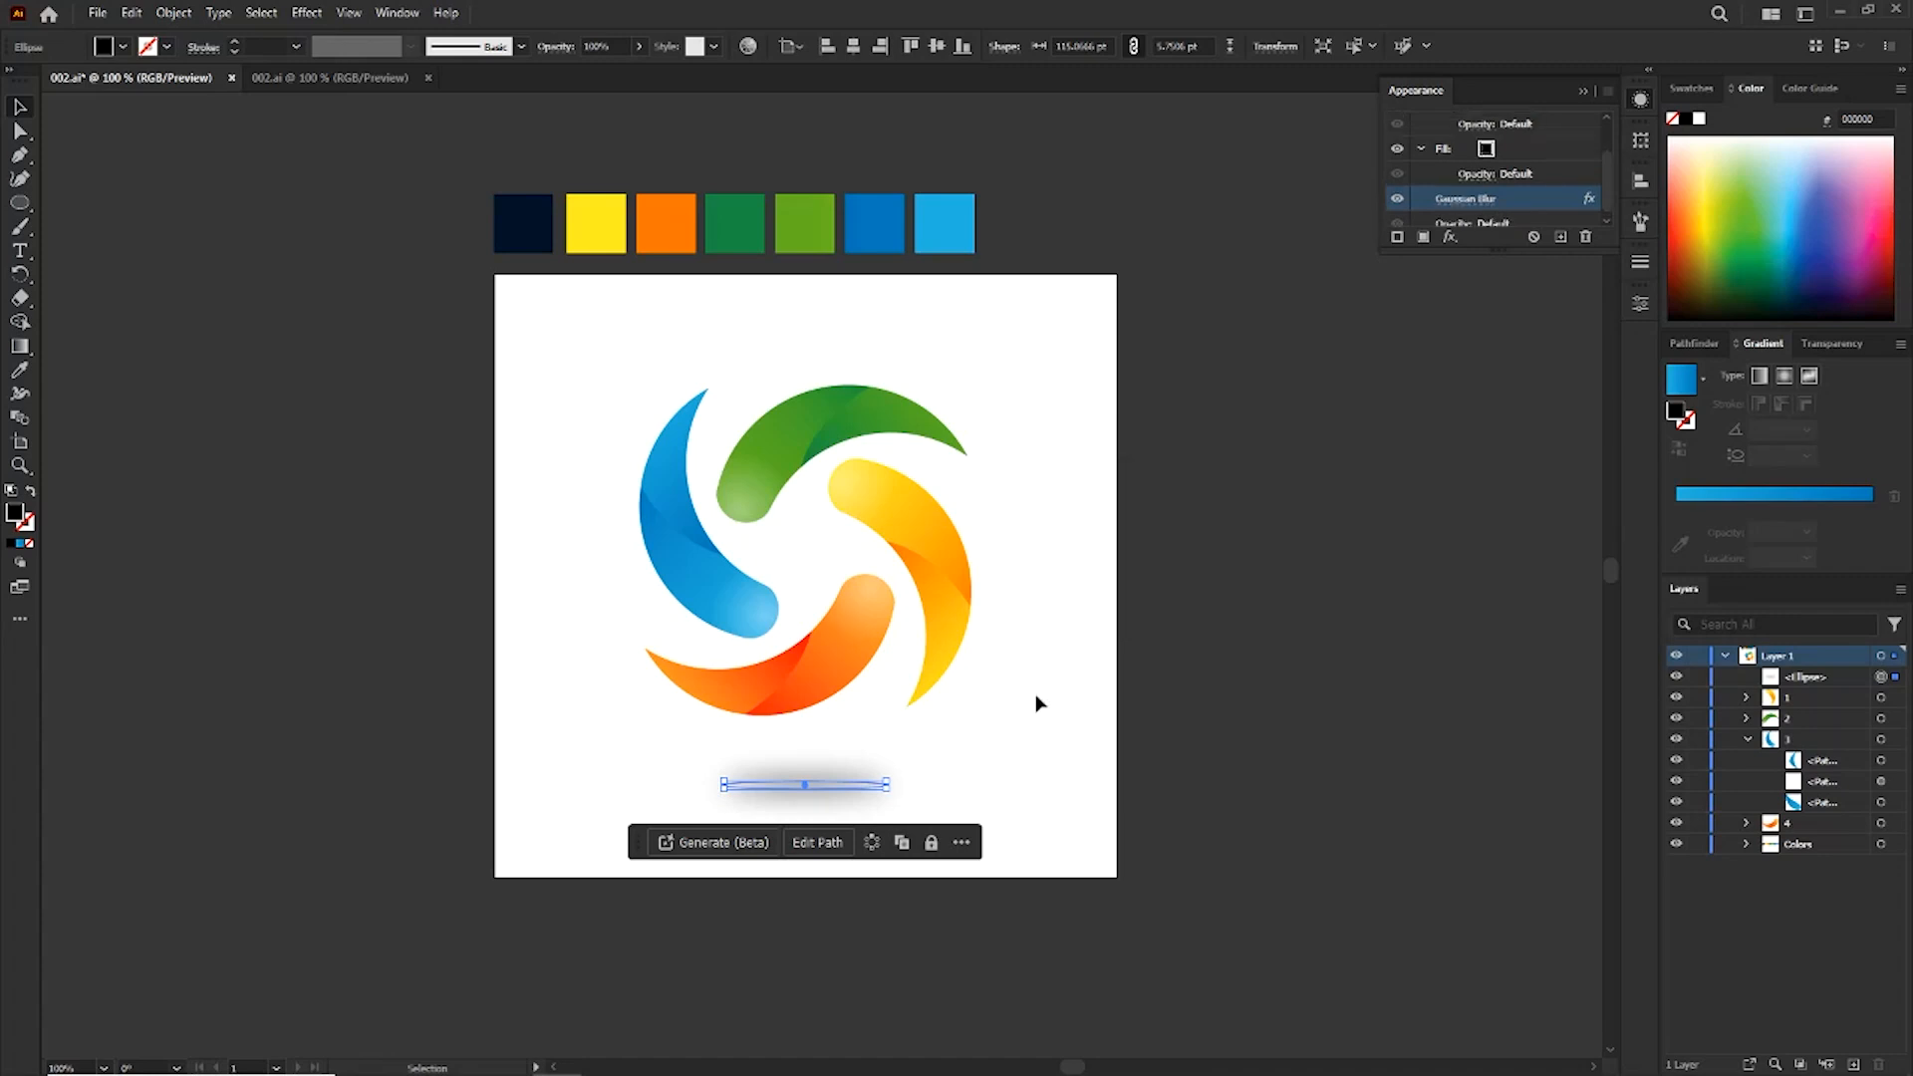
pyautogui.click(1036, 698)
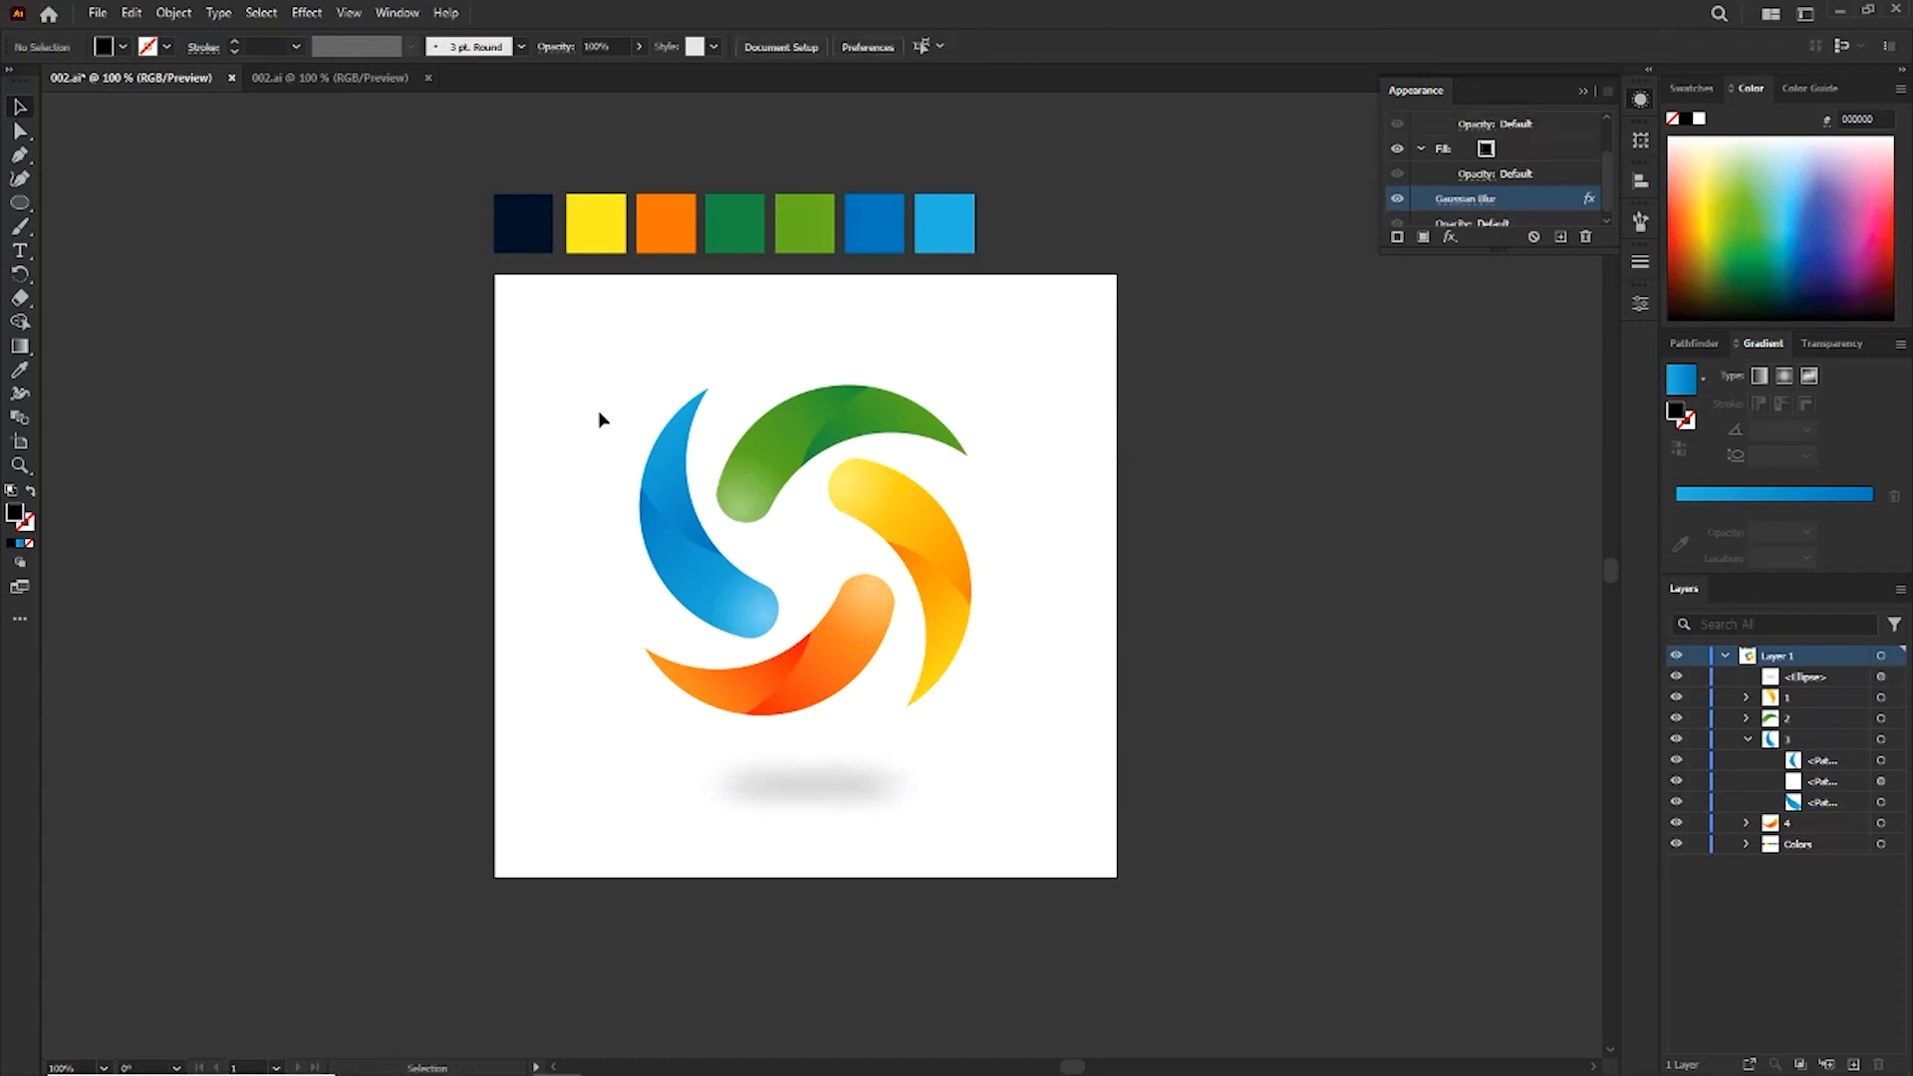
# Try a slight resize of the whole logo together with its shadow, and undo it.
pyautogui.moveTo(598, 414); pyautogui.dragTo(1063, 883)
pyautogui.moveTo(978, 792); pyautogui.dragTo(975, 795)
pyautogui.click(1049, 765)
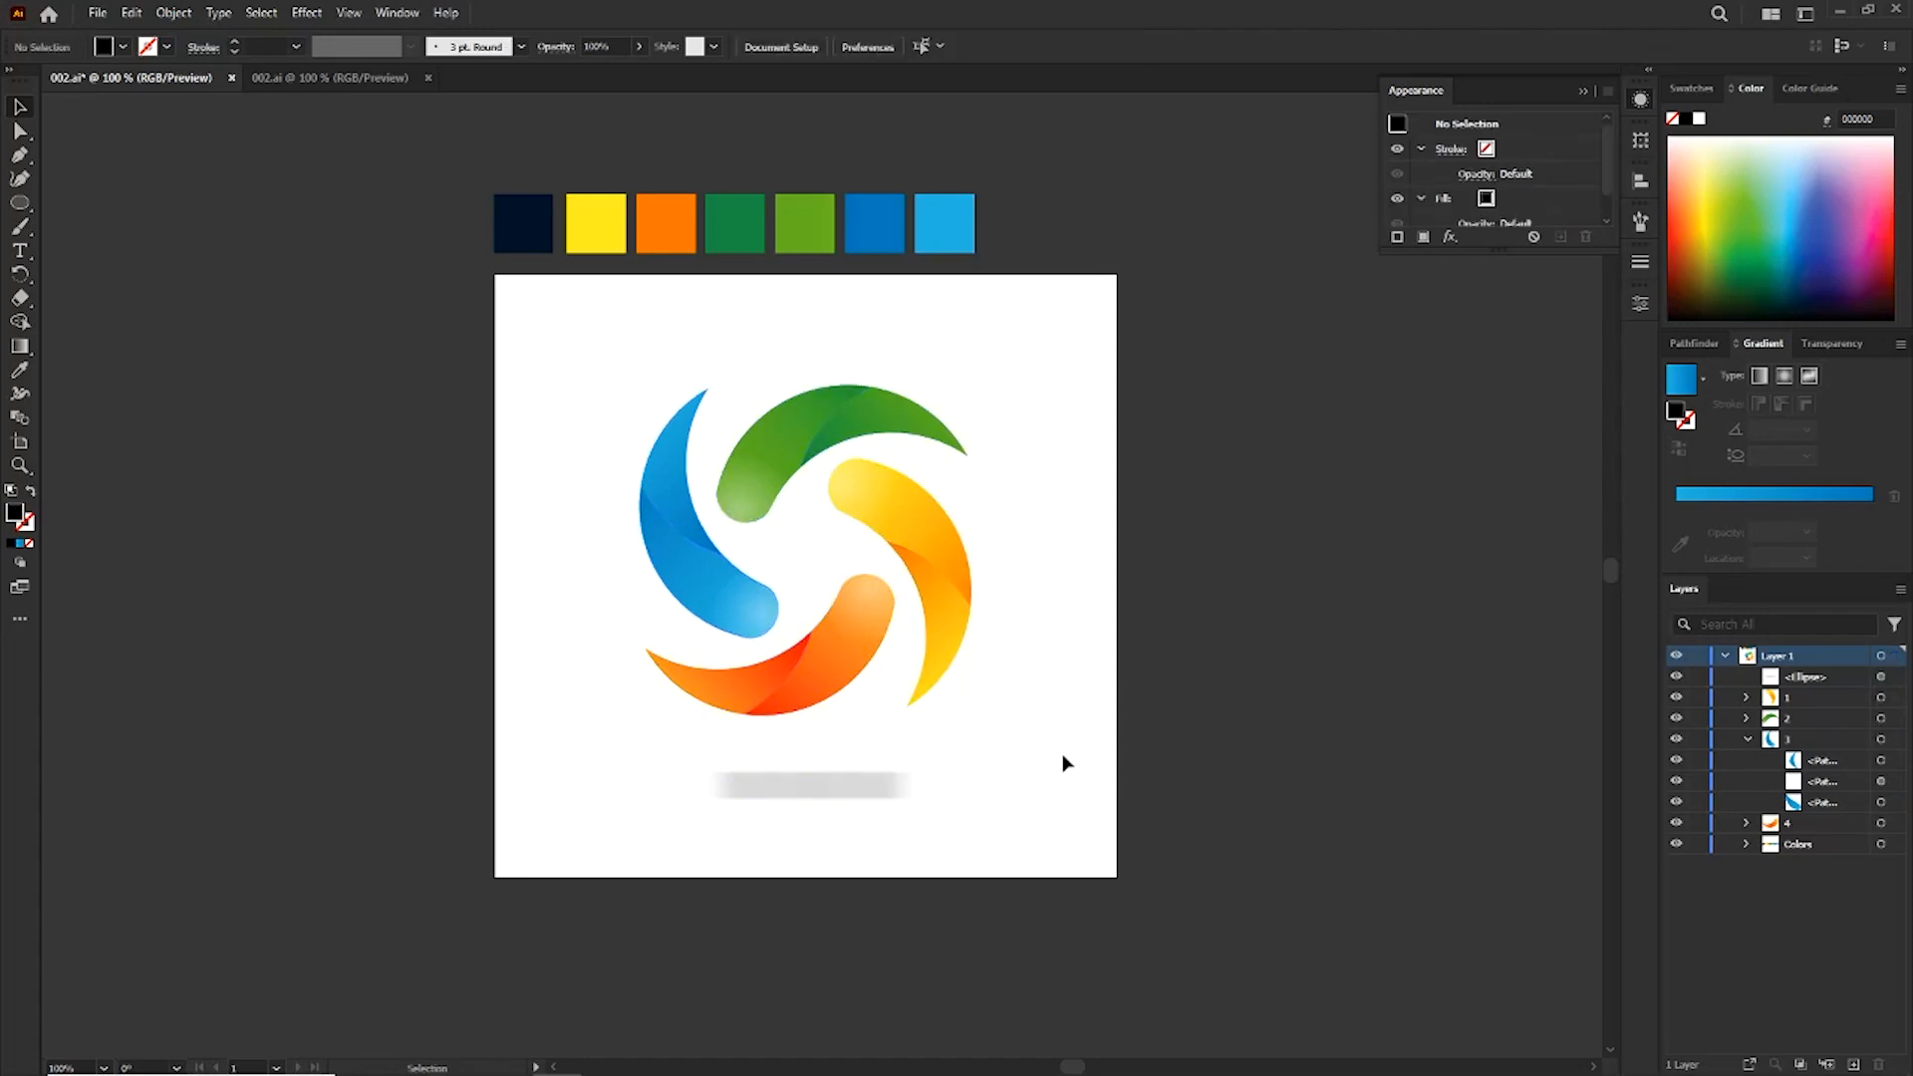
pyautogui.hotkey('ctrl', 'z')
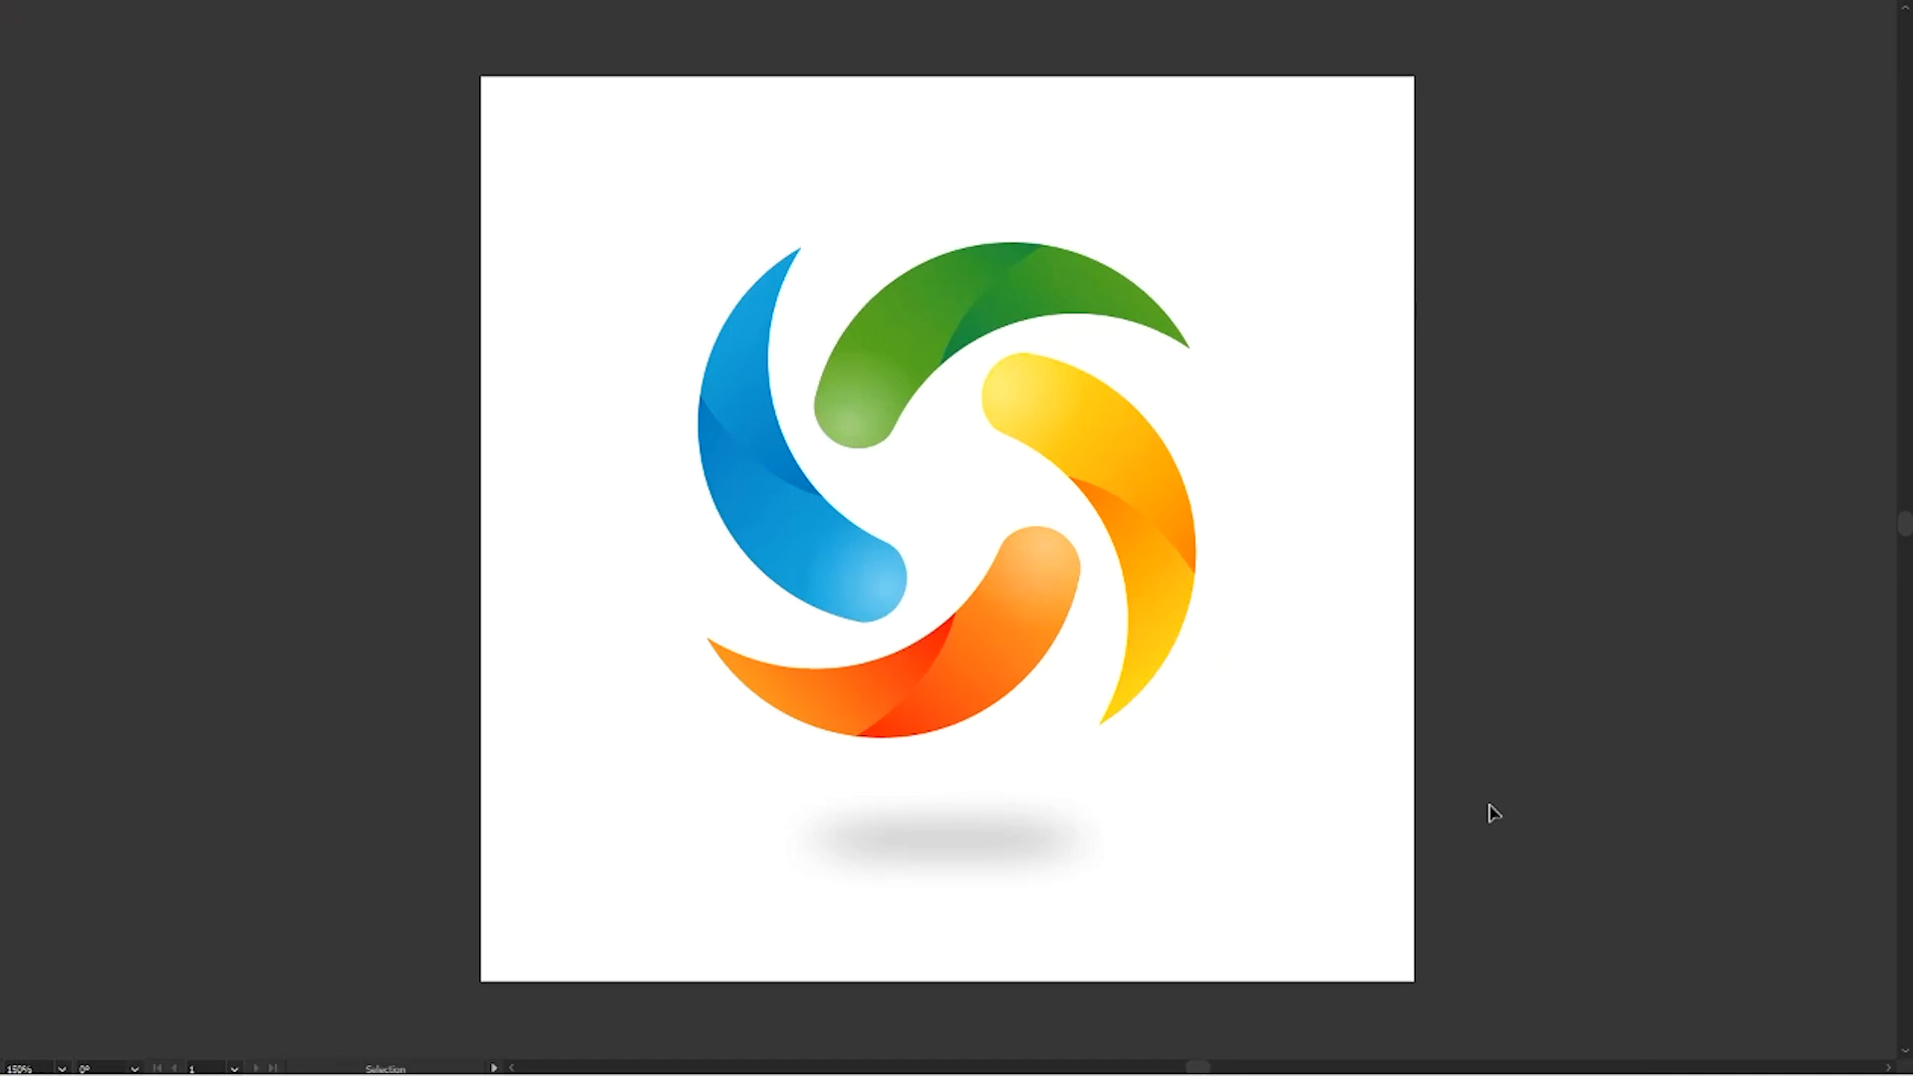
pyautogui.hotkey('ctrl', '0')
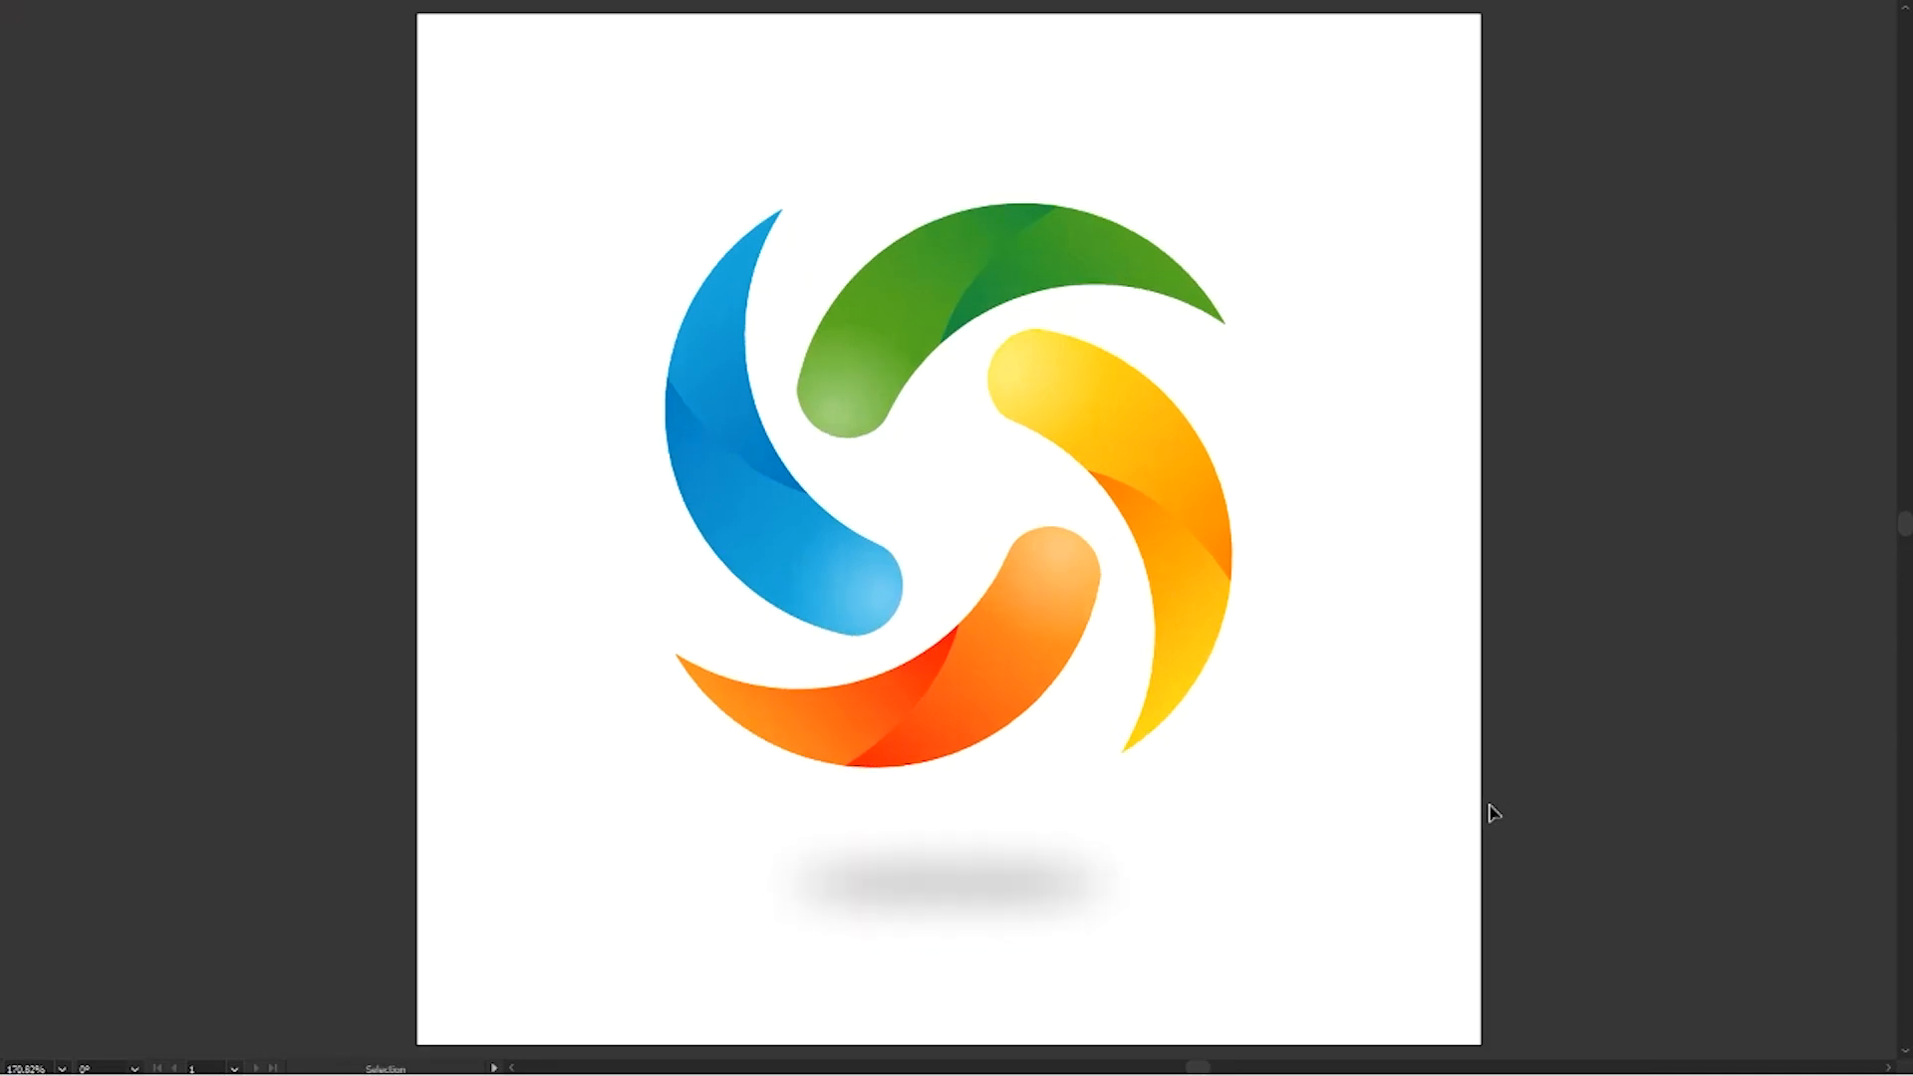